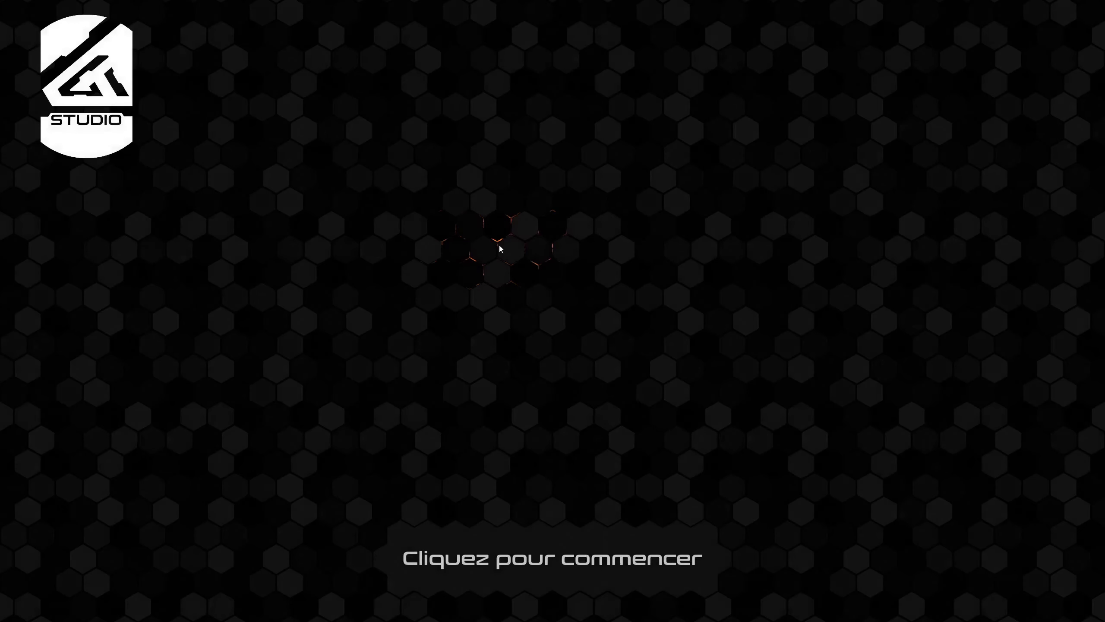
From the intro menu, go to Charger > Unreal Engine > Debutant and launch the beginner tutorial.
click(520, 539)
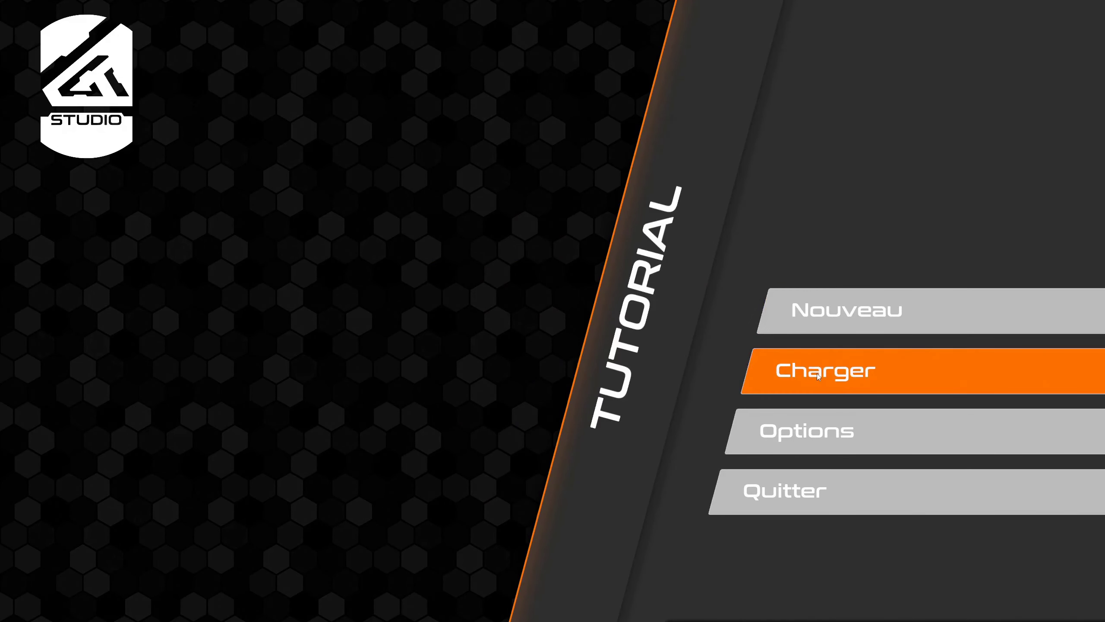
click(816, 373)
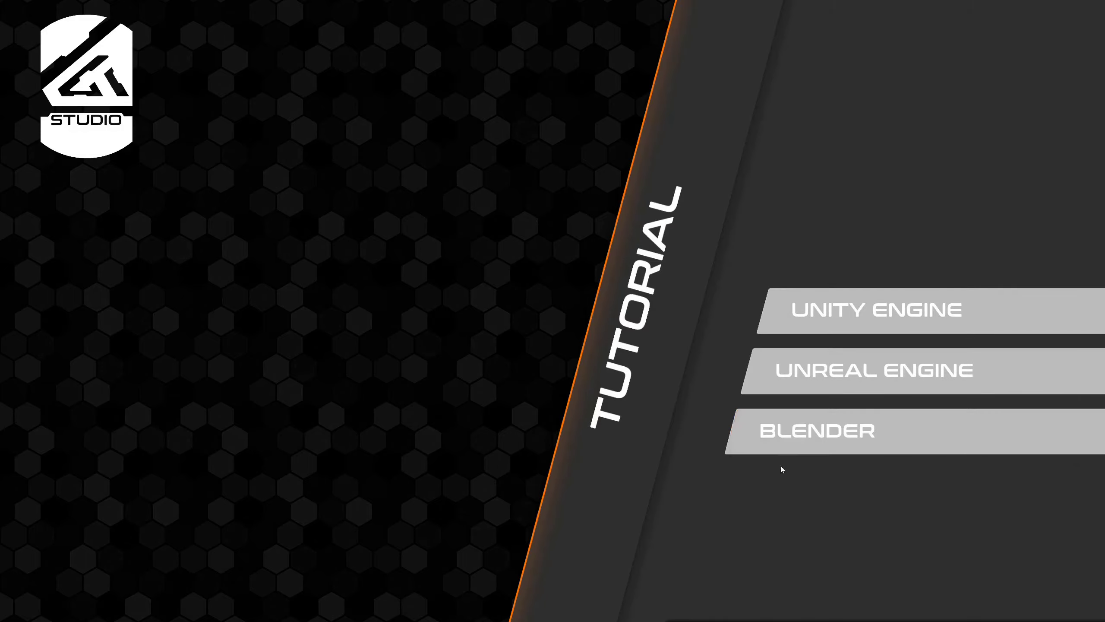
click(829, 372)
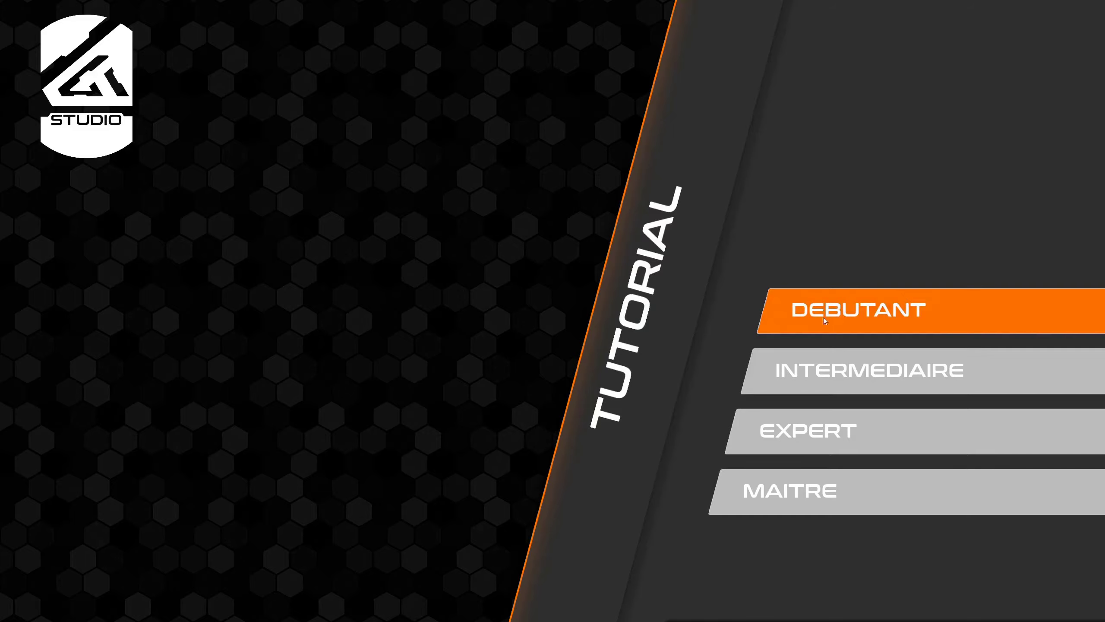
click(824, 316)
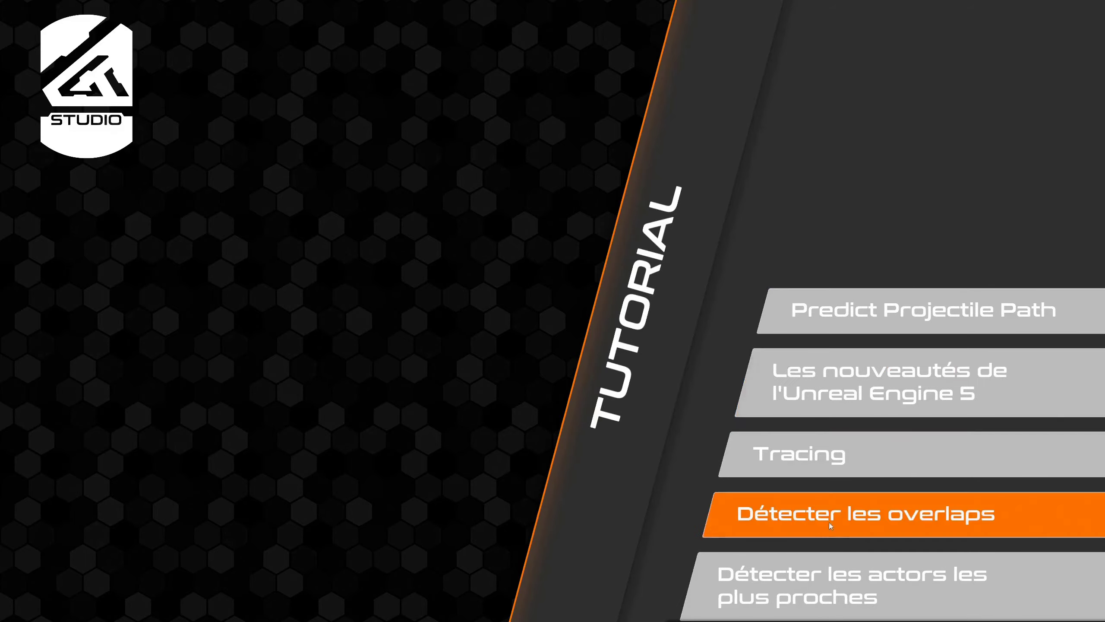
scroll(858, 421, down, 2)
scroll(889, 271, down, 3)
scroll(889, 271, down, 2)
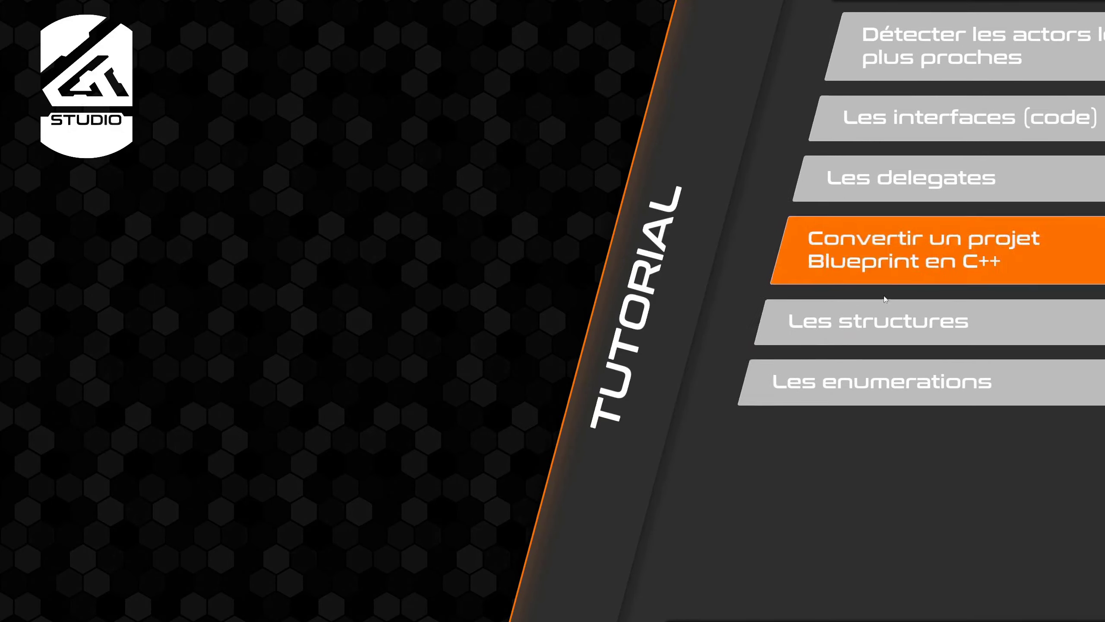
click(849, 348)
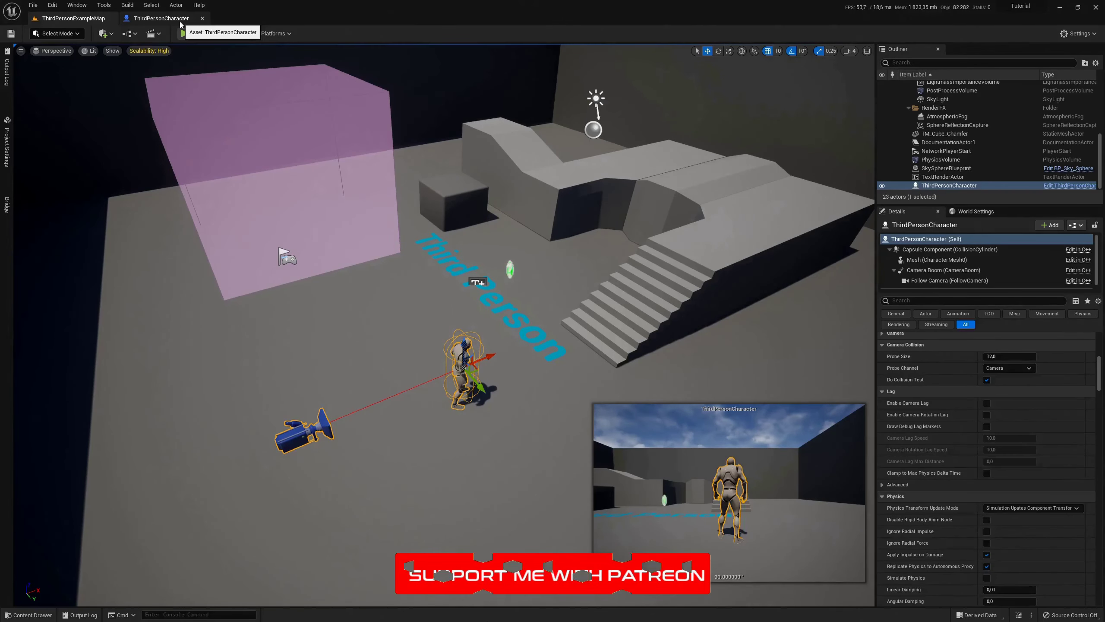
In the ThirdPersonCharacter Blueprint, select Character Movement (CharMoveComp) to show its Details.
click(150, 19)
click(120, 161)
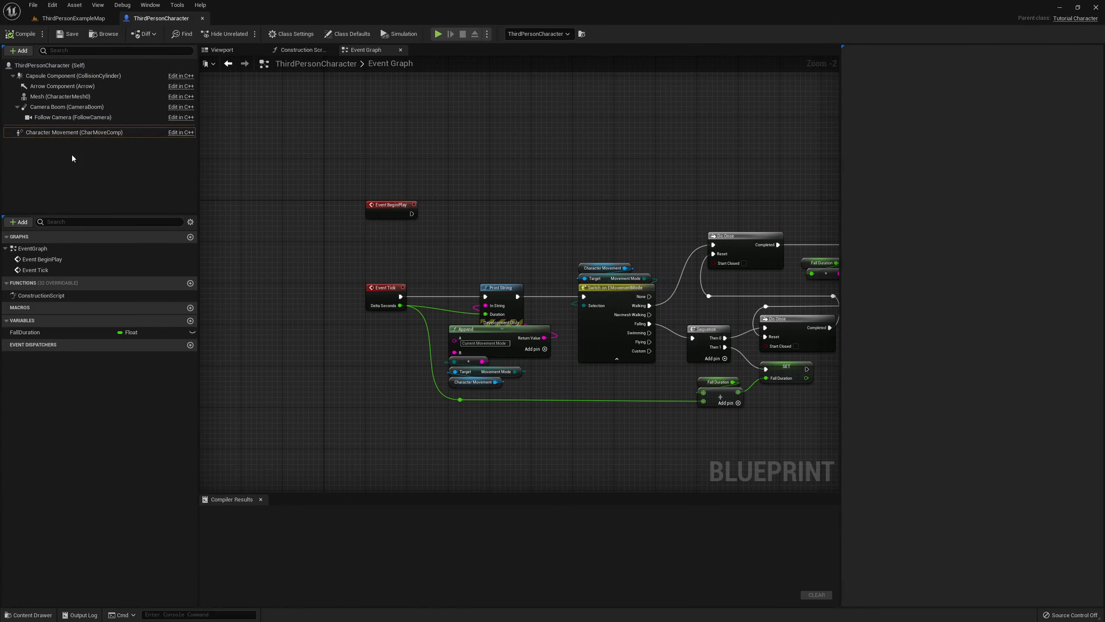
click(33, 133)
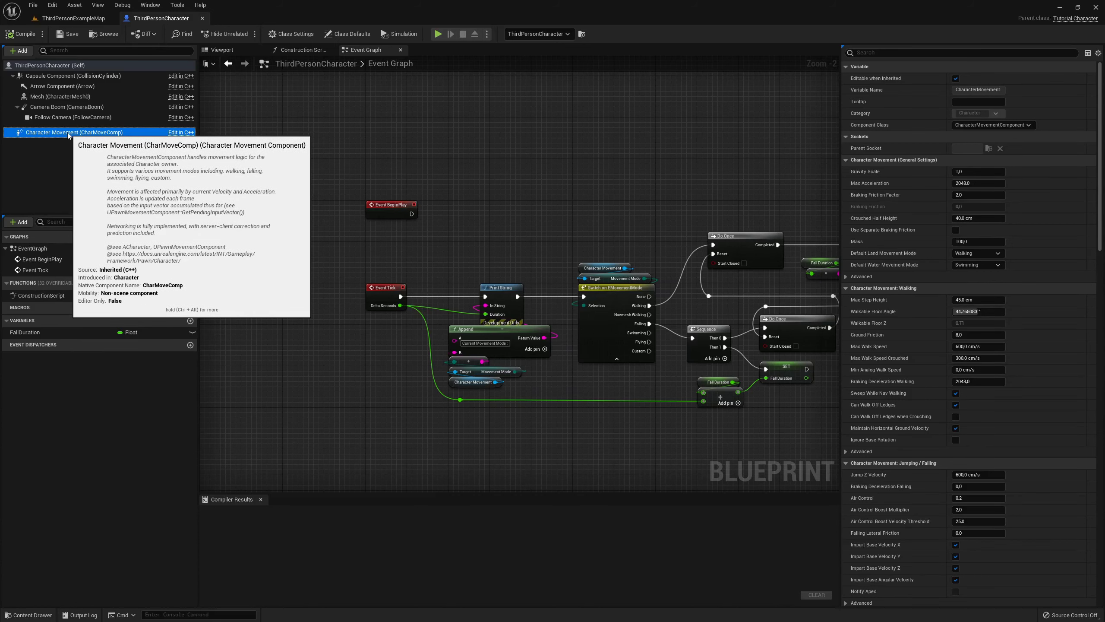
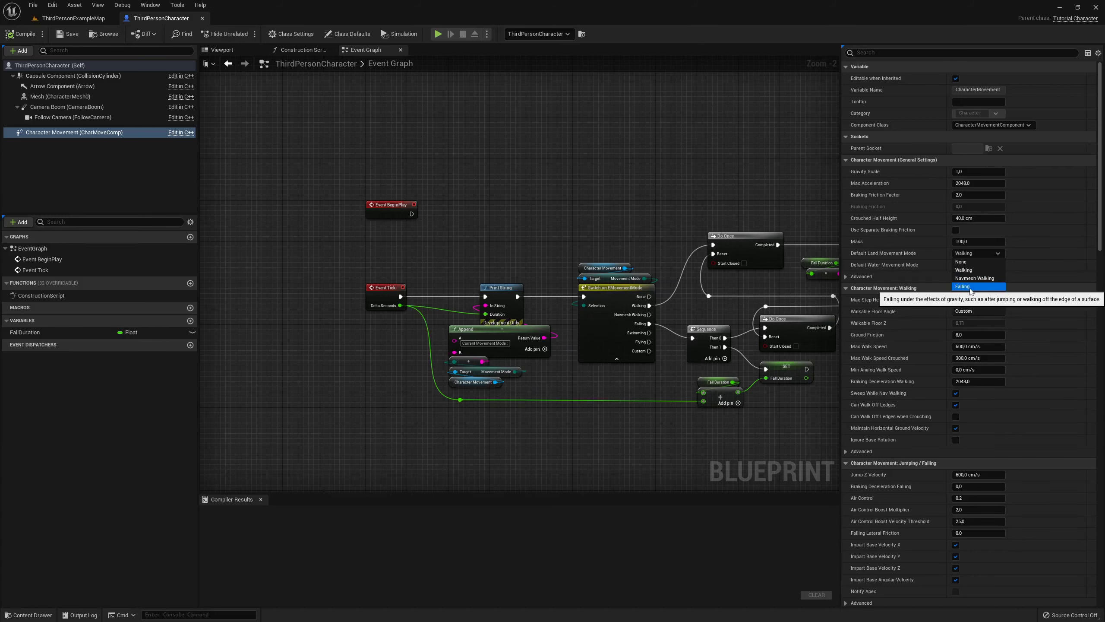
Look through the Default Land Movement Mode options, keep Walking, and compile the ThirdPersonCharacter blueprint.
click(977, 253)
click(977, 253)
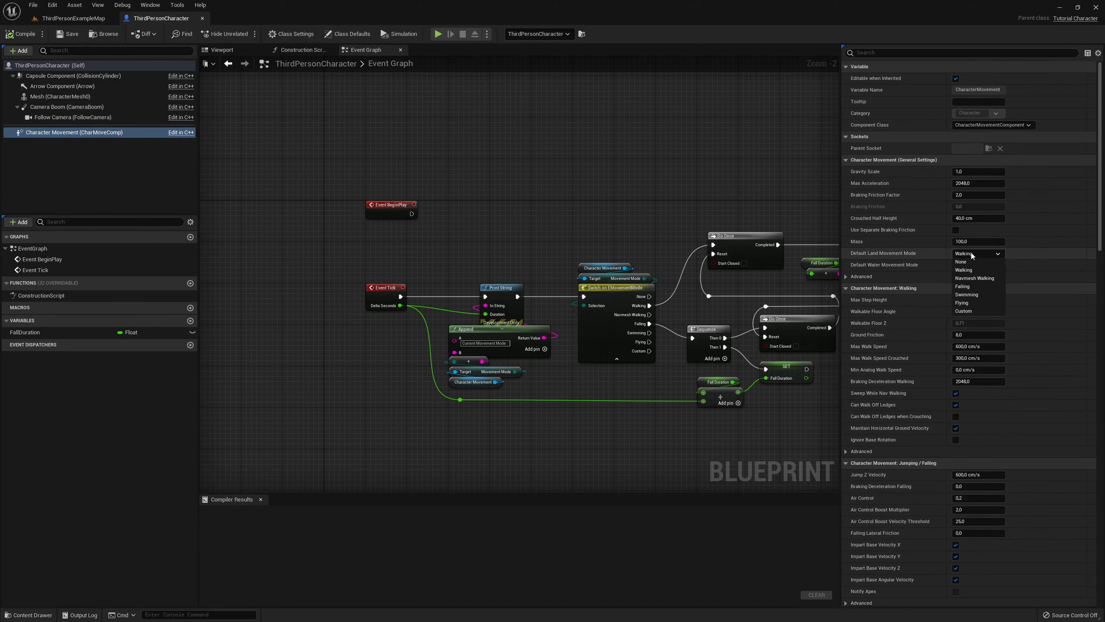
click(969, 286)
click(977, 253)
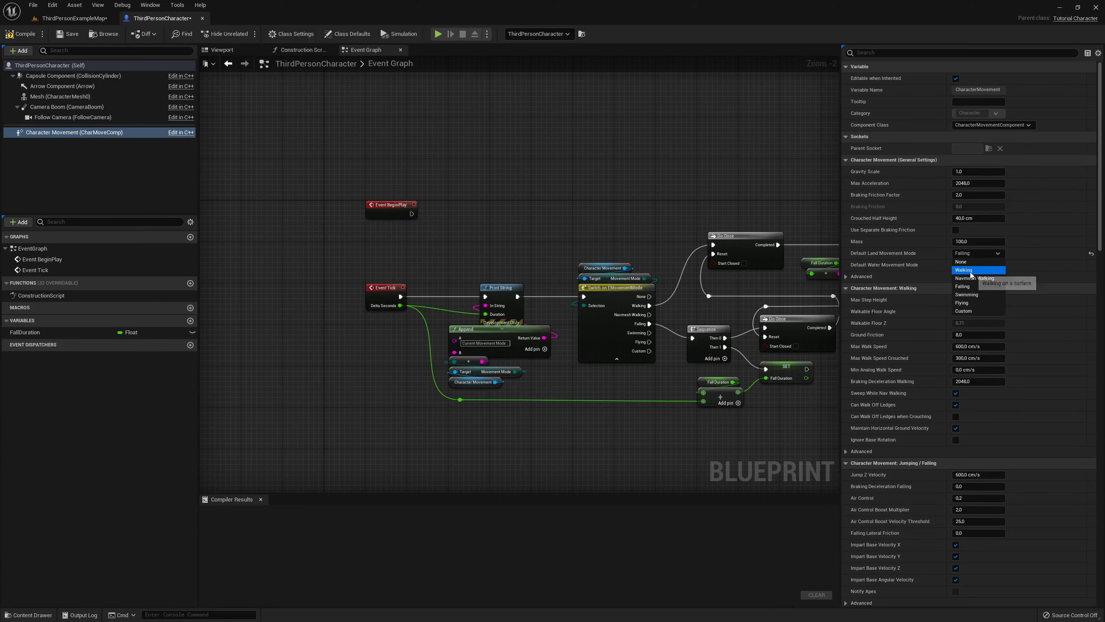
click(968, 287)
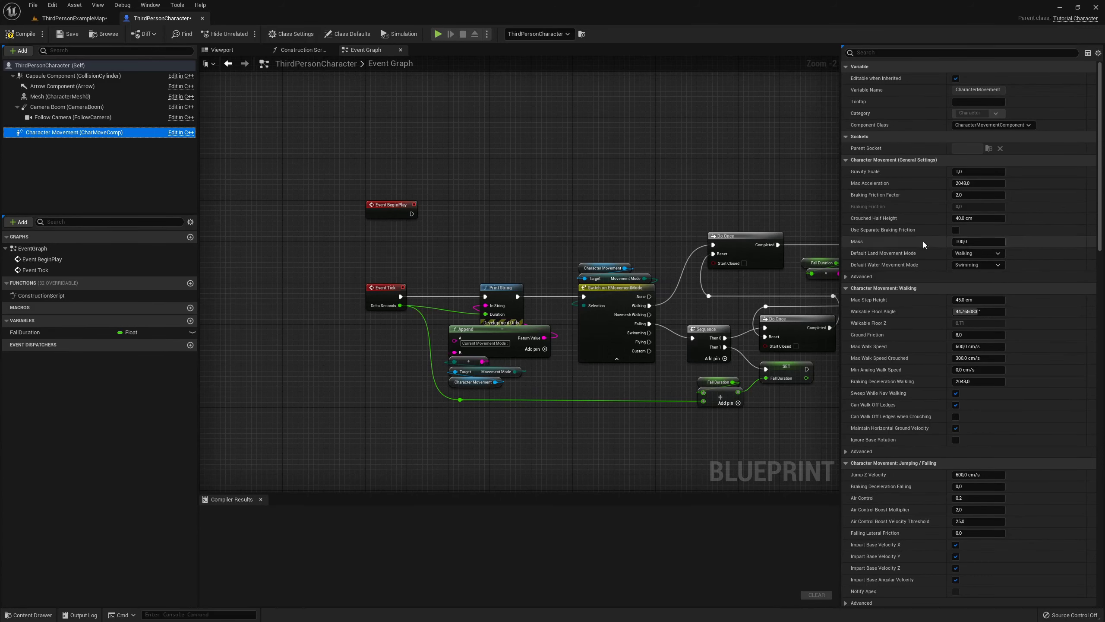
click(20, 34)
scroll(465, 196, up, 1)
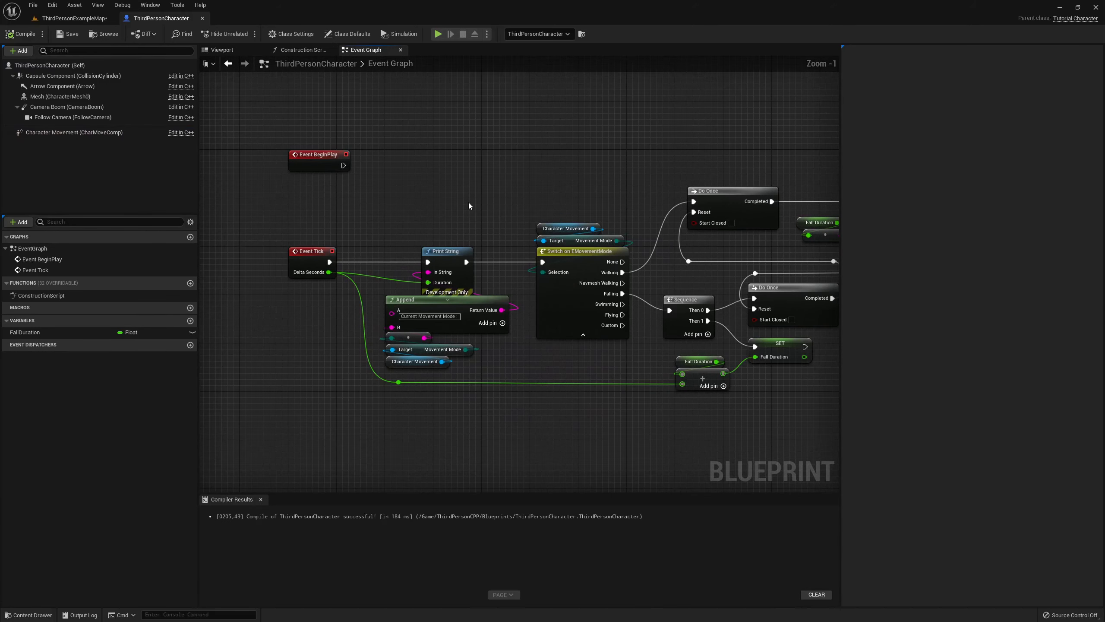
scroll(466, 200, down, 1)
right_drag(465, 207, 337, 200)
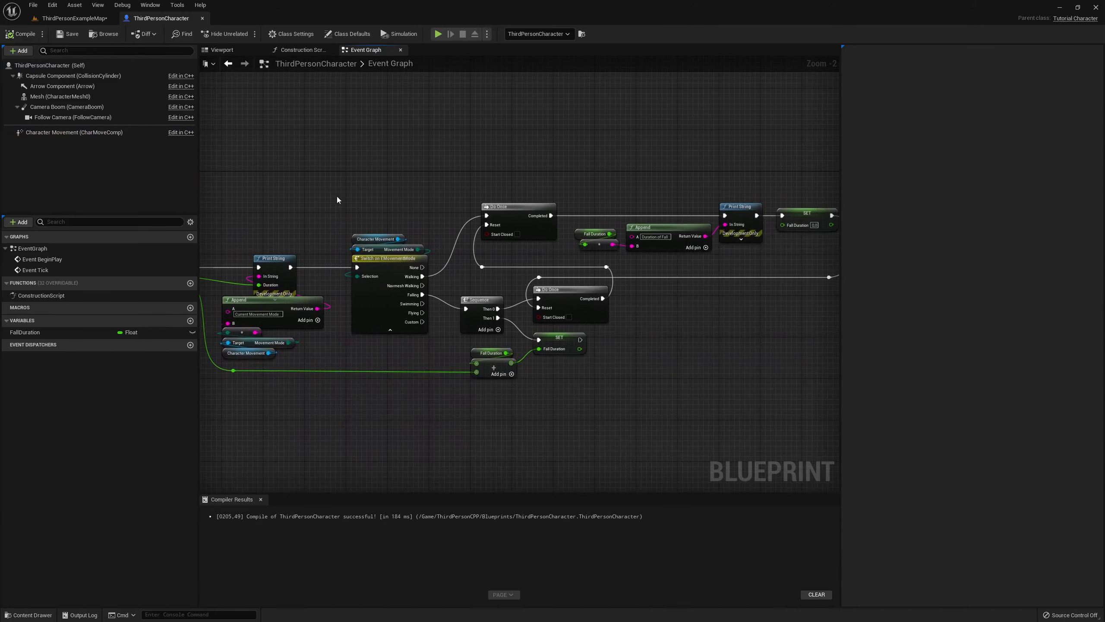
drag(367, 176, 749, 391)
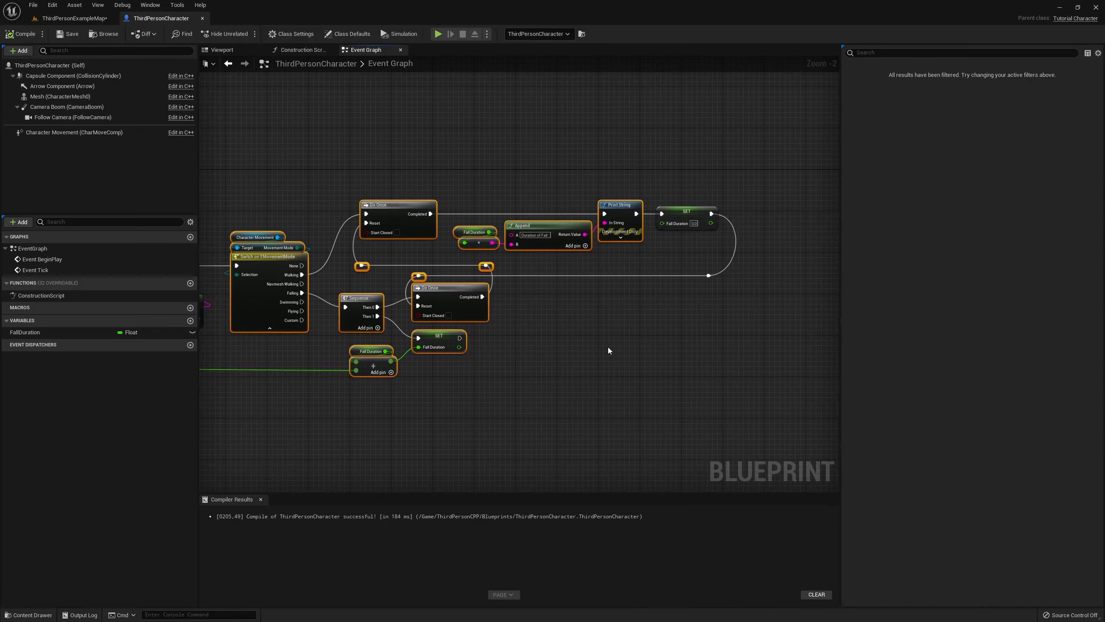
right_drag(398, 273, 466, 283)
scroll(446, 224, up, 2)
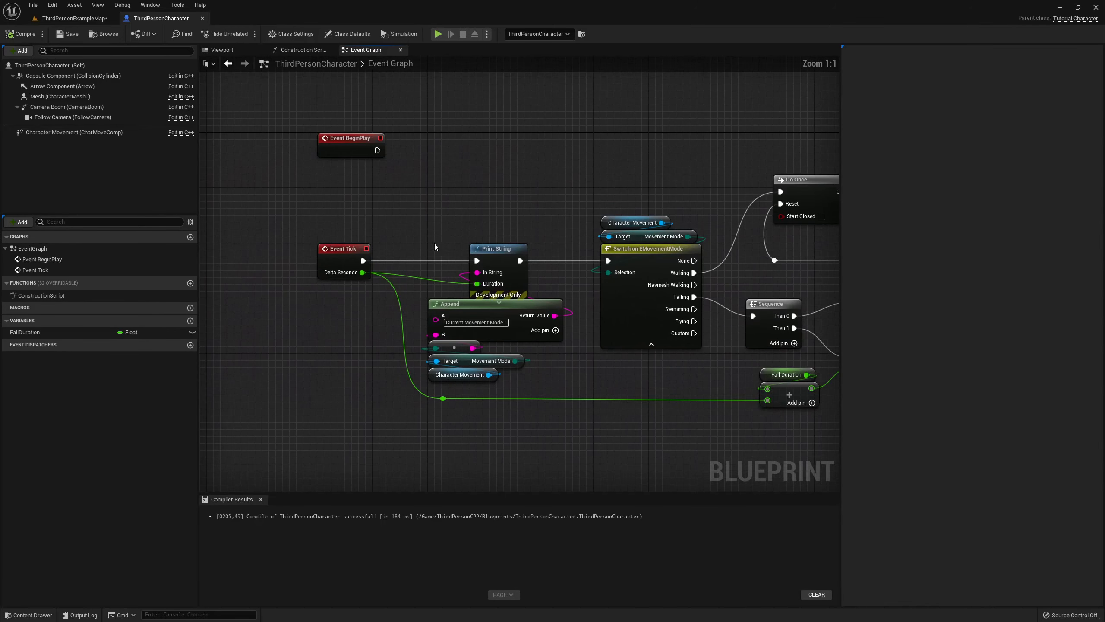
drag(294, 187, 366, 292)
right_drag(396, 199, 364, 234)
click(365, 235)
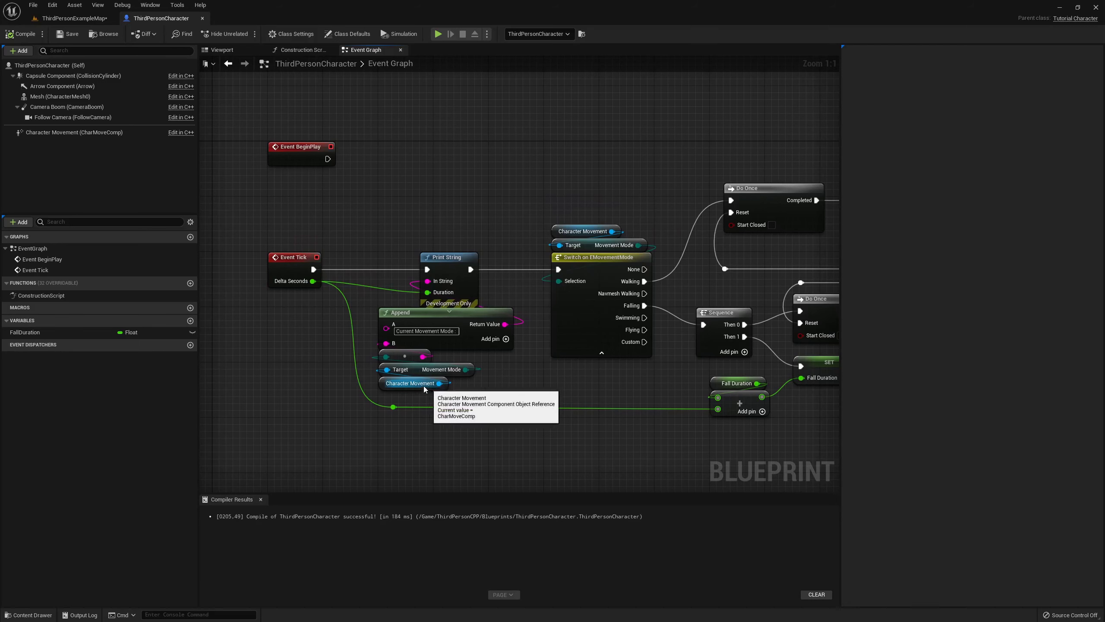
right_drag(489, 386, 486, 350)
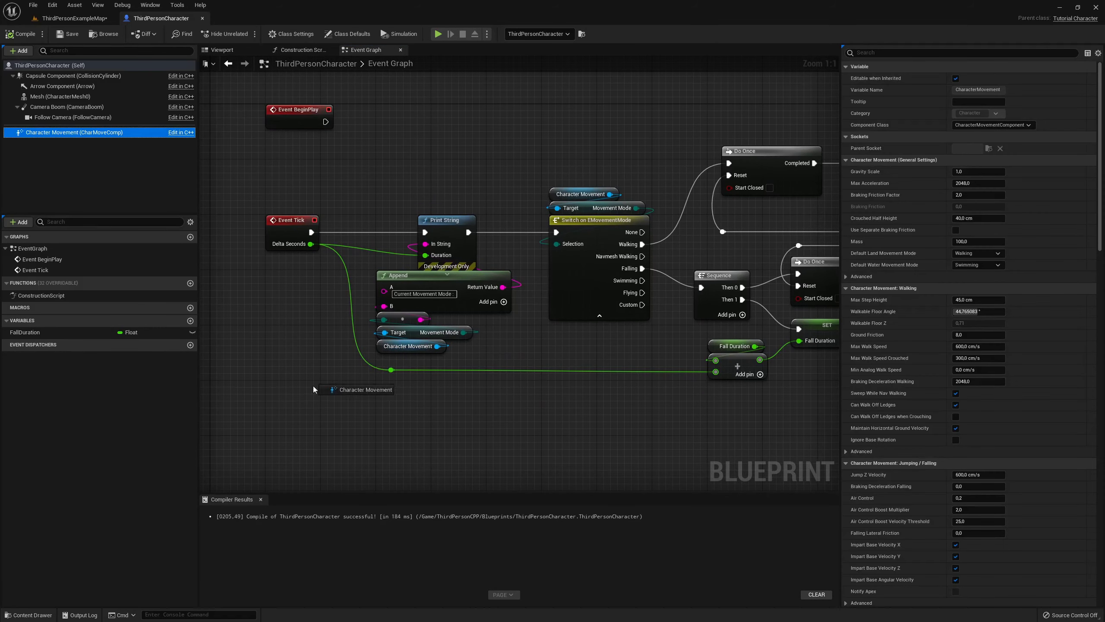
Add a Character Movement reference feeding a new Get Movement Mode node below the Event Tick chain.
mouse_move(74, 133)
mouse_down()
mouse_move(335, 404)
mouse_move(406, 424)
mouse_up()
text(ge)
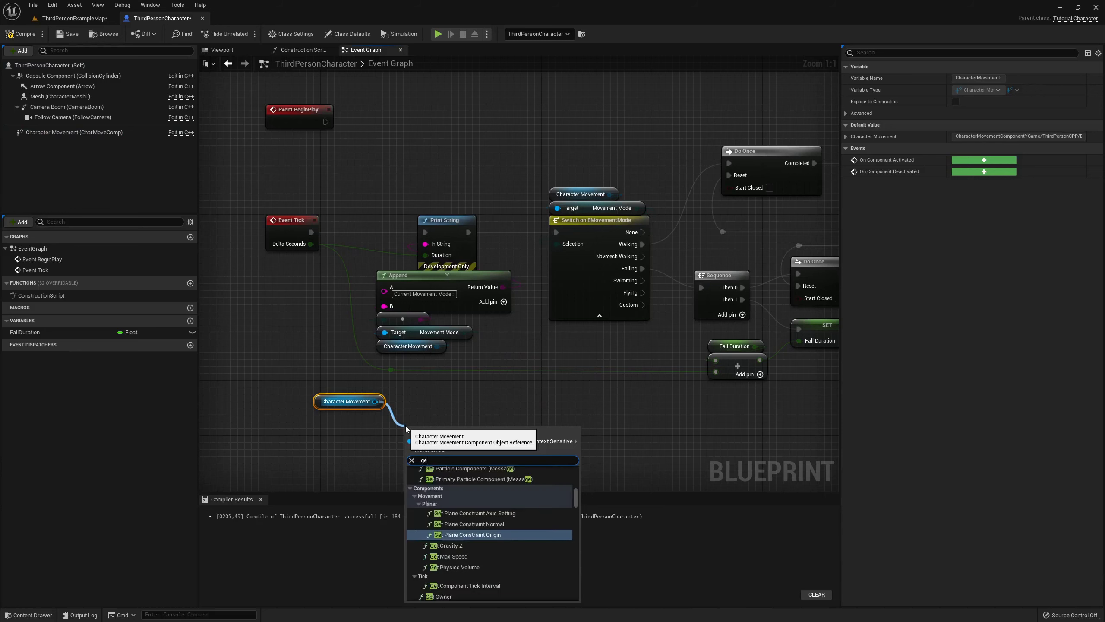
text(t movement)
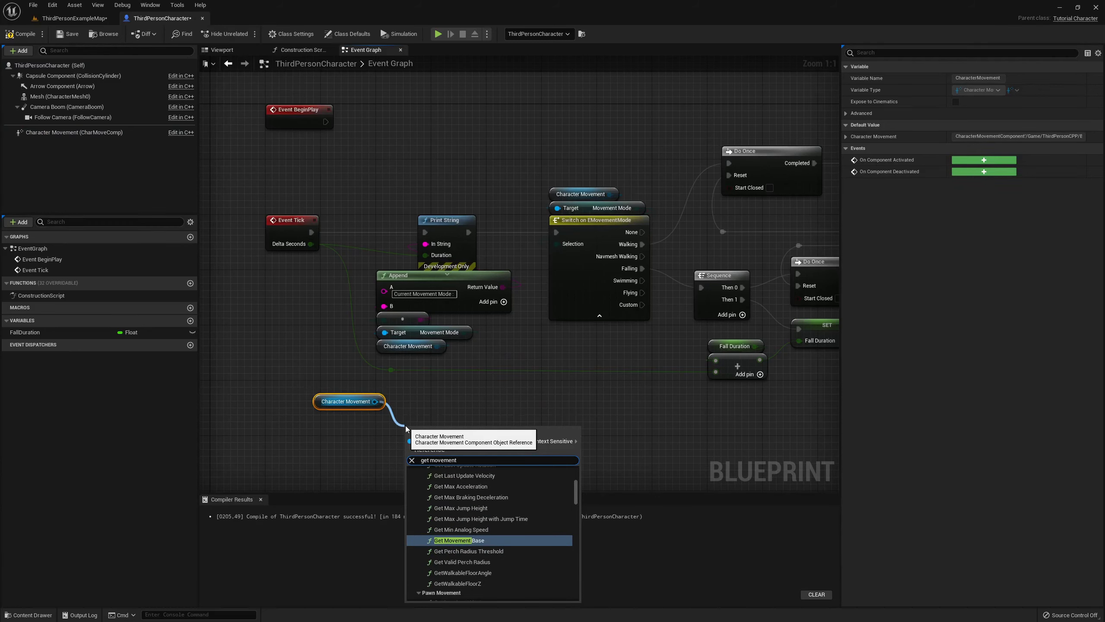
text( mode)
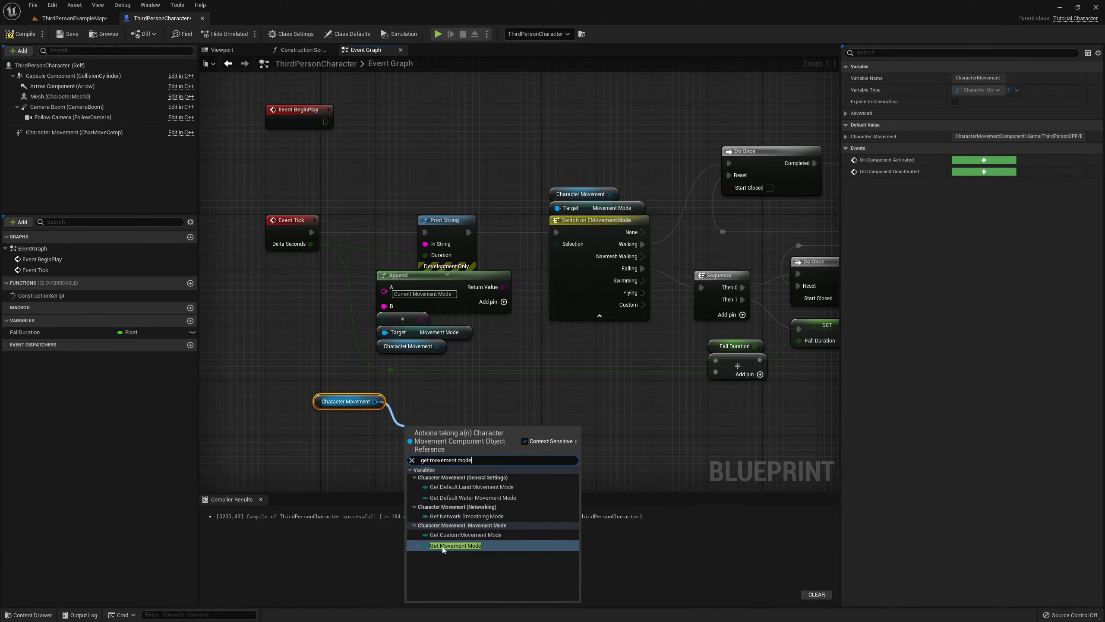
click(447, 546)
drag(445, 438, 439, 403)
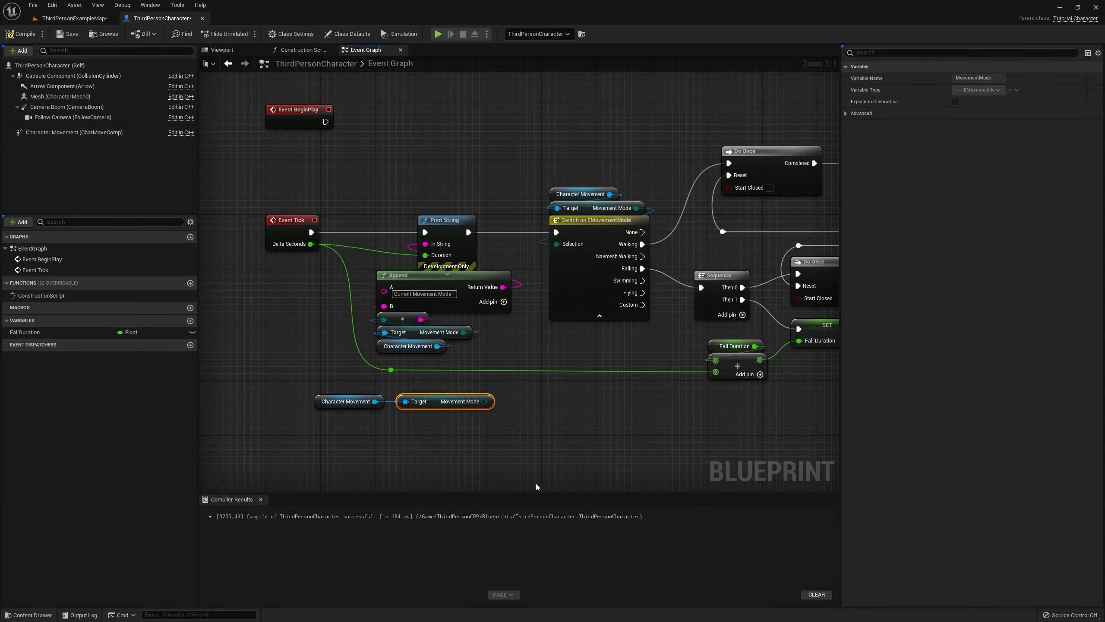
drag(310, 380, 442, 422)
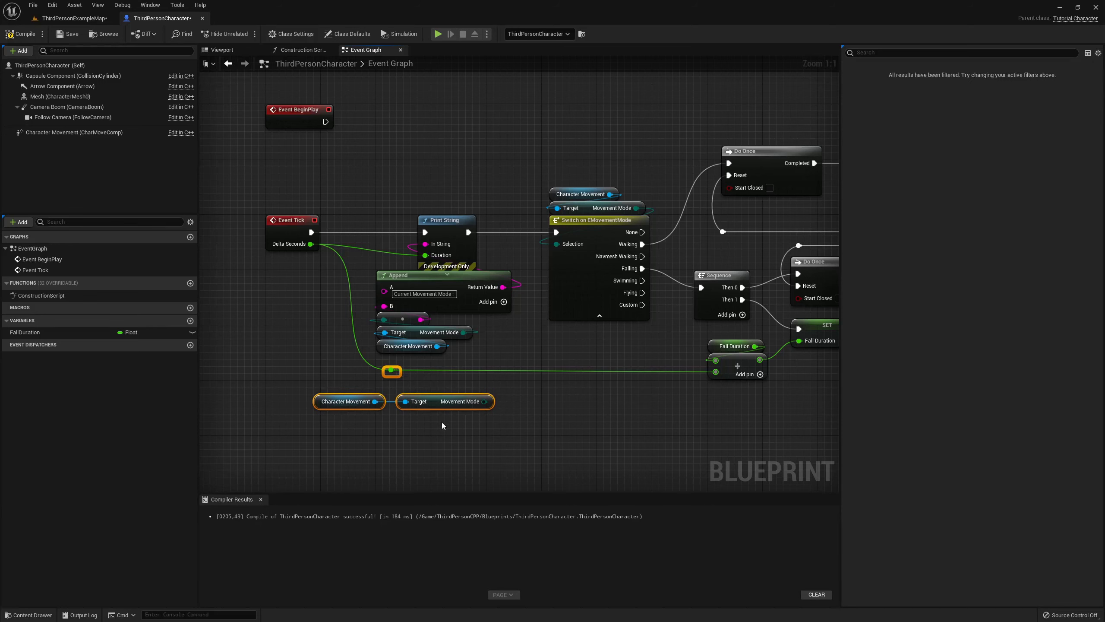
right_drag(447, 451, 472, 459)
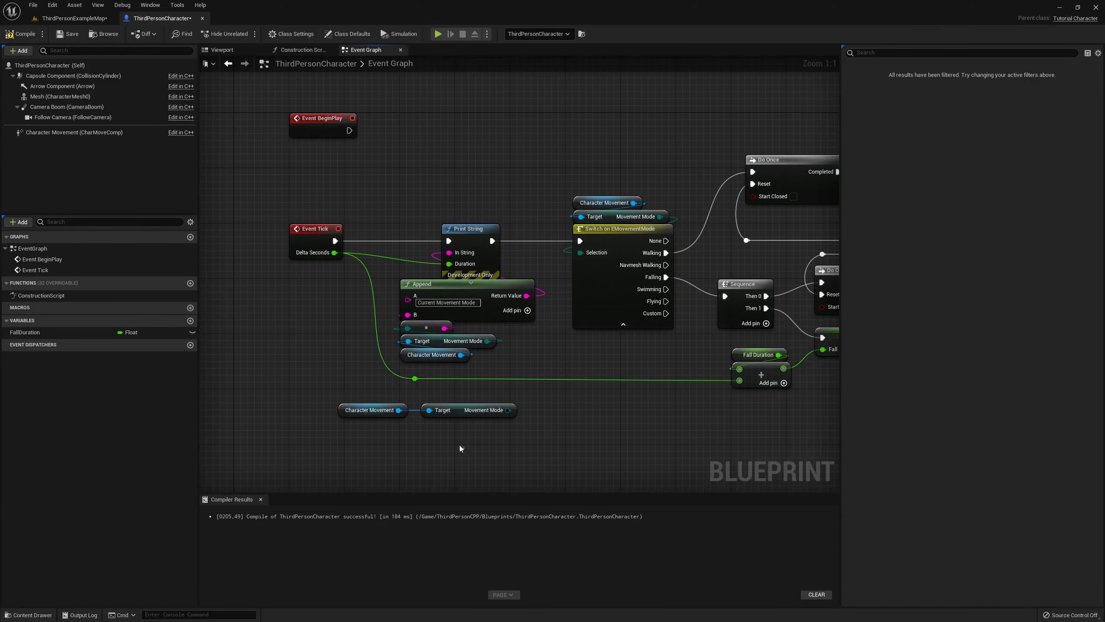
Delete the two new getter nodes and inspect the Append and enum-to-string conversion nodes.
key(Delete)
right_drag(461, 347, 443, 392)
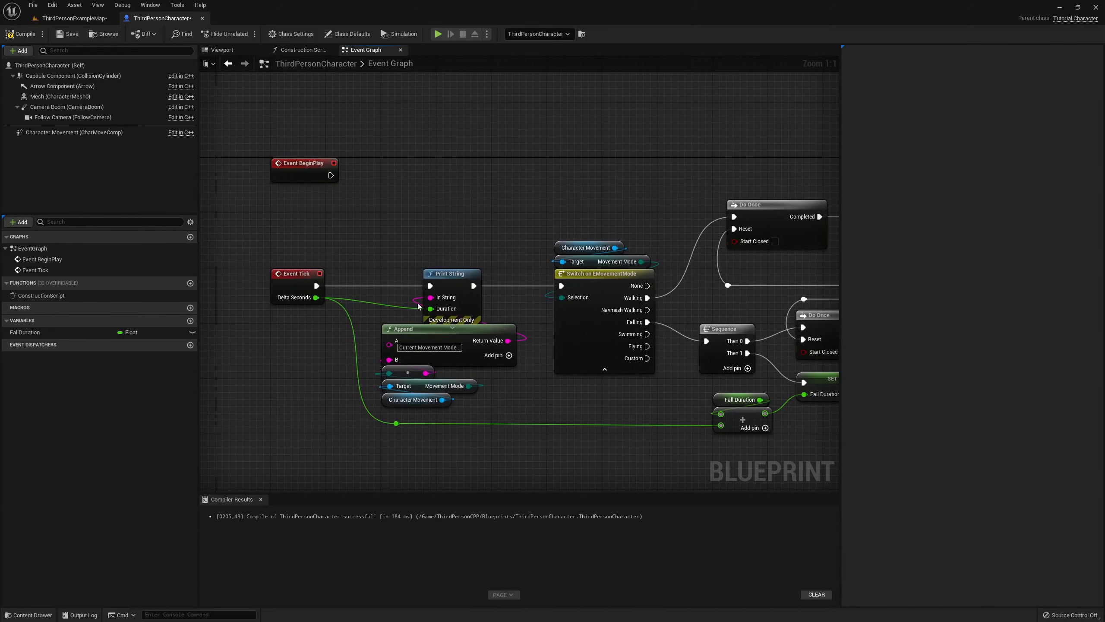
right_drag(461, 286, 449, 288)
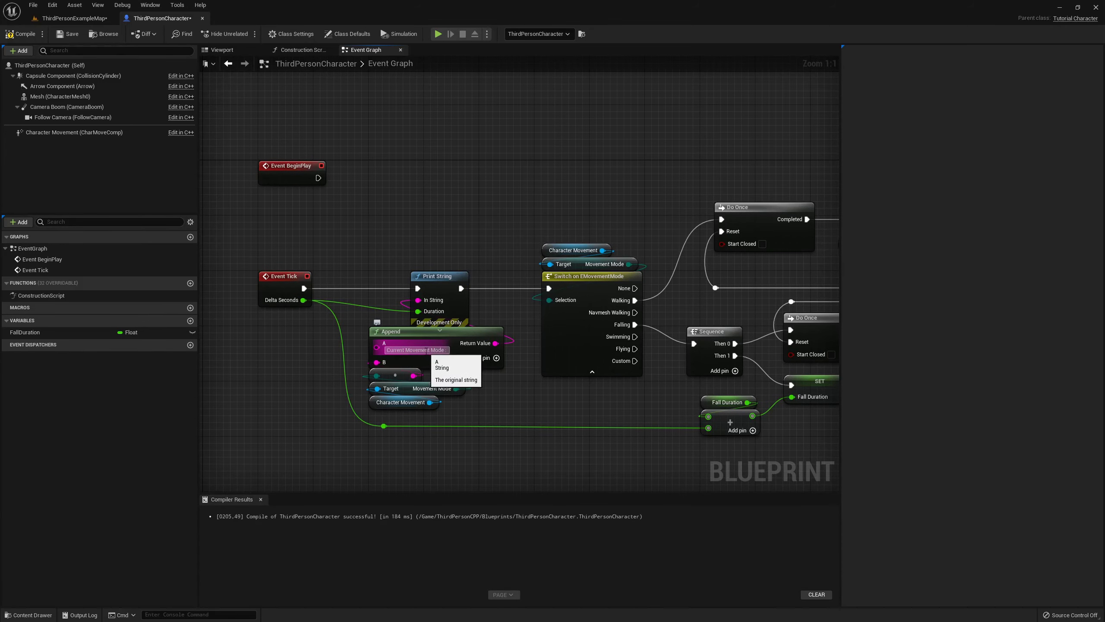
right_drag(499, 407, 471, 387)
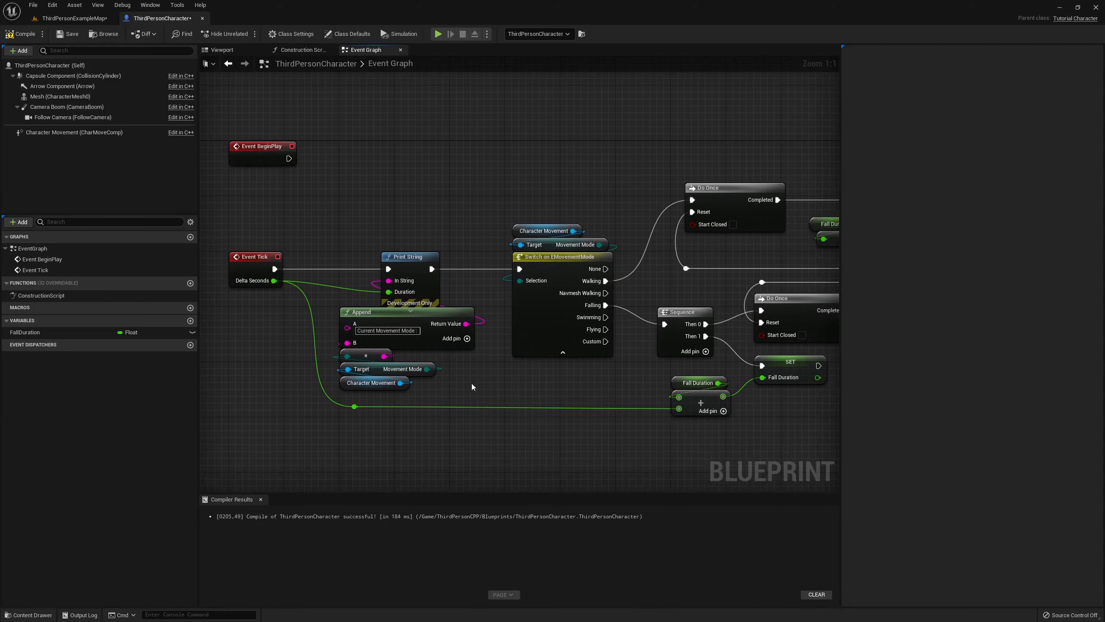
click(367, 352)
Confirm Character Movement's Default Land Movement Mode stays Walking, then zoom out over the graph.
click(73, 132)
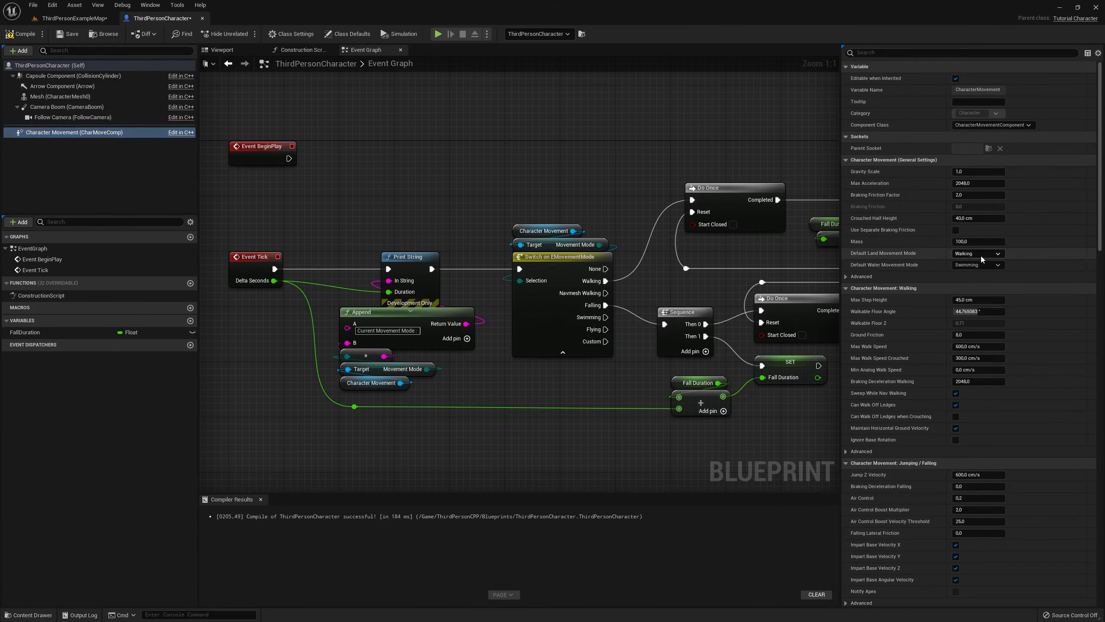
click(977, 252)
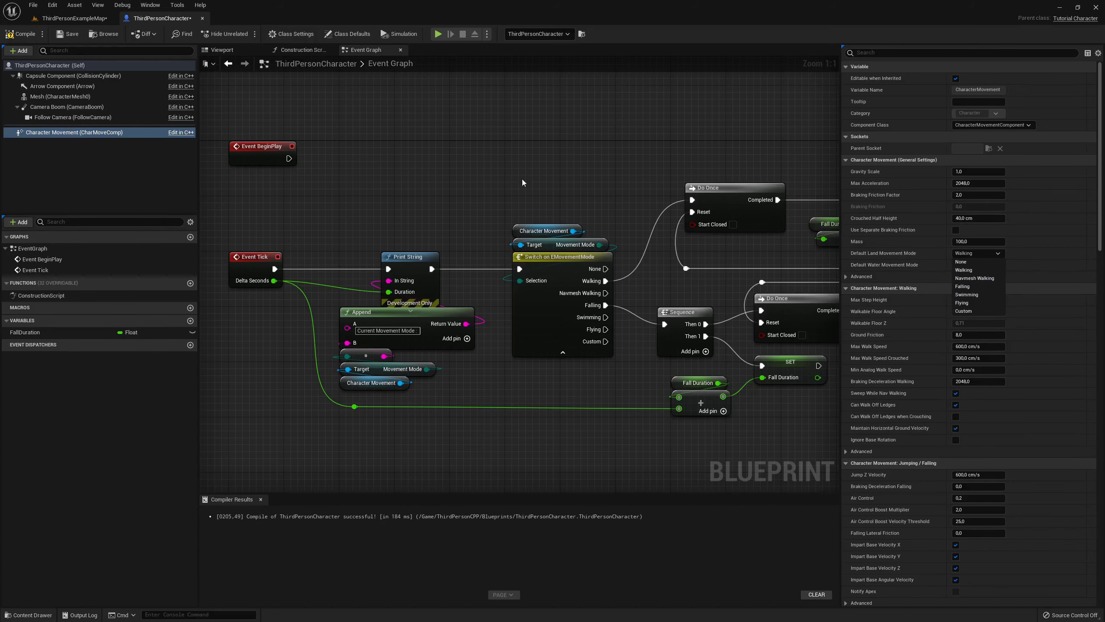
click(494, 183)
mouse_move(584, 172)
right_down()
mouse_move(335, 175)
mouse_move(355, 286)
right_up()
scroll(323, 177, down, 1)
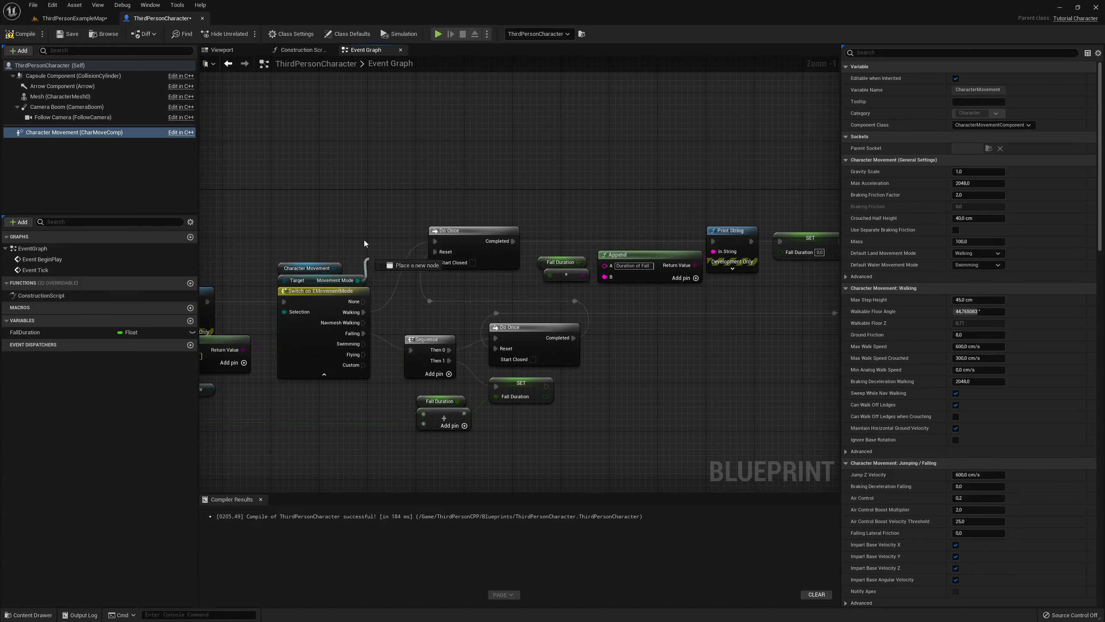
drag(357, 279, 346, 164)
text(sw)
click(433, 275)
click(366, 188)
right_drag(428, 144, 421, 173)
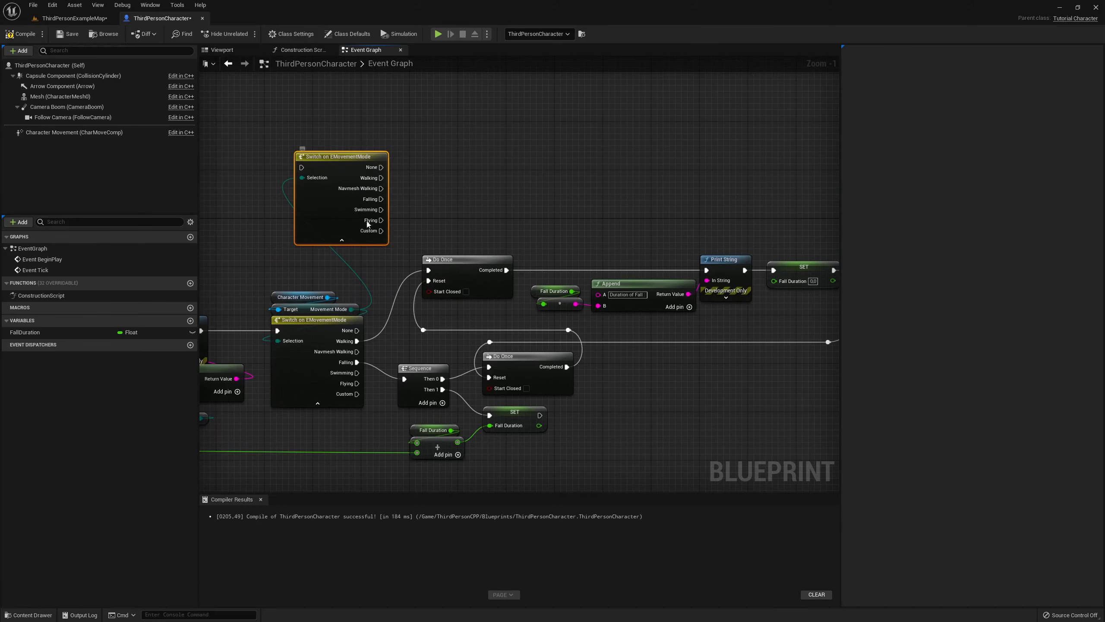
click(439, 207)
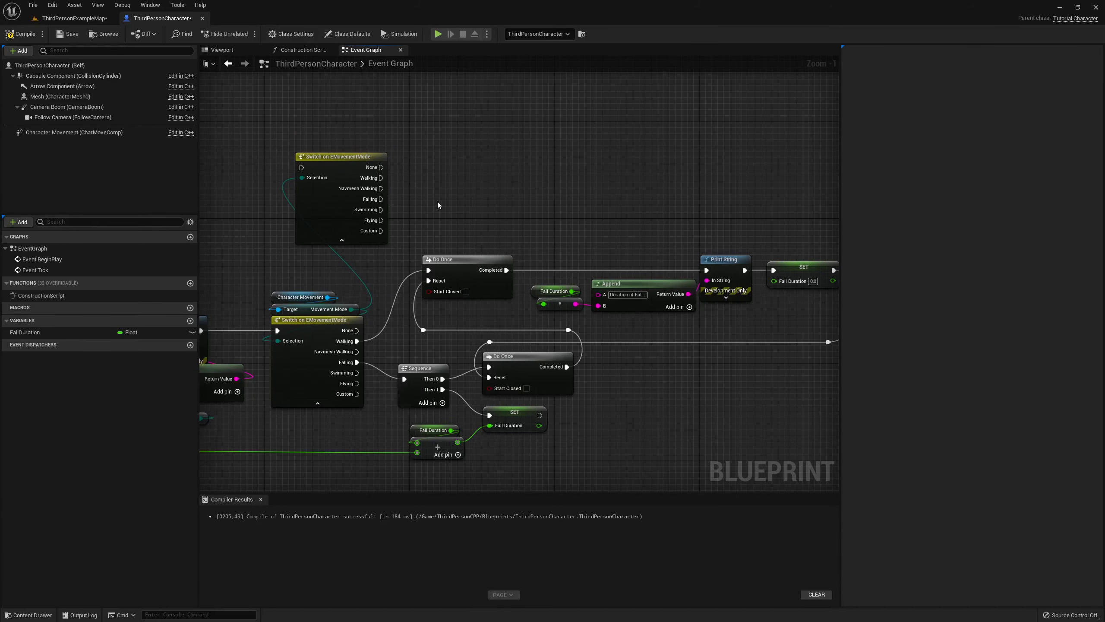
scroll(414, 224, up, 1)
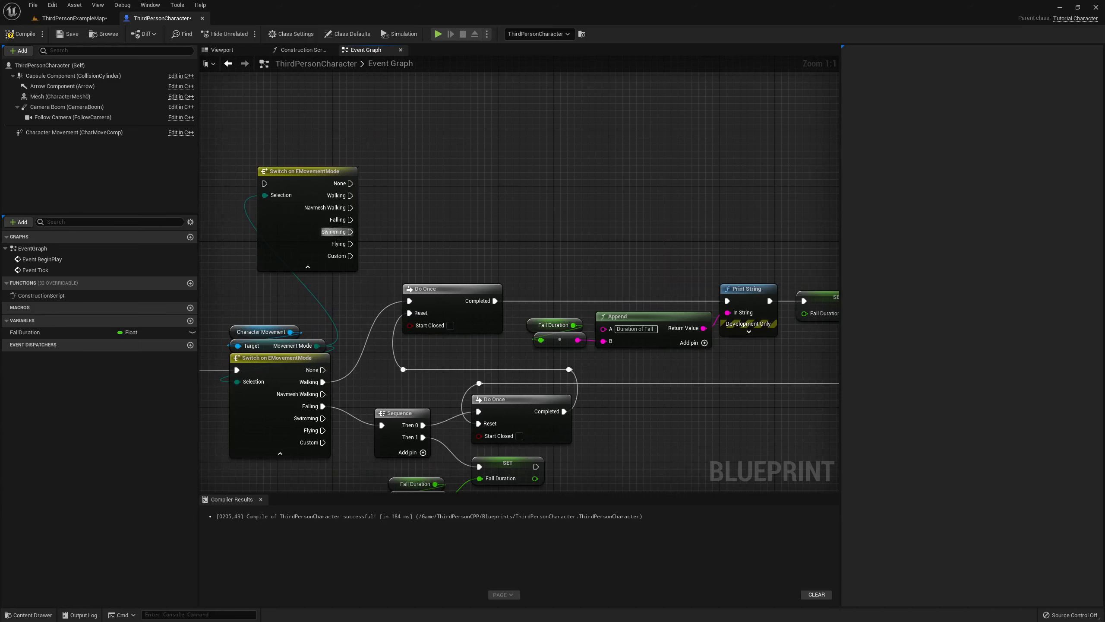
right_drag(388, 250, 435, 196)
click(348, 184)
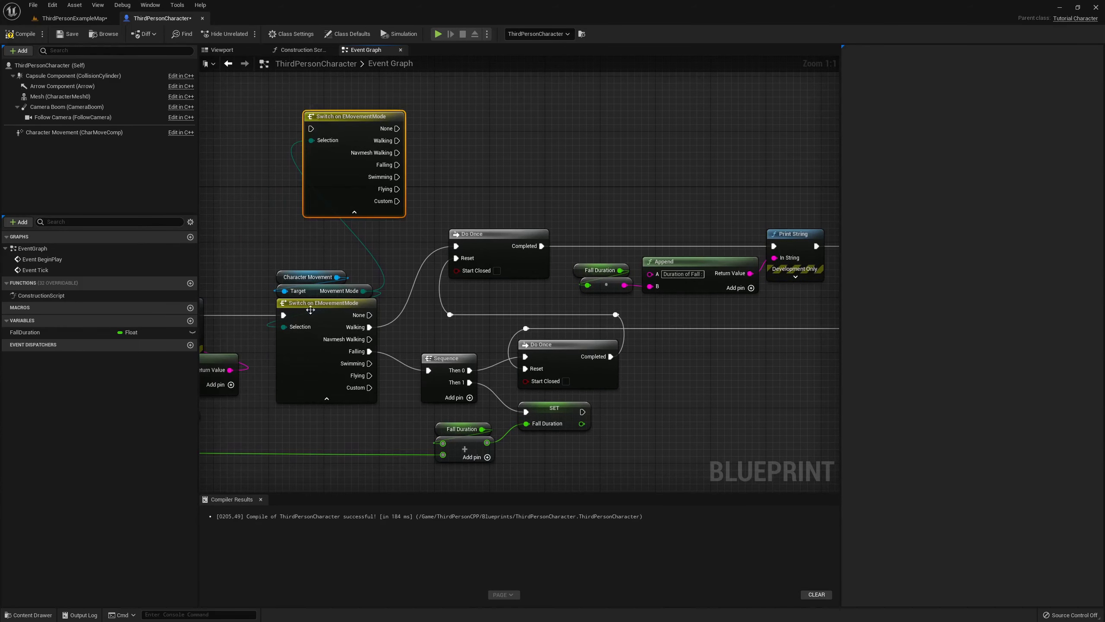
key(Delete)
mouse_move(390, 284)
right_down()
mouse_move(393, 243)
mouse_move(347, 250)
right_up()
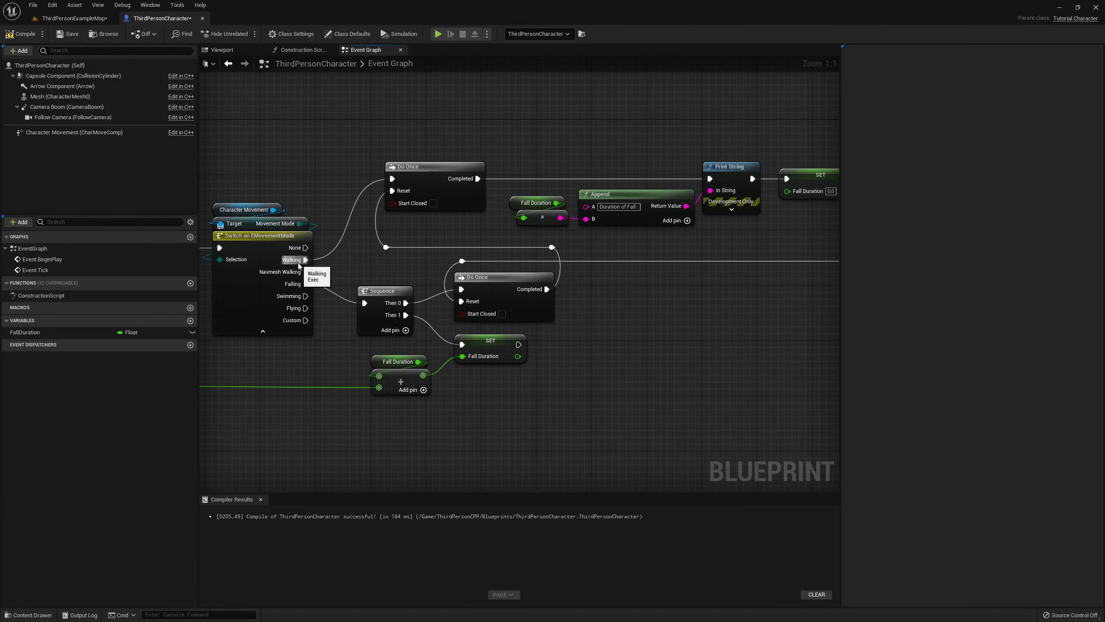
right_drag(360, 252, 280, 303)
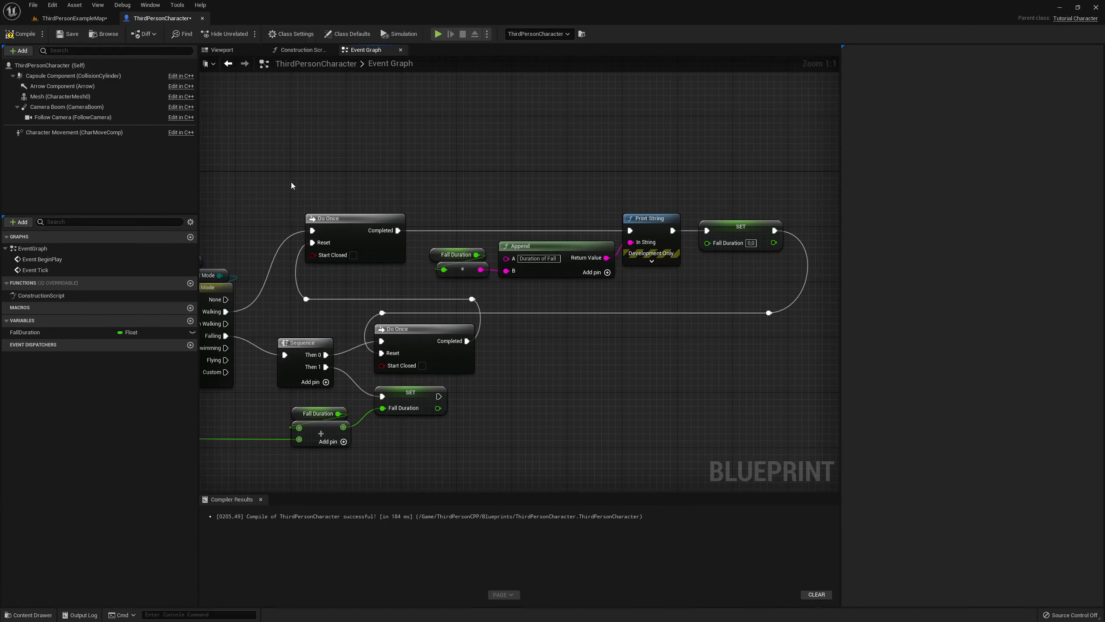
drag(286, 166, 408, 266)
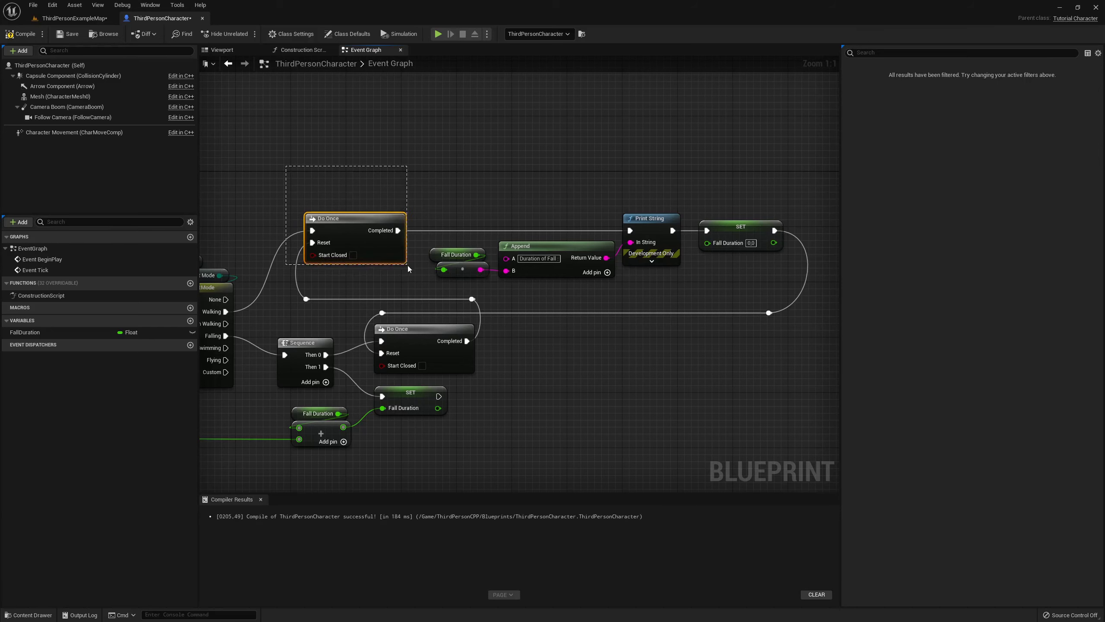
drag(280, 185, 366, 248)
drag(291, 176, 403, 270)
right_drag(472, 197, 350, 220)
drag(331, 217, 665, 287)
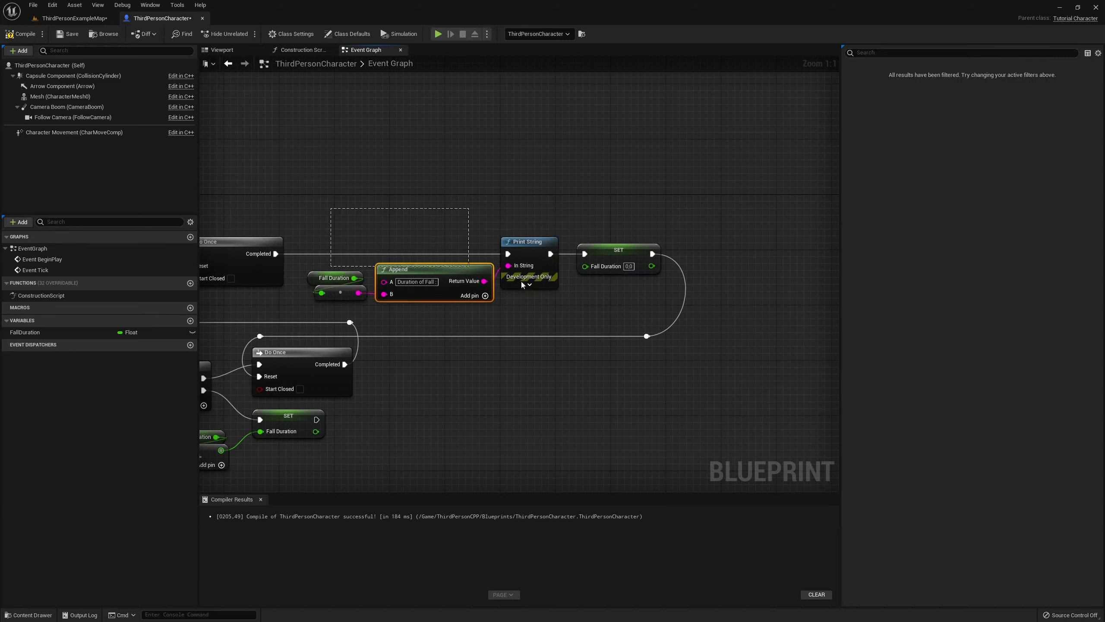
click(611, 304)
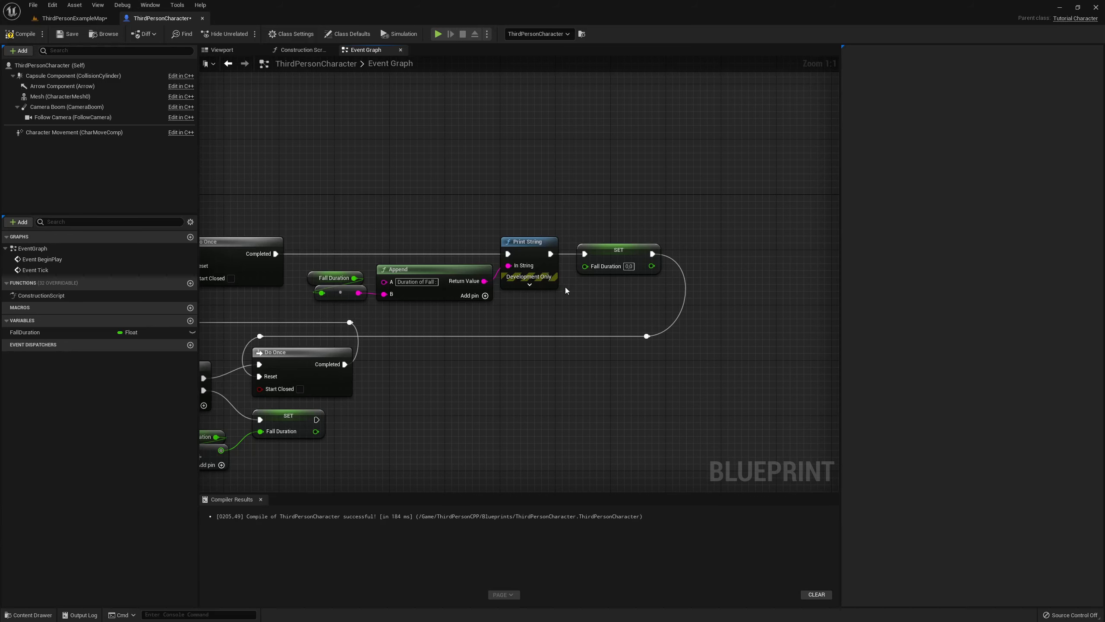
right_drag(565, 290, 637, 259)
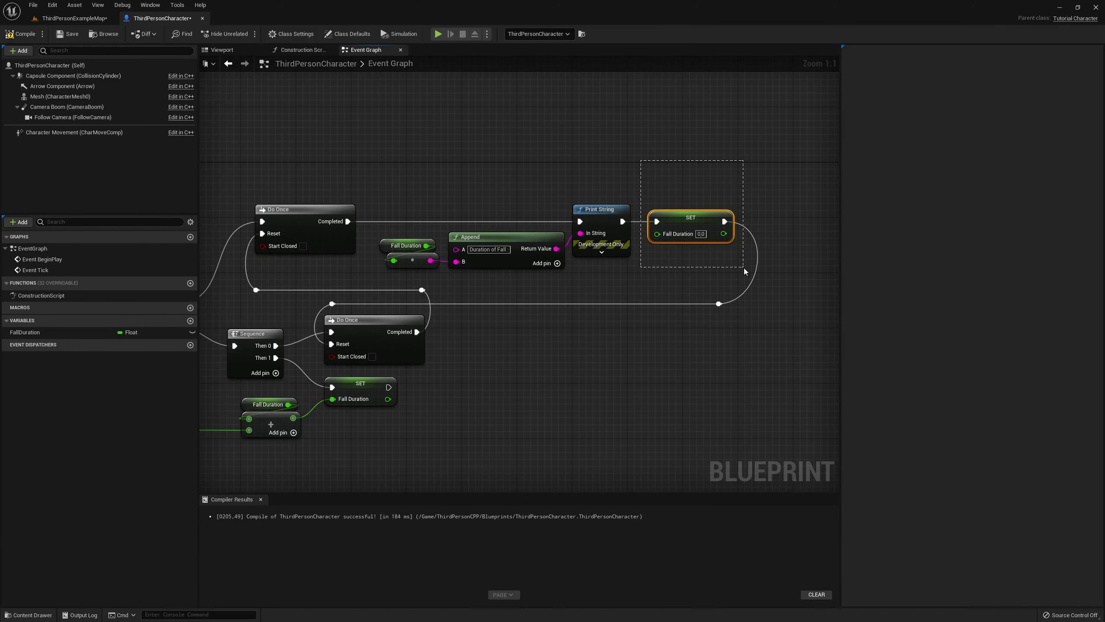
drag(652, 178, 739, 247)
click(688, 194)
drag(688, 194, 711, 248)
click(608, 277)
right_drag(452, 287, 700, 246)
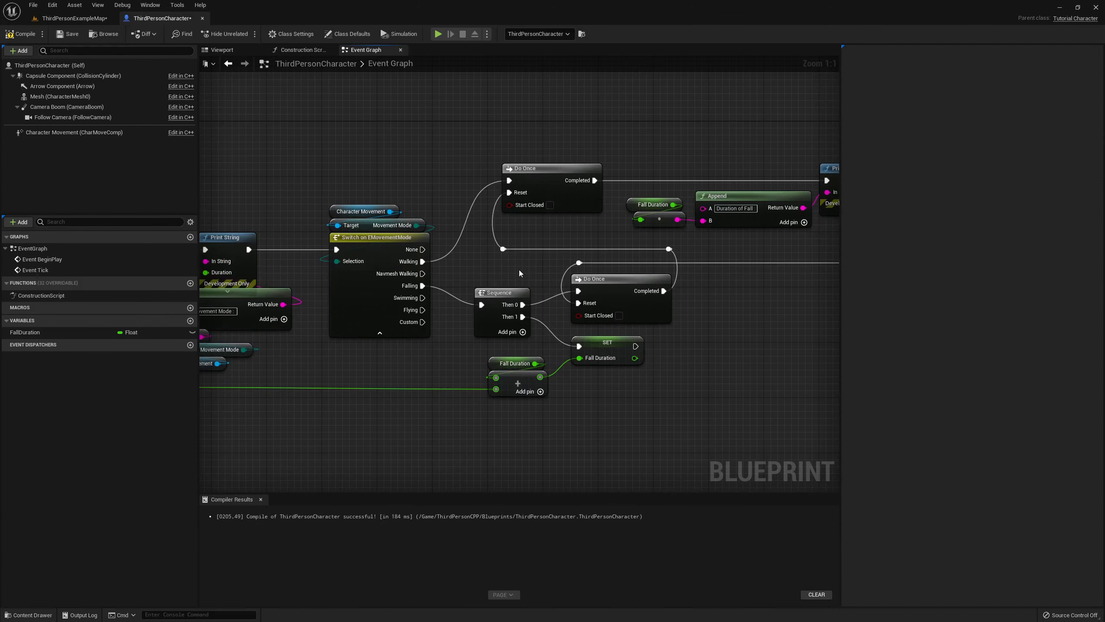
right_drag(837, 234, 563, 252)
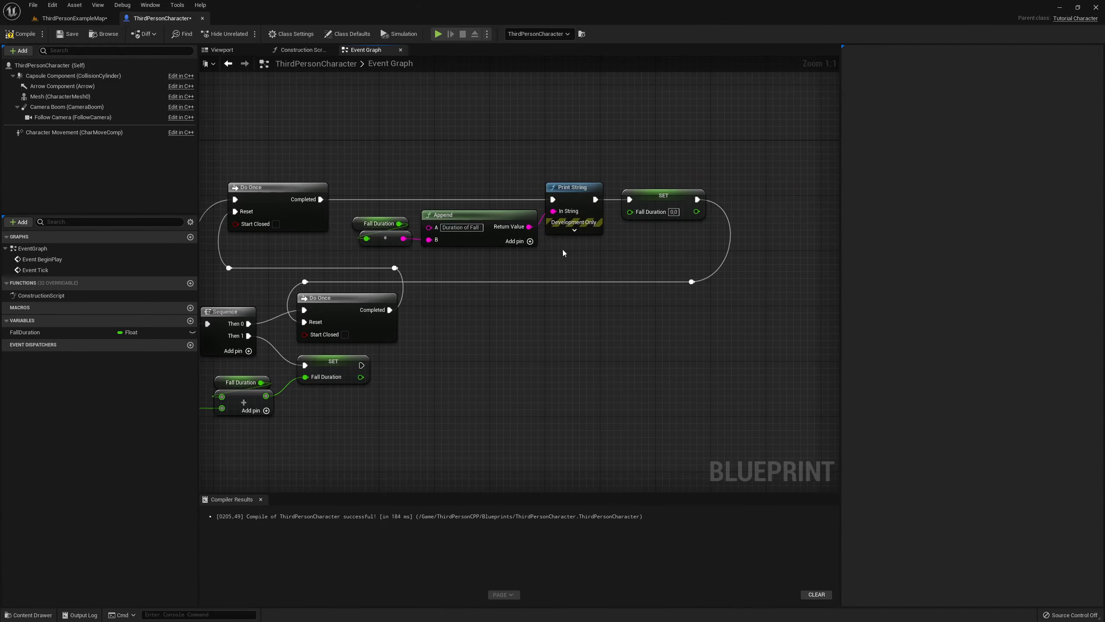
right_drag(337, 327, 508, 324)
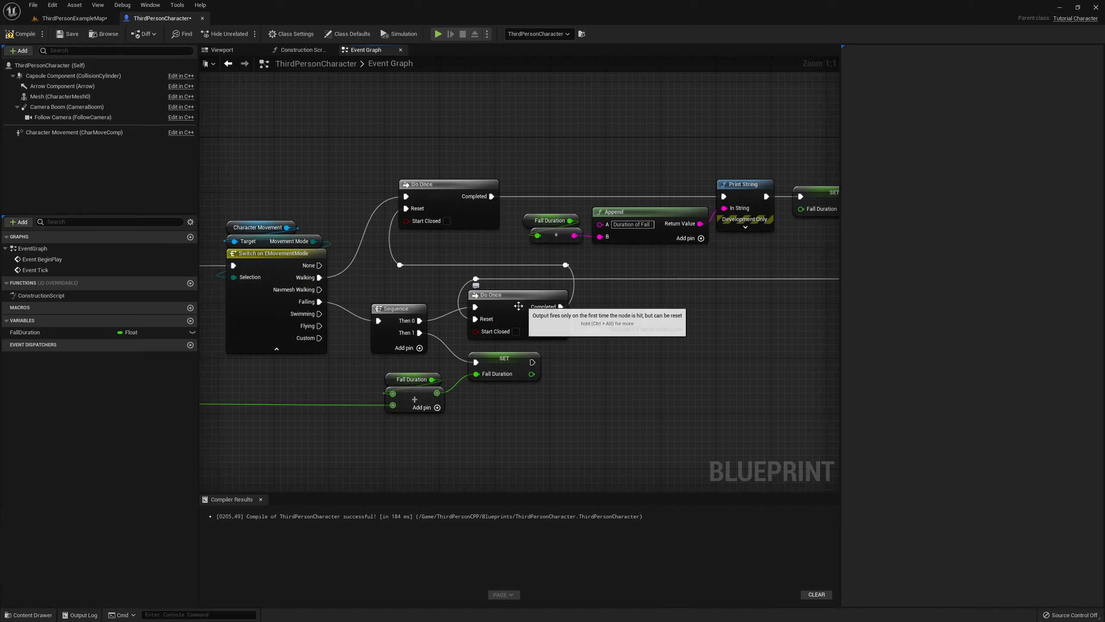
click(500, 296)
click(349, 290)
right_drag(349, 290, 386, 312)
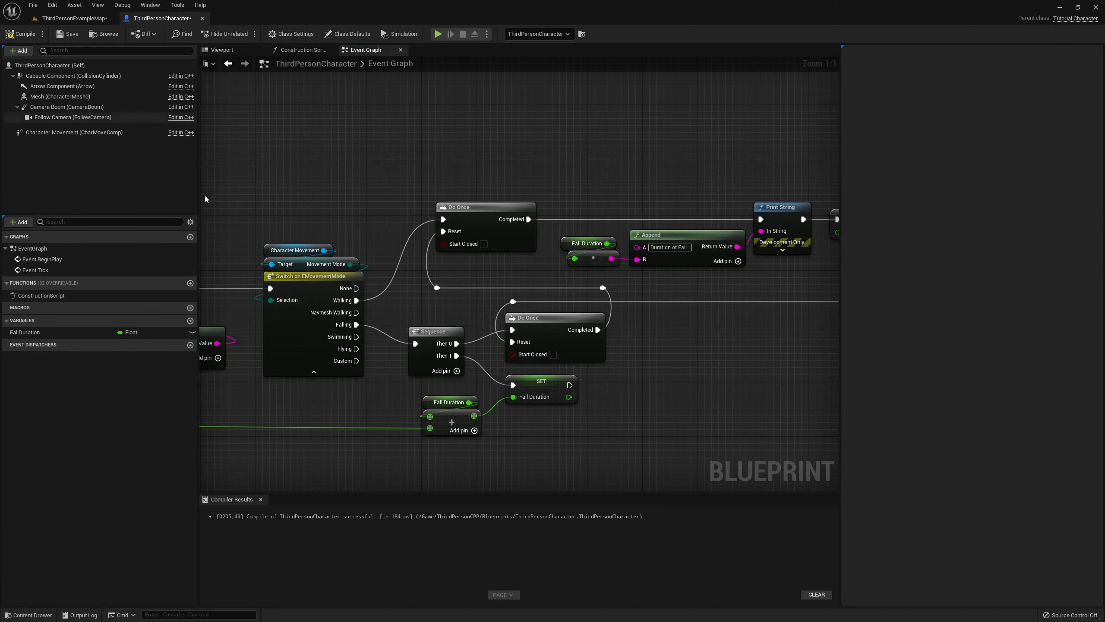
right_drag(366, 314, 339, 259)
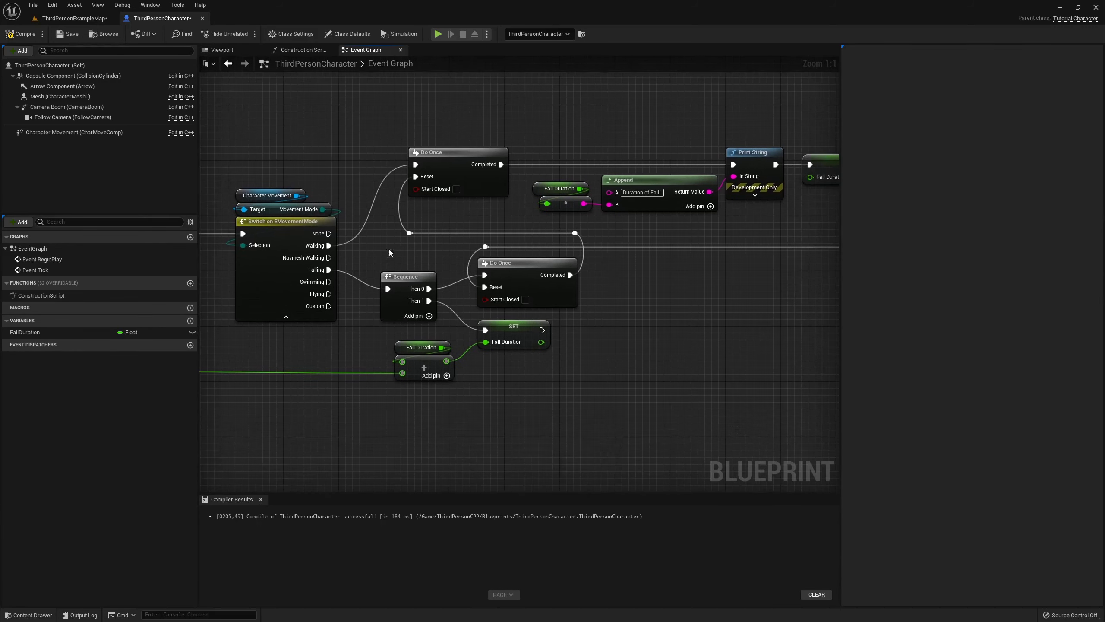
drag(372, 252, 427, 326)
click(463, 298)
right_drag(463, 298, 399, 312)
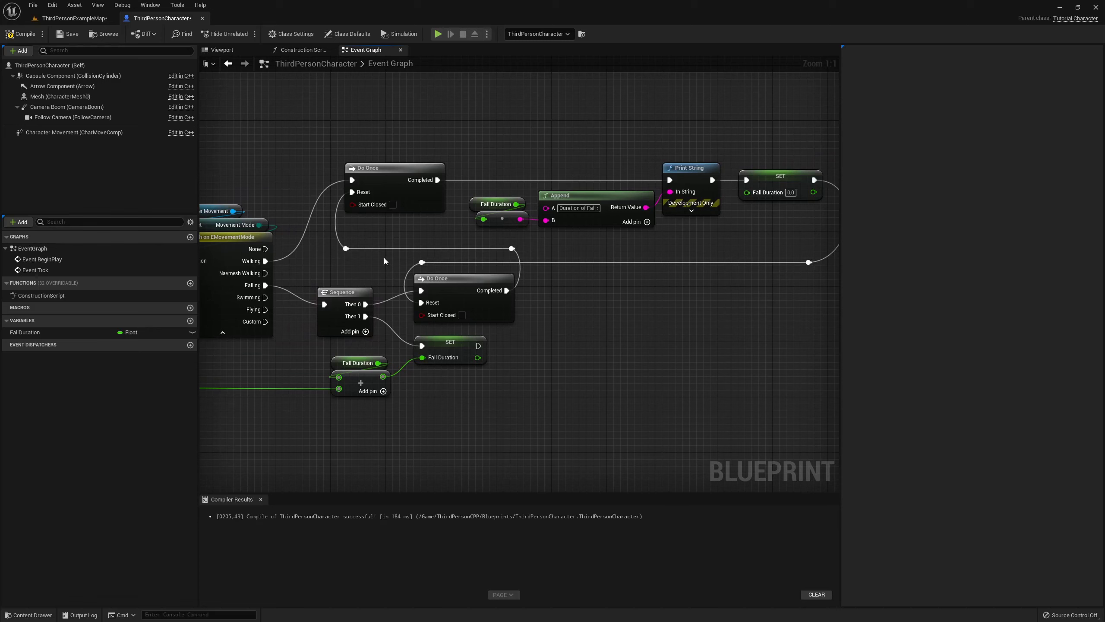
drag(384, 260, 516, 326)
drag(334, 124, 445, 224)
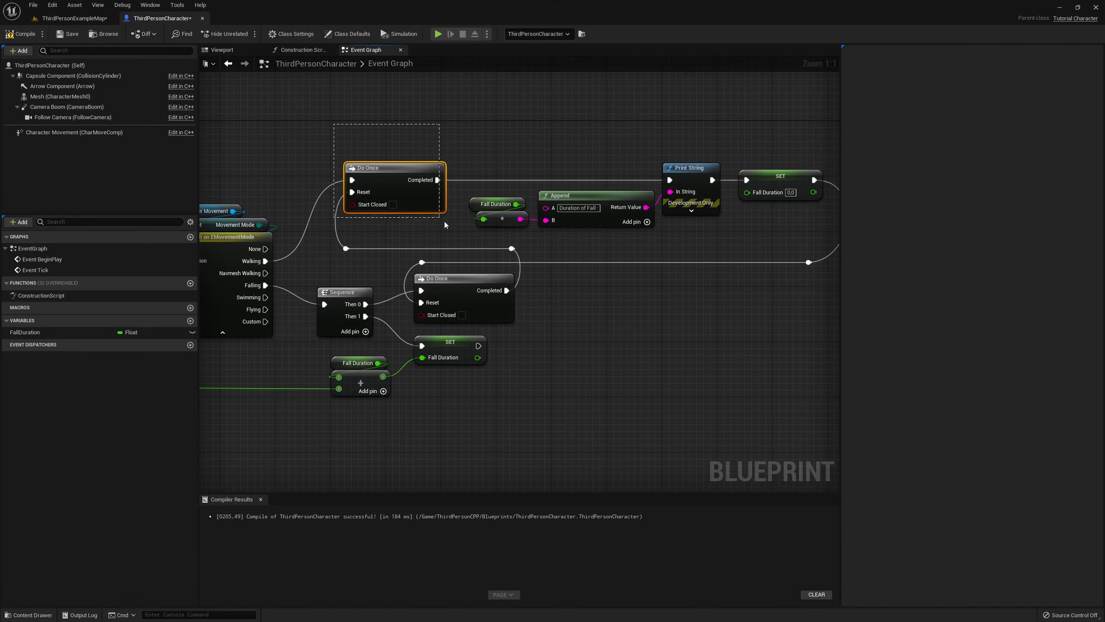
click(409, 223)
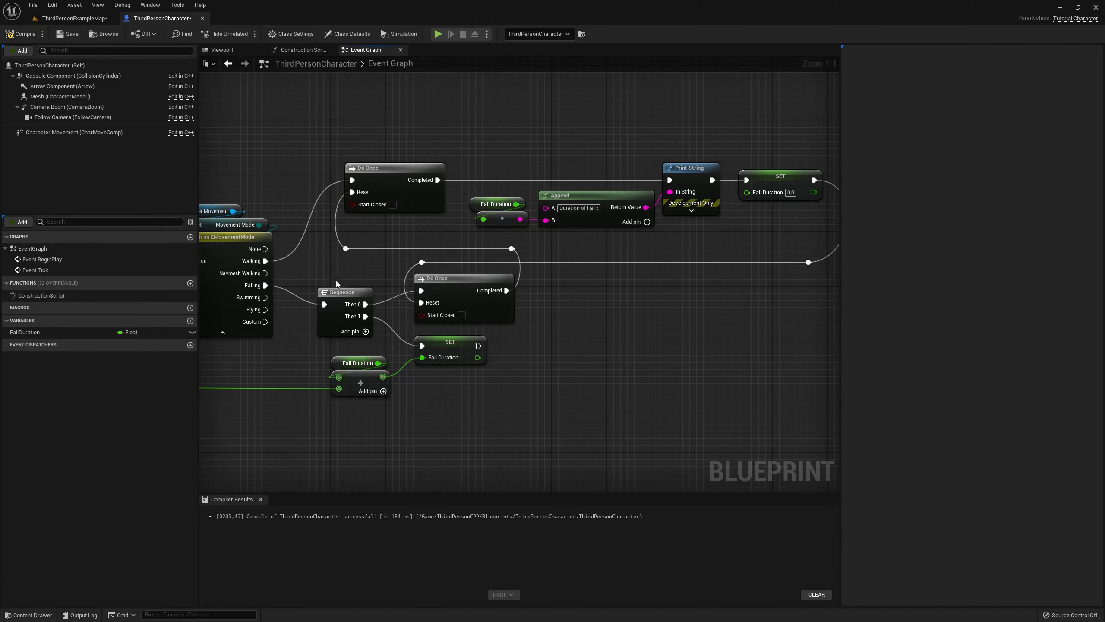
right_drag(337, 283, 343, 221)
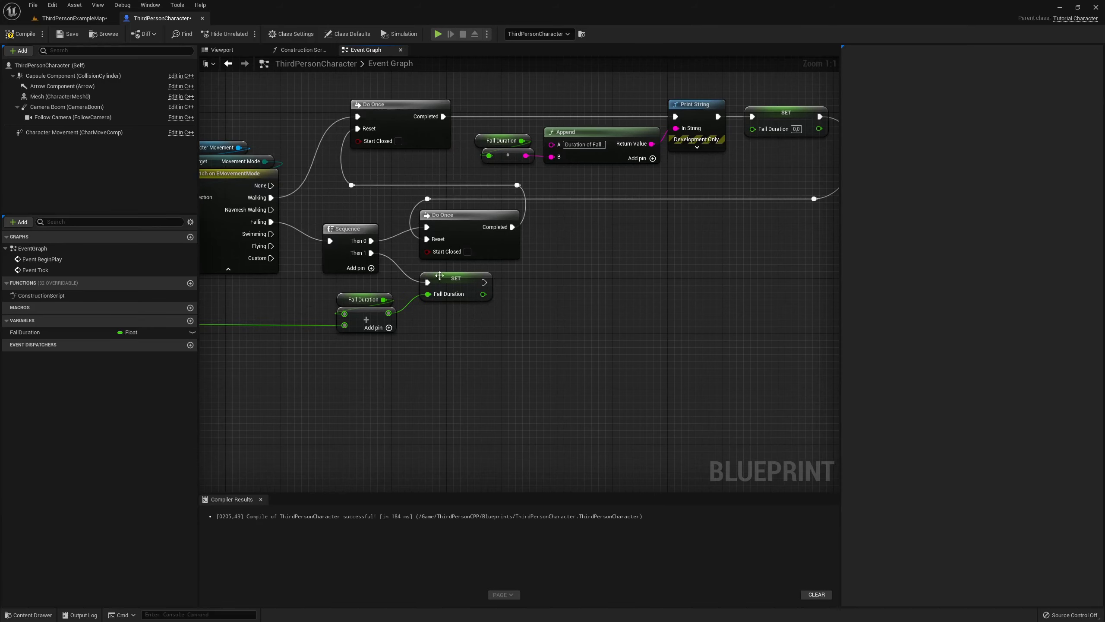
click(439, 275)
scroll(452, 301, down, 2)
right_drag(467, 320, 603, 320)
click(557, 317)
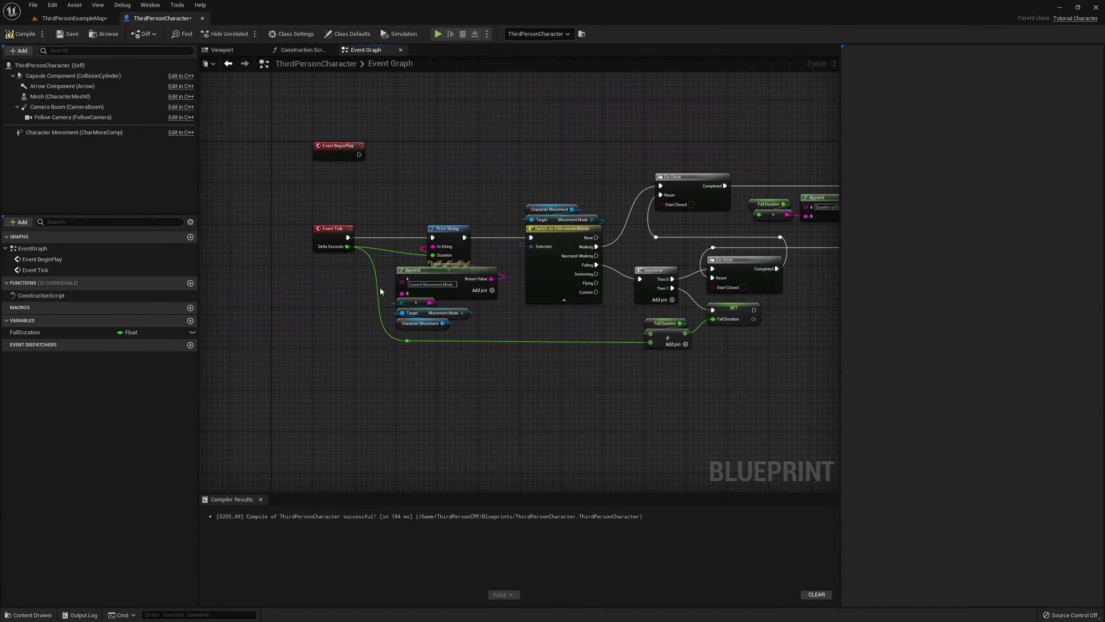
drag(303, 197, 354, 272)
right_drag(520, 183, 316, 185)
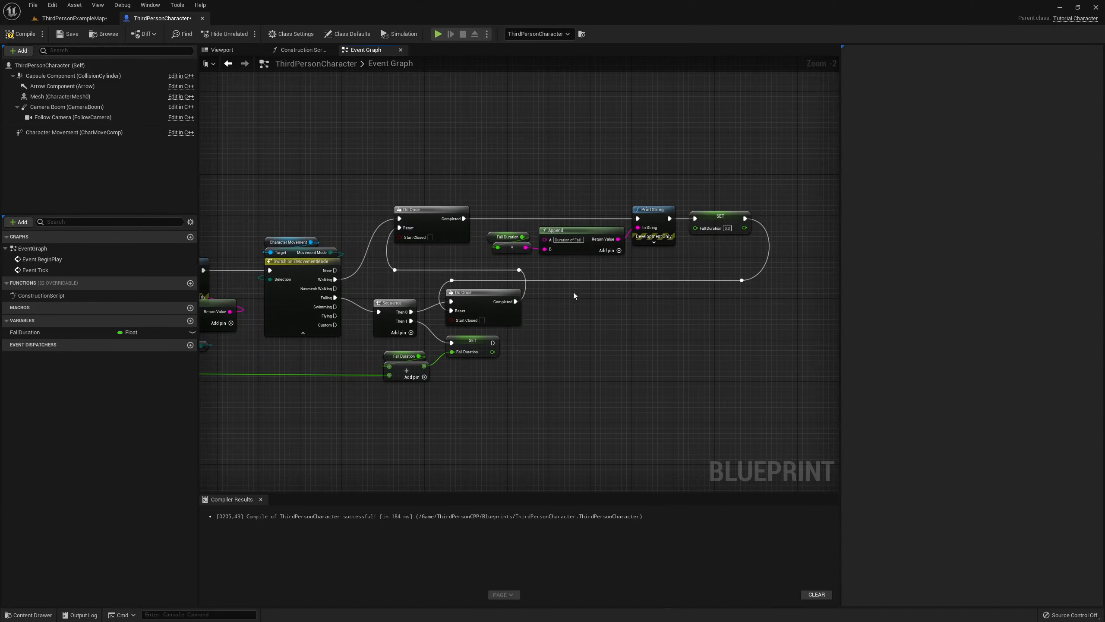
drag(507, 243, 509, 242)
click(519, 189)
right_drag(464, 245, 401, 261)
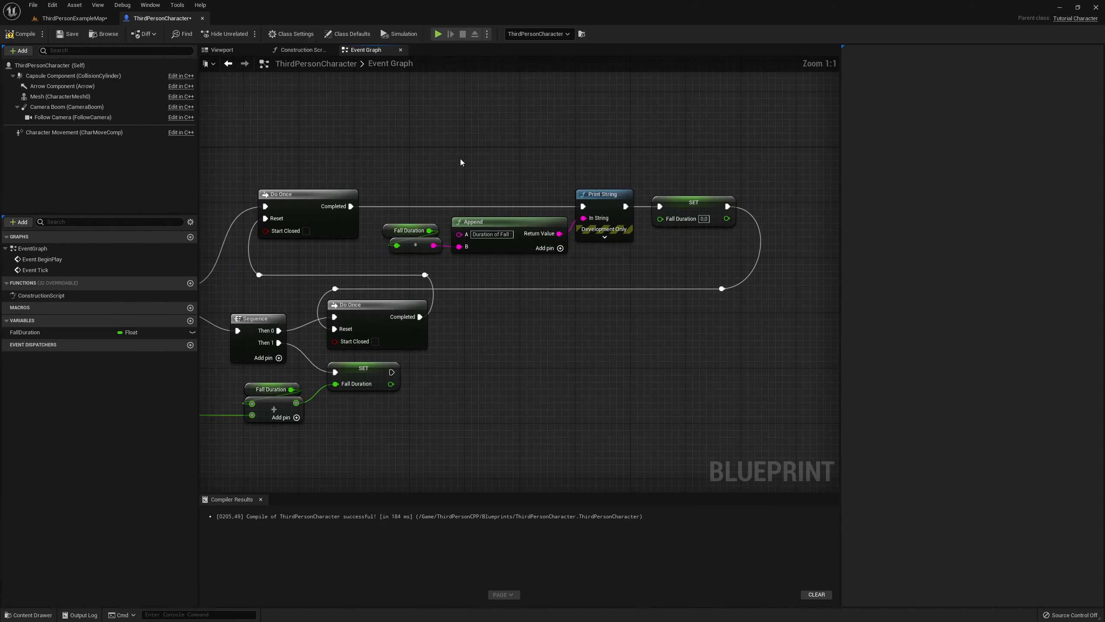
right_drag(461, 162, 487, 252)
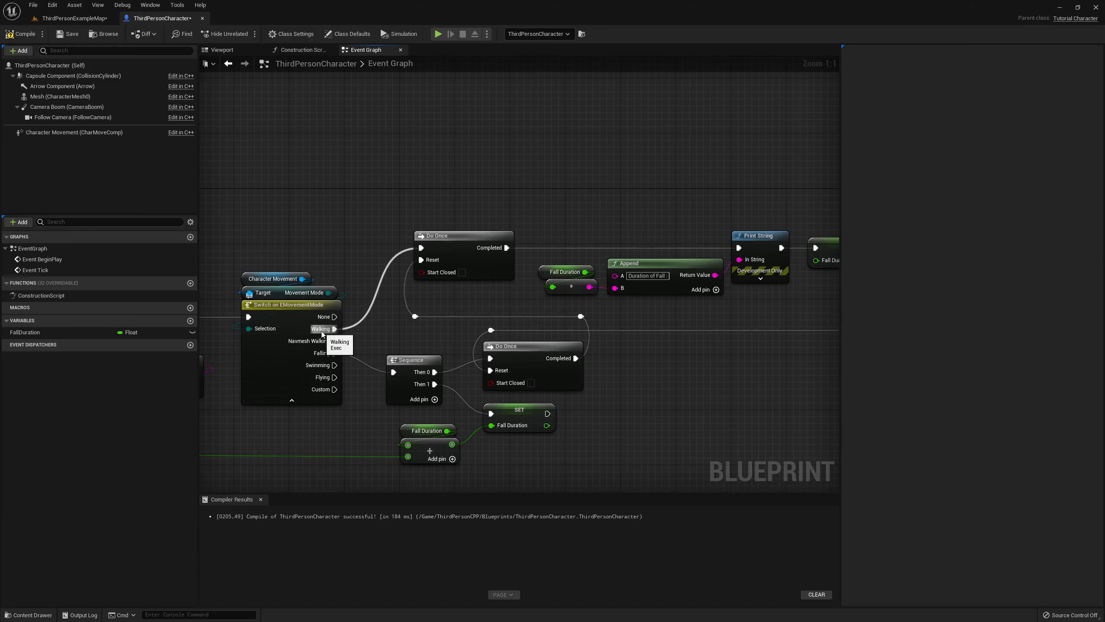
scroll(337, 216, down, 3)
right_drag(336, 216, 521, 215)
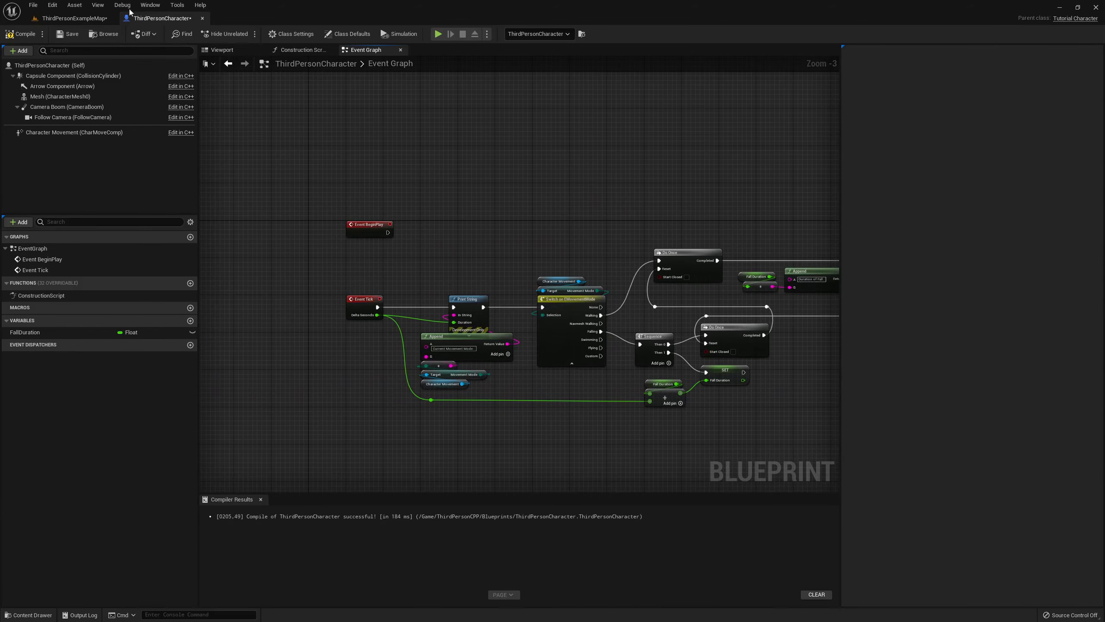
Start a Play-in-Editor session of ThirdPersonExampleMap with mouse control in the game.
click(70, 17)
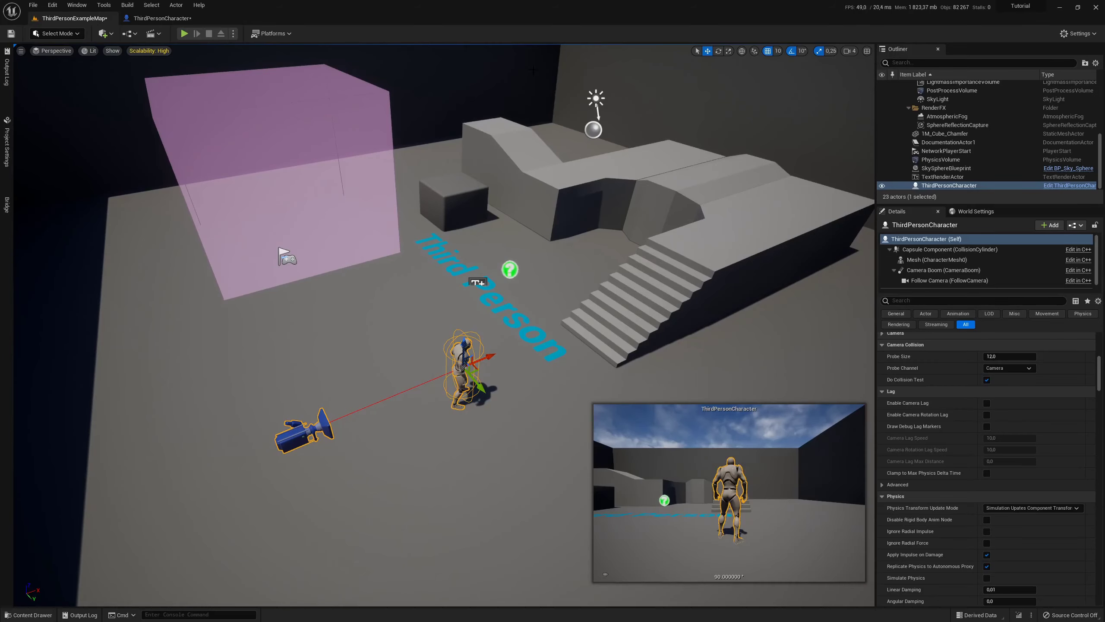
click(184, 34)
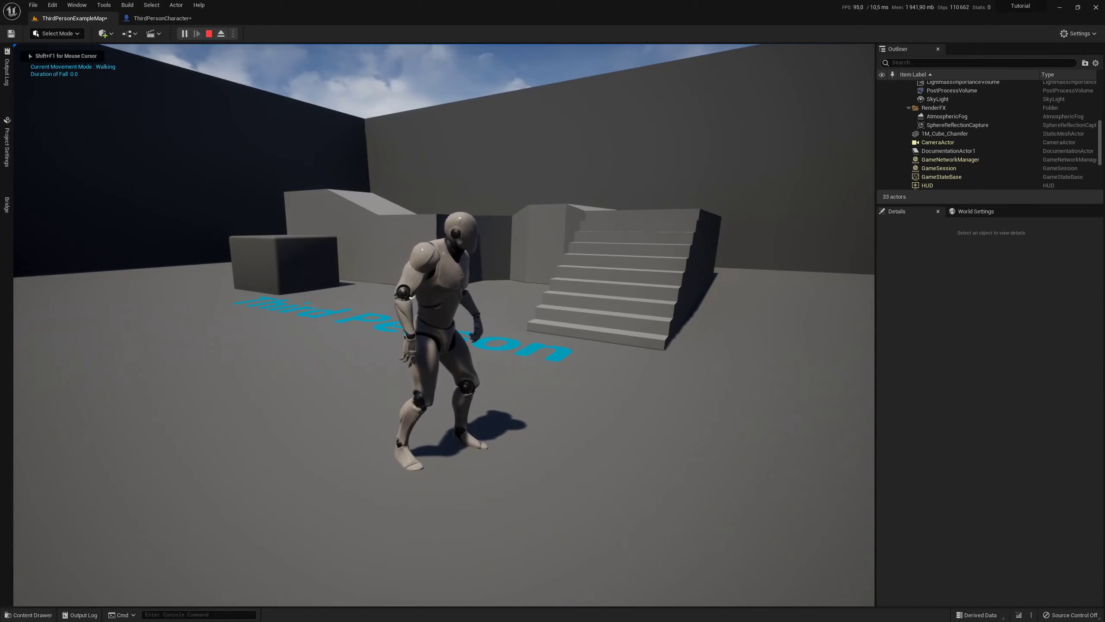
key(shift+F1)
click(172, 117)
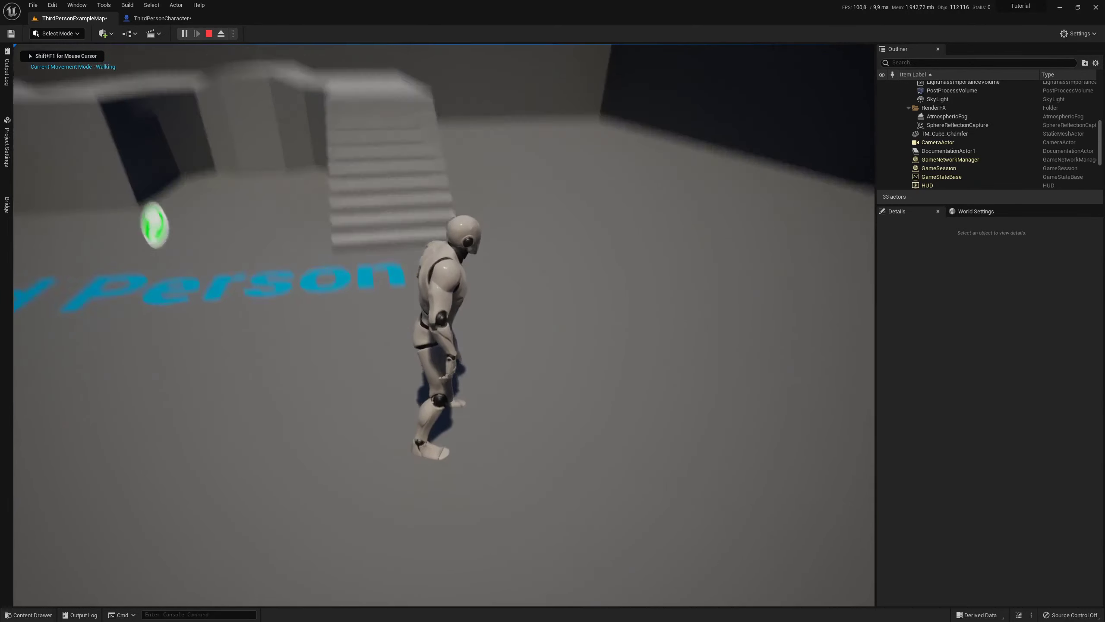
Run and jump the character around the stairs while watching the printed movement mode.
key(space)
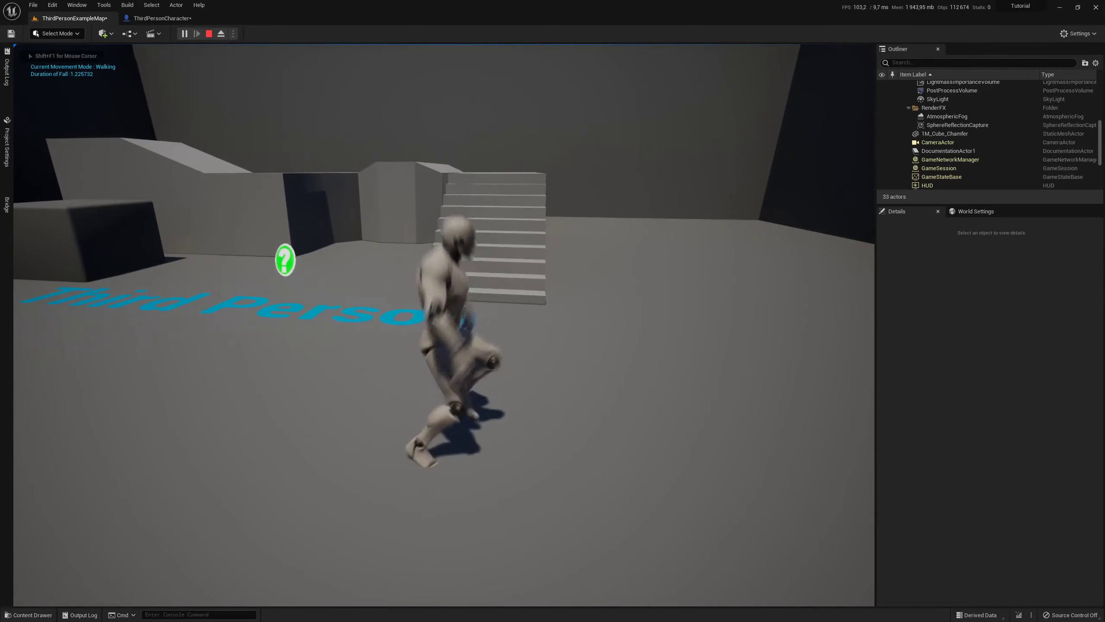
key(space)
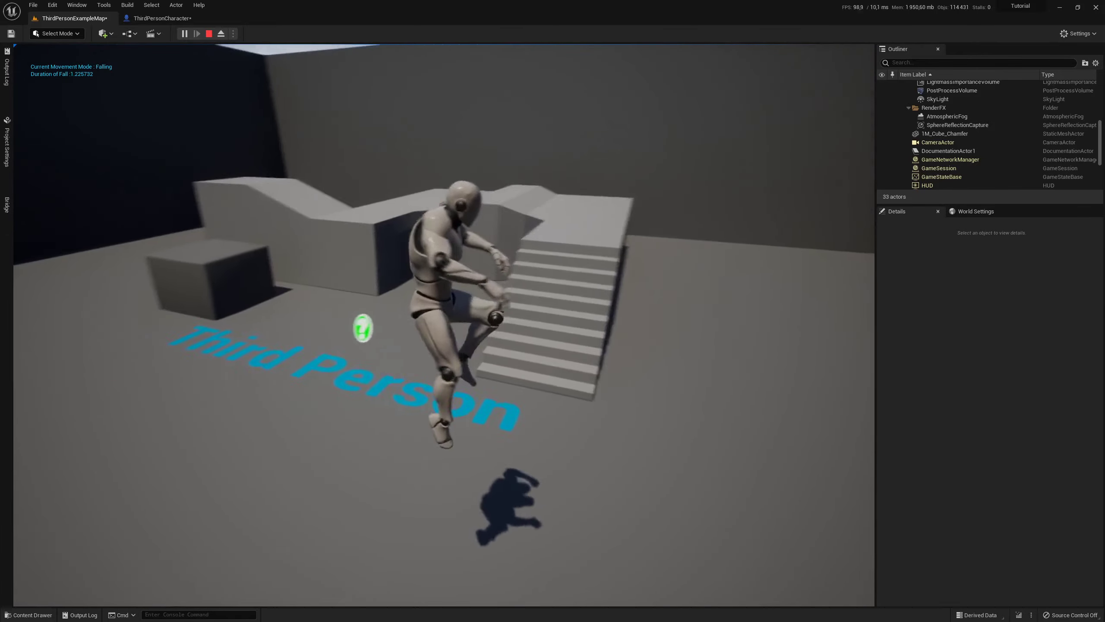
key(w)
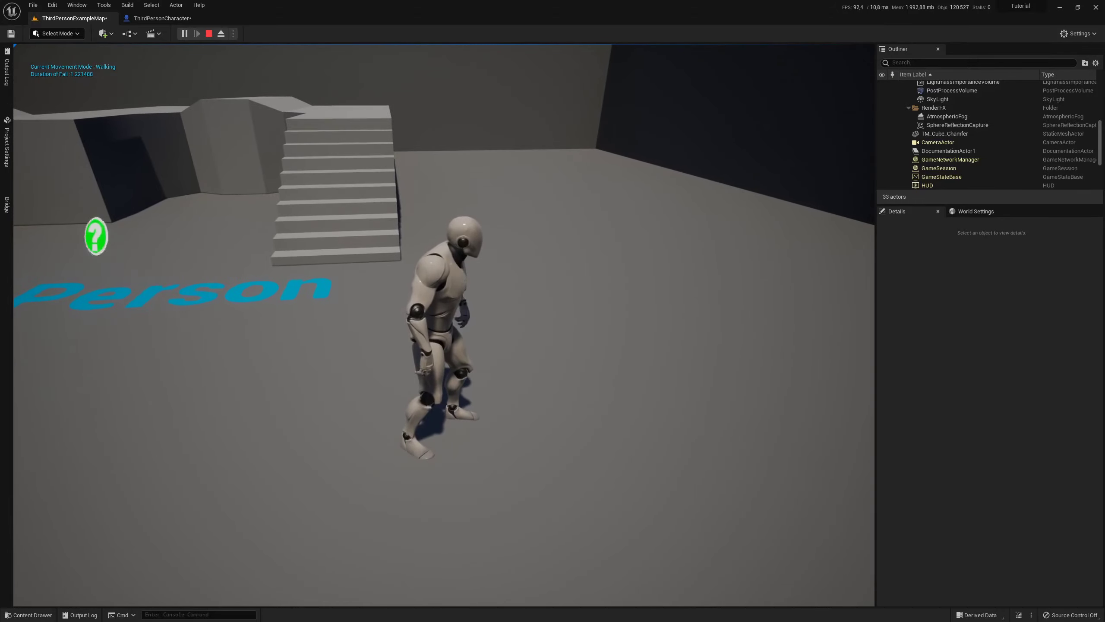
key(space)
key(w)
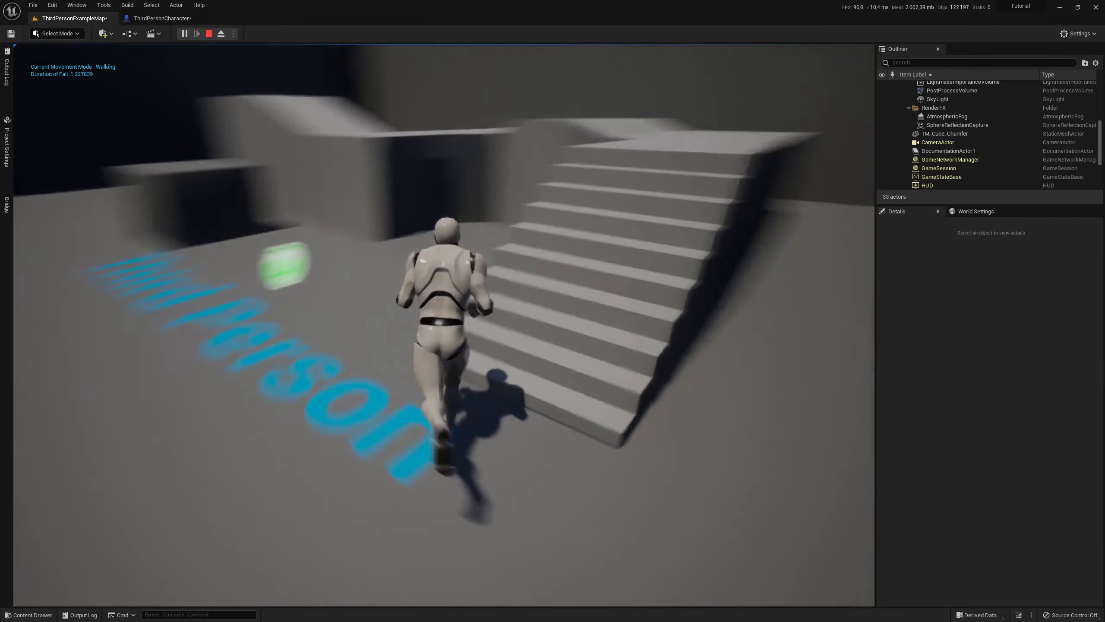
key(space)
key(w)
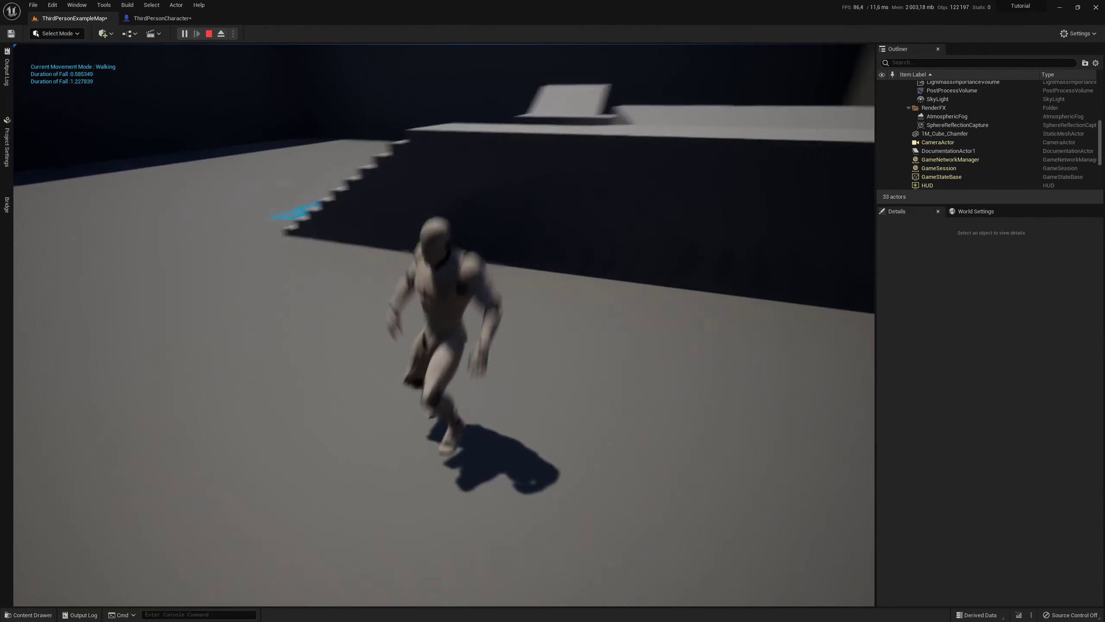
key(w)
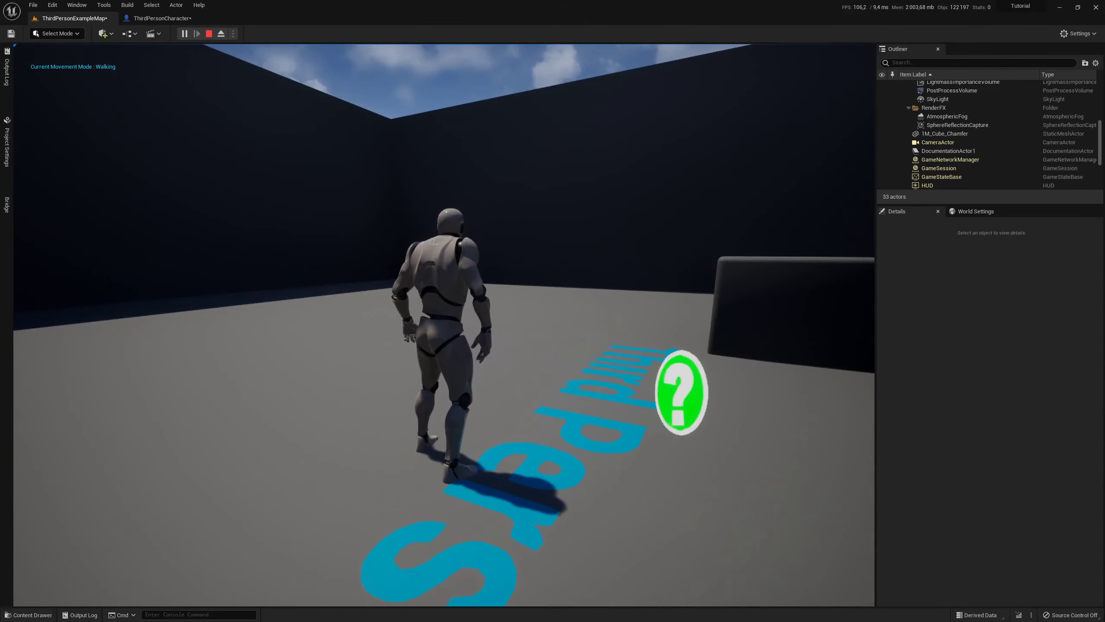
Jump near the wall to trigger a short fall readout, then release the mouse.
key(w)
key(space)
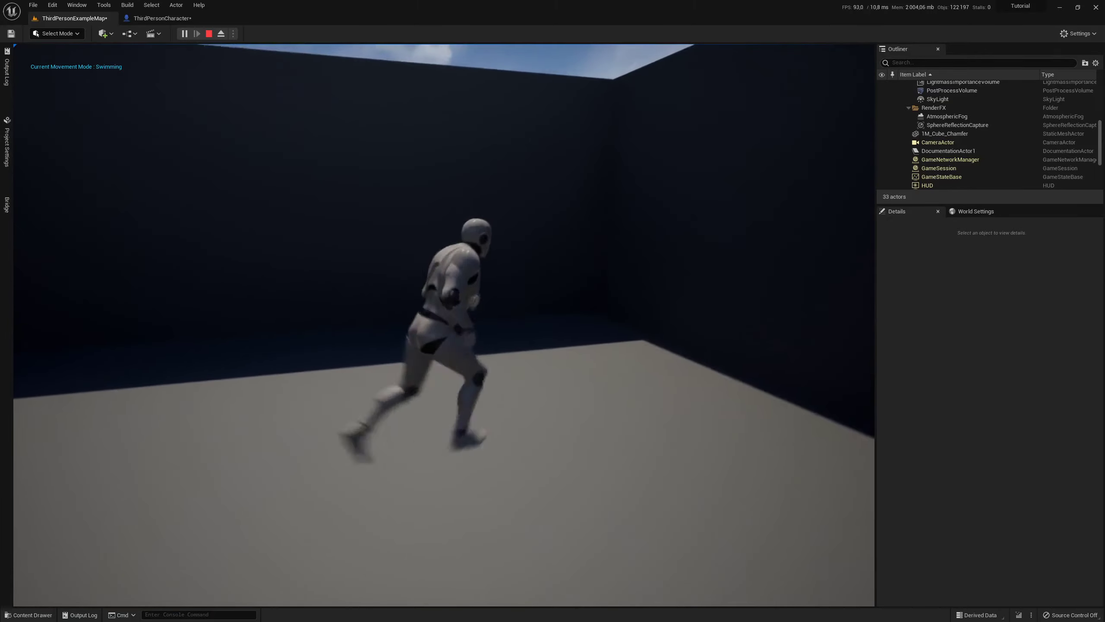
key(space)
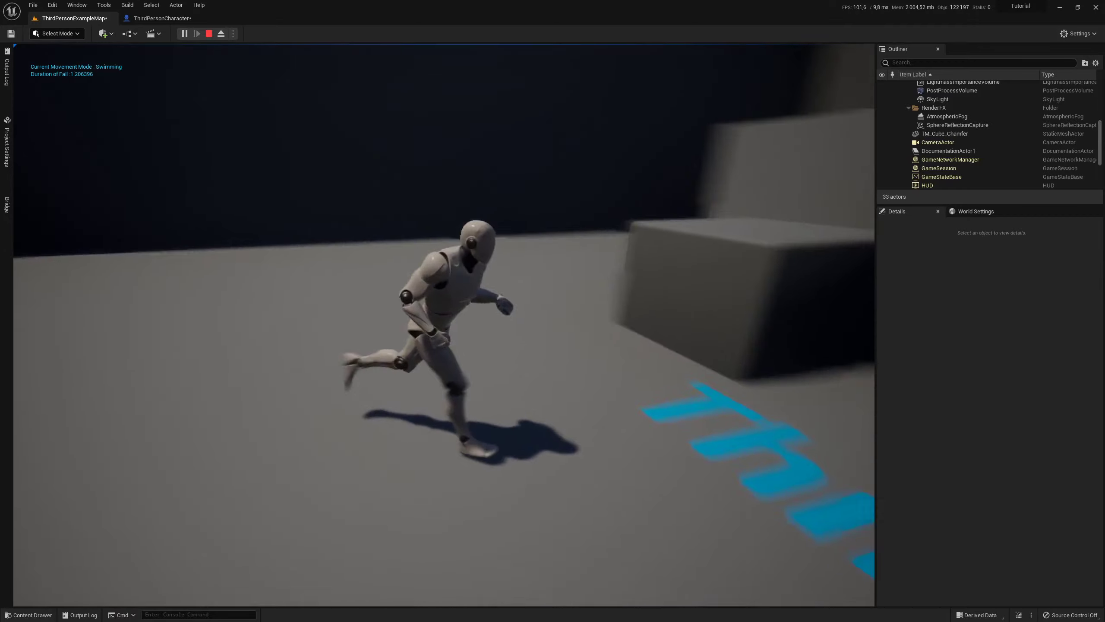
key(space)
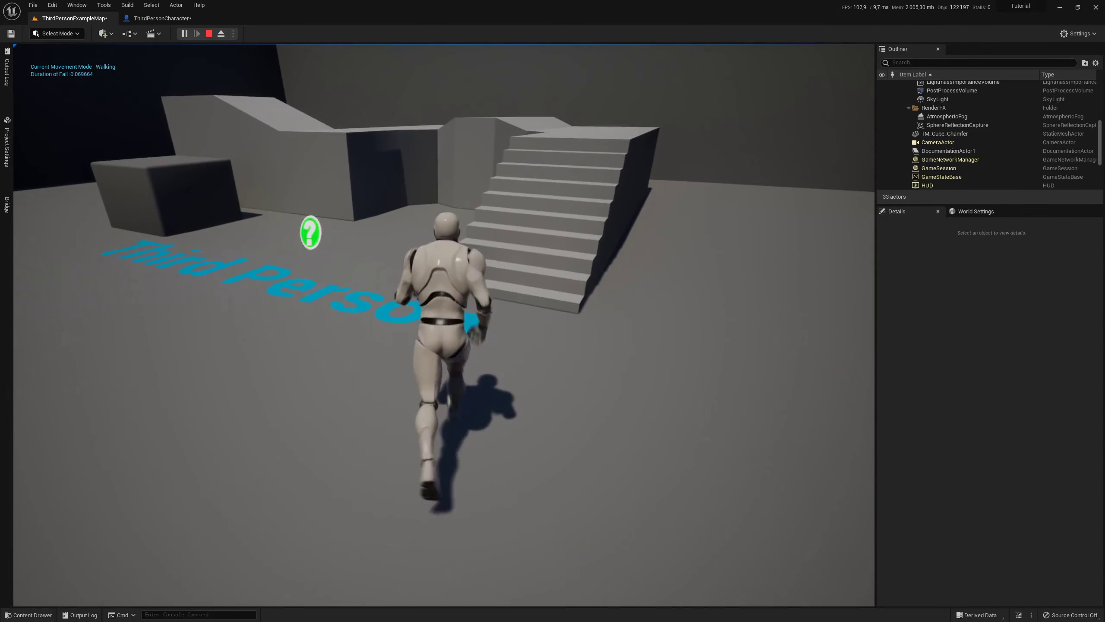
key(shift+F1)
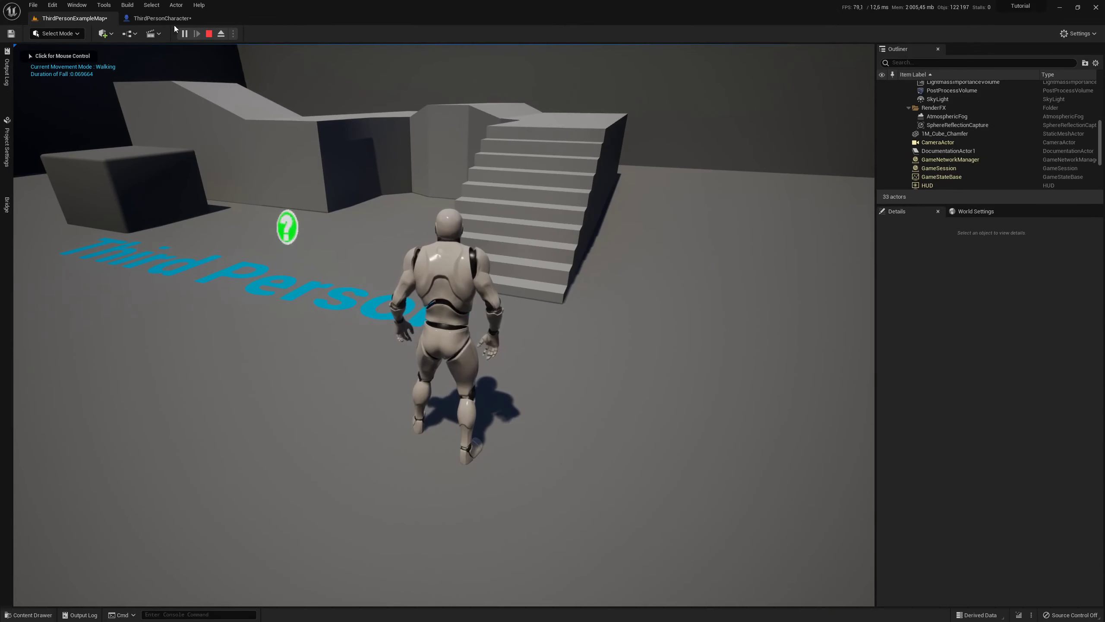
Stop play and return to the ThirdPersonCharacter graph, zoomed in on the Movement Mode getter.
key(Escape)
click(162, 18)
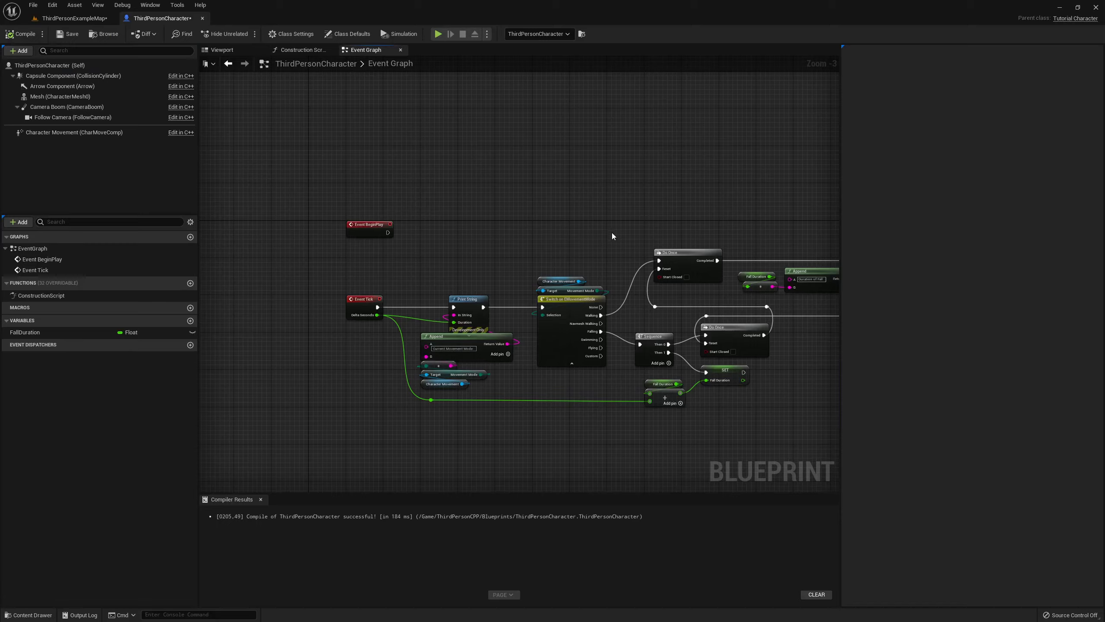
right_drag(612, 236, 475, 207)
scroll(483, 276, up, 1)
scroll(471, 275, up, 1)
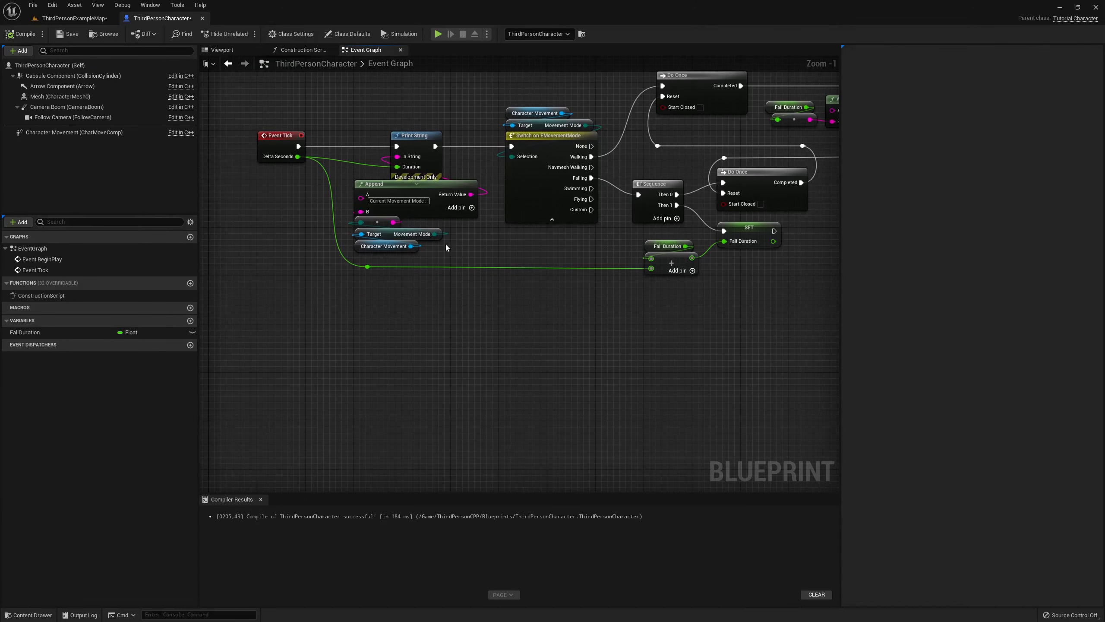
scroll(445, 247, up, 1)
right_drag(418, 275, 375, 320)
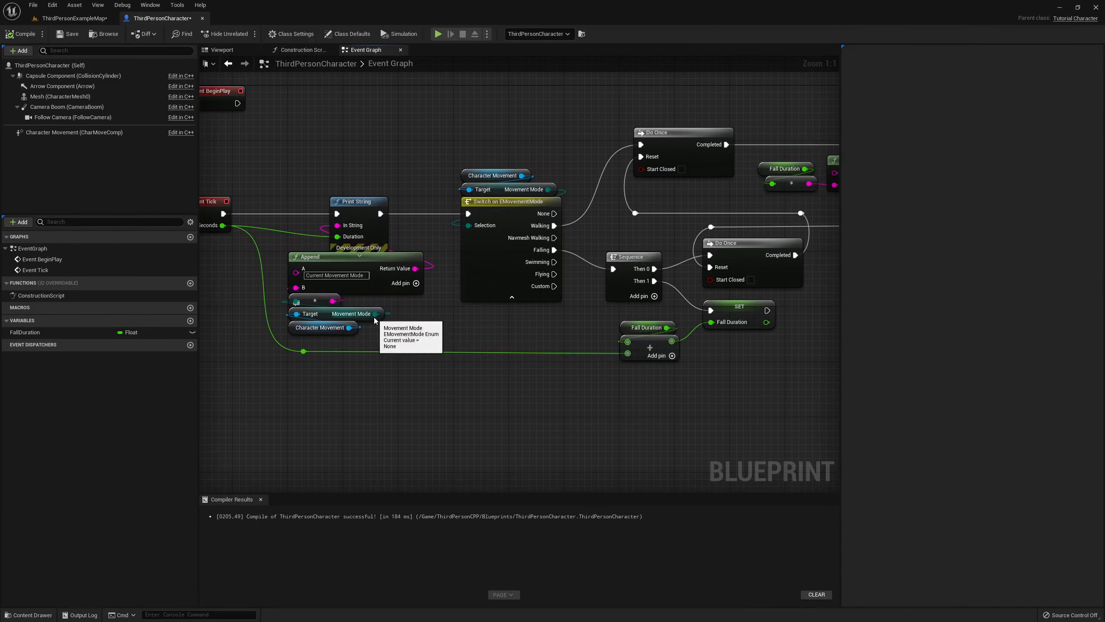
Add an Equal (Enum) node on Movement Mode, then list its '=' comparison actions again.
drag(375, 315, 424, 342)
text(=)
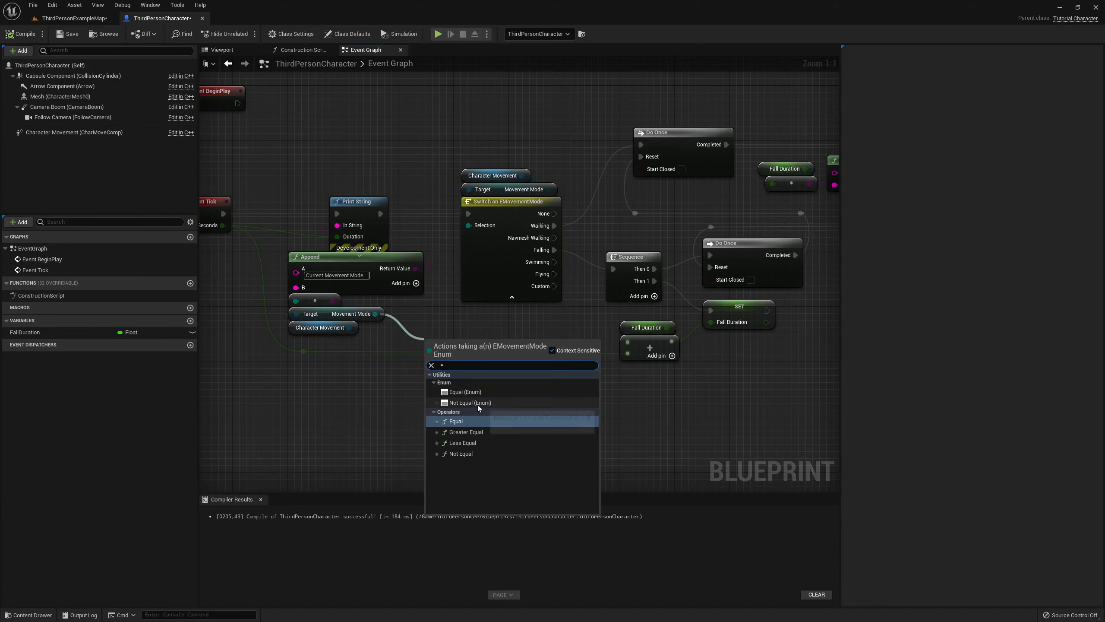
click(467, 393)
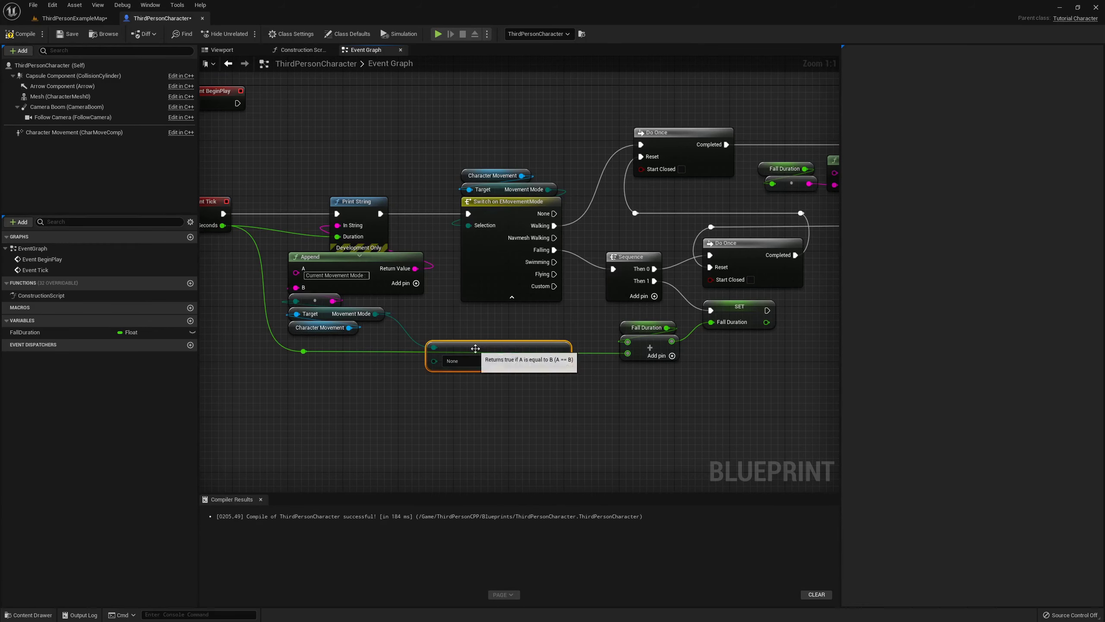
right_drag(439, 428, 429, 359)
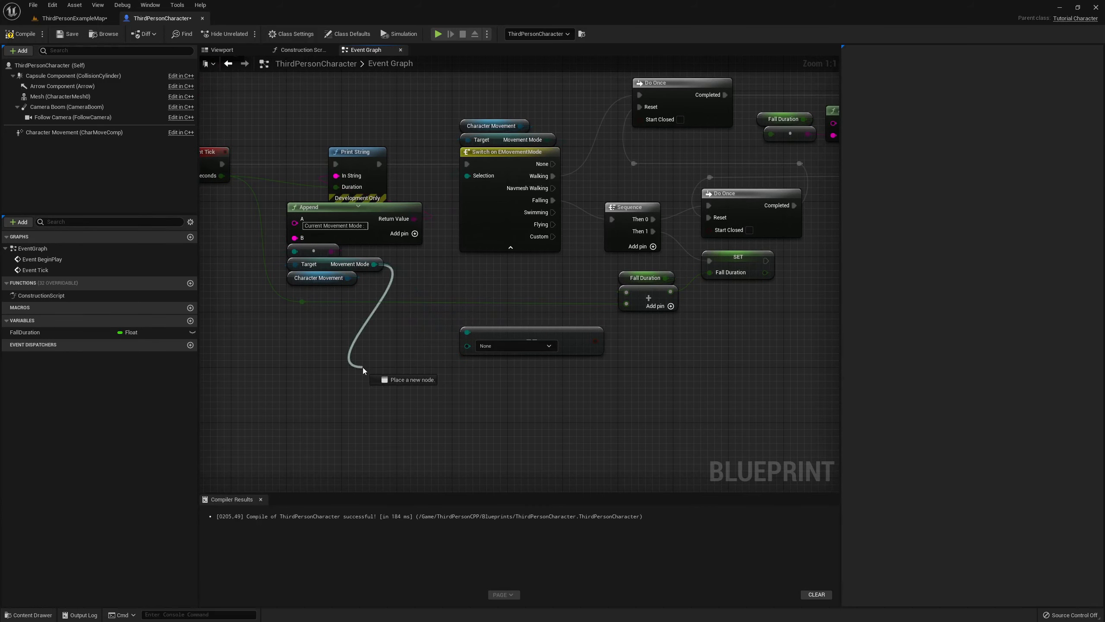
drag(374, 264, 364, 367)
text(=)
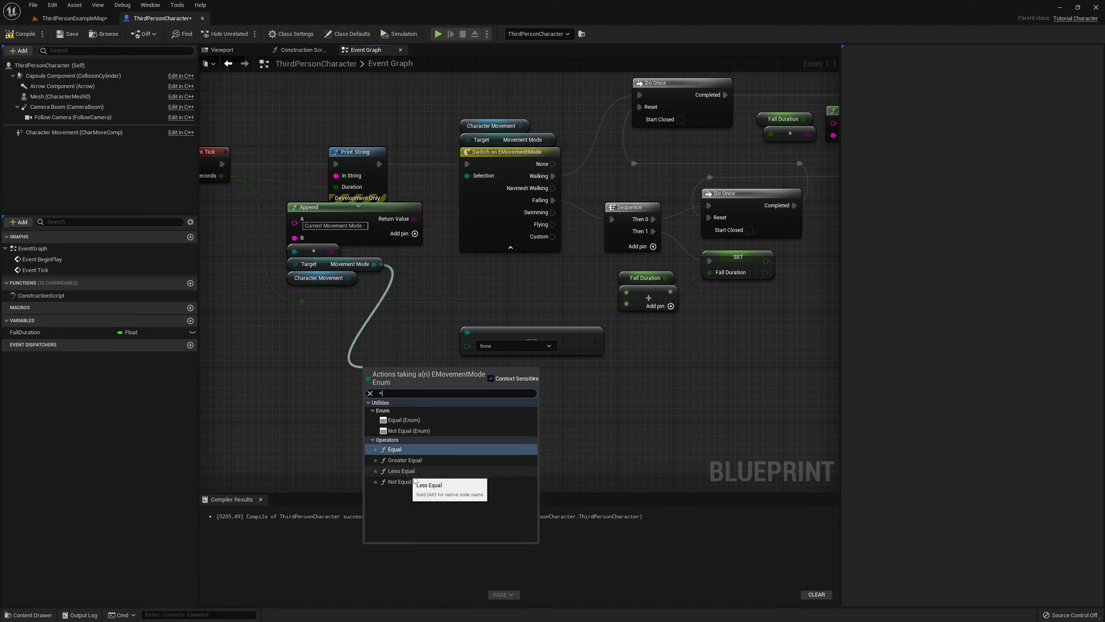
Add a Greater Equal (>=) operator node and try linking Movement Mode into it.
click(372, 440)
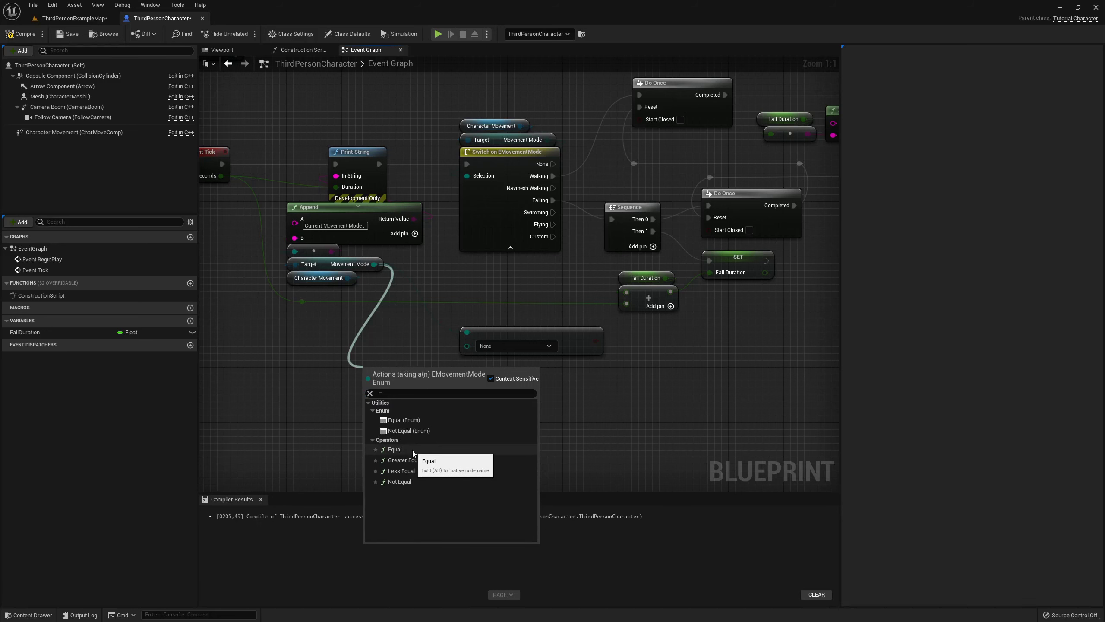
click(409, 460)
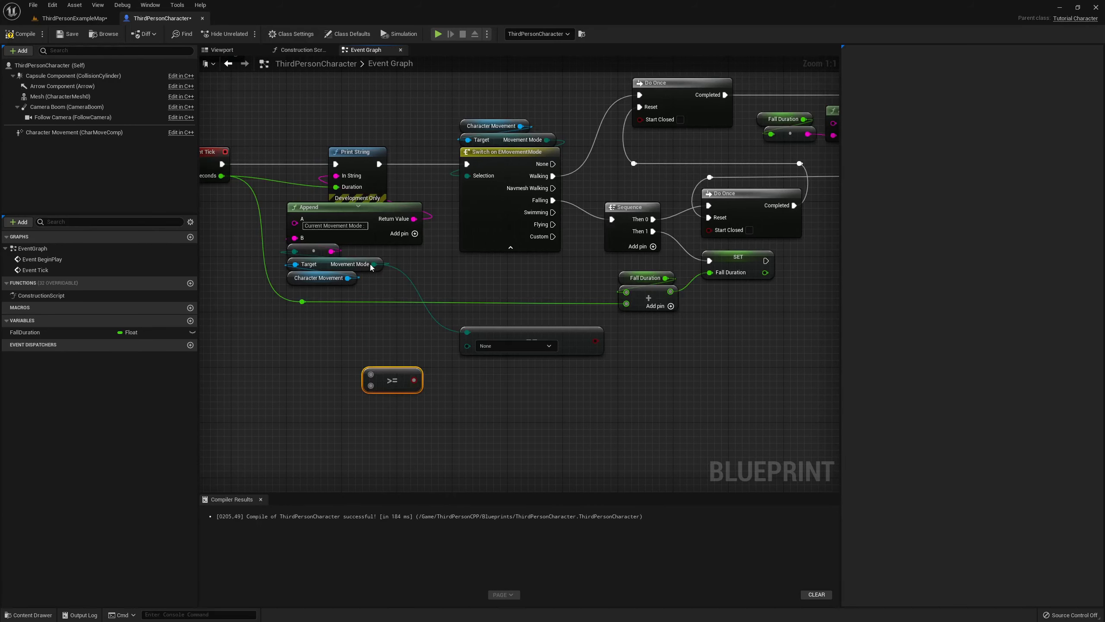
mouse_move(371, 265)
mouse_down()
mouse_move(355, 367)
mouse_move(371, 386)
mouse_up()
right_drag(371, 384, 399, 349)
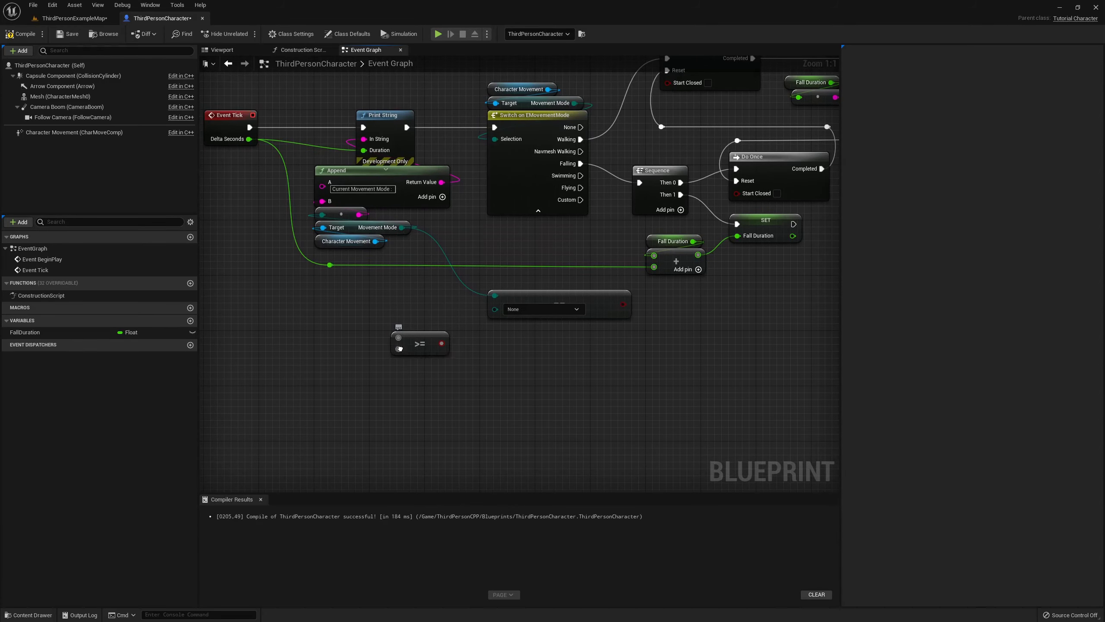
Try changing the >= node's pin type with Convert Pin, then dismiss the options.
right_click(399, 349)
mouse_move(433, 423)
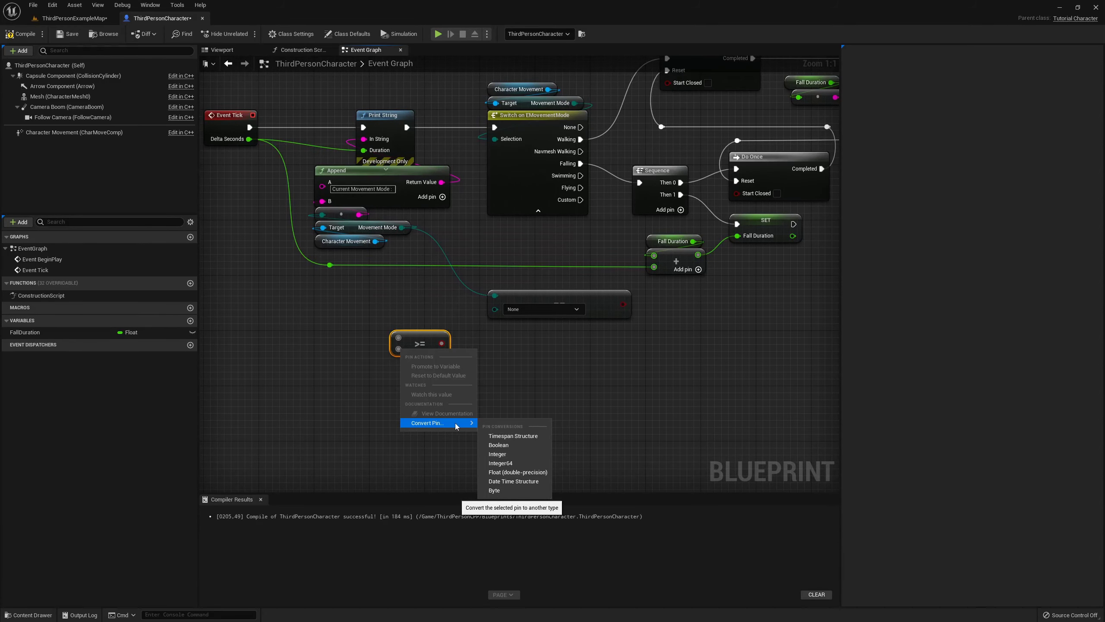
click(500, 463)
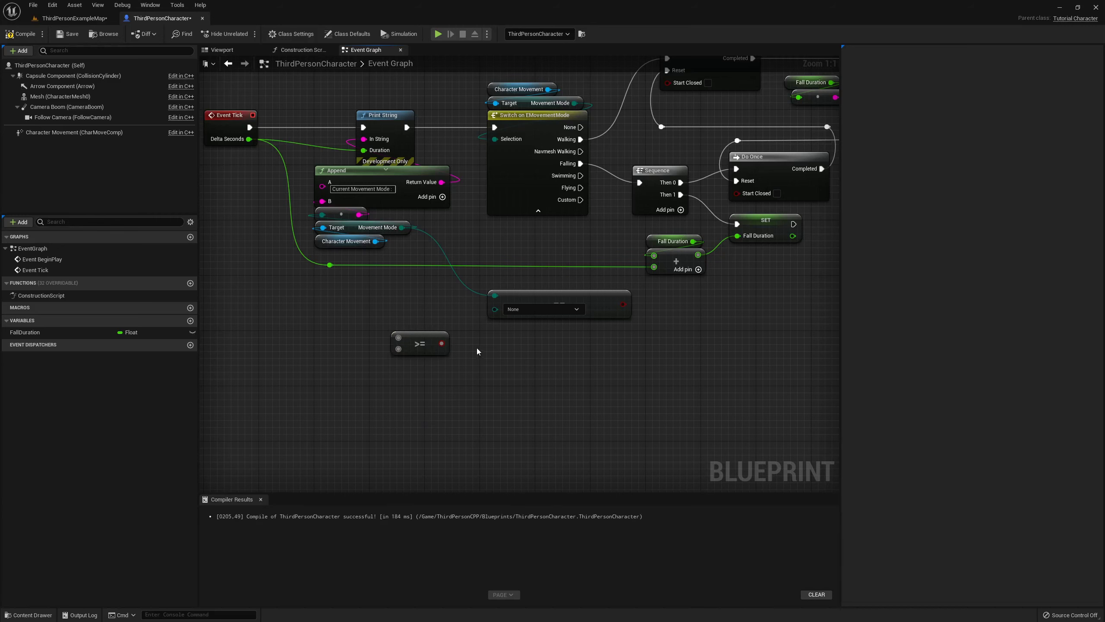
right_click(398, 338)
mouse_move(439, 412)
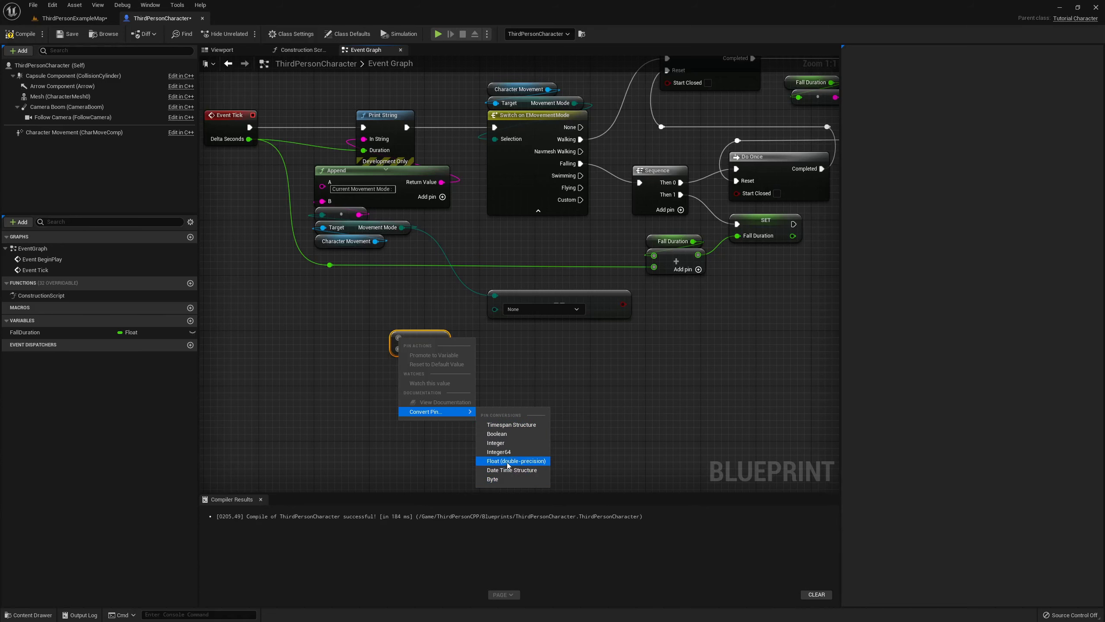
right_drag(511, 349, 470, 400)
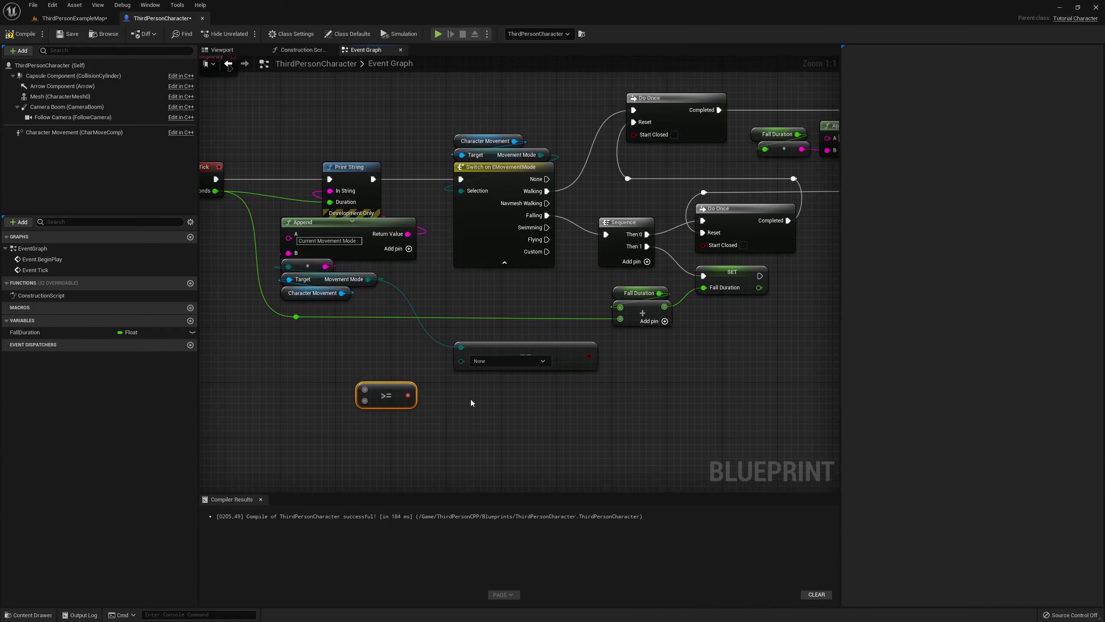
Delete the >= node and move the Equal node up and left.
click(442, 429)
mouse_move(381, 403)
right_down()
mouse_move(408, 368)
mouse_move(394, 411)
right_up()
key(Delete)
right_drag(340, 313, 348, 278)
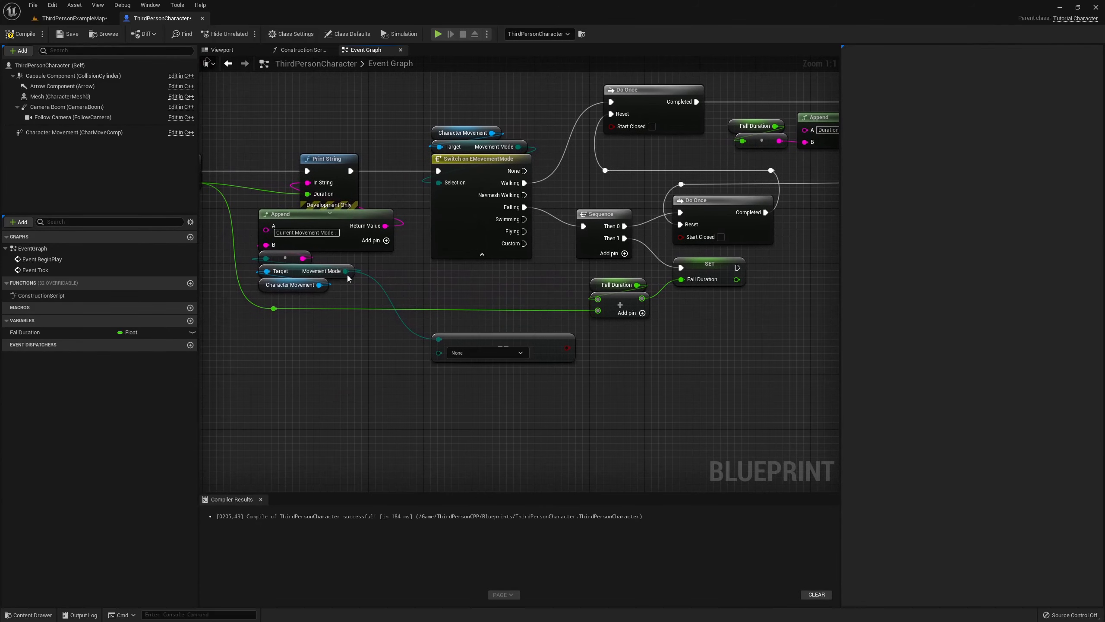
drag(486, 340, 464, 326)
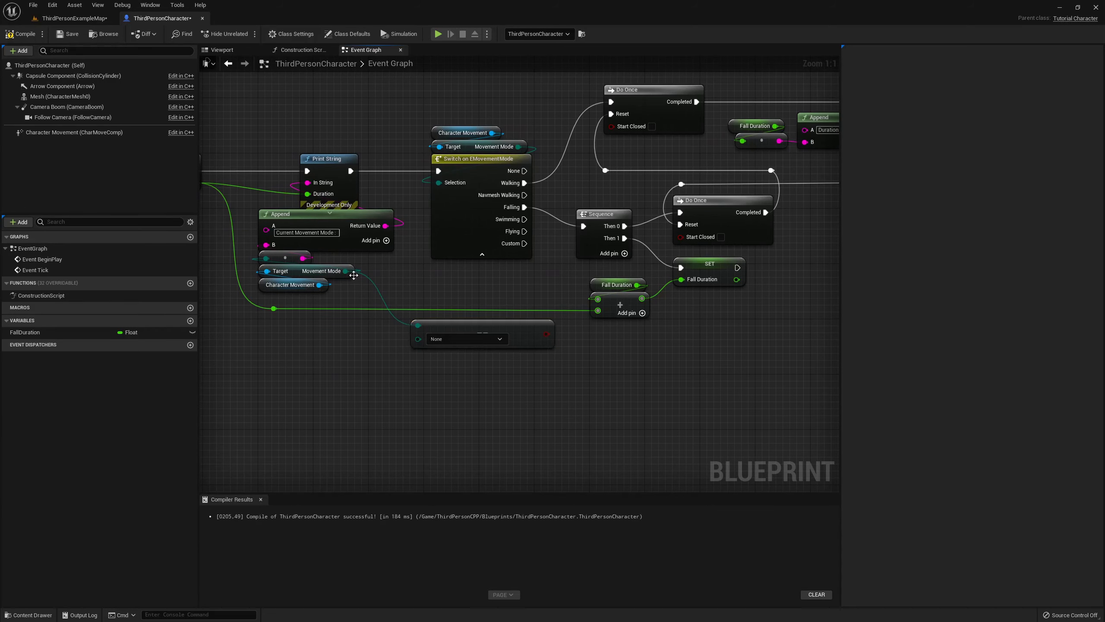
Add a Not Equal (Enum) node comparing Movement Mode against Walking, driving a new Branch.
drag(346, 270, 362, 295)
text(=)
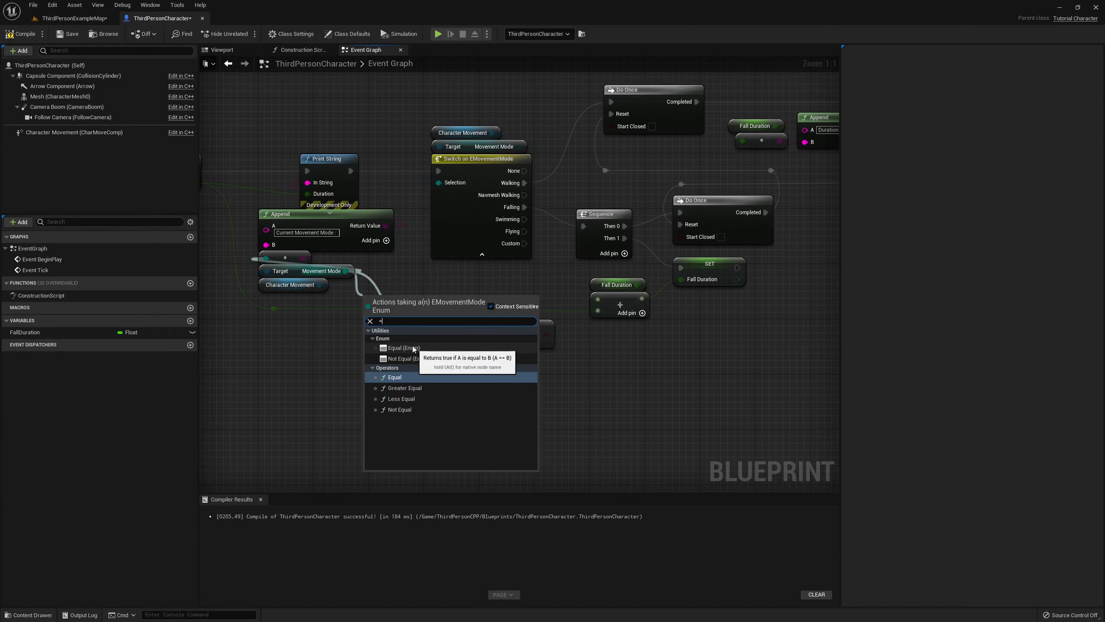
click(416, 358)
drag(419, 295, 464, 359)
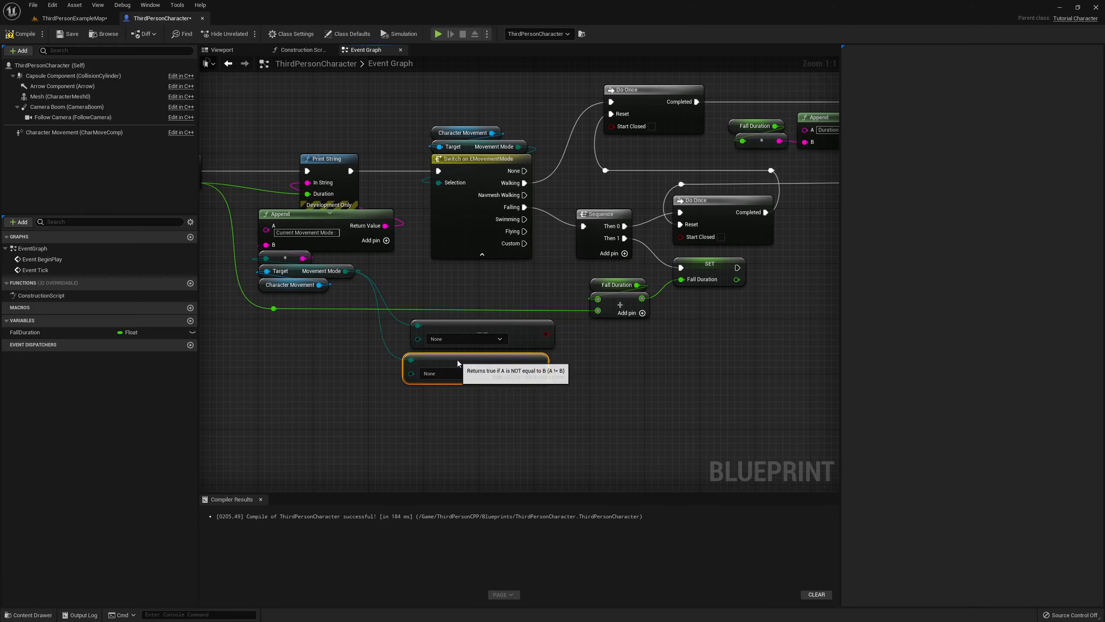
click(441, 340)
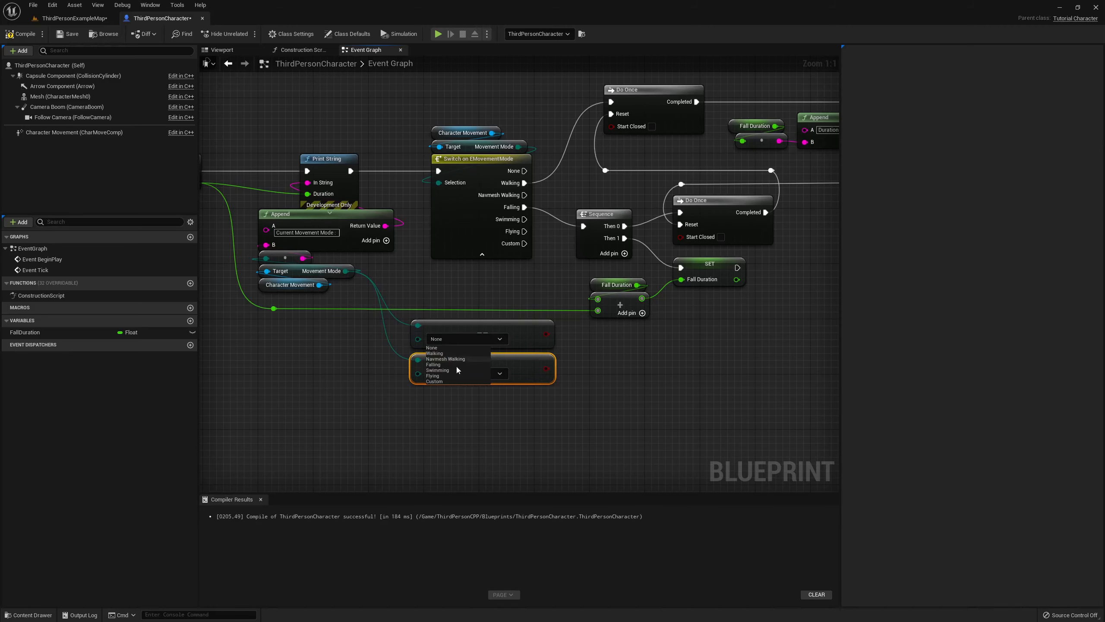
click(435, 353)
mouse_move(507, 347)
mouse_down()
mouse_move(598, 362)
mouse_move(707, 323)
mouse_up()
click(587, 335)
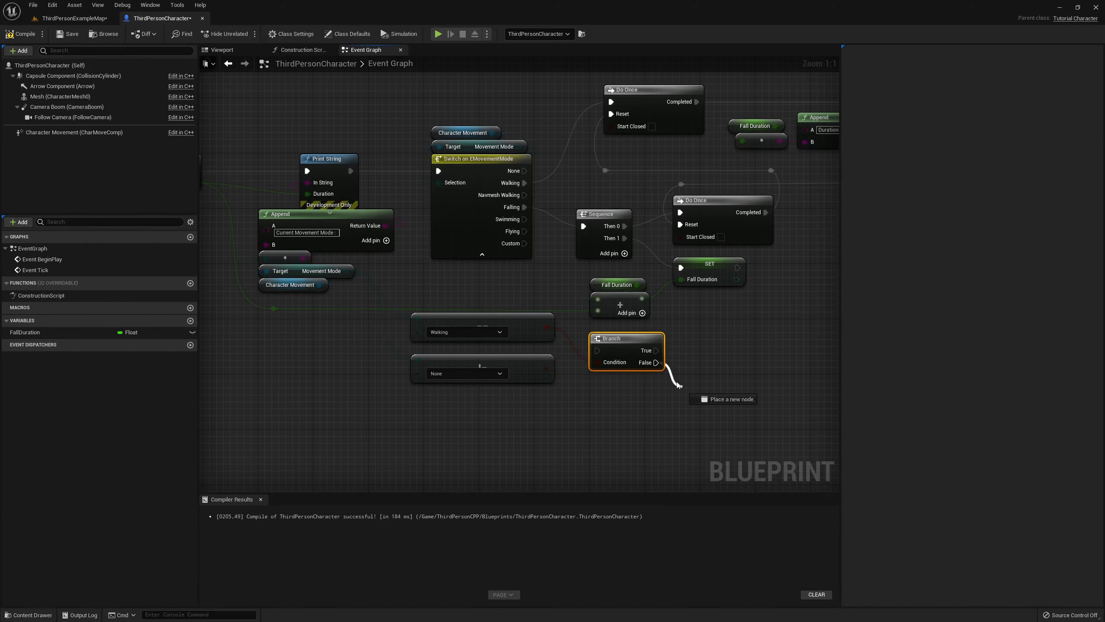
Delete the Branch, the Walking comparison and the None comparison nodes.
drag(678, 384, 657, 362)
click(483, 320)
key(Delete)
click(626, 339)
key(Delete)
click(444, 354)
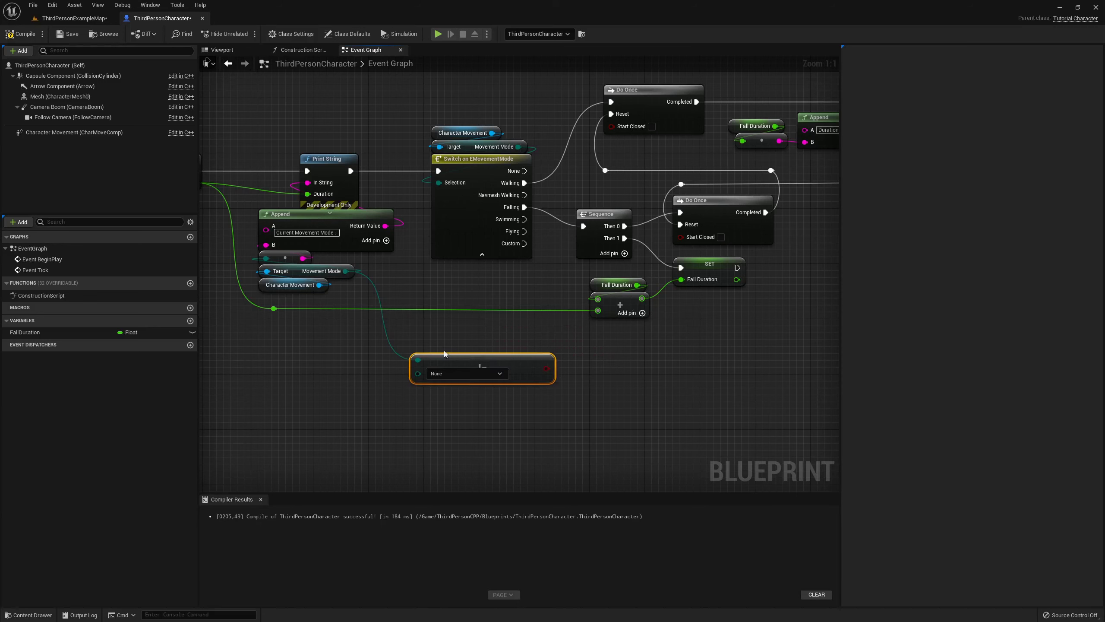
key(Delete)
Add a Switch on EMovementMode node from Movement Mode, then delete it.
right_drag(340, 271, 372, 259)
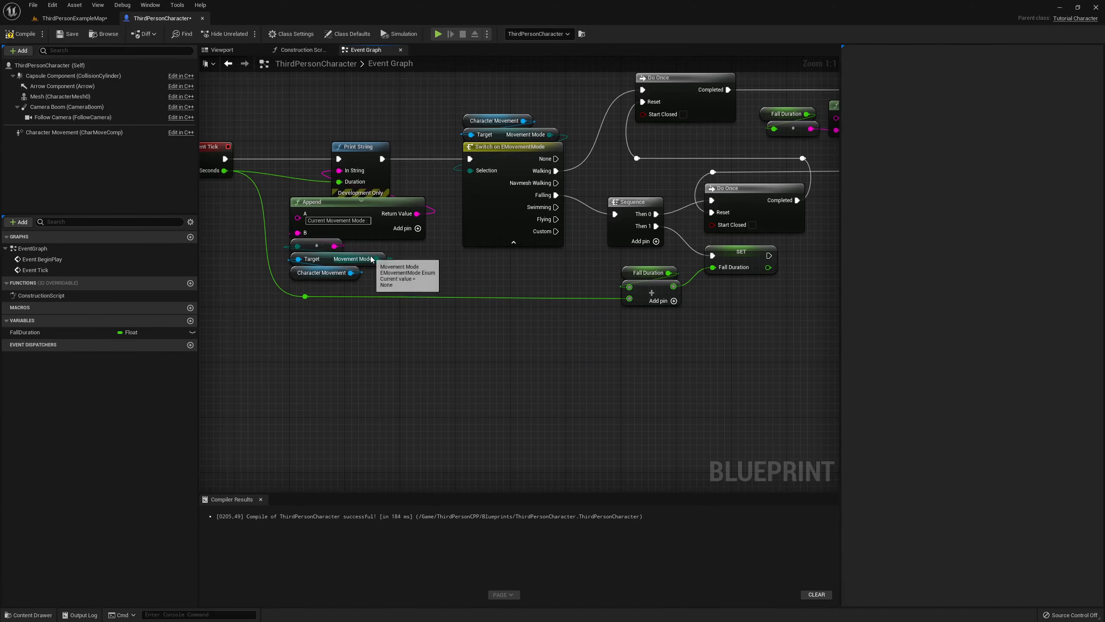
drag(374, 259, 392, 301)
text(sw)
click(449, 361)
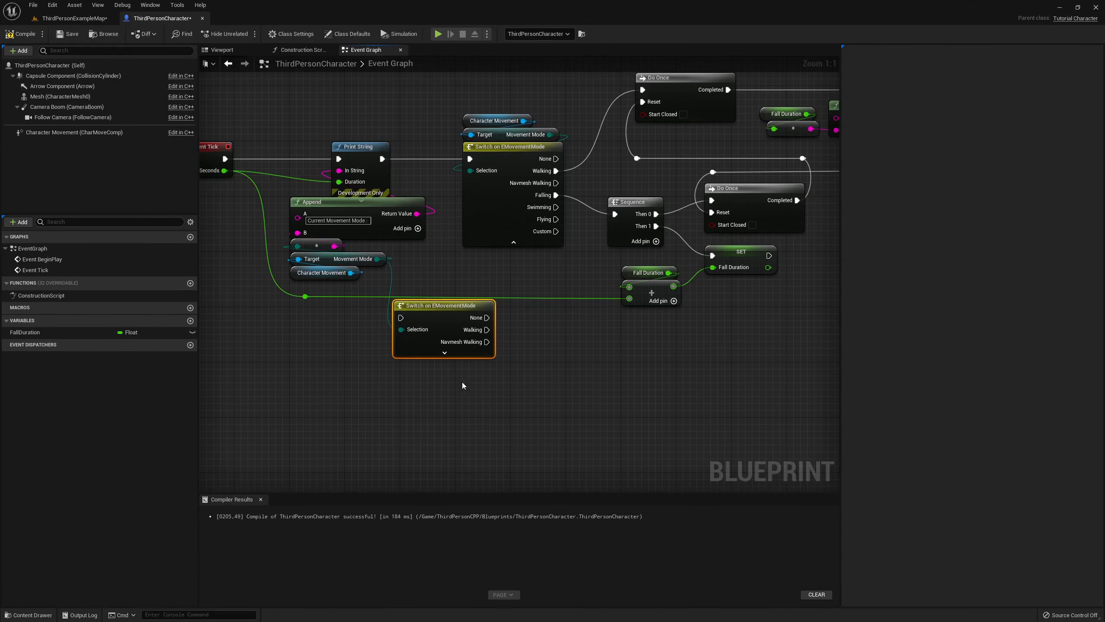
right_drag(573, 378, 494, 395)
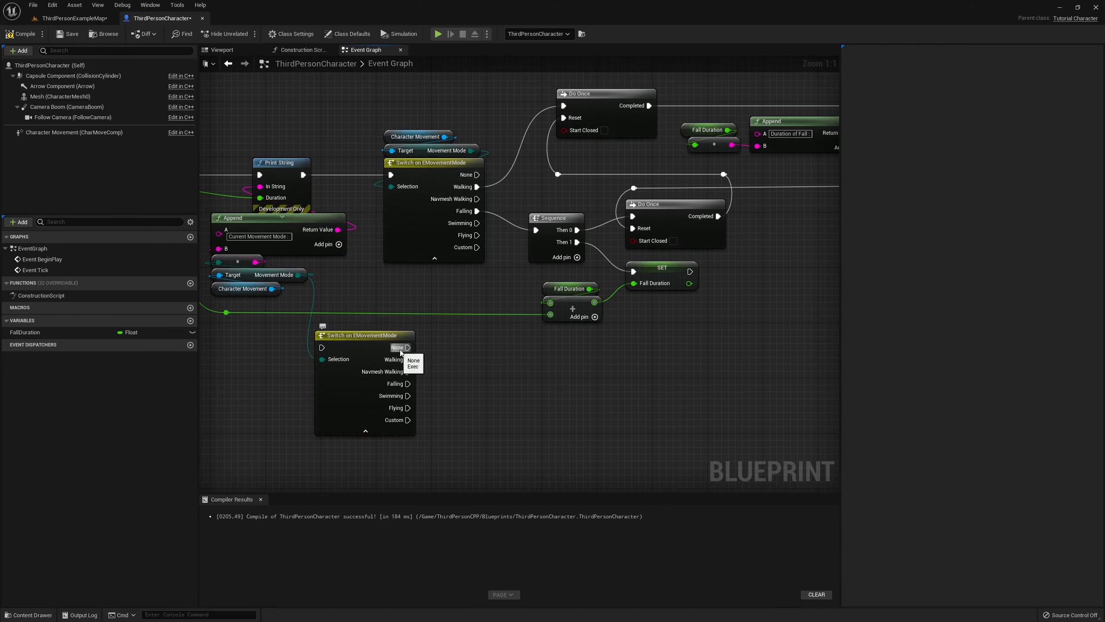
mouse_move(407, 347)
mouse_down()
mouse_move(490, 348)
mouse_move(464, 376)
mouse_up()
right_drag(446, 360, 534, 345)
click(446, 335)
key(Delete)
right_drag(377, 412, 389, 377)
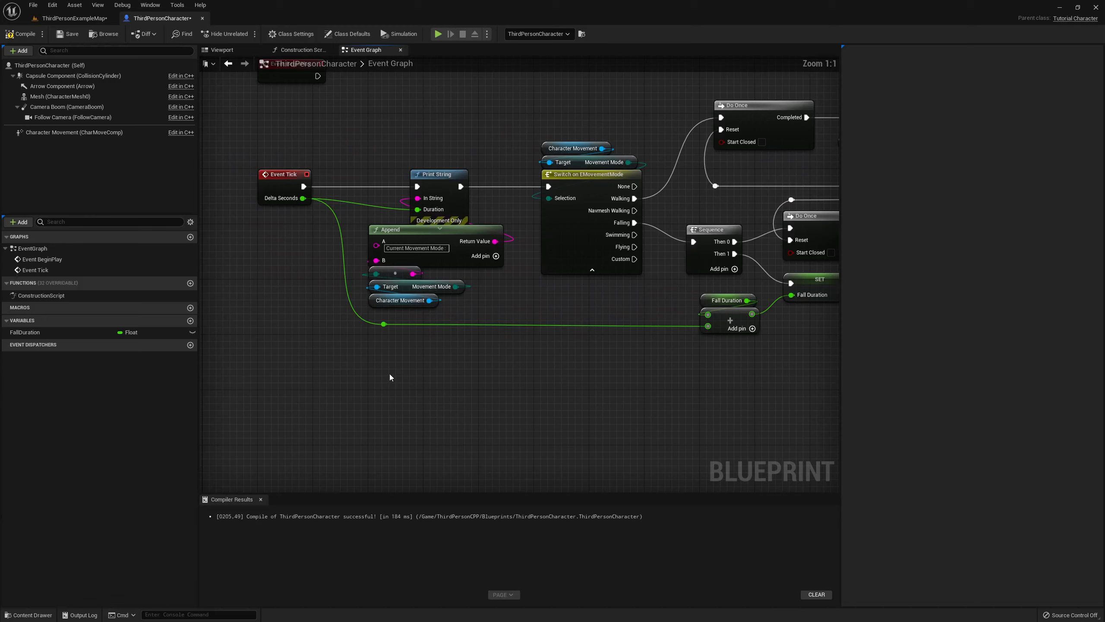
Add and remove a Set Movement Mode node, compile, and switch to ThirdPersonExampleMap.
key(Home)
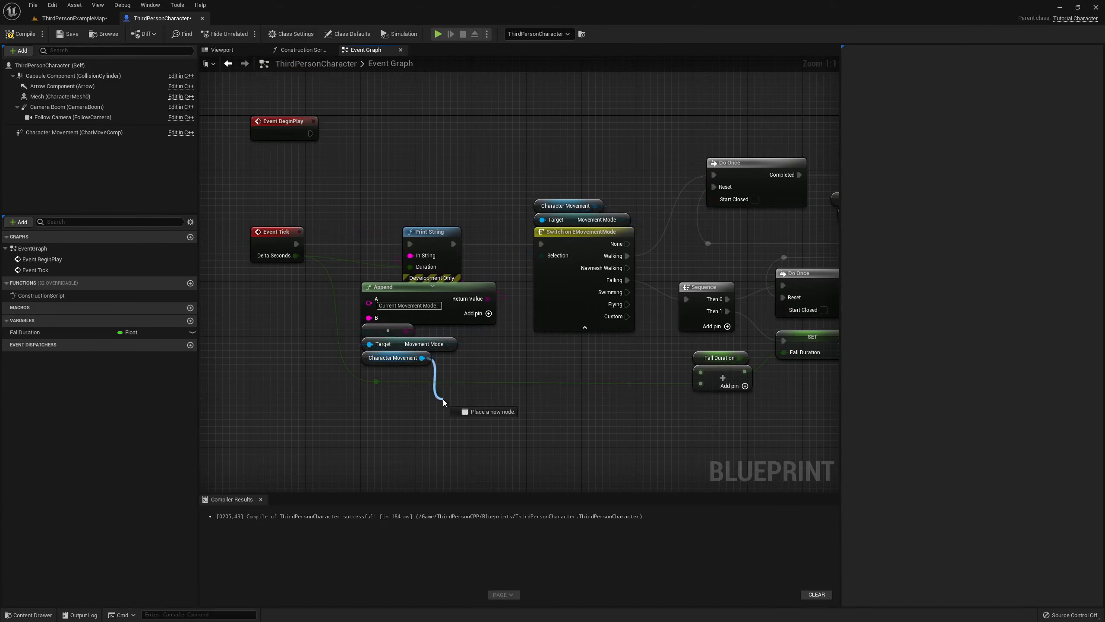
drag(422, 357, 442, 398)
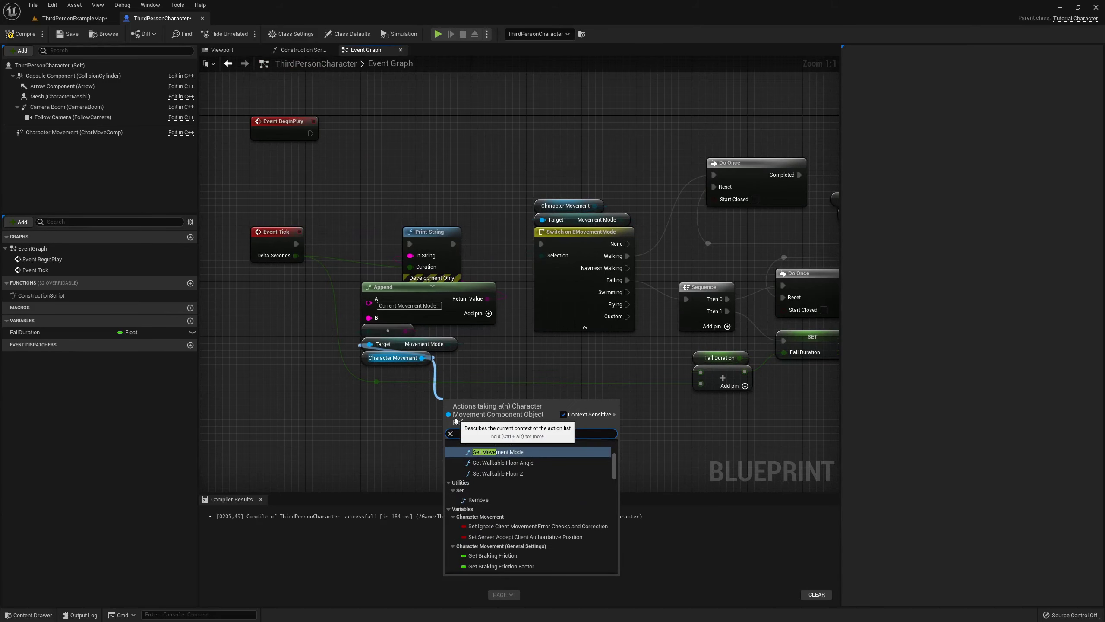
text(set movement mode)
click(516, 454)
drag(510, 422, 552, 415)
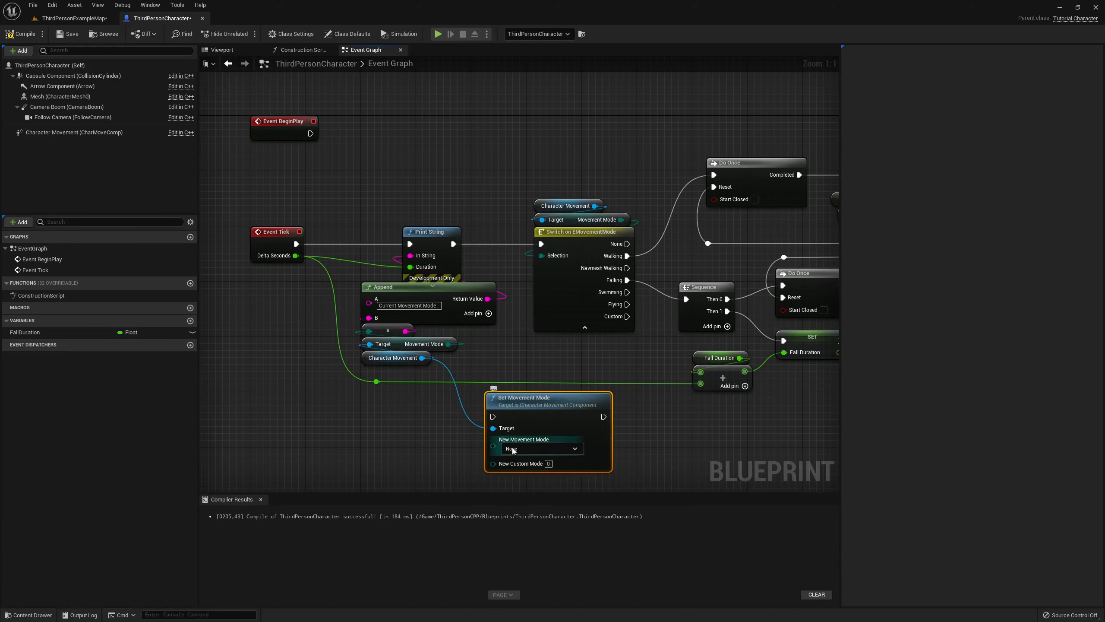
click(538, 449)
click(514, 491)
key(Delete)
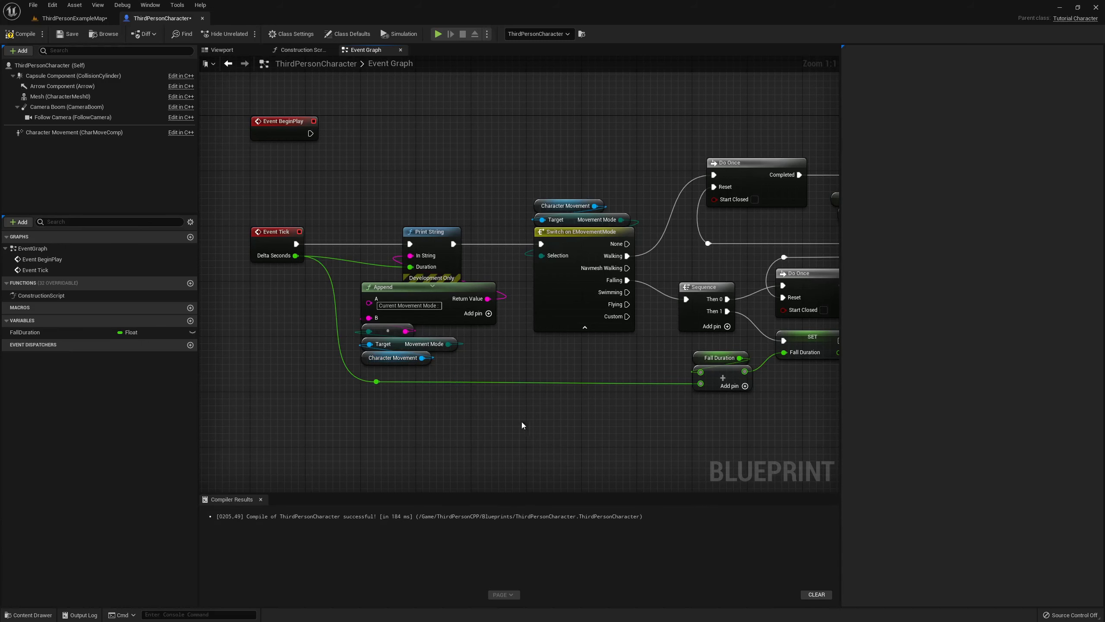
click(19, 34)
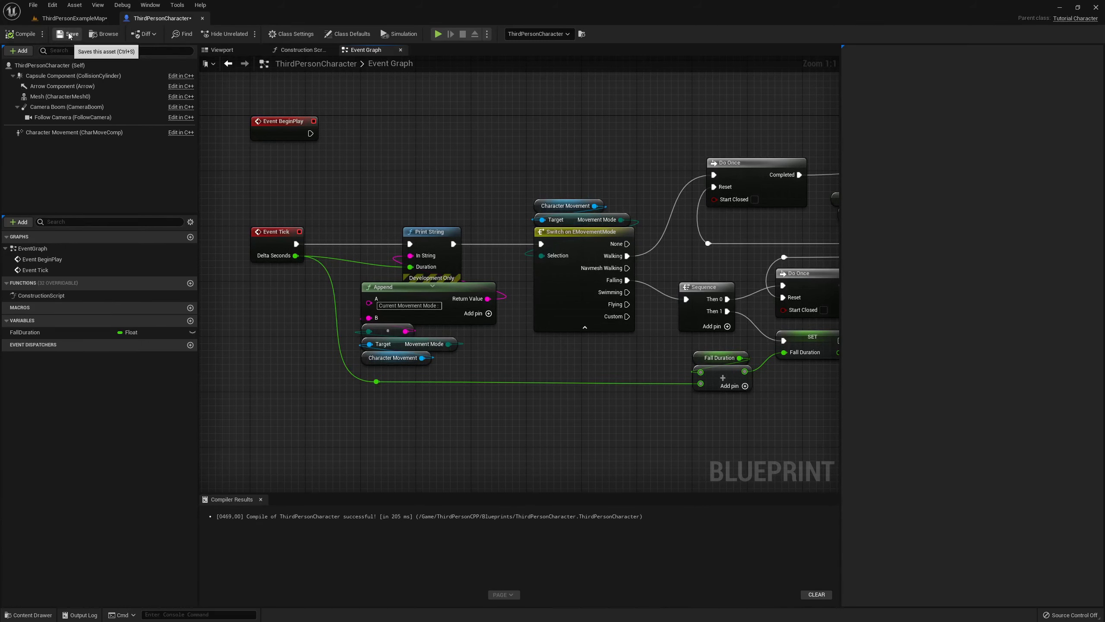
click(74, 17)
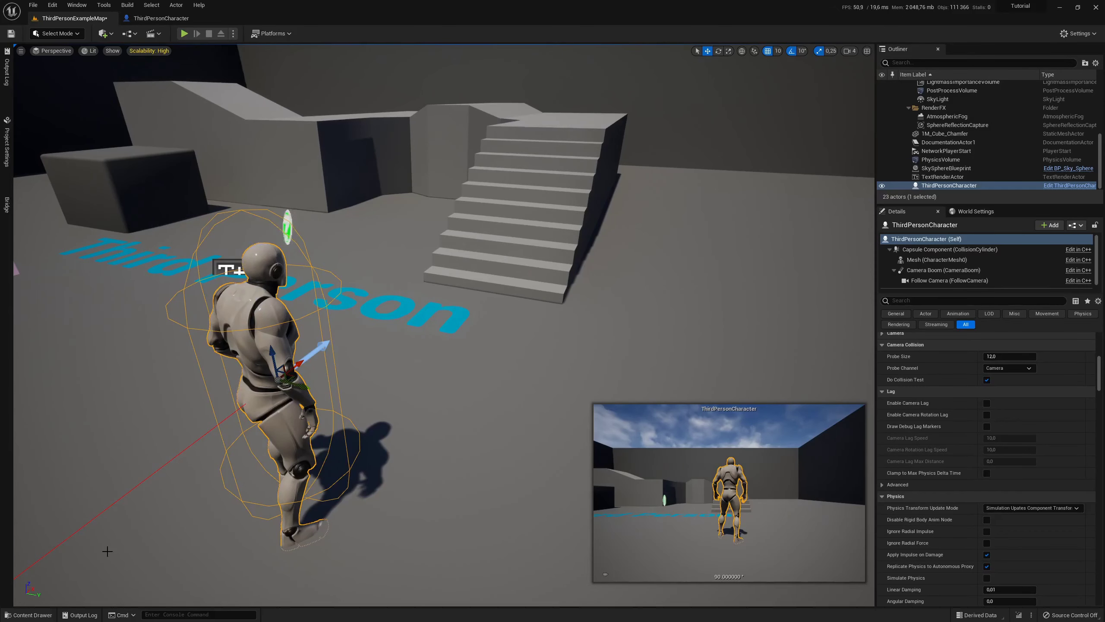
Create a new Blueprints > Enumeration asset in the _Data content folder.
click(29, 614)
right_click(271, 467)
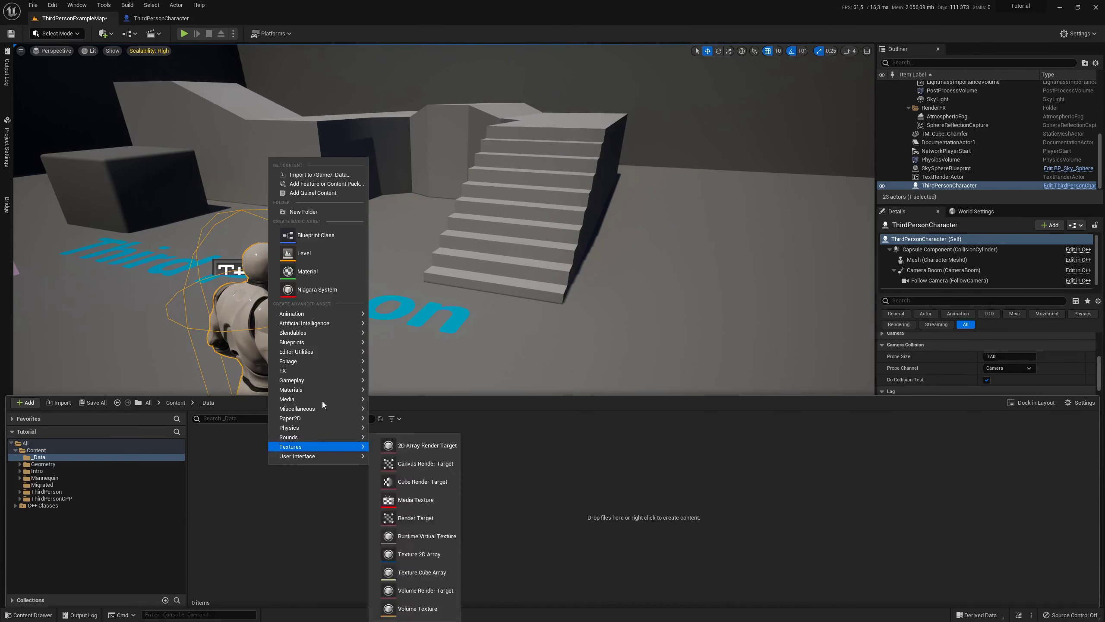
mouse_move(321, 379)
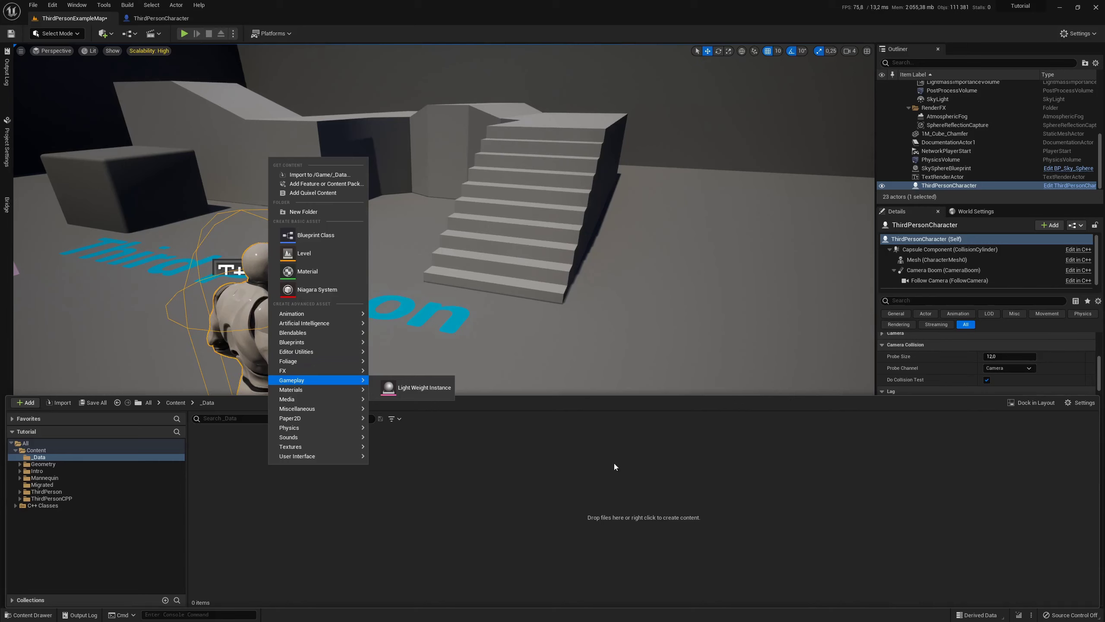
mouse_move(287, 343)
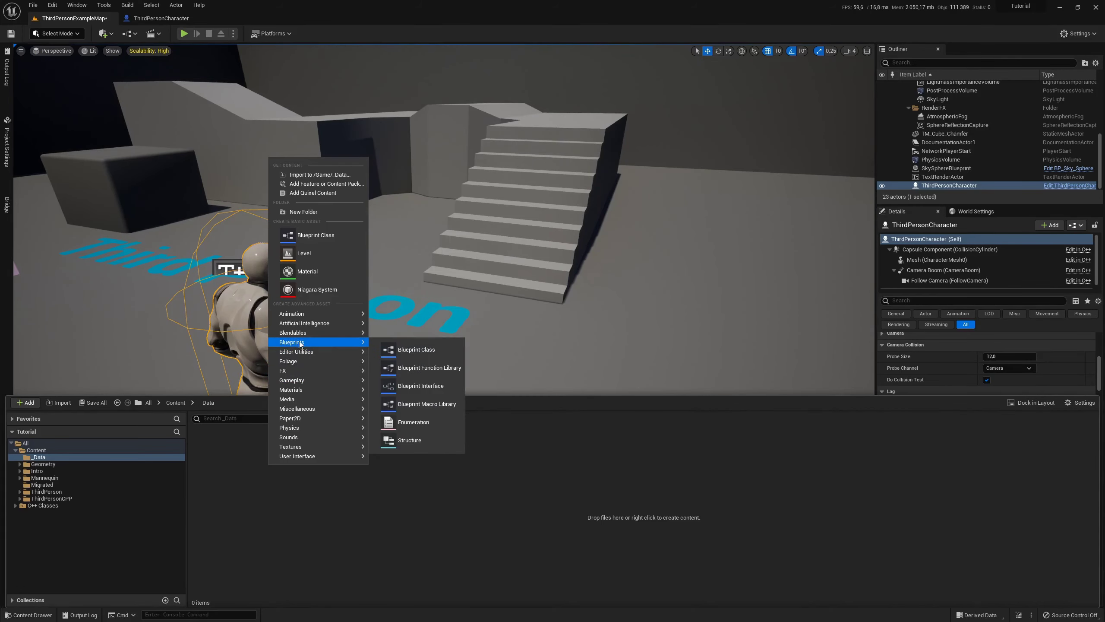
click(409, 423)
text(E)
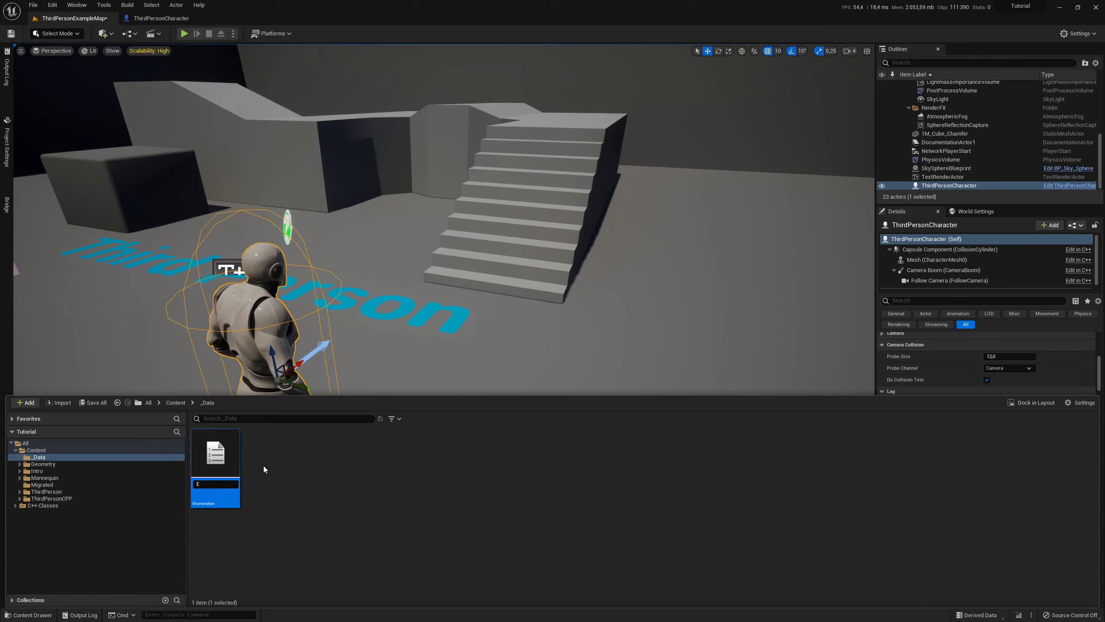
Name the enumeration ECharacterState and open it in its editor.
text(M)
key(BackSpace)
text(m)
text(M)
key(BackSpace)
text(CharacterSt)
text(ate)
key(Return)
double_click(240, 462)
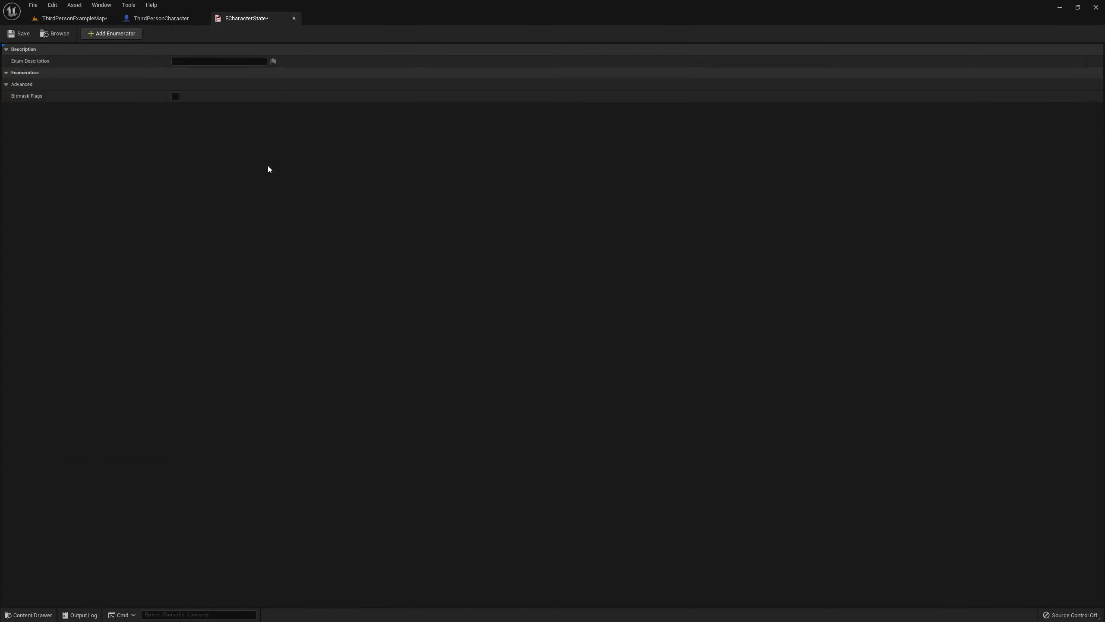
Add three enumerators, NewEnumerator0 to NewEnumerator2, and click into their name and description fields.
click(126, 37)
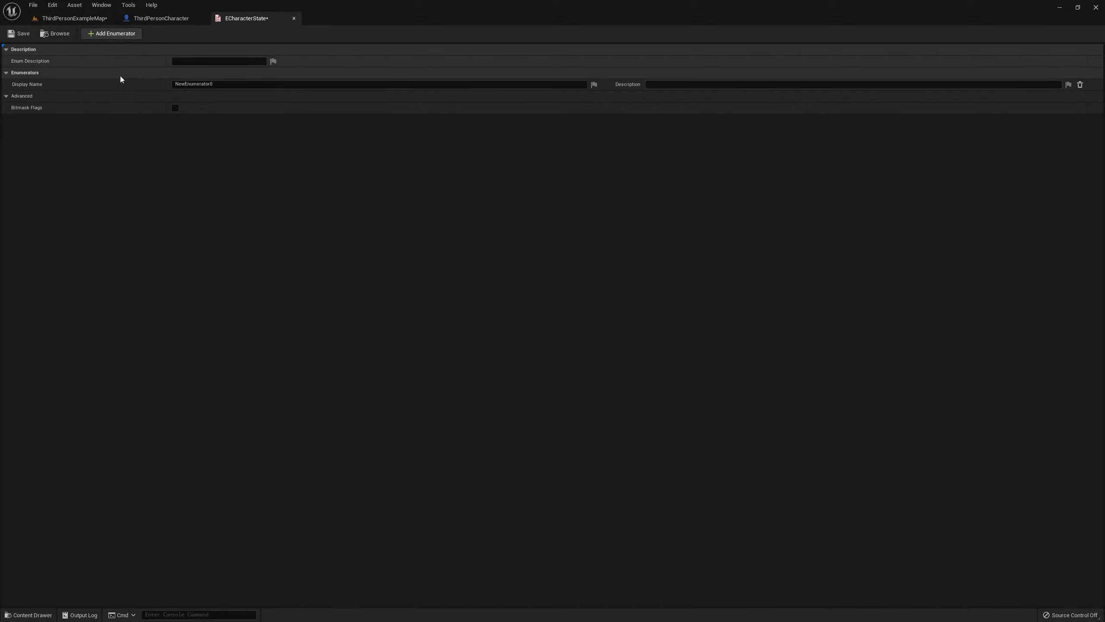
click(123, 38)
click(123, 36)
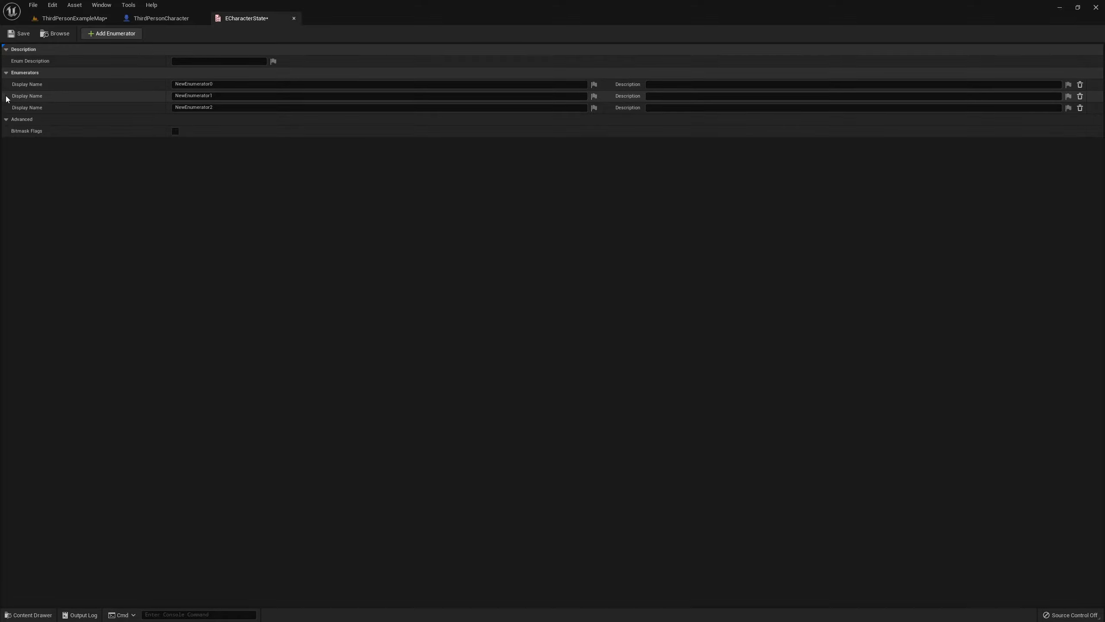
click(214, 84)
click(214, 96)
click(220, 108)
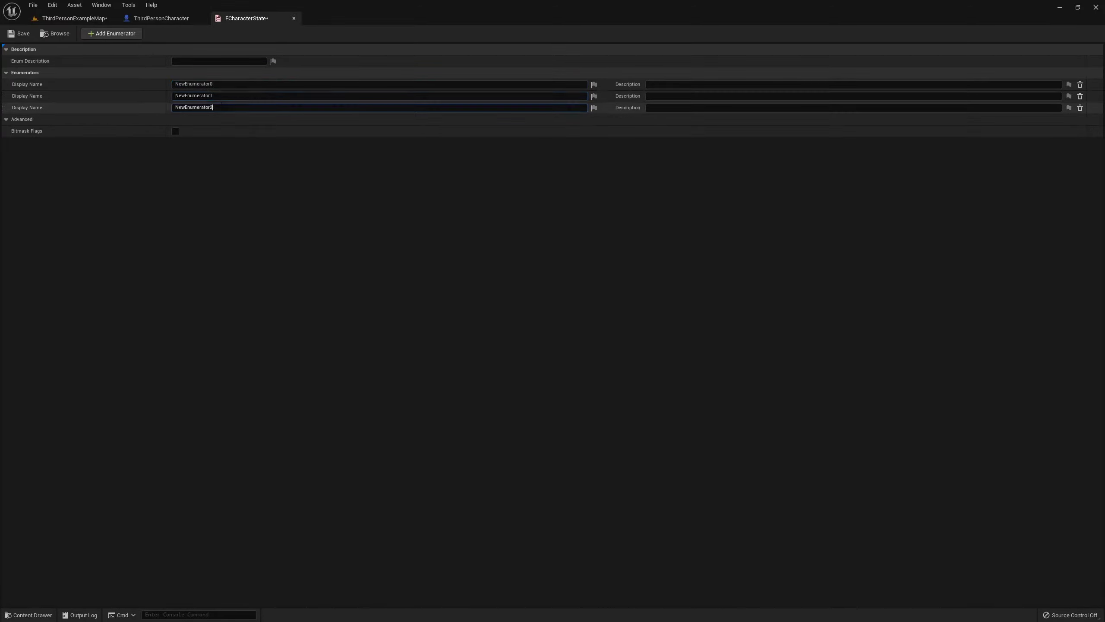
click(653, 85)
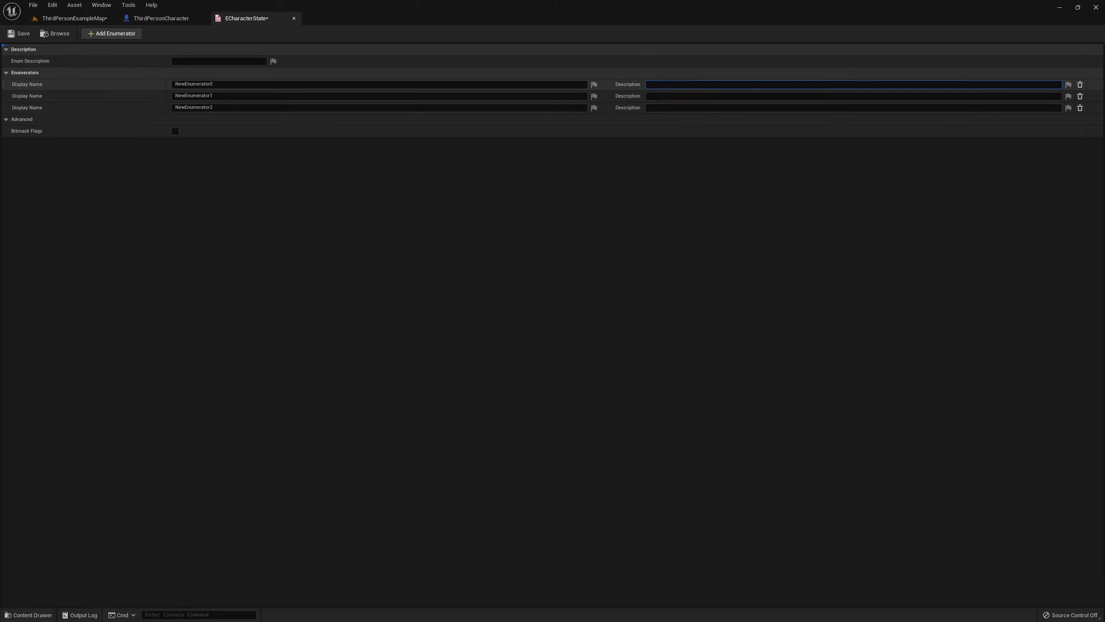
Review Character Movement's Default Land Movement Mode choices in the ThirdPersonCharacter blueprint.
click(150, 18)
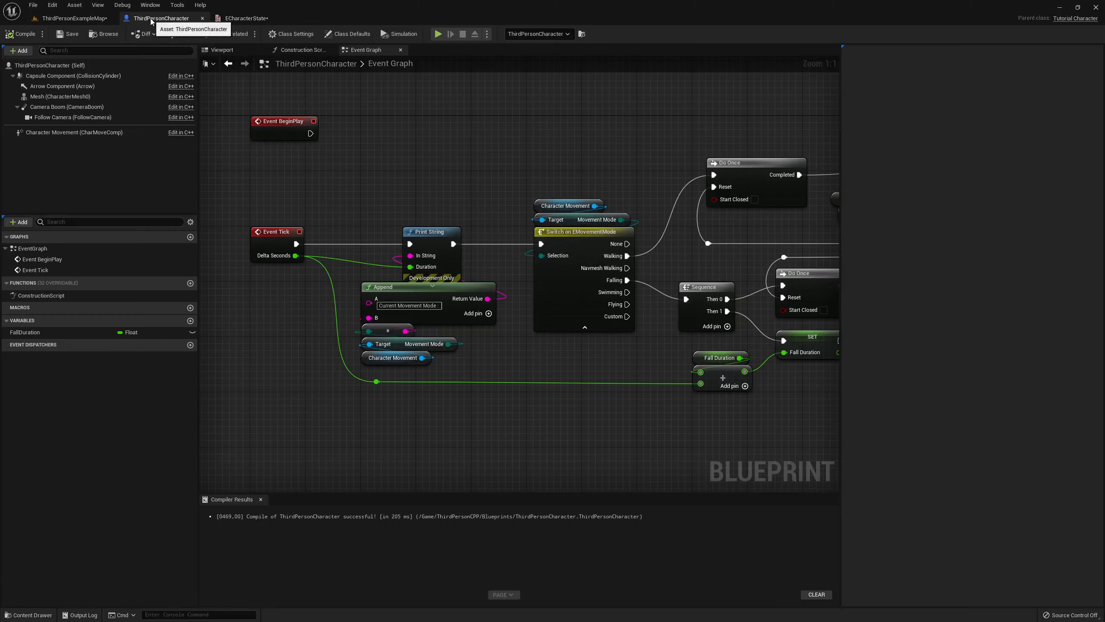
click(93, 133)
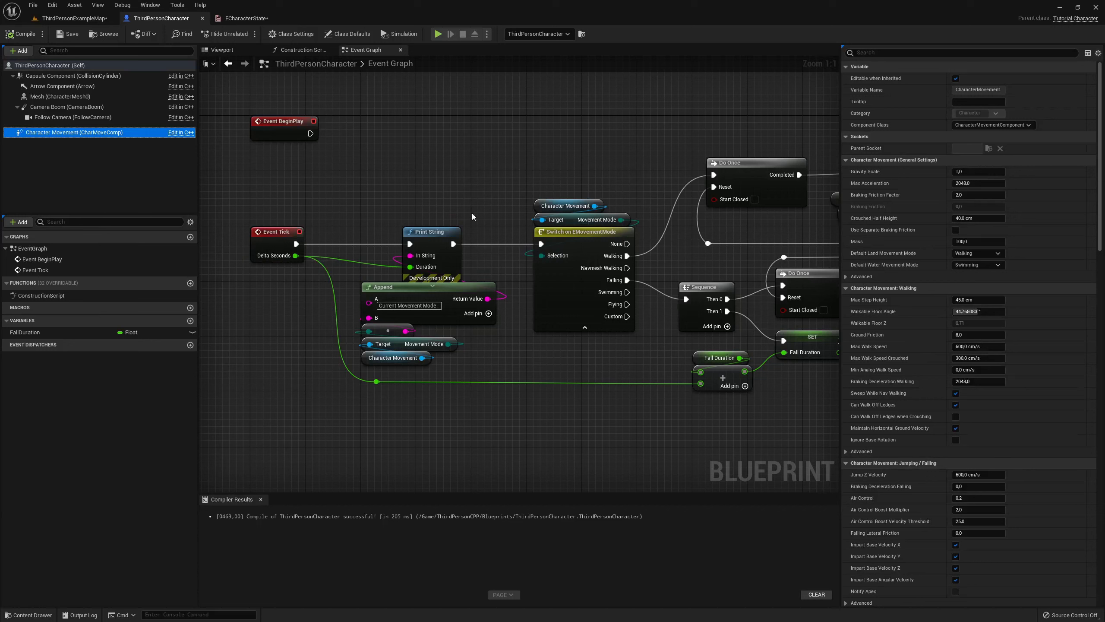
click(969, 254)
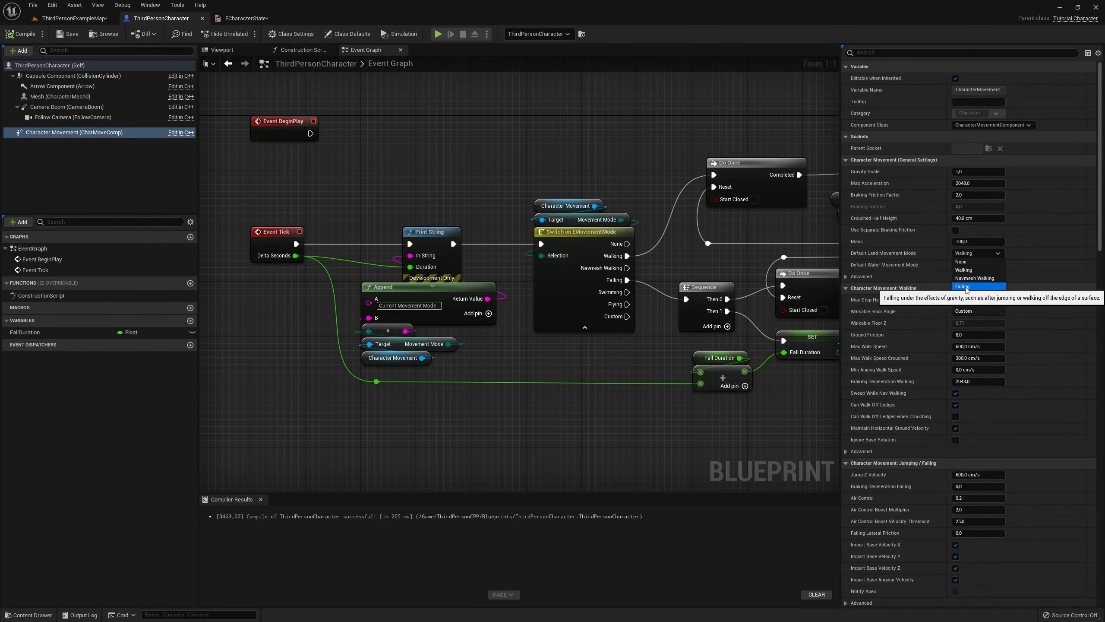
Save the ECharacterState enum and close its editor.
click(242, 19)
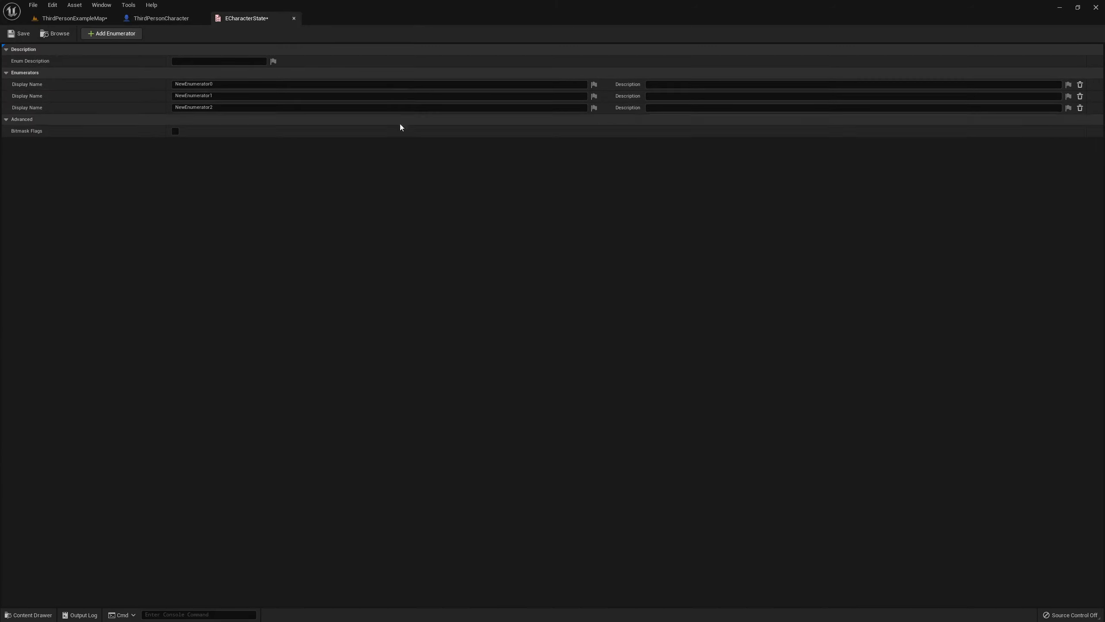
click(27, 119)
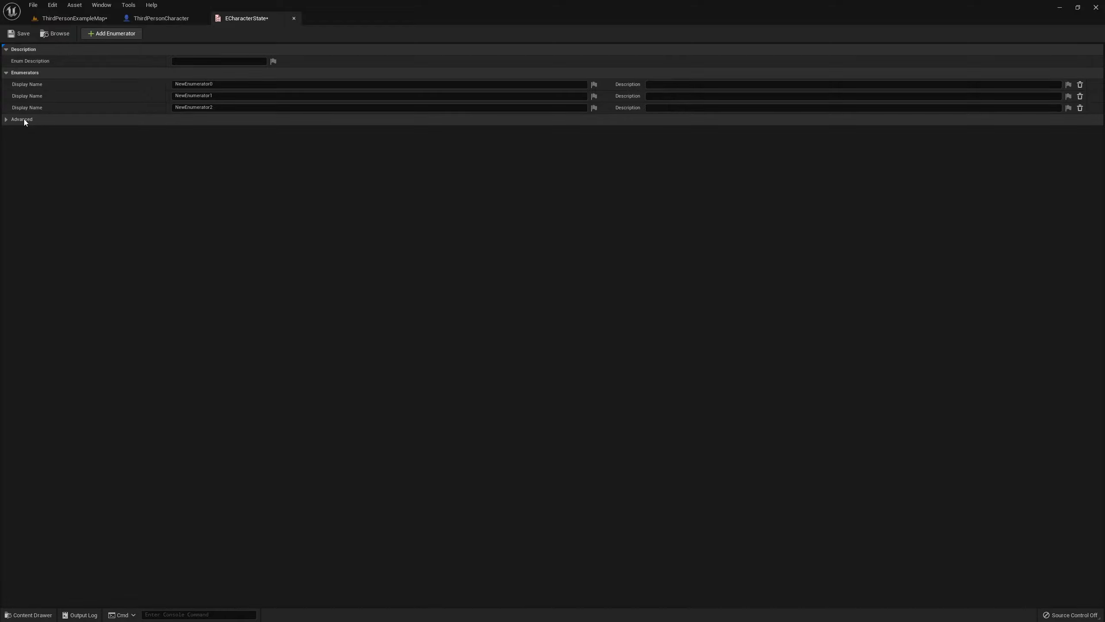
click(24, 119)
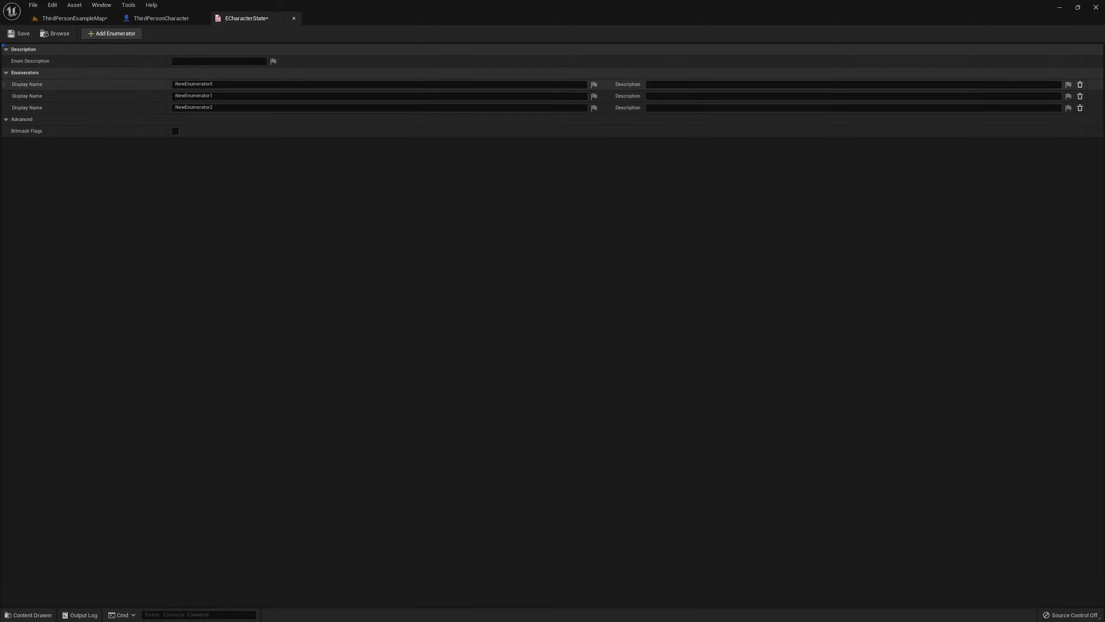
click(19, 33)
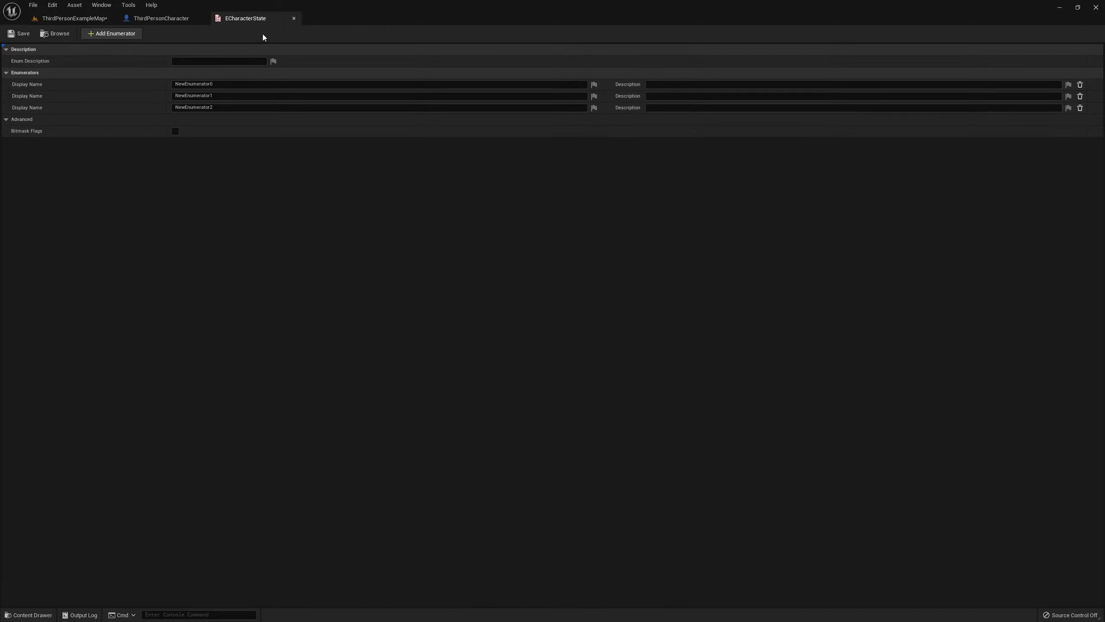
click(294, 19)
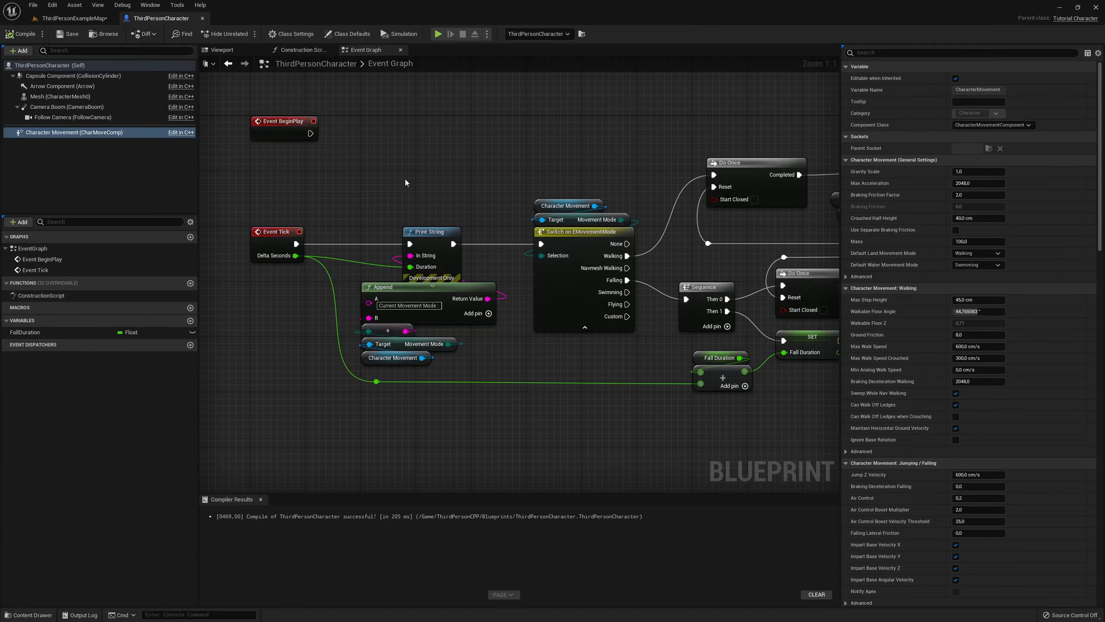
Back in the ThirdPersonCharacter blueprint, add a new variable named CharacterState.
click(82, 23)
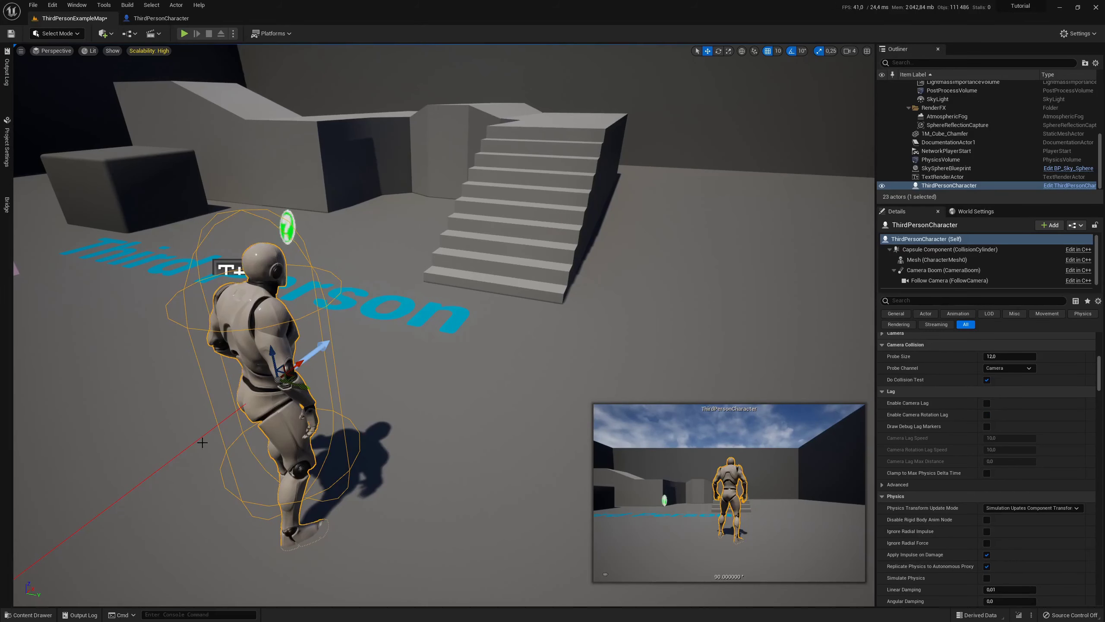
click(52, 615)
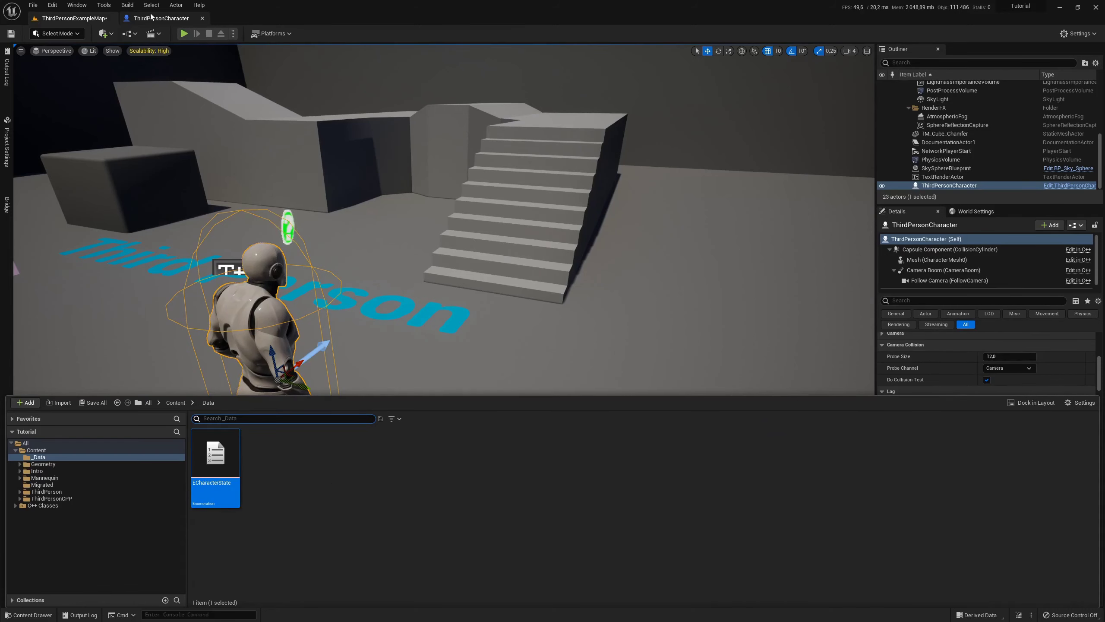
click(161, 19)
click(190, 321)
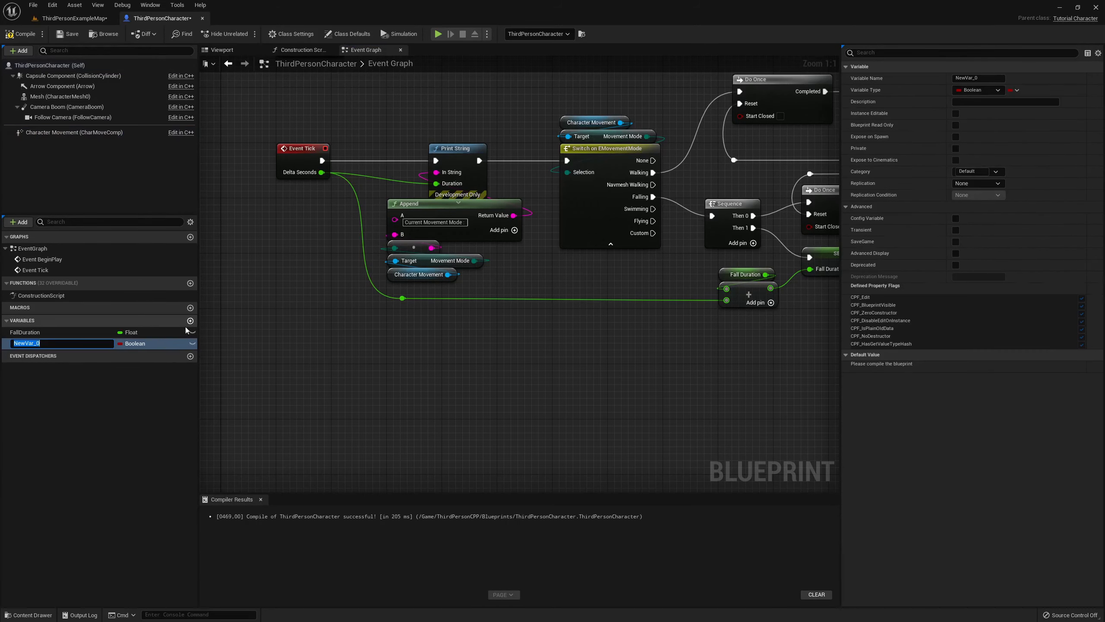
text(Cha)
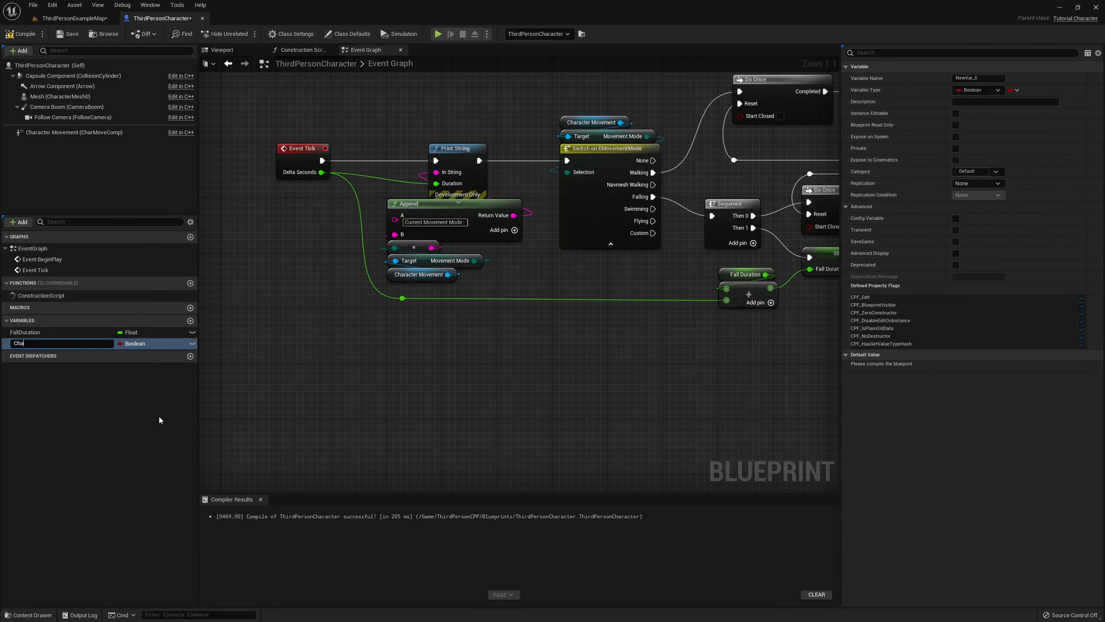
text(racterState)
key(Return)
Set the CharacterState variable's type to the ECharacterState enum, found by searching 'Char'.
click(133, 344)
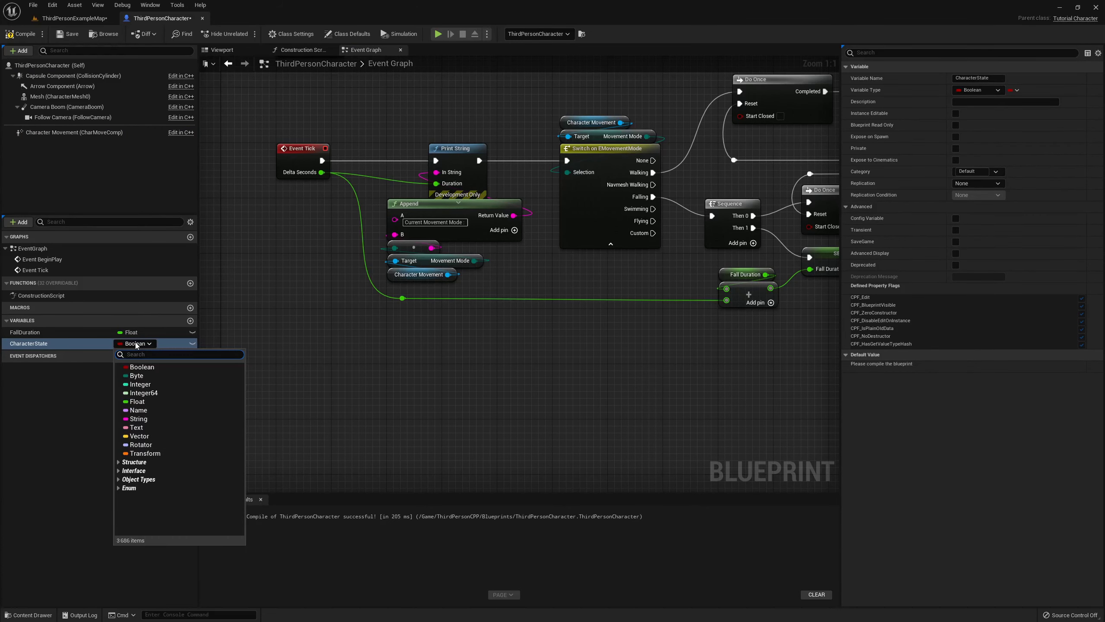
click(132, 489)
scroll(174, 487, down, 10)
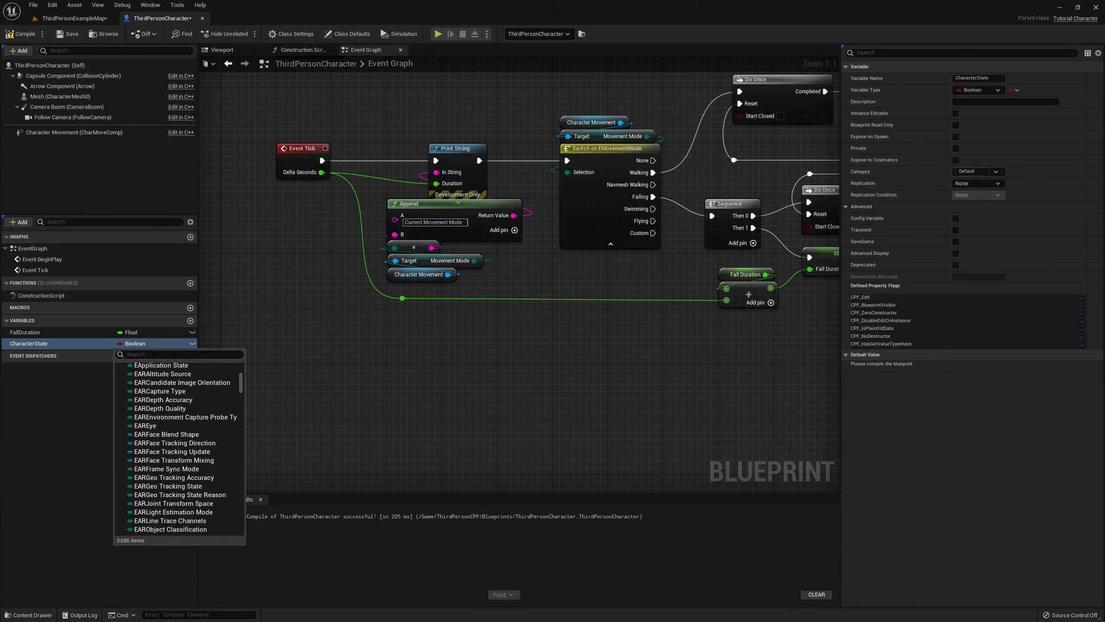
text(ECh)
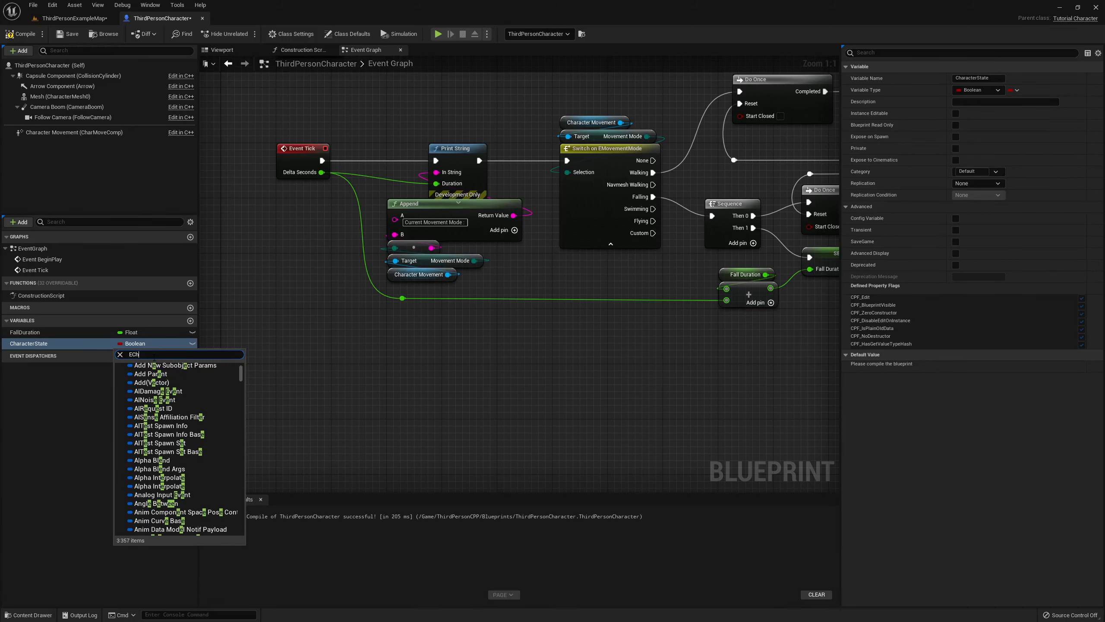
text(arac)
click(167, 377)
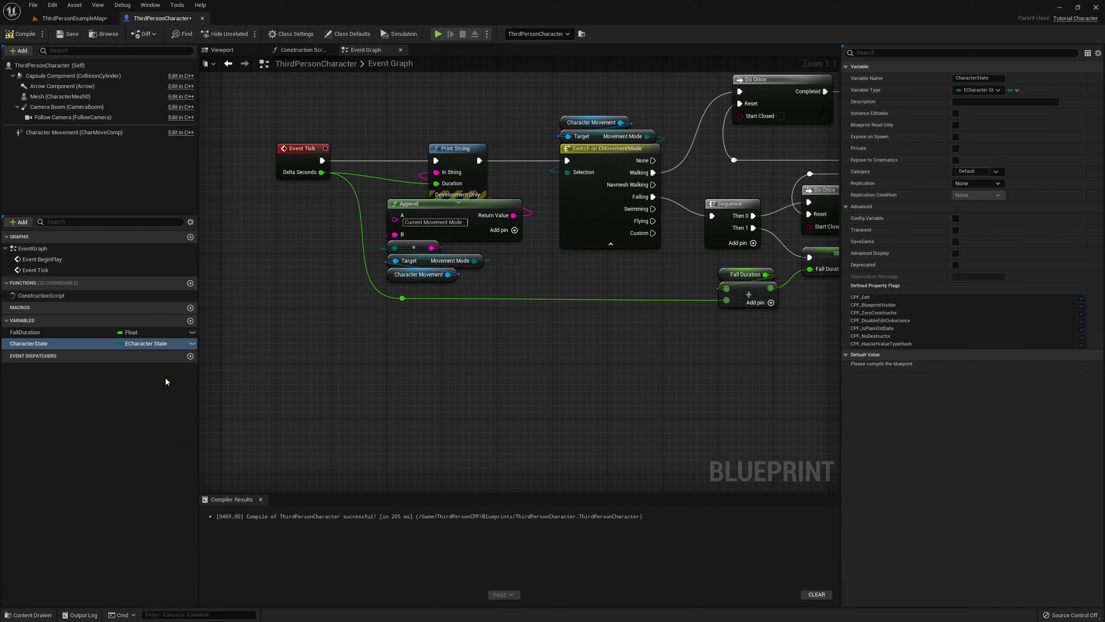
Place a CharacterState getter in the Event Graph, compile, and review its default values.
right_drag(303, 363, 235, 368)
drag(65, 343, 340, 358)
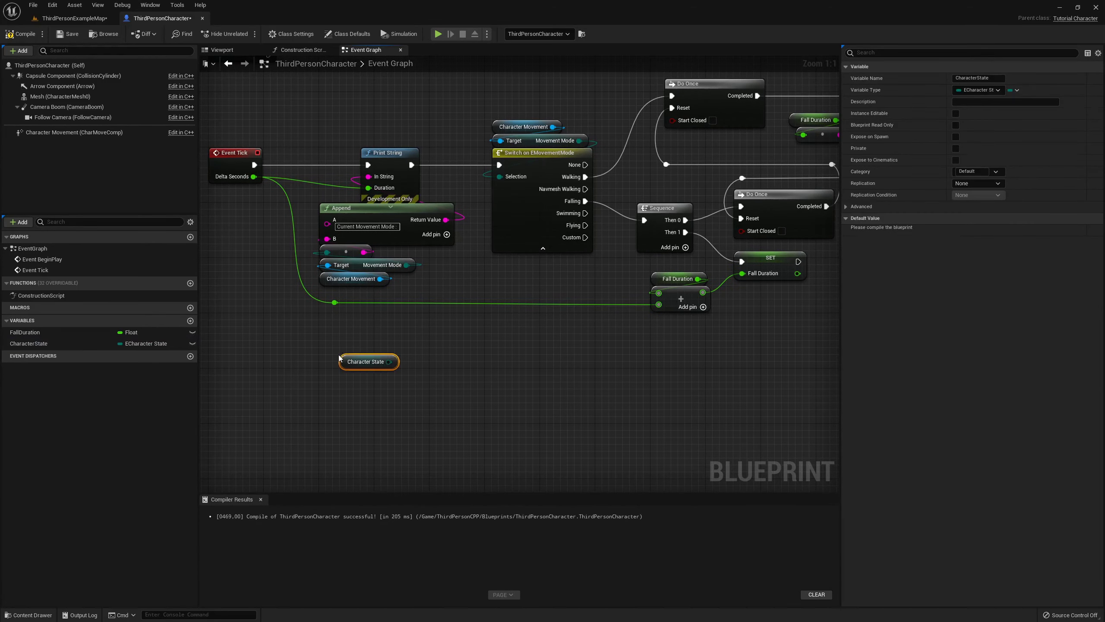
click(20, 34)
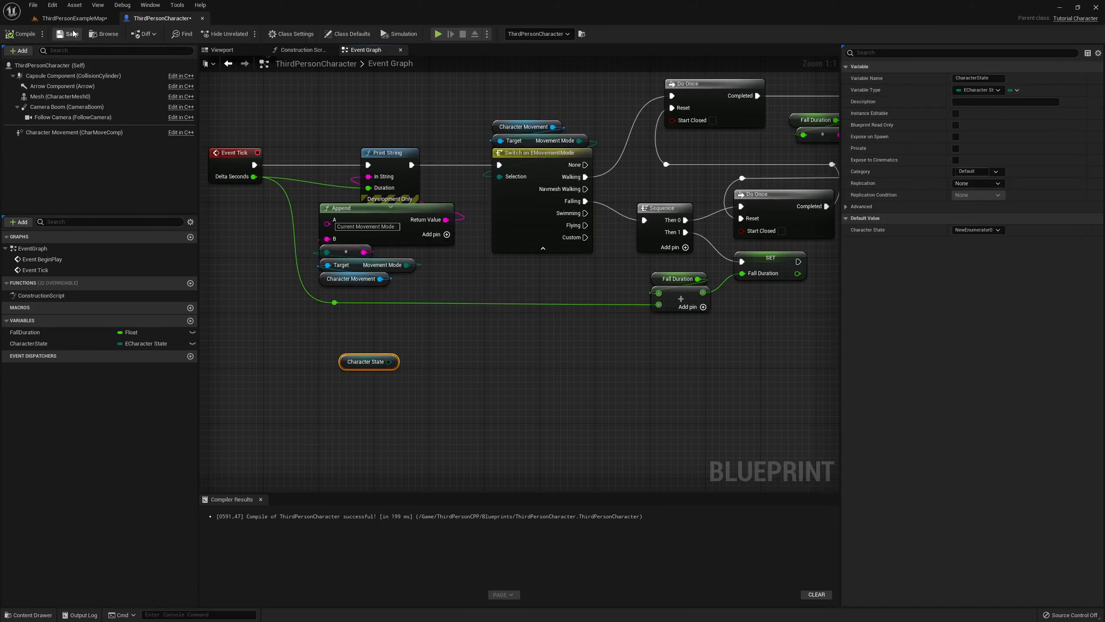
click(988, 231)
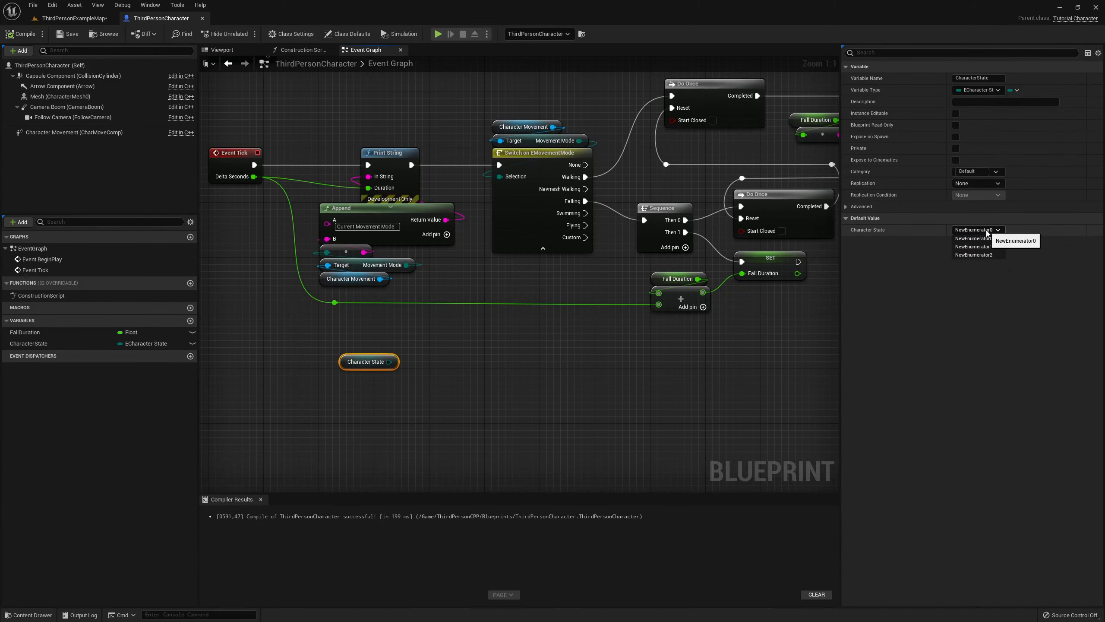
click(987, 233)
click(567, 403)
In the ECharacterState enum, move NewEnumerator1 above NewEnumerator0 and save.
click(74, 18)
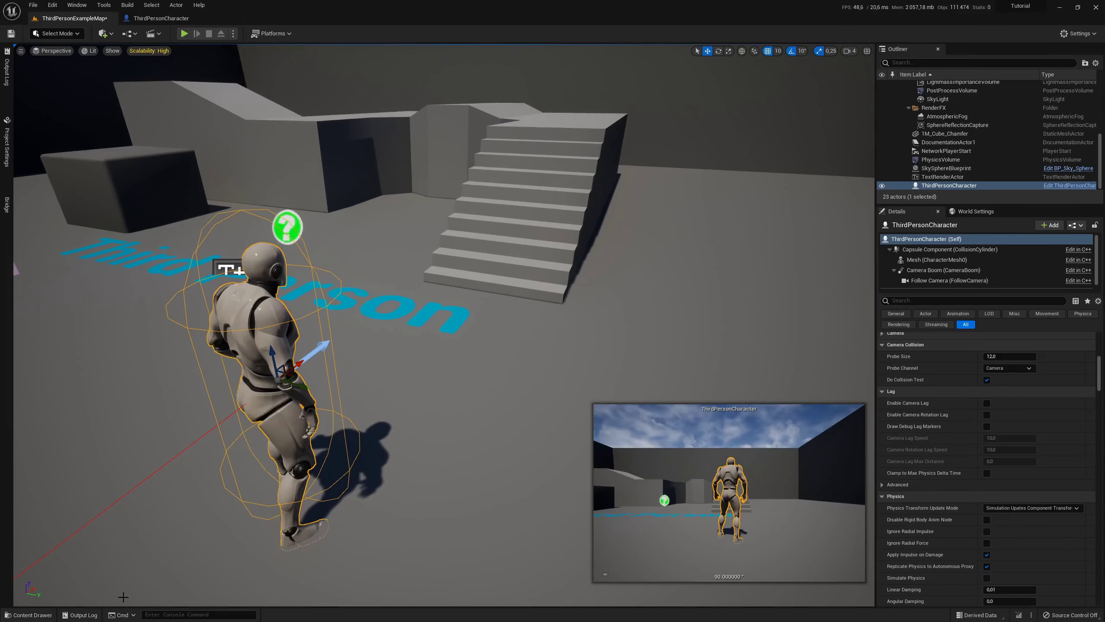
click(29, 615)
double_click(226, 456)
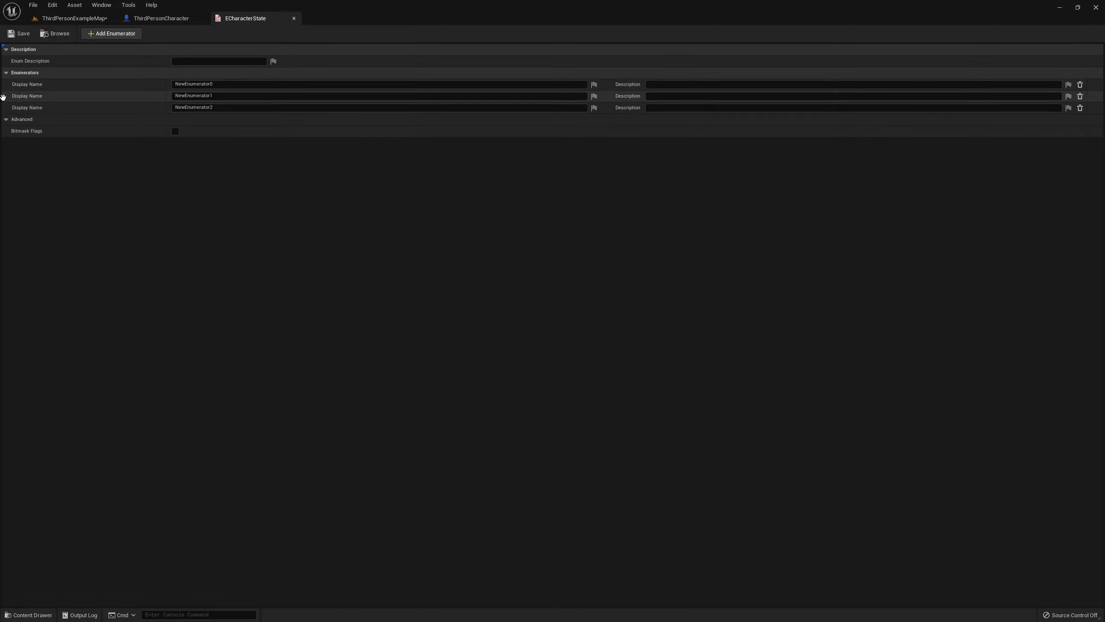
drag(3, 97, 4, 84)
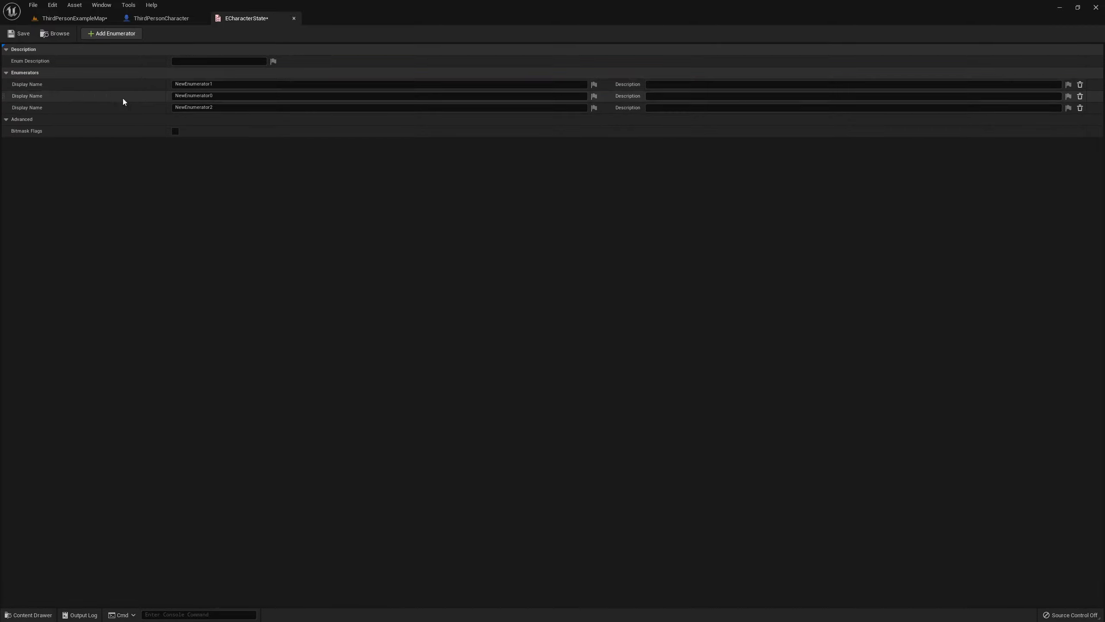
click(18, 37)
Drag from the Character State pin and search '=' to list equality actions.
click(161, 18)
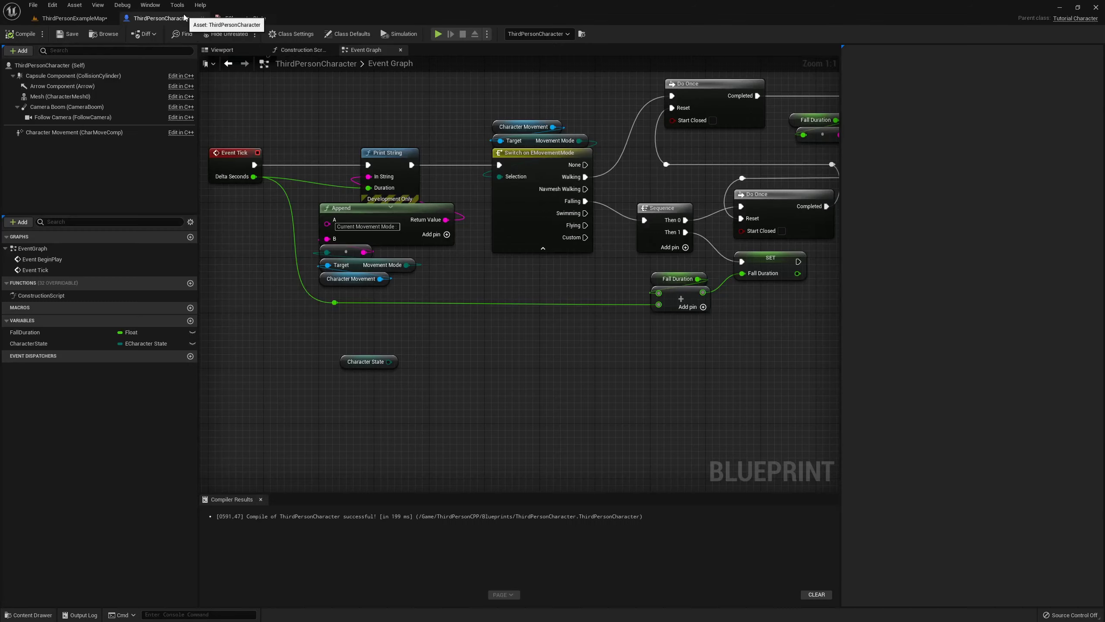
right_drag(391, 357, 377, 328)
drag(375, 333, 390, 349)
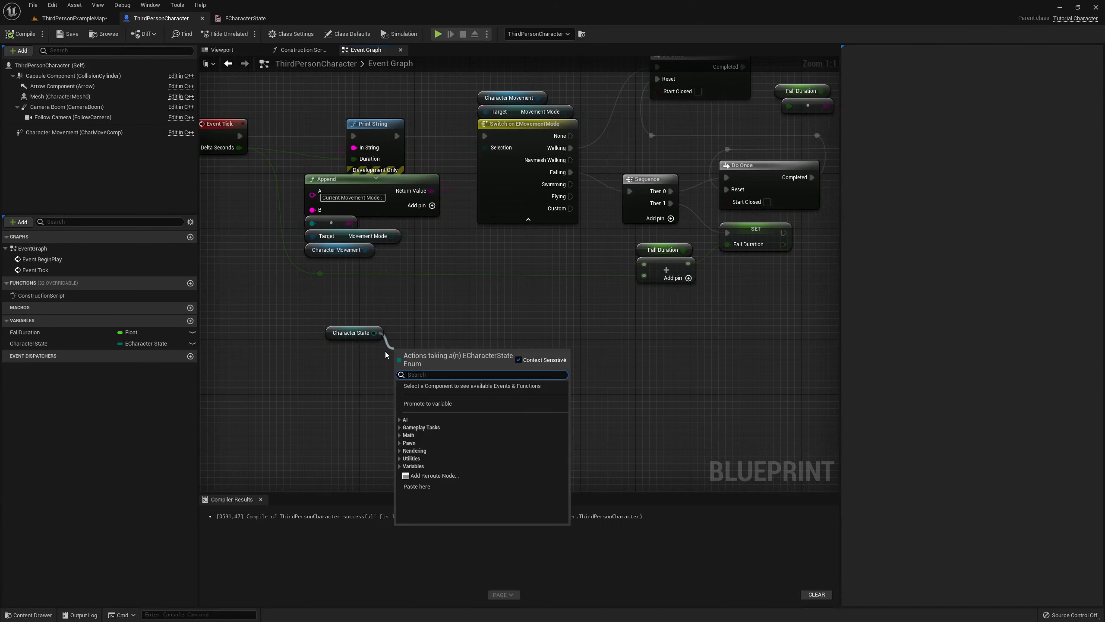
text(=)
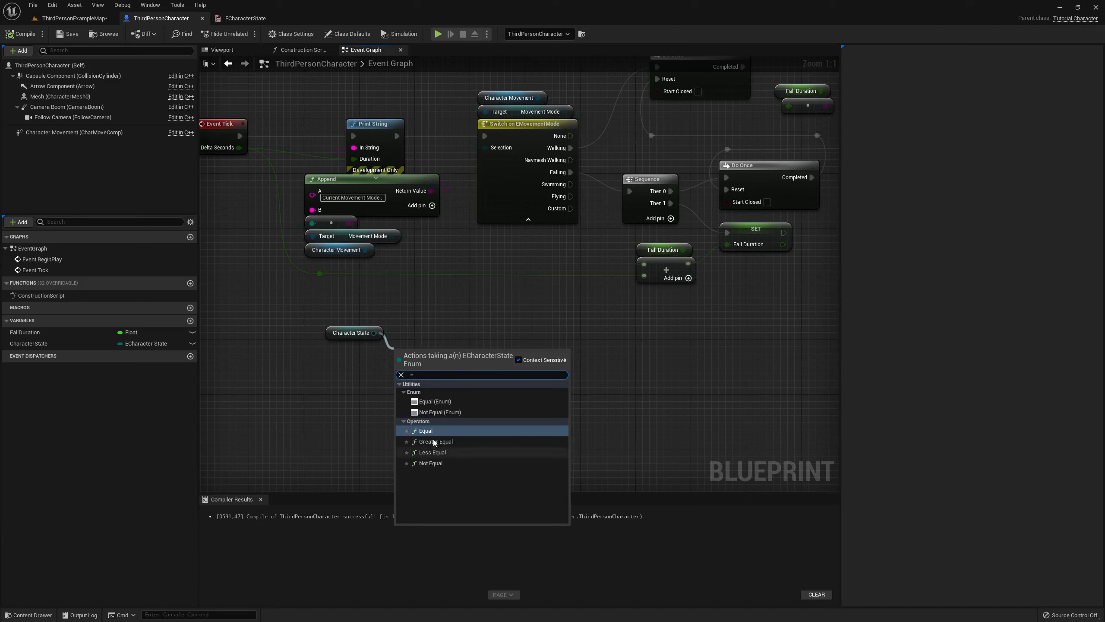
key(Escape)
drag(375, 332, 418, 384)
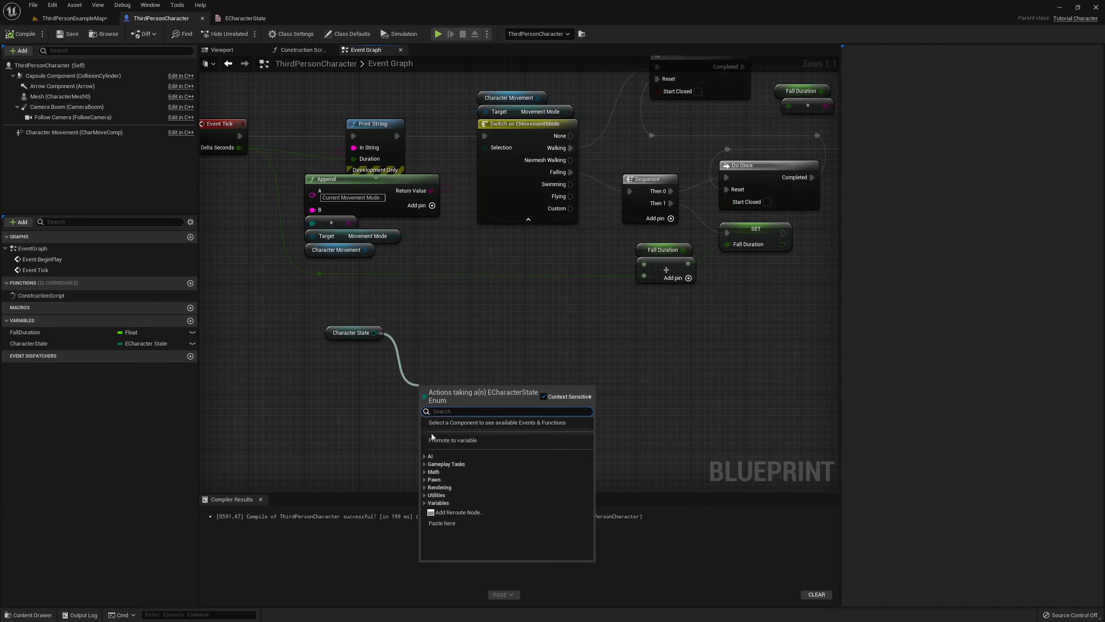
text(=)
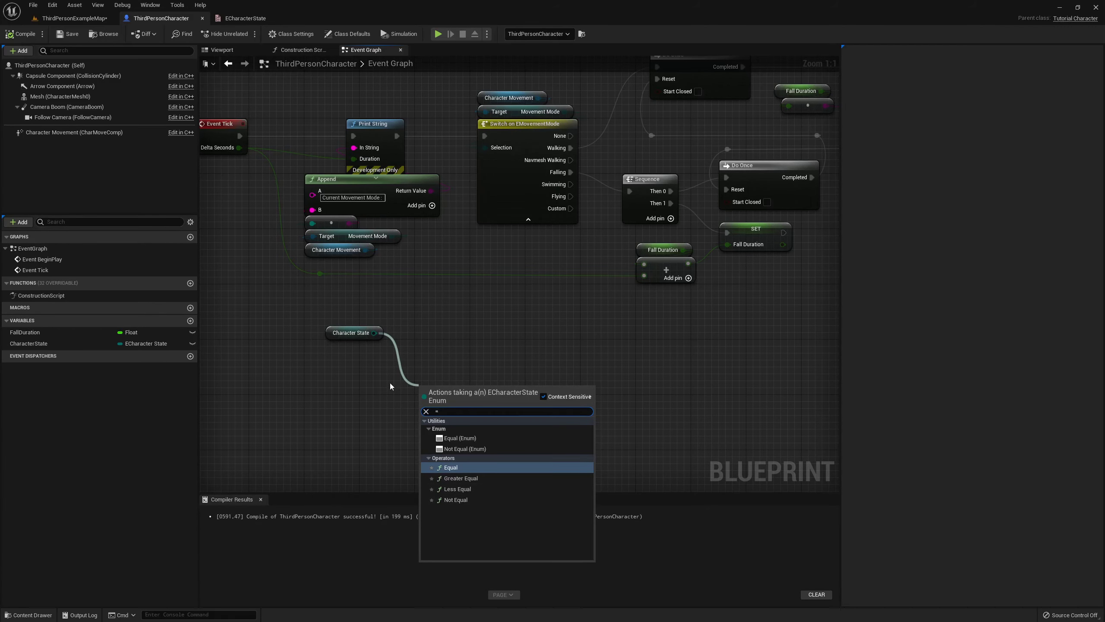
click(390, 383)
right_drag(404, 322, 380, 330)
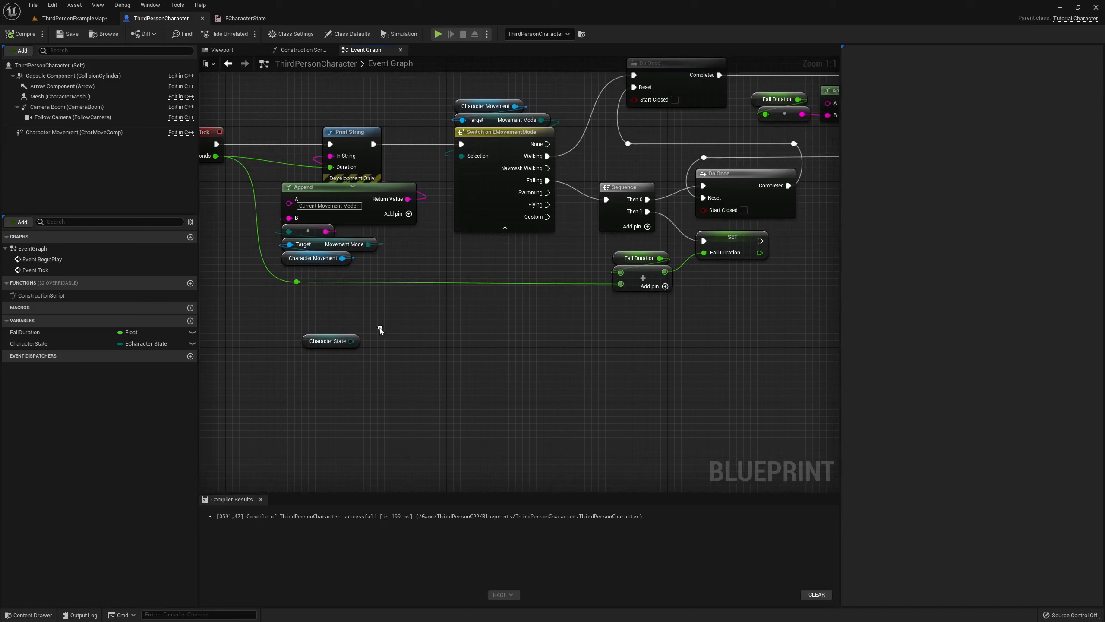
click(311, 340)
click(350, 317)
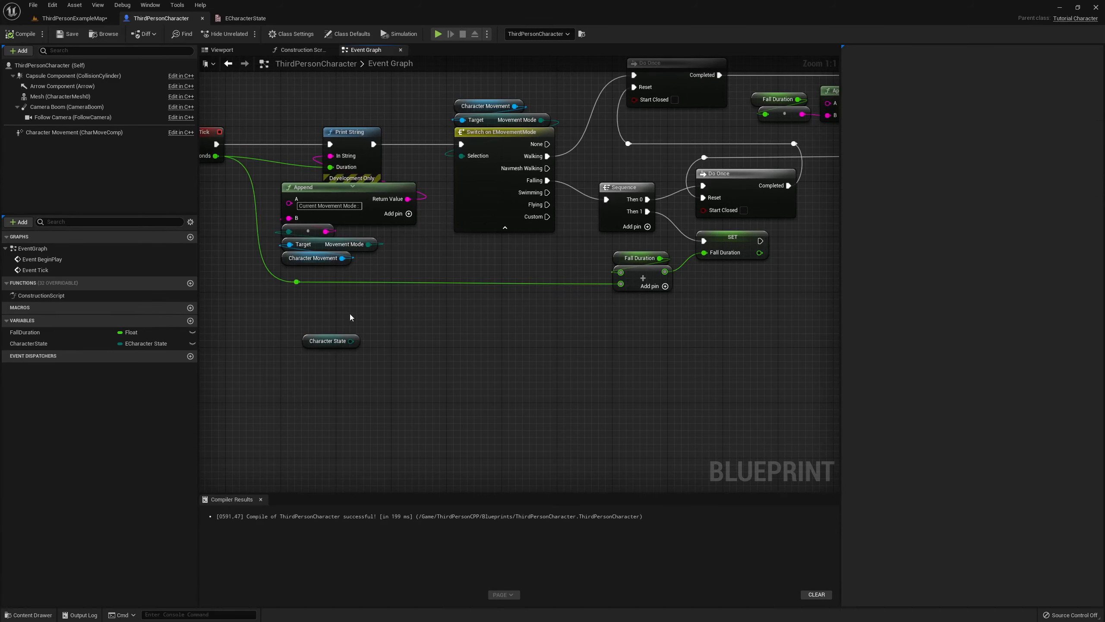
click(243, 23)
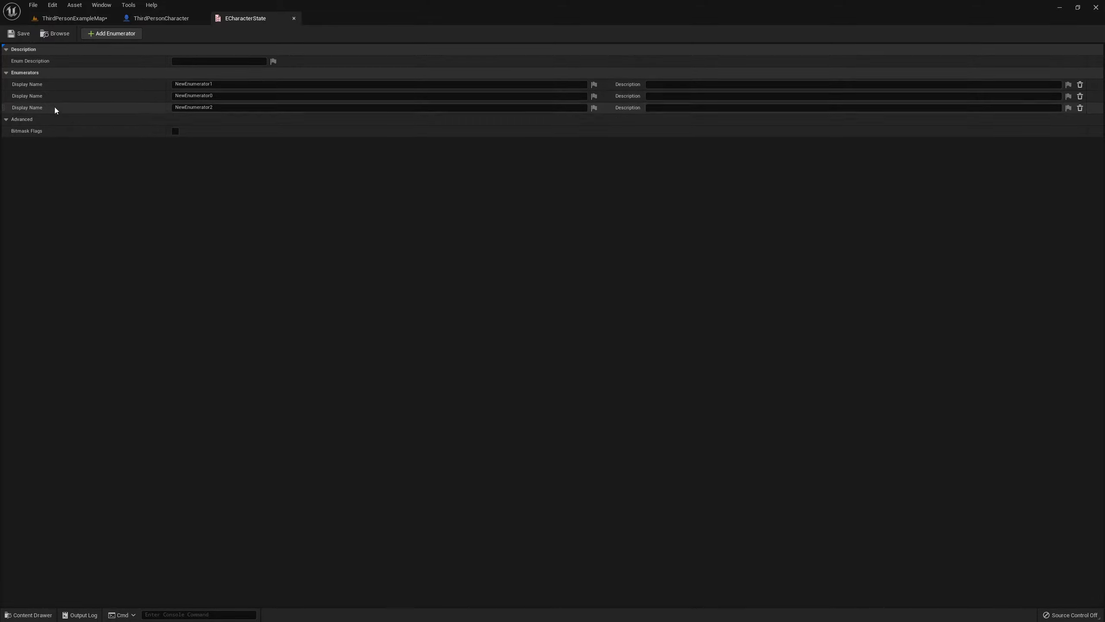
click(182, 18)
Alt-drag CharacterState into the graph to create a SET Character State node at NewEnumerator1.
right_drag(395, 347, 365, 302)
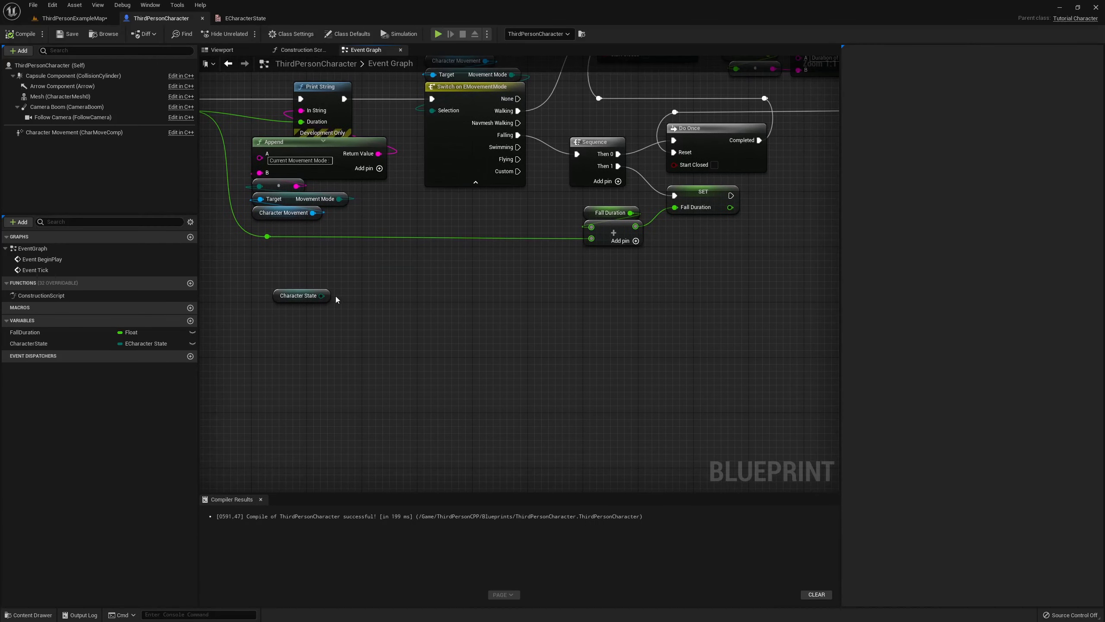
alt+drag(34, 344, 394, 265)
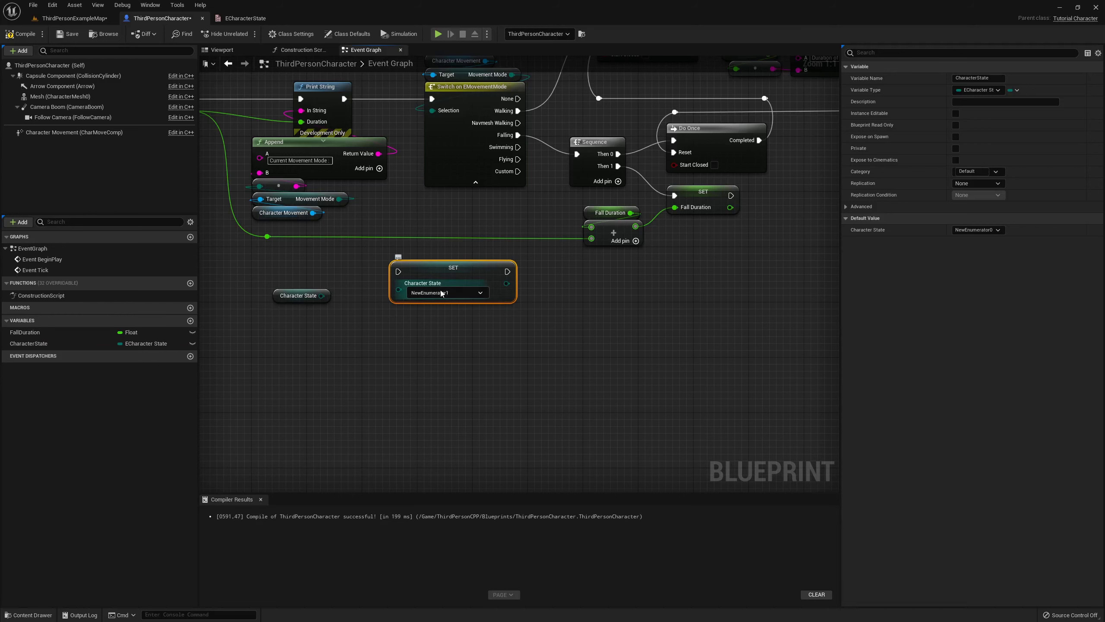
click(360, 324)
Open the graph action list on empty canvas and search 'echara'.
drag(321, 296, 344, 346)
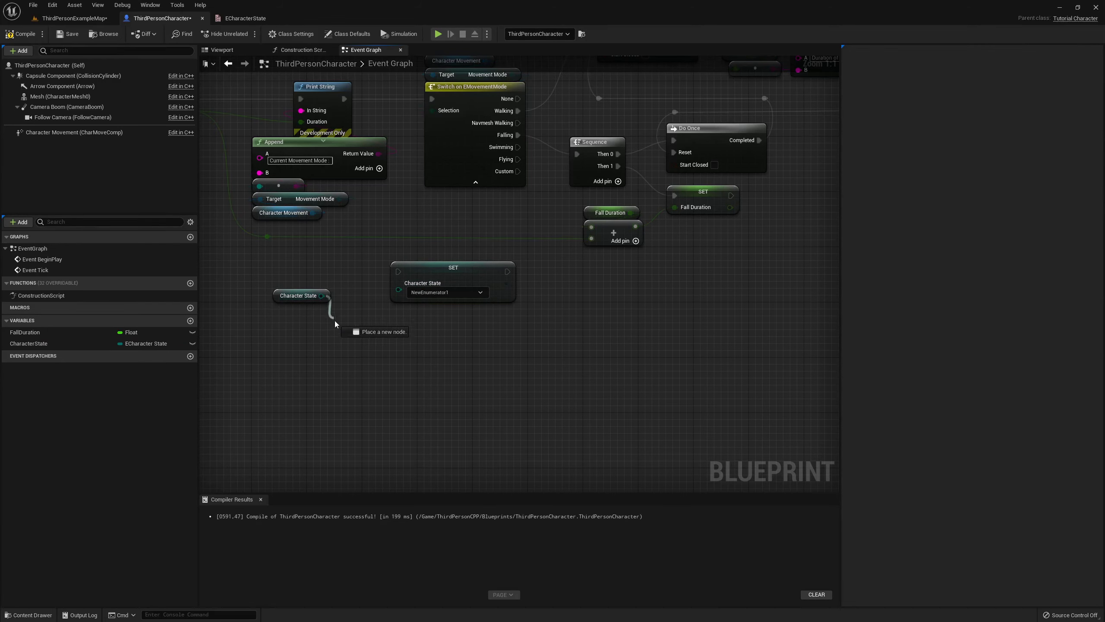
right_drag(353, 321, 456, 321)
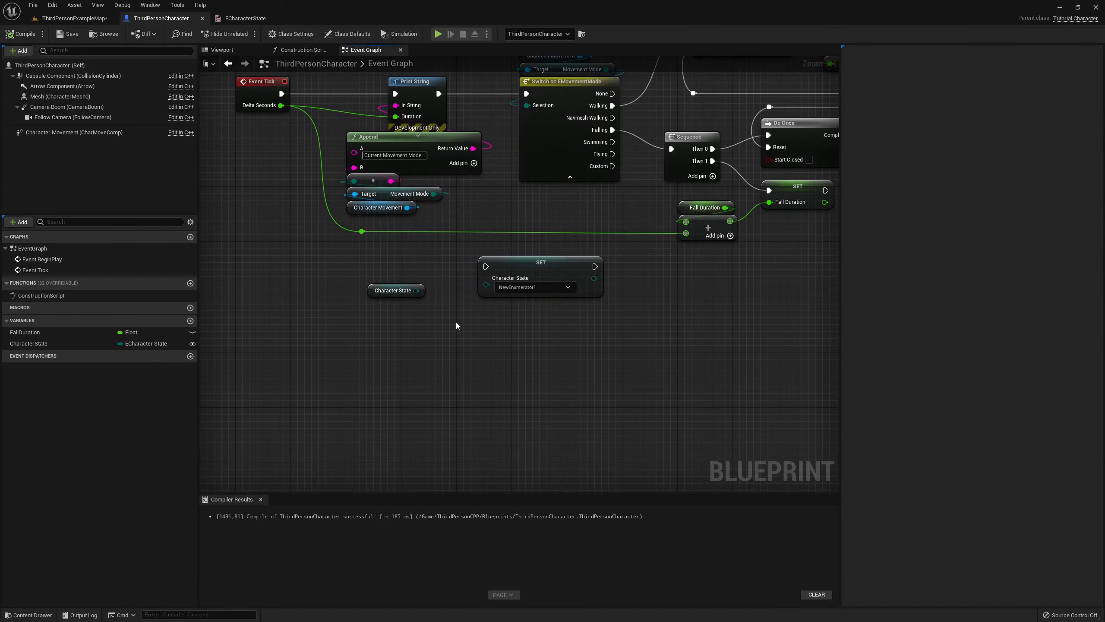
right_click(456, 323)
text(echara)
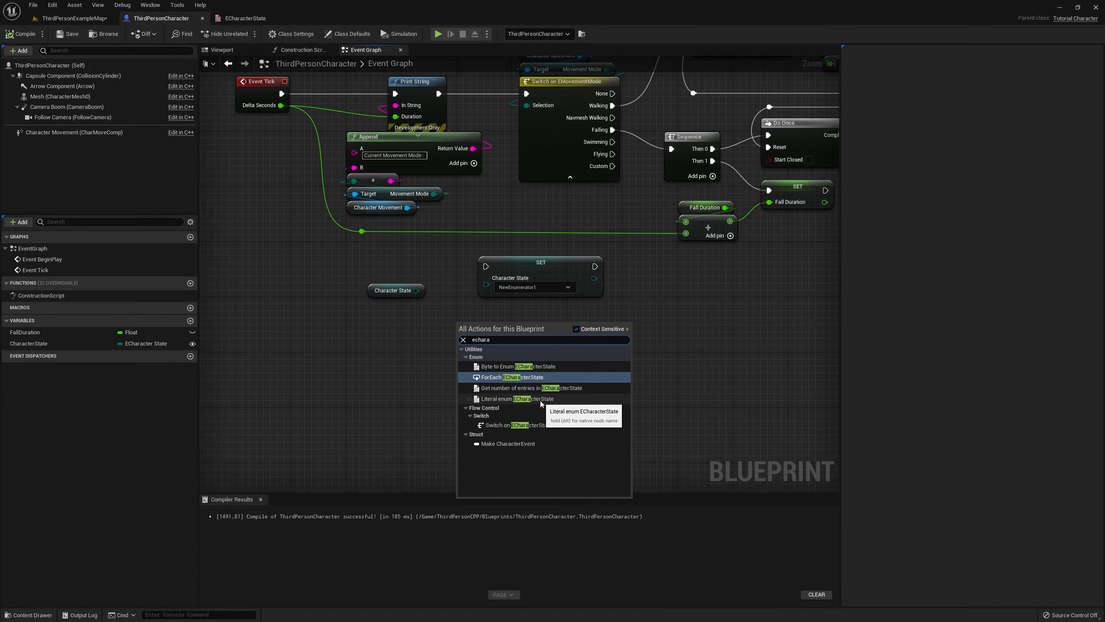
Add a Literal enum ECharacterState node and try pulling wires from its Return Value.
click(496, 399)
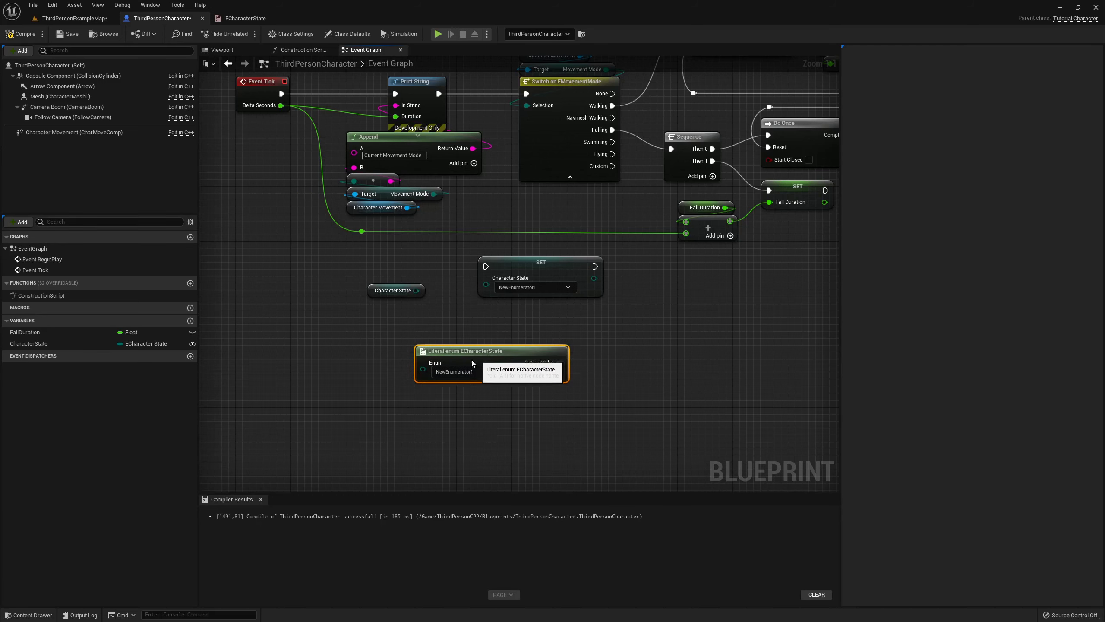
click(471, 371)
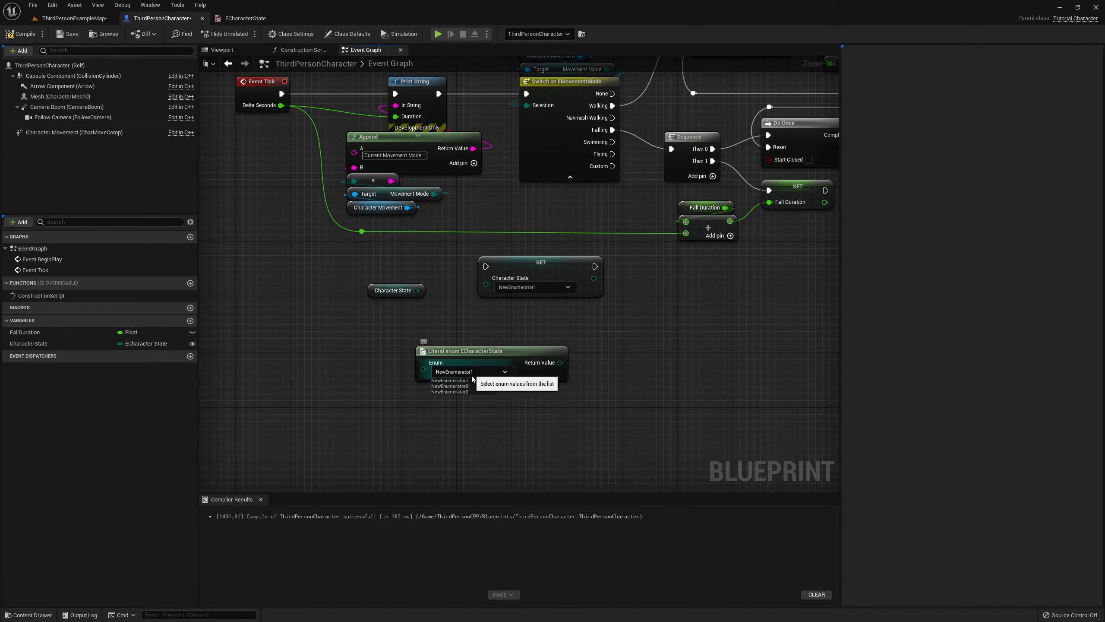
right_drag(561, 415, 476, 453)
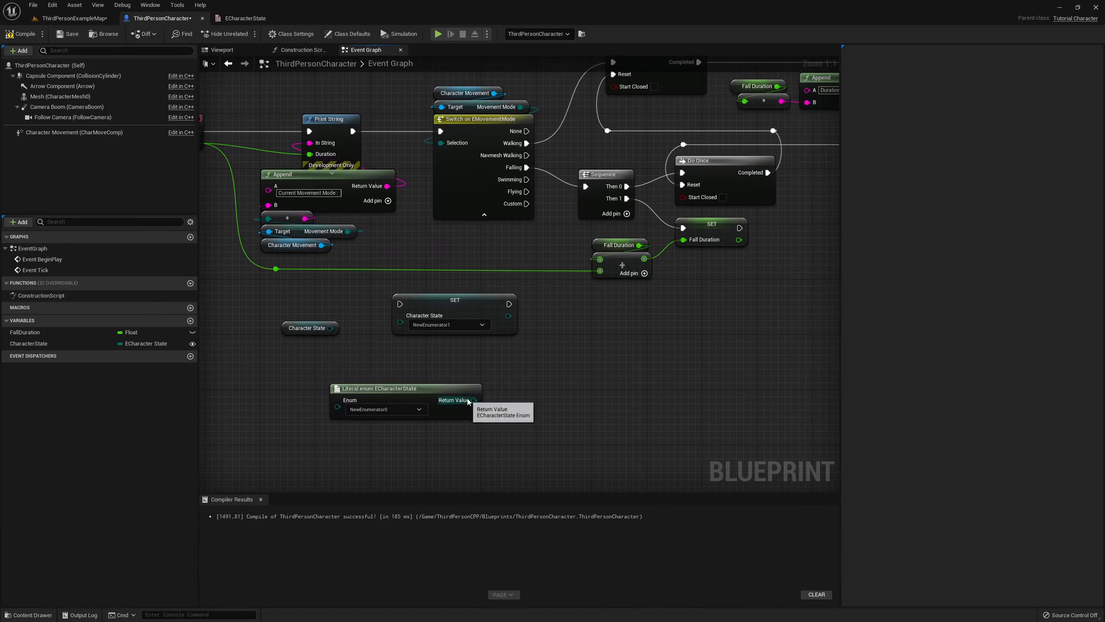
drag(474, 400, 591, 397)
click(524, 388)
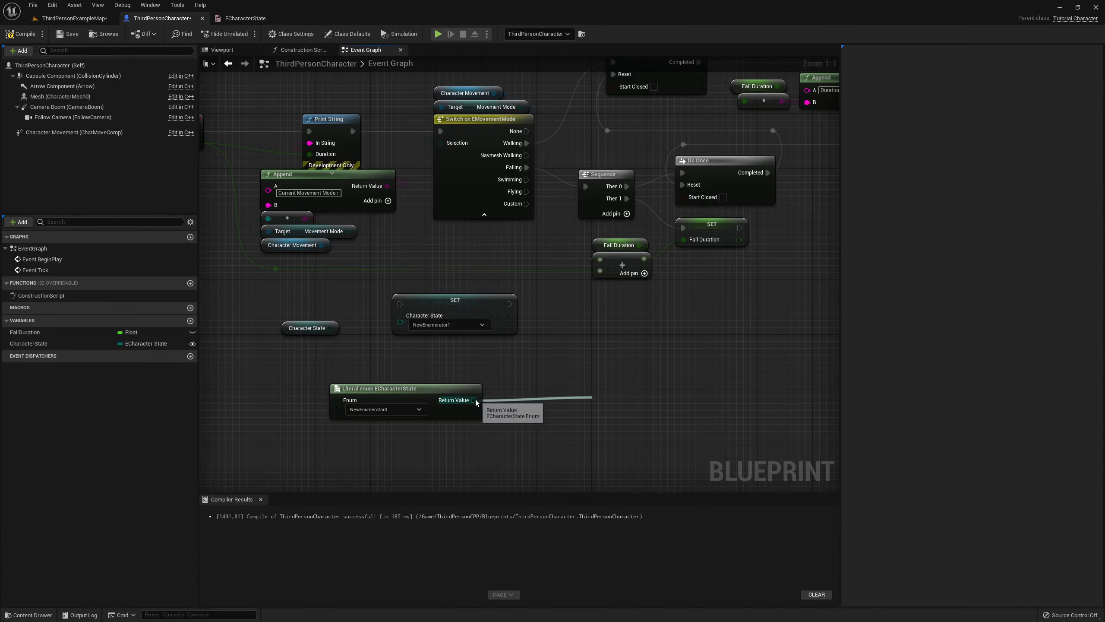
drag(474, 399, 552, 366)
click(522, 347)
click(483, 215)
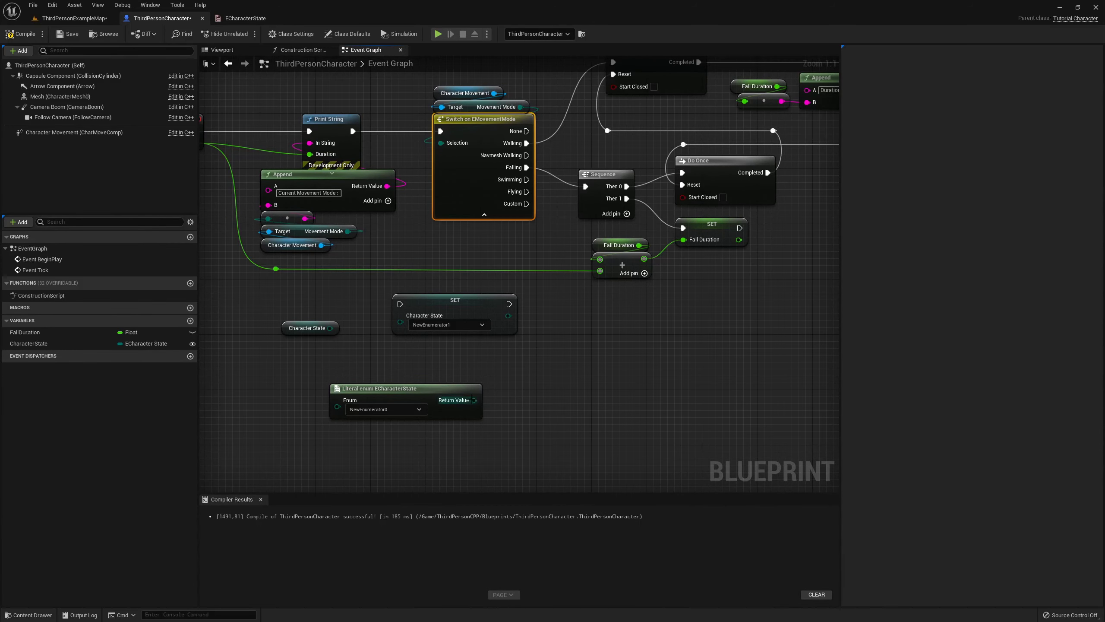
drag(474, 399, 483, 401)
Create an == node from Character State, wire in the literal, then undo that connection.
right_drag(313, 328, 355, 331)
drag(372, 330, 417, 356)
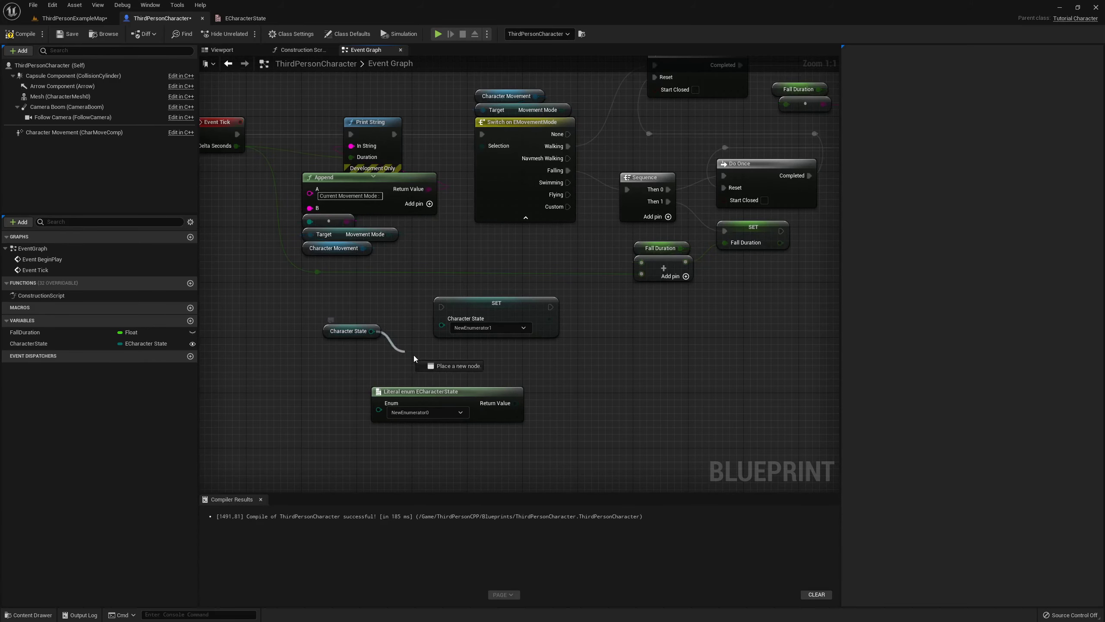
click(454, 411)
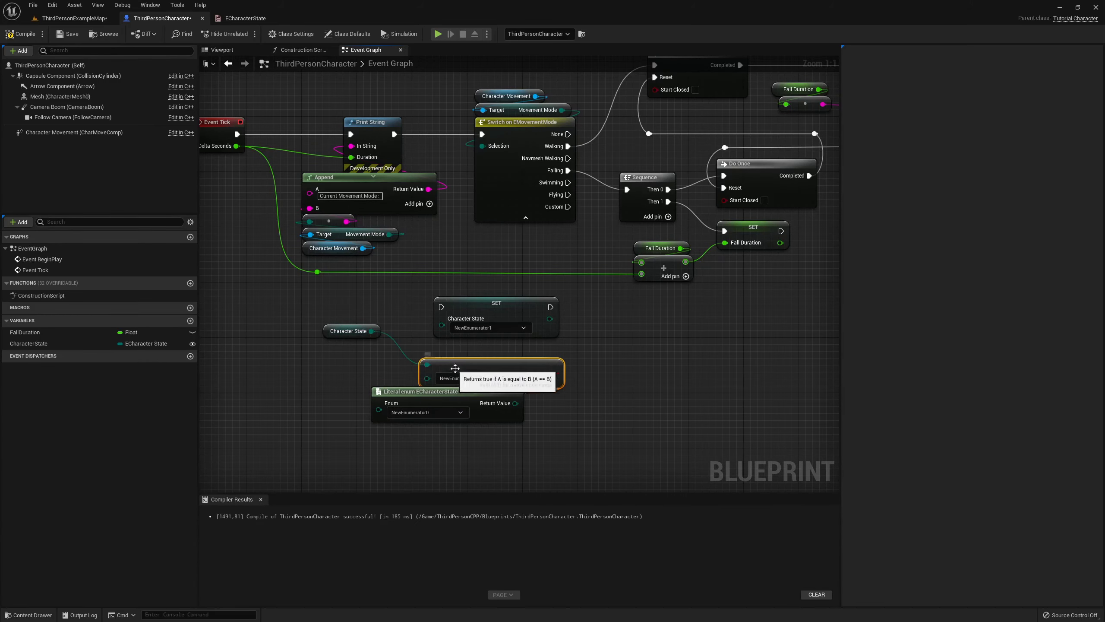
drag(516, 403, 558, 374)
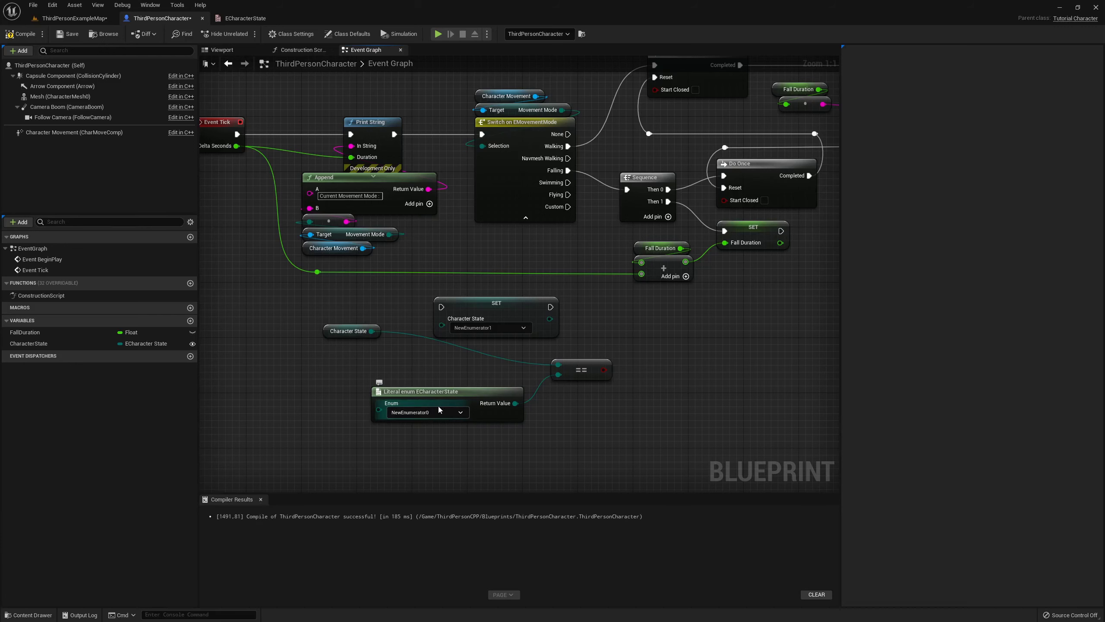
key(ctrl+z)
key(ctrl+z)
key(ctrl+z)
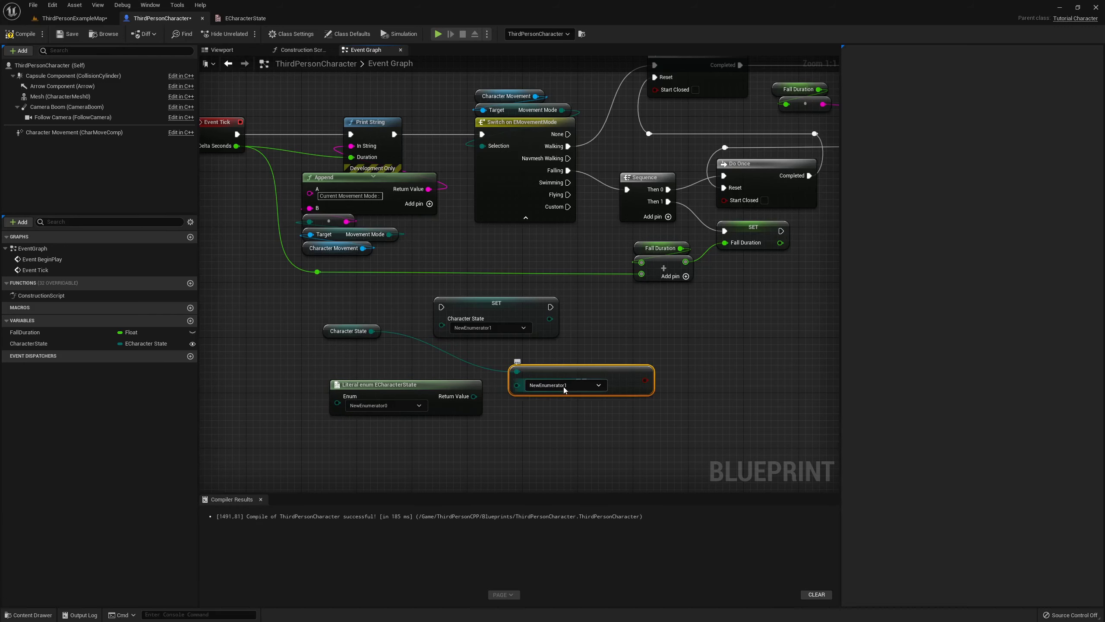
click(512, 449)
Delete the == comparison node and the Literal enum node.
click(549, 373)
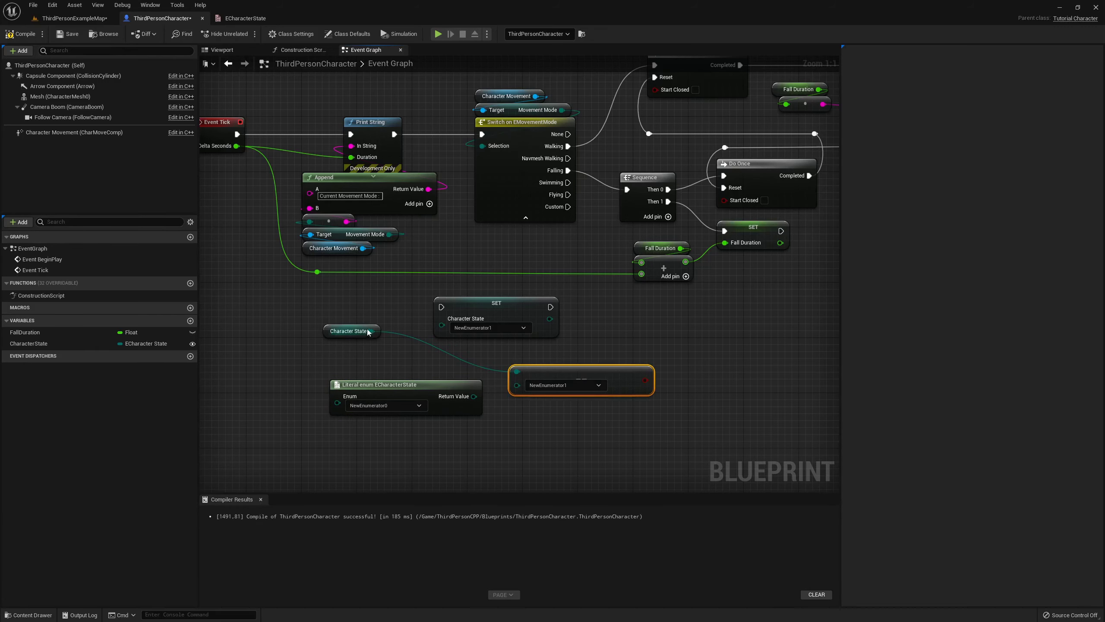
key(Delete)
click(348, 331)
click(410, 412)
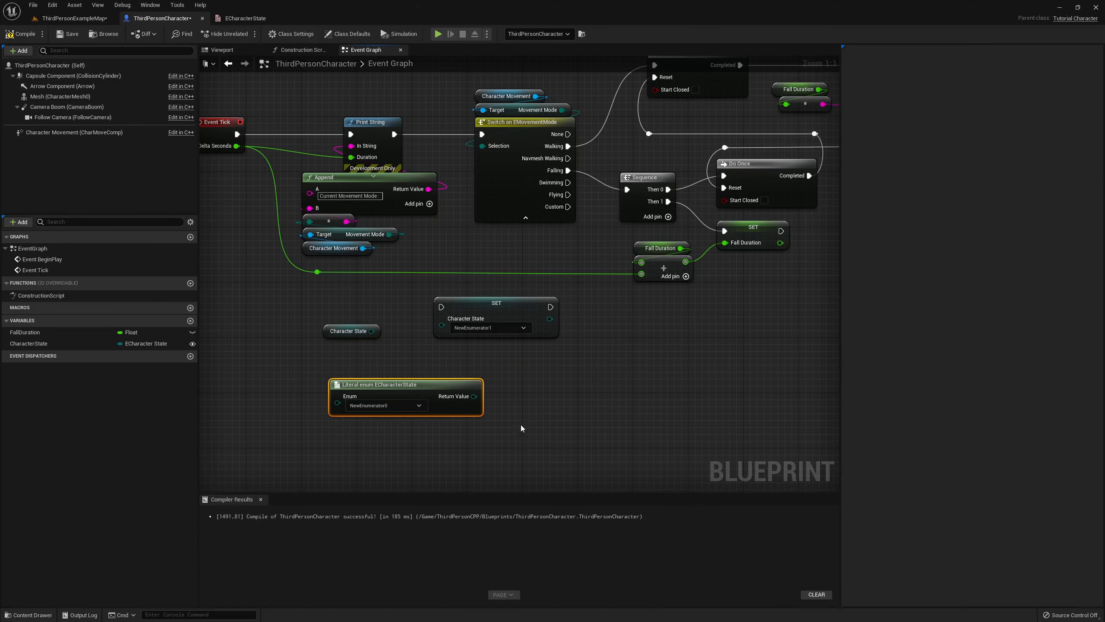
mouse_move(413, 420)
right_down()
mouse_move(529, 396)
mouse_move(494, 368)
right_up()
key(Delete)
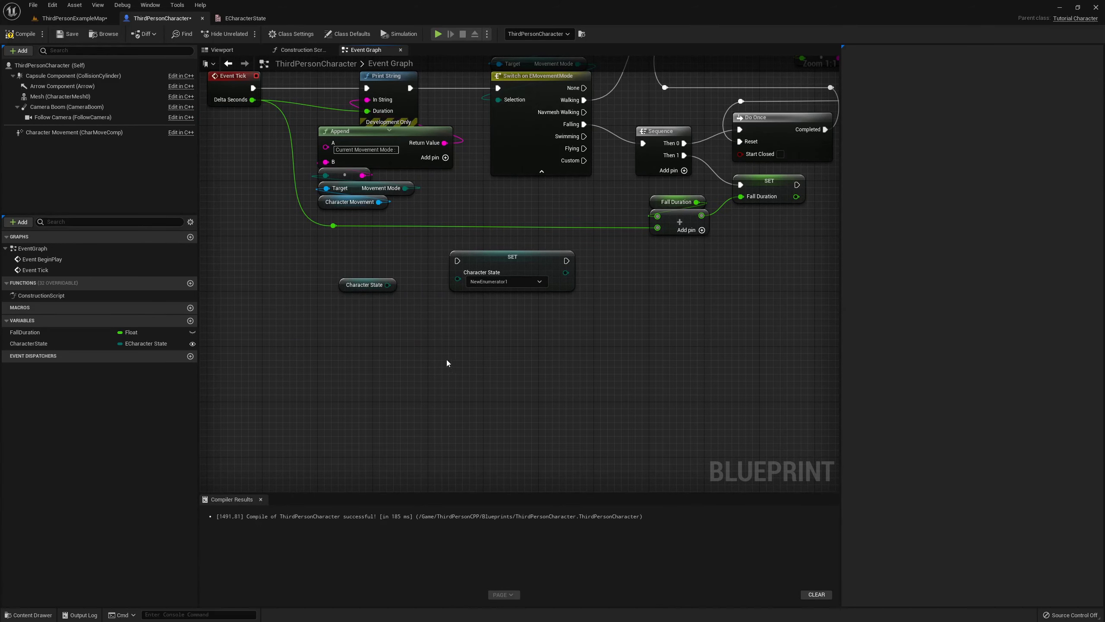
Search 'echara' in the graph actions and compare against the ECharacterState enumerators.
right_click(433, 346)
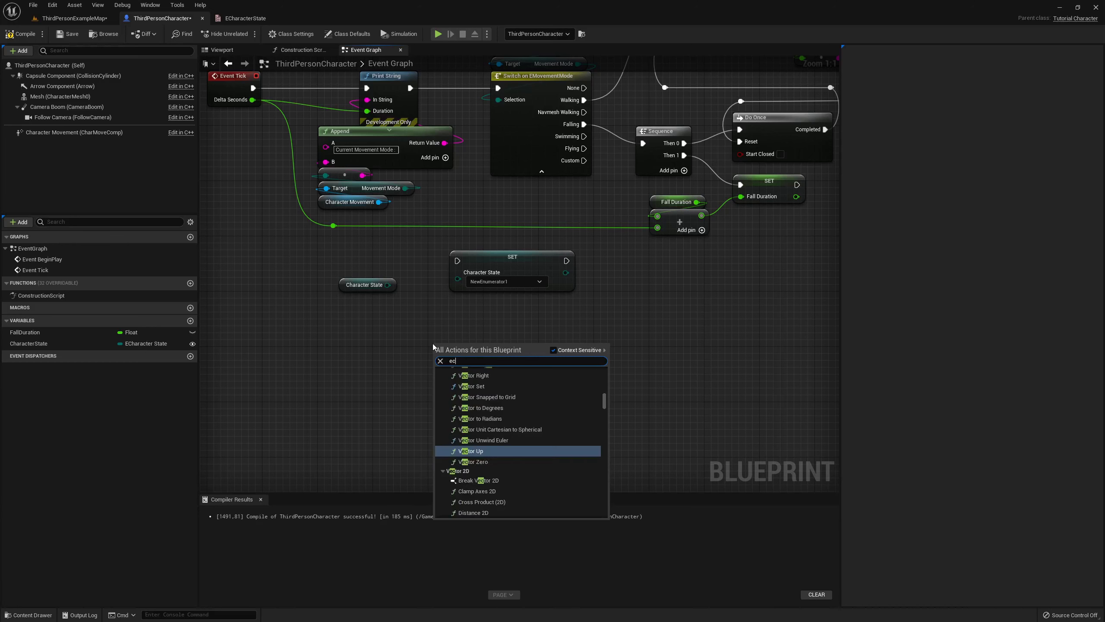
text(echara)
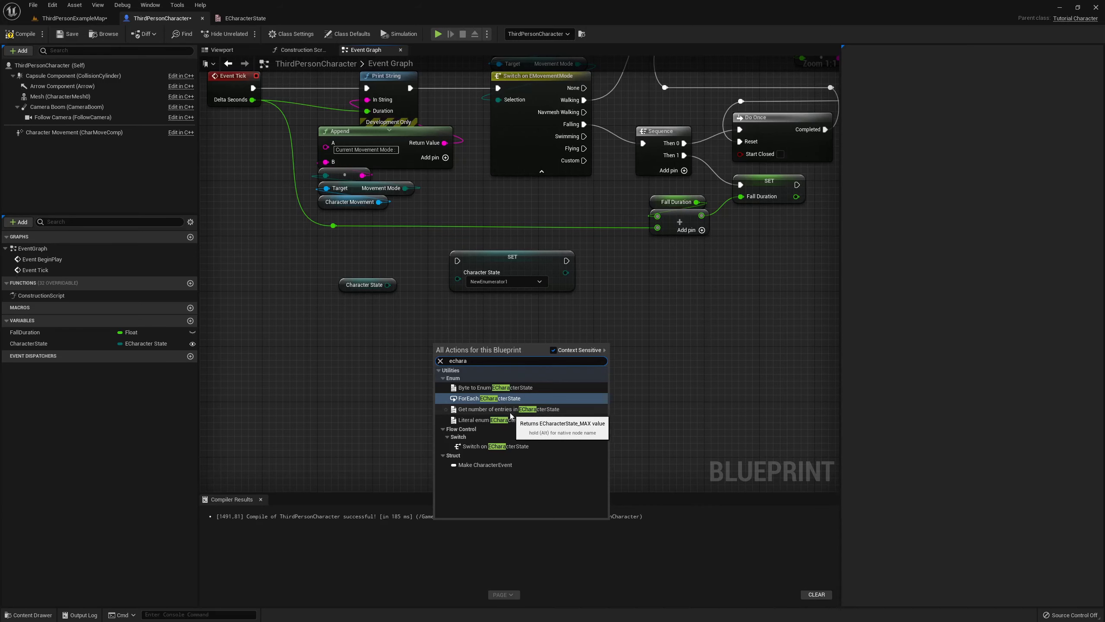
click(255, 21)
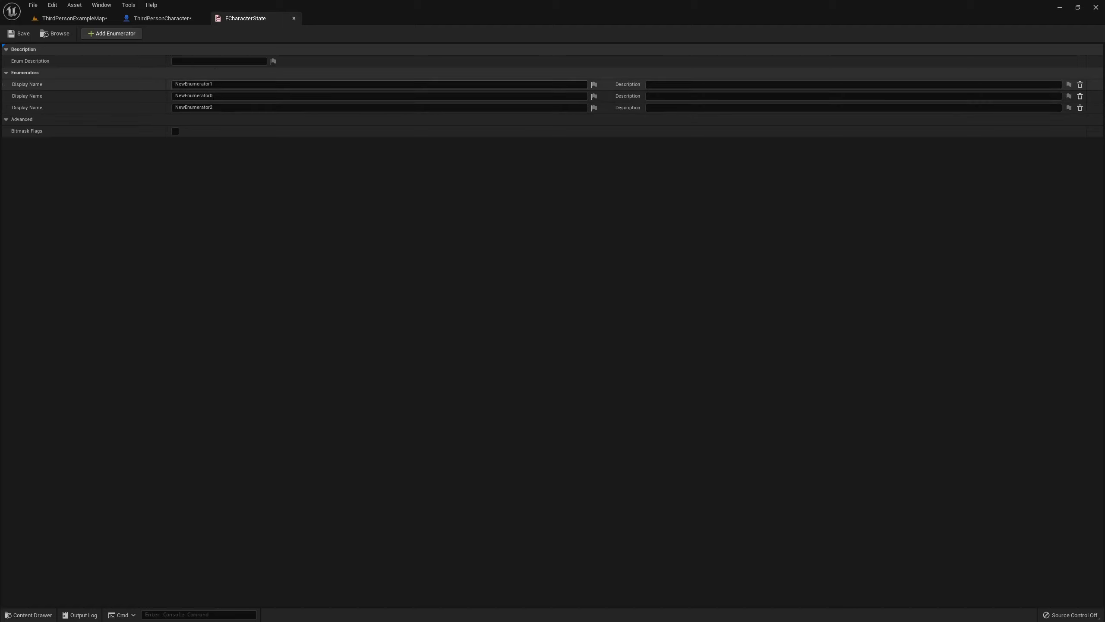
click(184, 21)
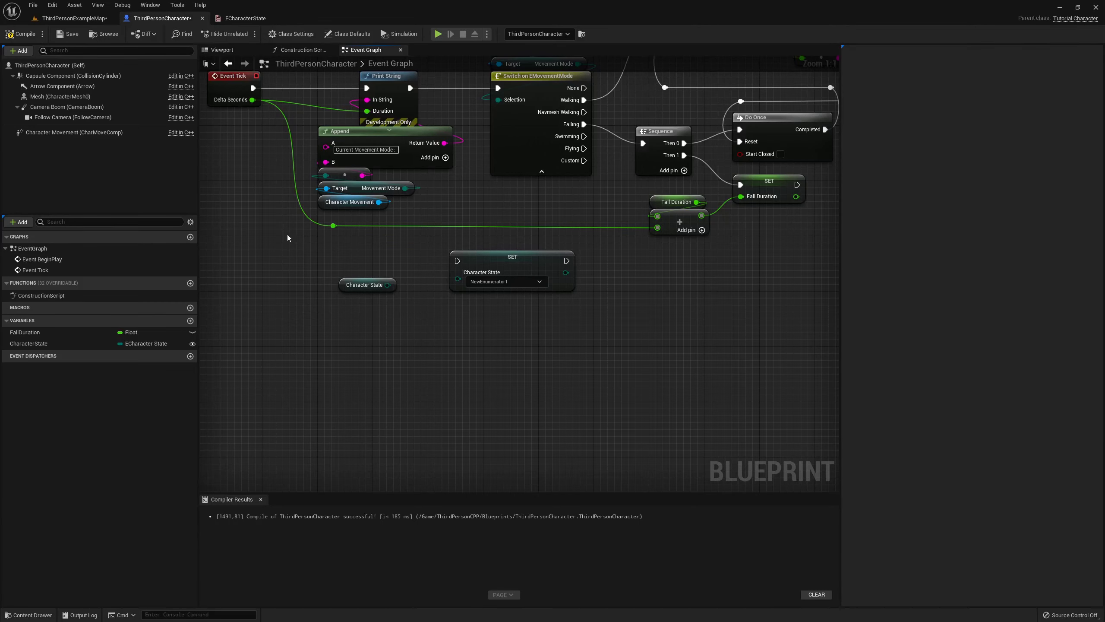
click(244, 21)
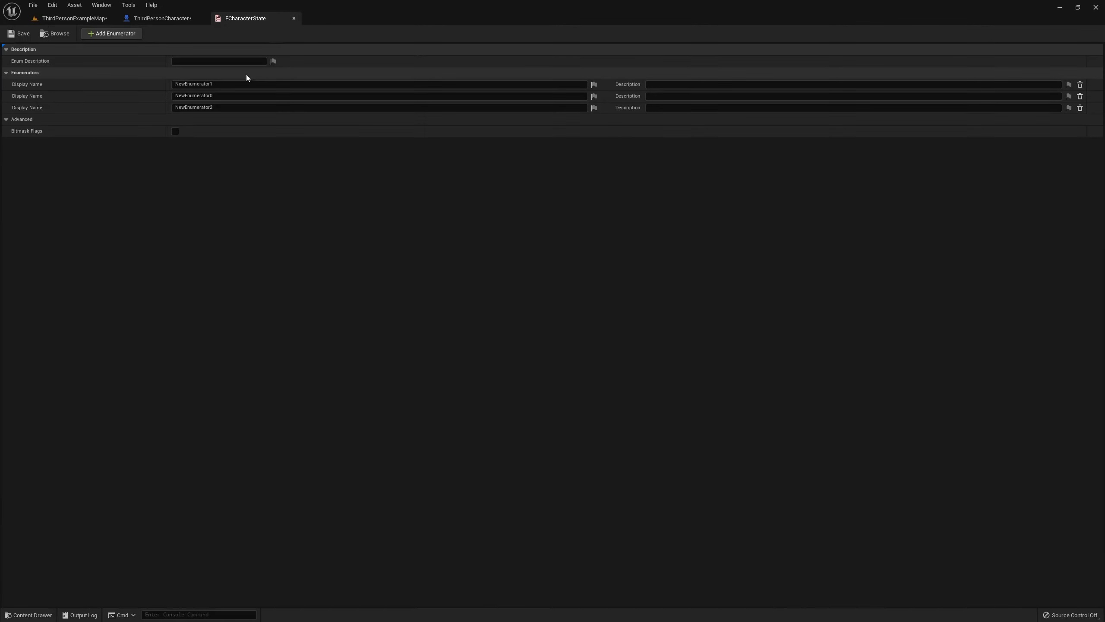
click(180, 20)
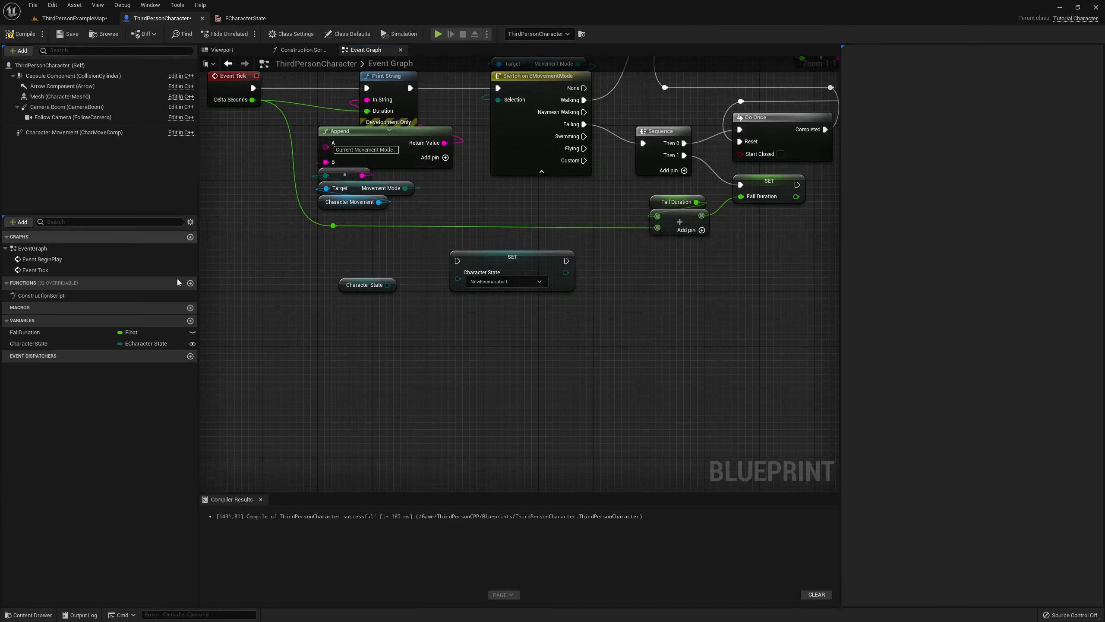
Add a ForEach ECharacterState loop node from the 'echara' search results.
right_click(428, 365)
text(ech)
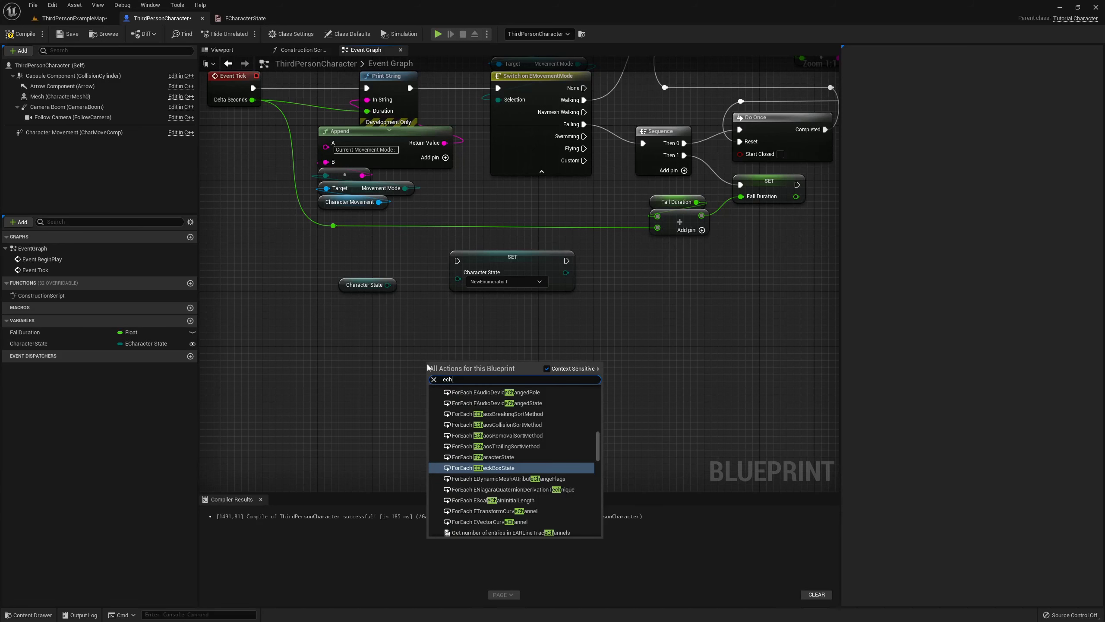
text(ara)
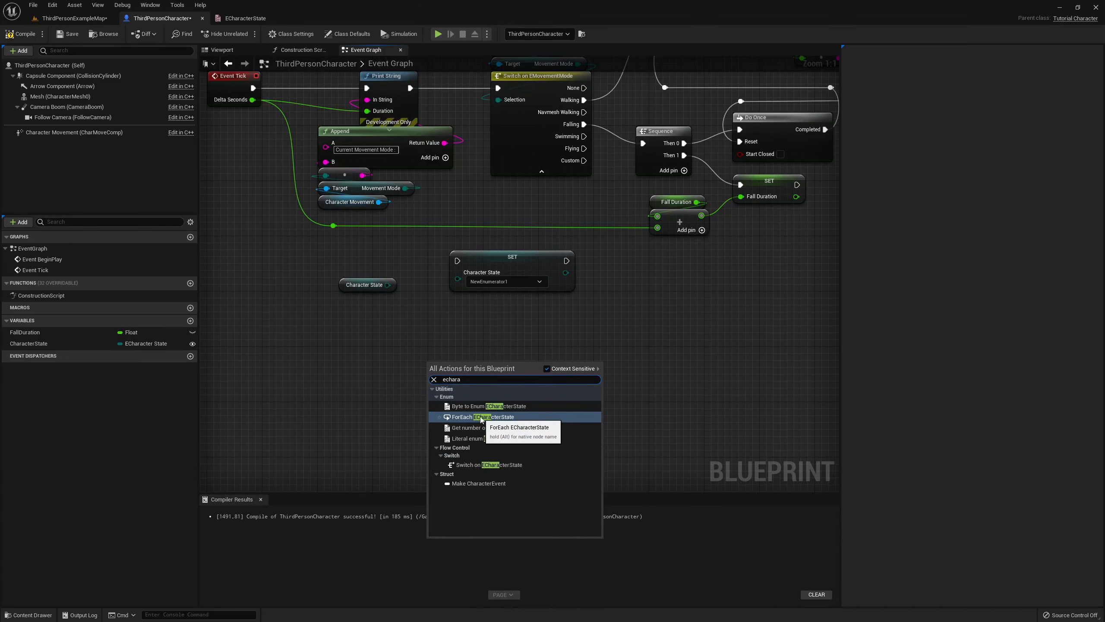
click(483, 417)
right_drag(597, 377, 549, 365)
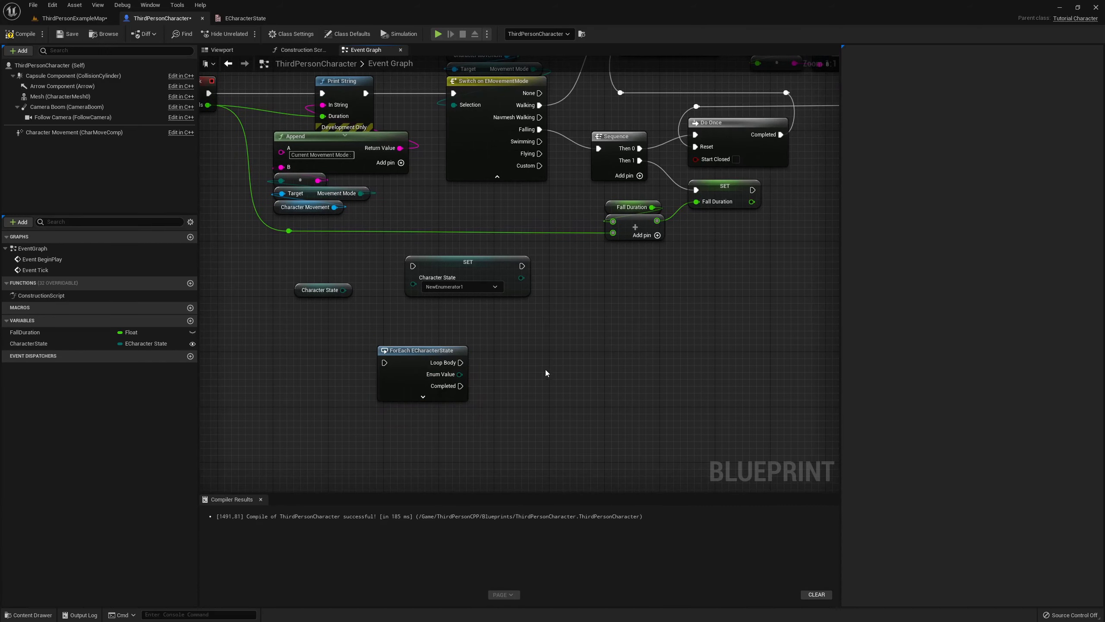
Add a For Each Loop node by searching 'foreac' and position it.
right_click(547, 368)
text(foreac)
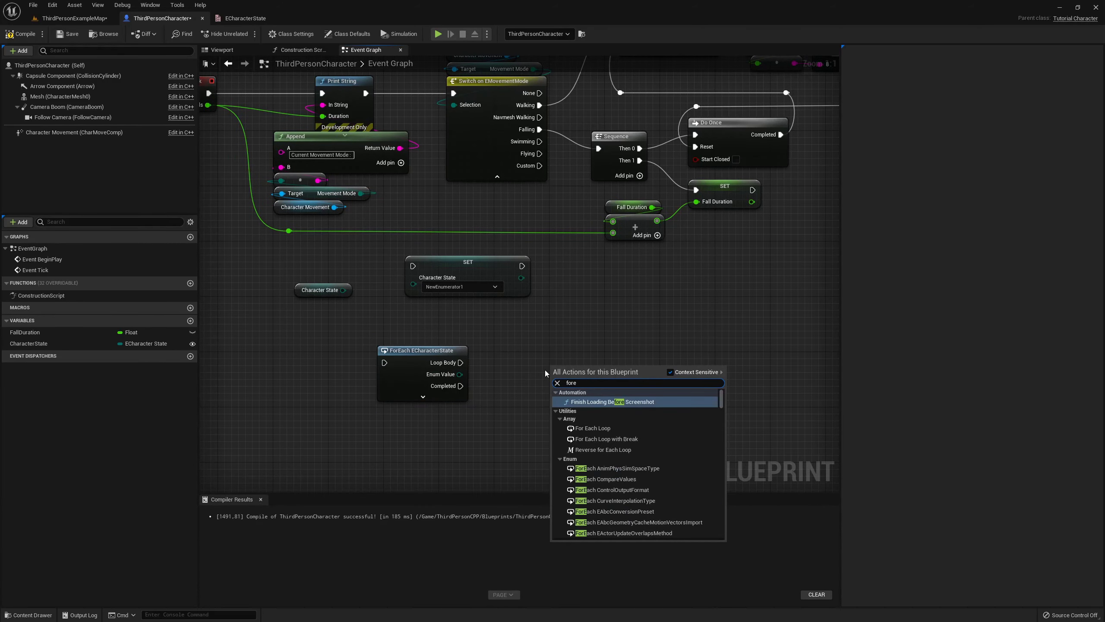
key(Return)
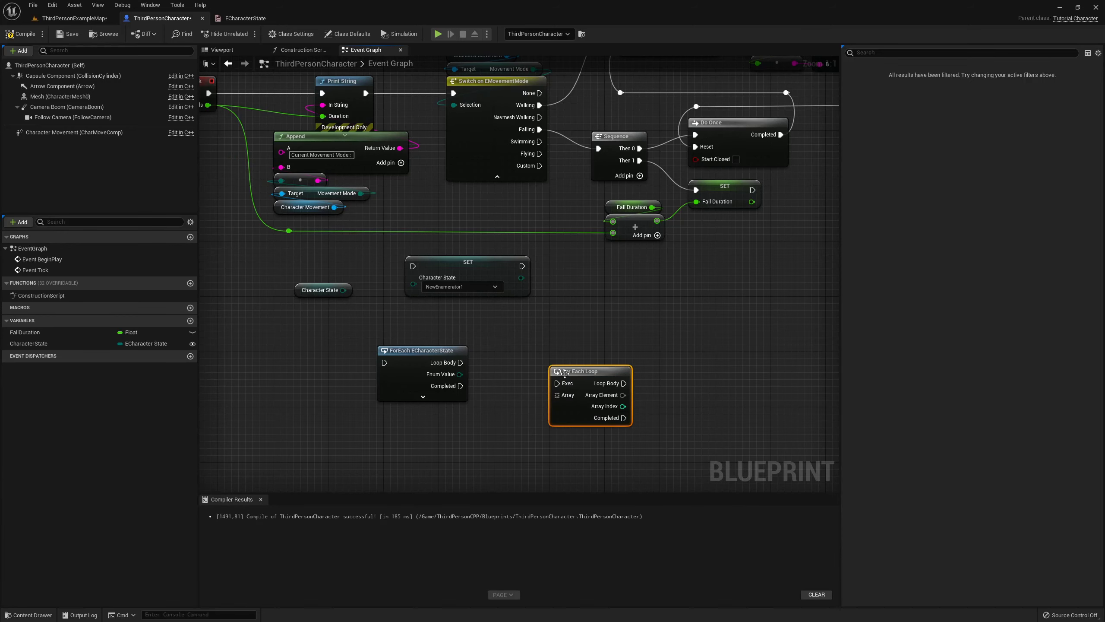
drag(586, 400, 595, 368)
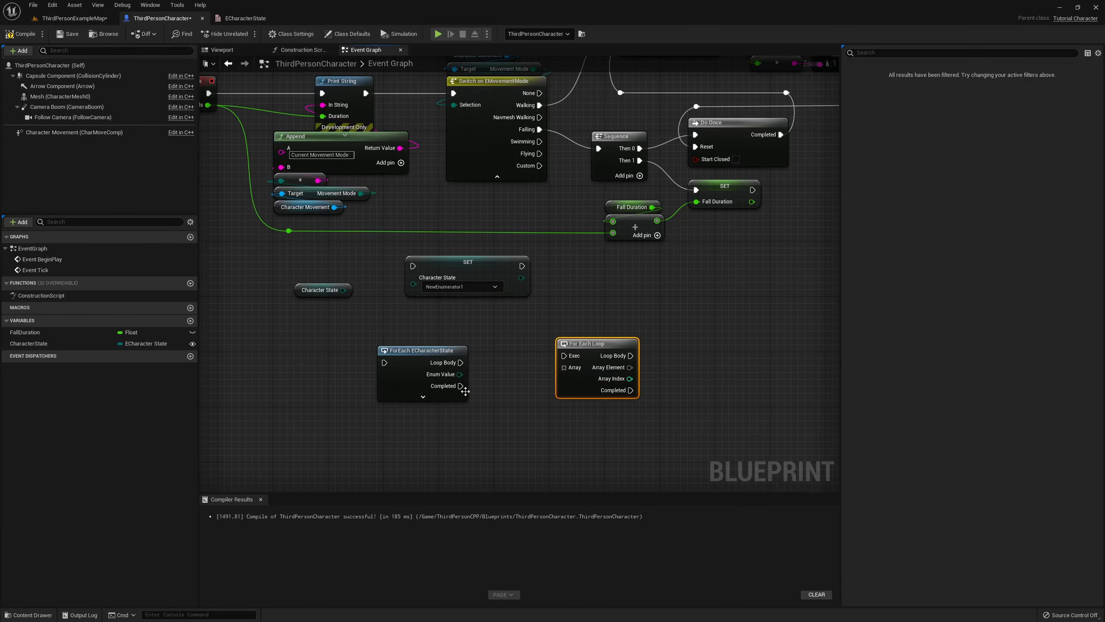
Inspect the ForEach ECharacterState node, CharacterState variable and enum, and test wiring from Loop Body.
click(432, 377)
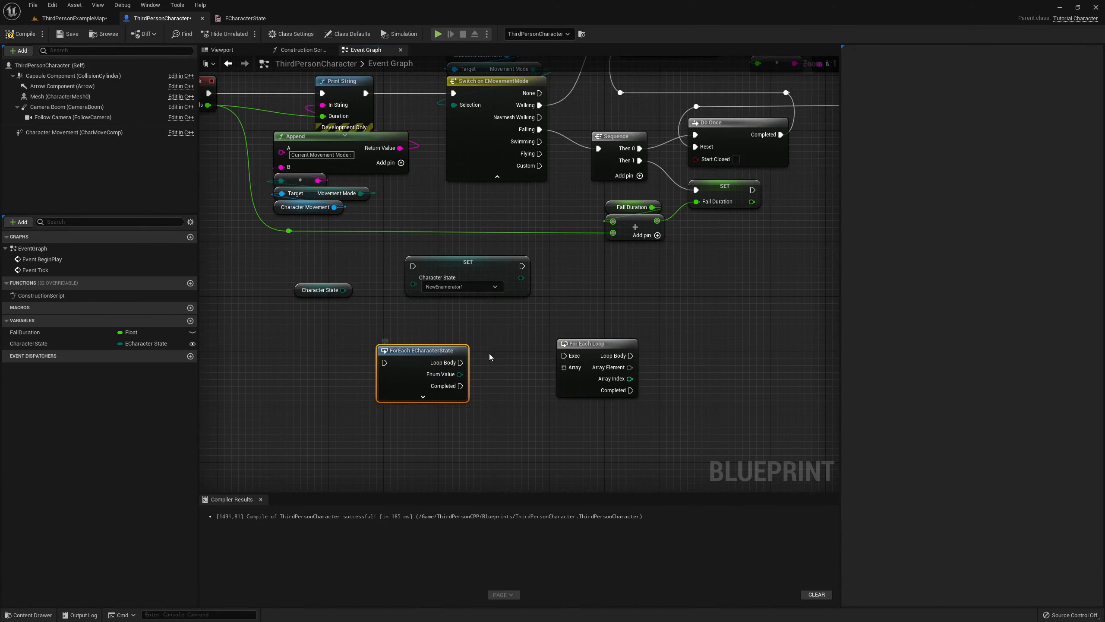
click(52, 343)
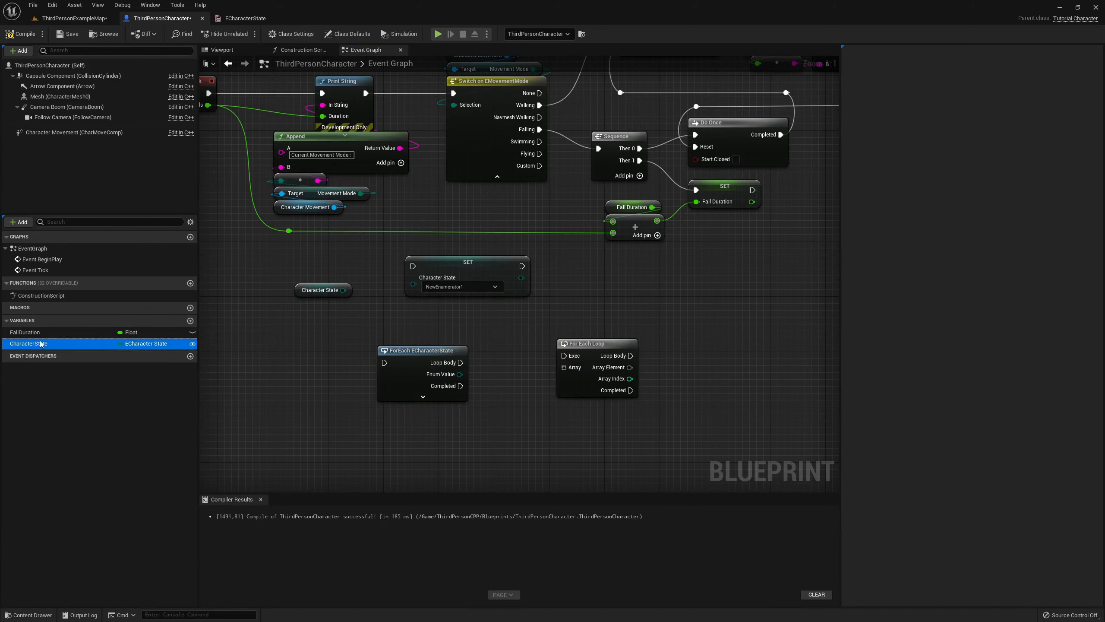
click(248, 19)
click(162, 18)
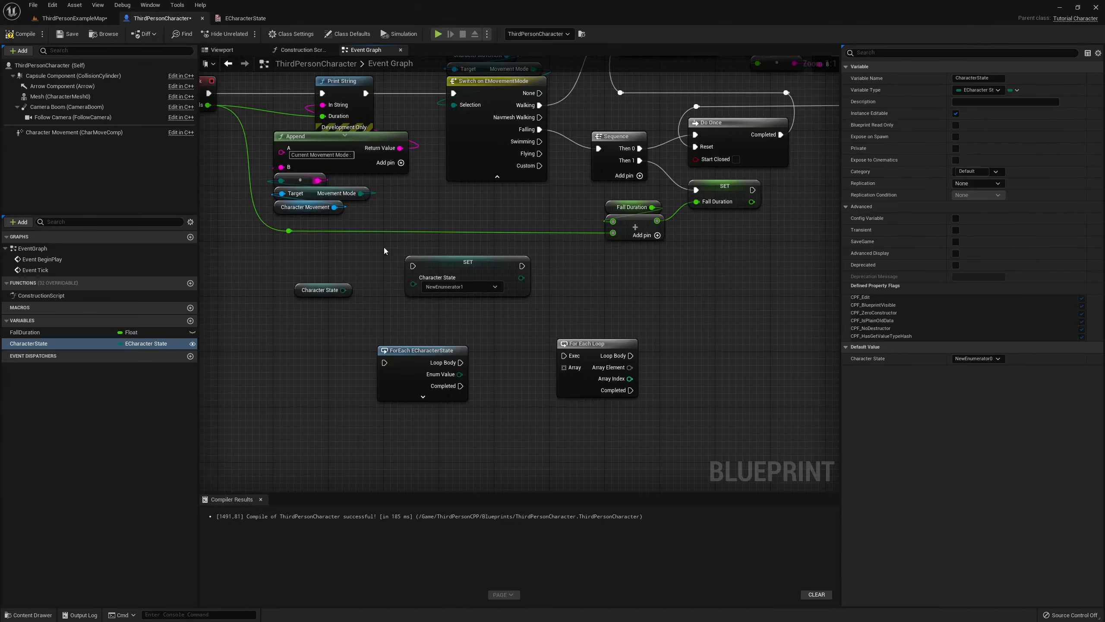
drag(460, 362, 512, 363)
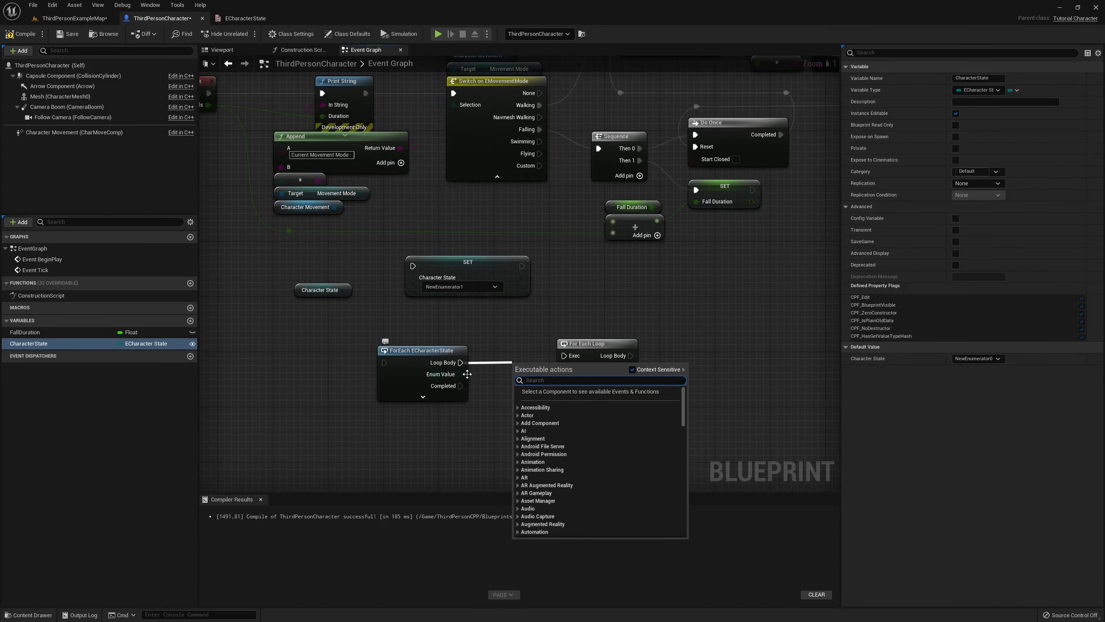
right_drag(497, 389, 464, 382)
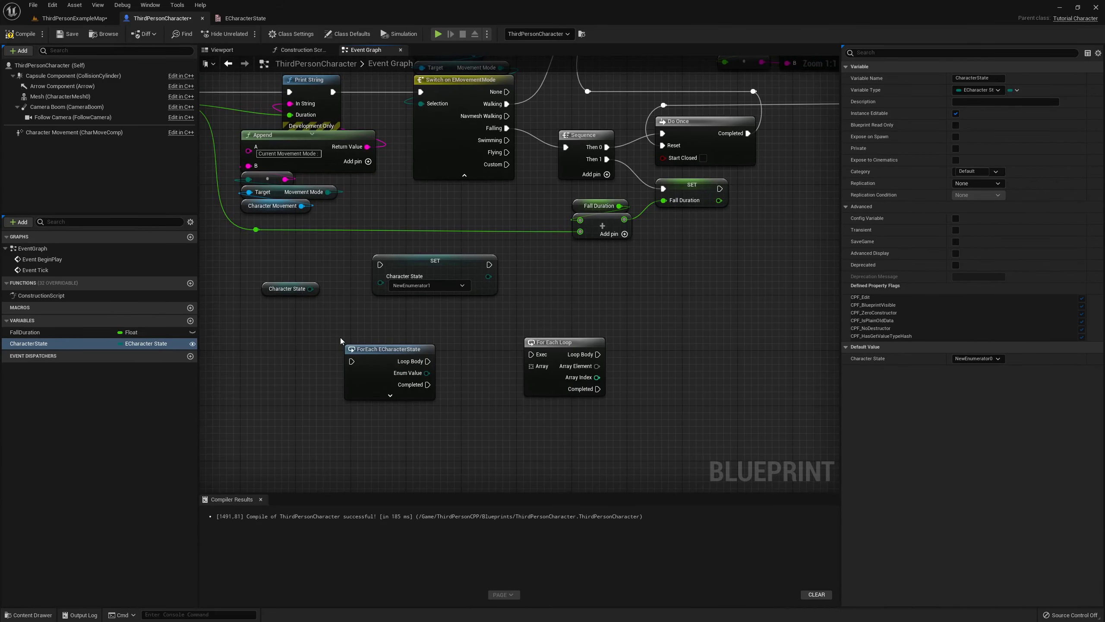
Expand ForEach ECharacterState to show Skip Hidden, then box-select both ForEach loop nodes.
drag(340, 337, 457, 406)
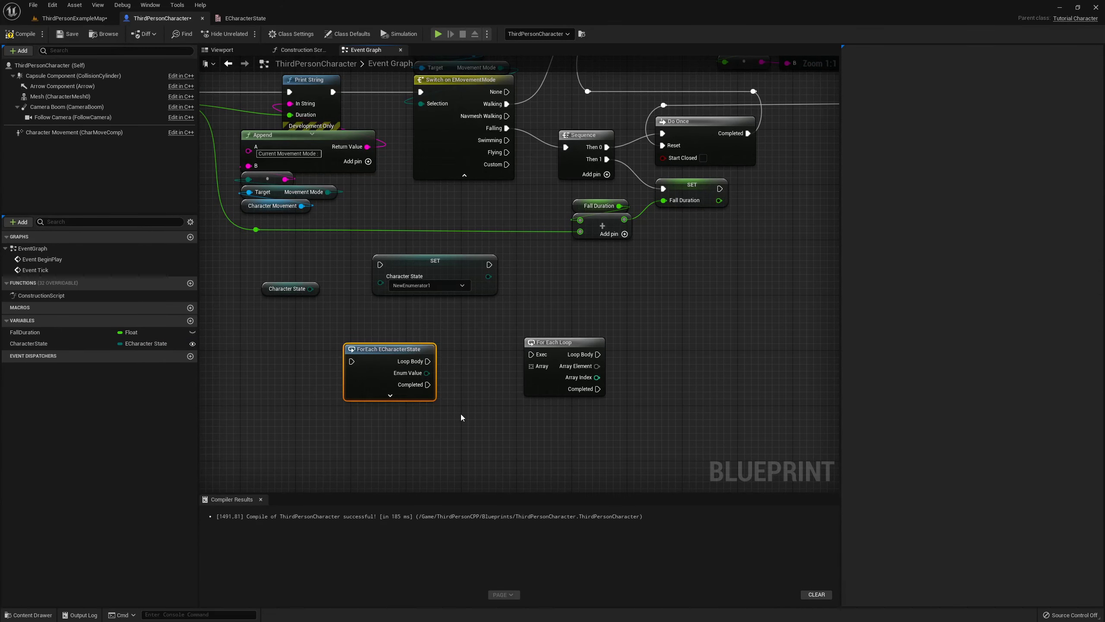
right_drag(454, 385, 495, 382)
click(455, 394)
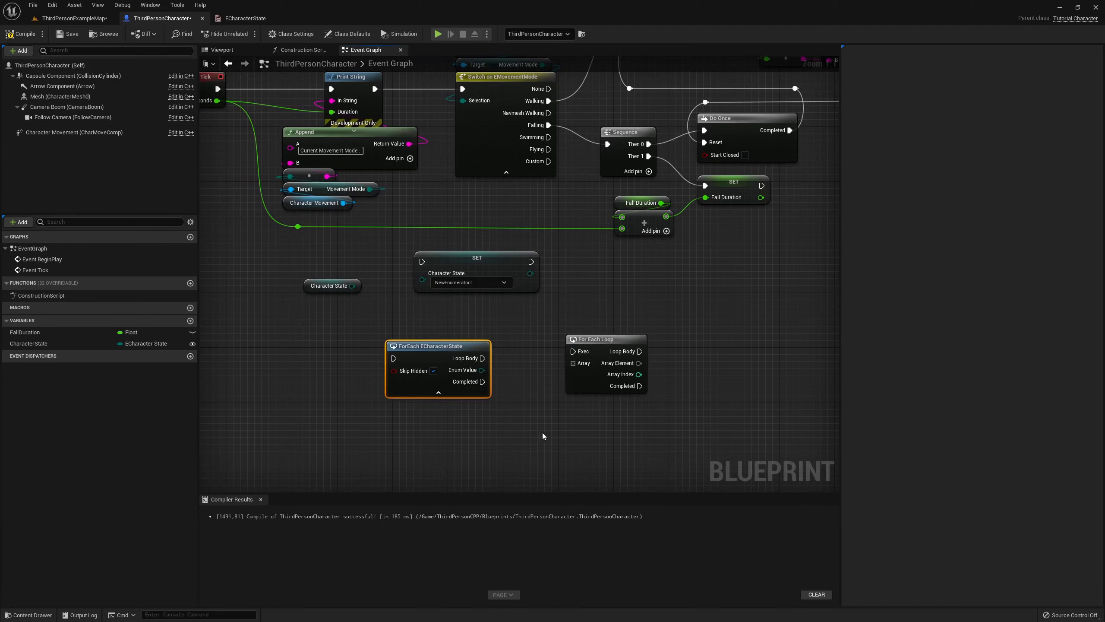
drag(387, 324, 649, 414)
Delete both ForEach nodes and add a Byte to Enum ECharacterState node via 'echara'.
key(Delete)
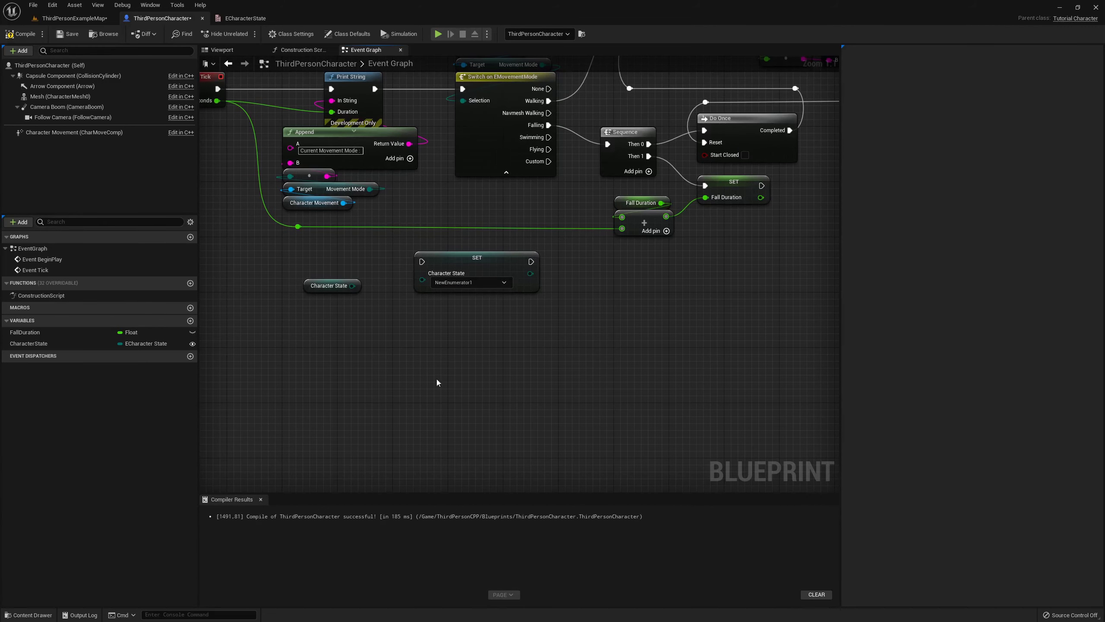
right_click(437, 358)
text(echara)
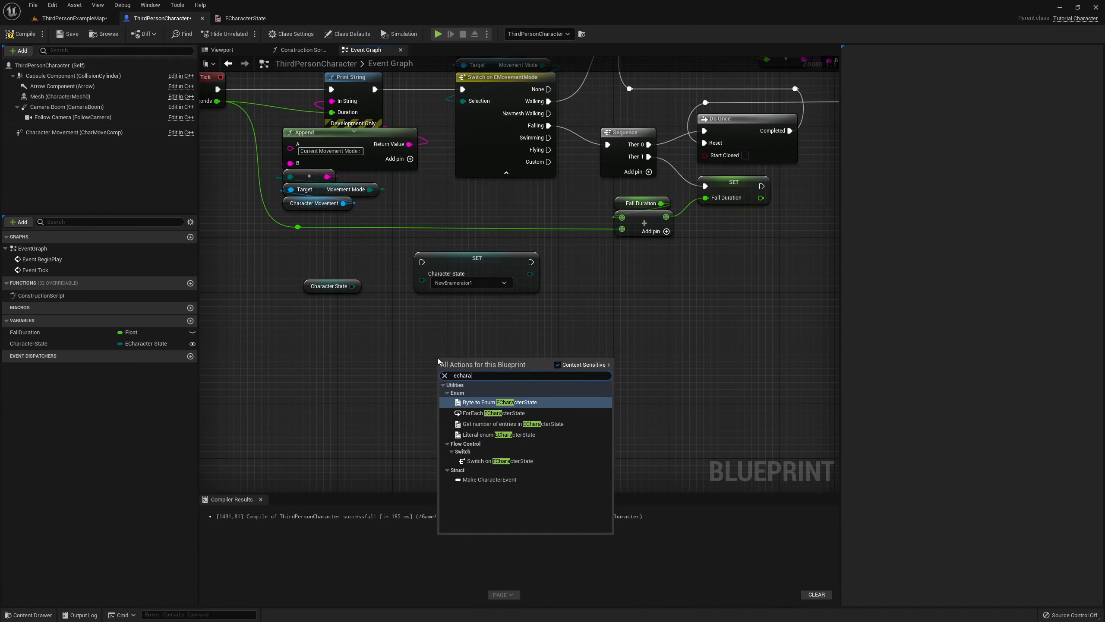
key(Return)
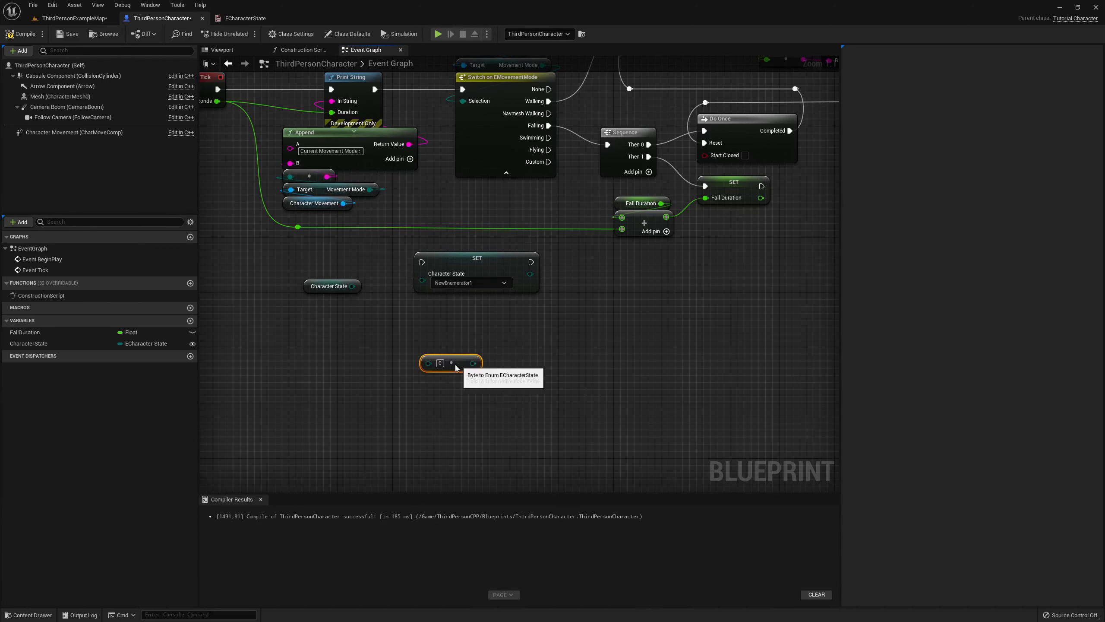
Place a SET Character State node fed by Byte to Enum, with byte value 1.
mouse_move(28, 344)
alt+mouse_down()
mouse_move(527, 342)
mouse_move(553, 321)
alt+mouse_up()
drag(450, 362, 521, 346)
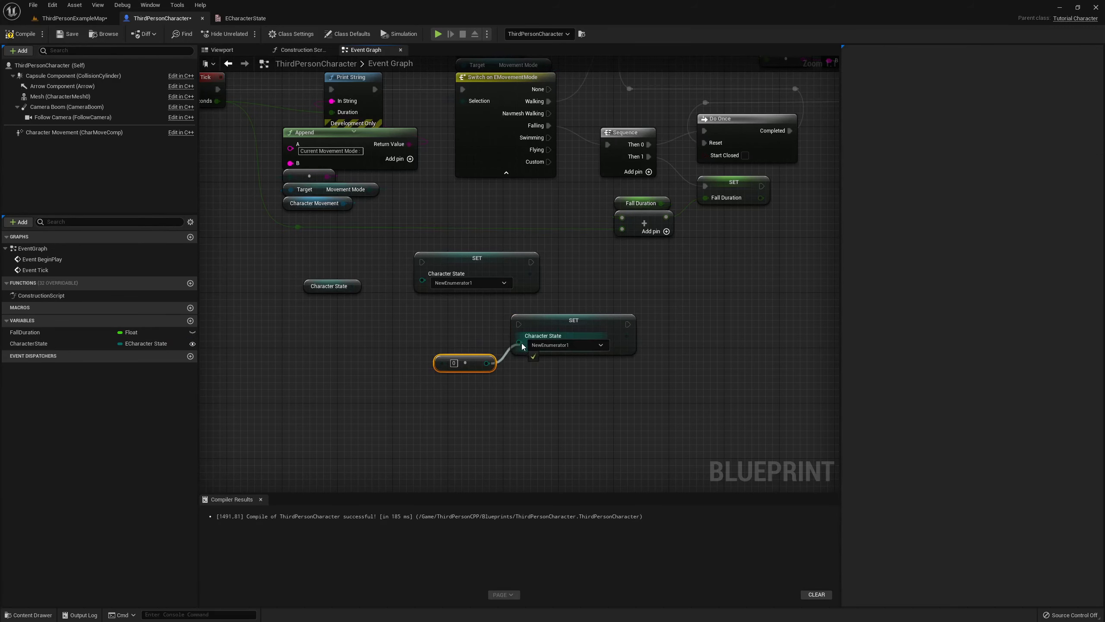
right_drag(476, 364, 467, 381)
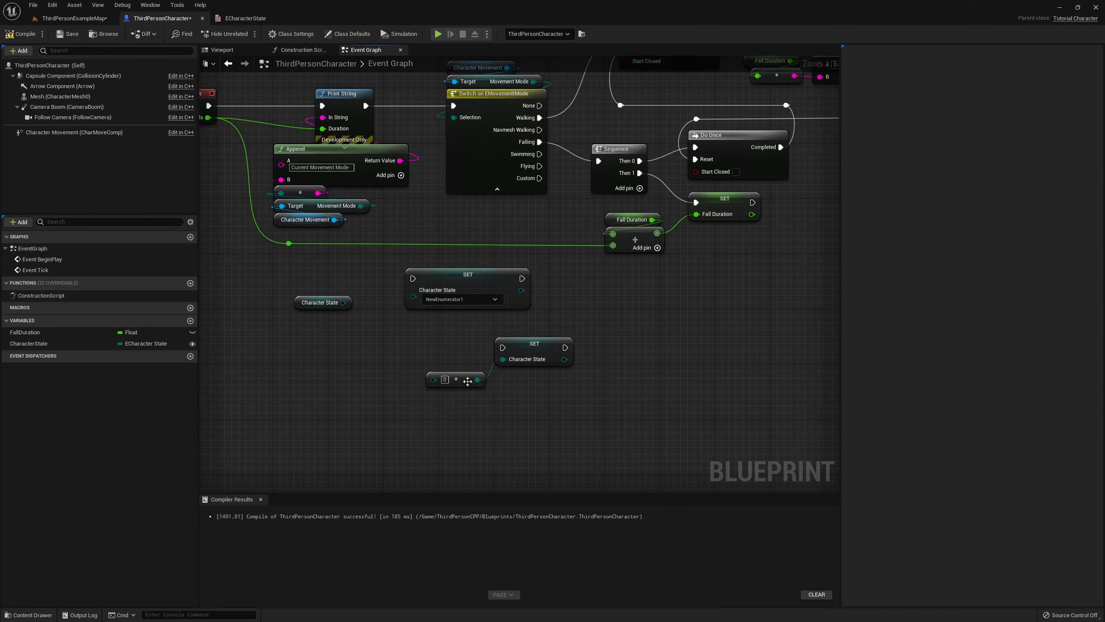
click(467, 381)
click(439, 379)
text(1)
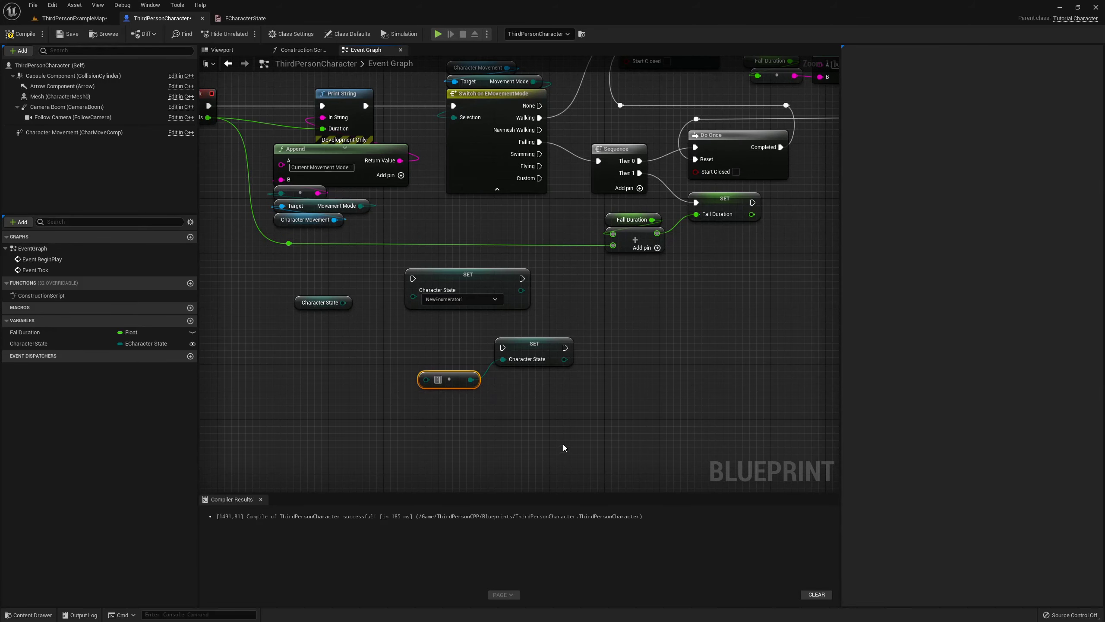
Review the SET node's Character State default value choices without changing them.
click(526, 362)
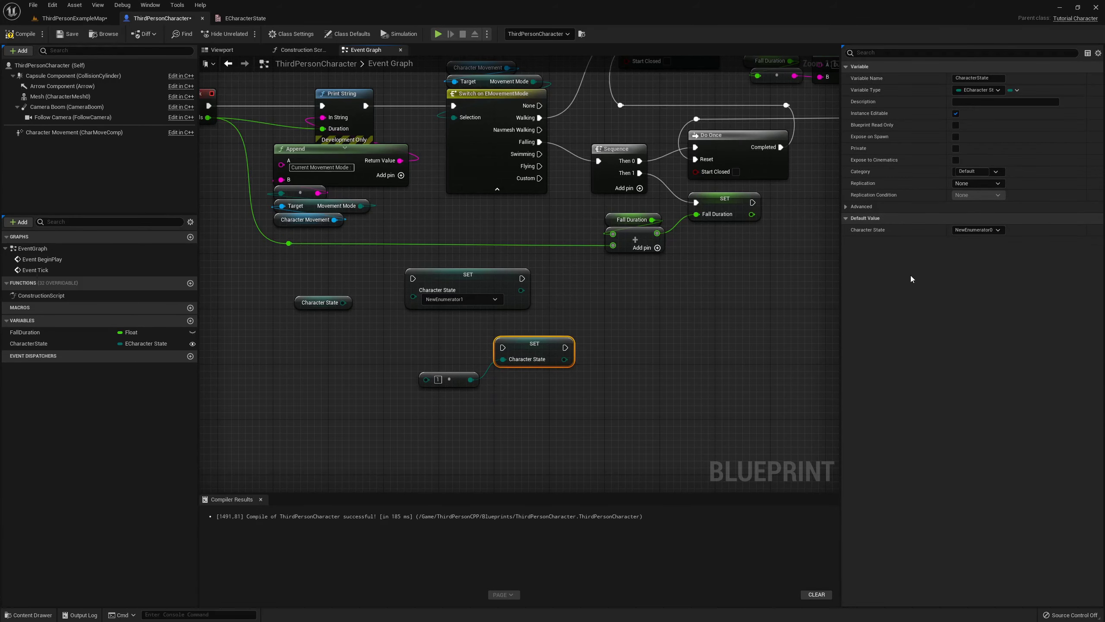
click(977, 229)
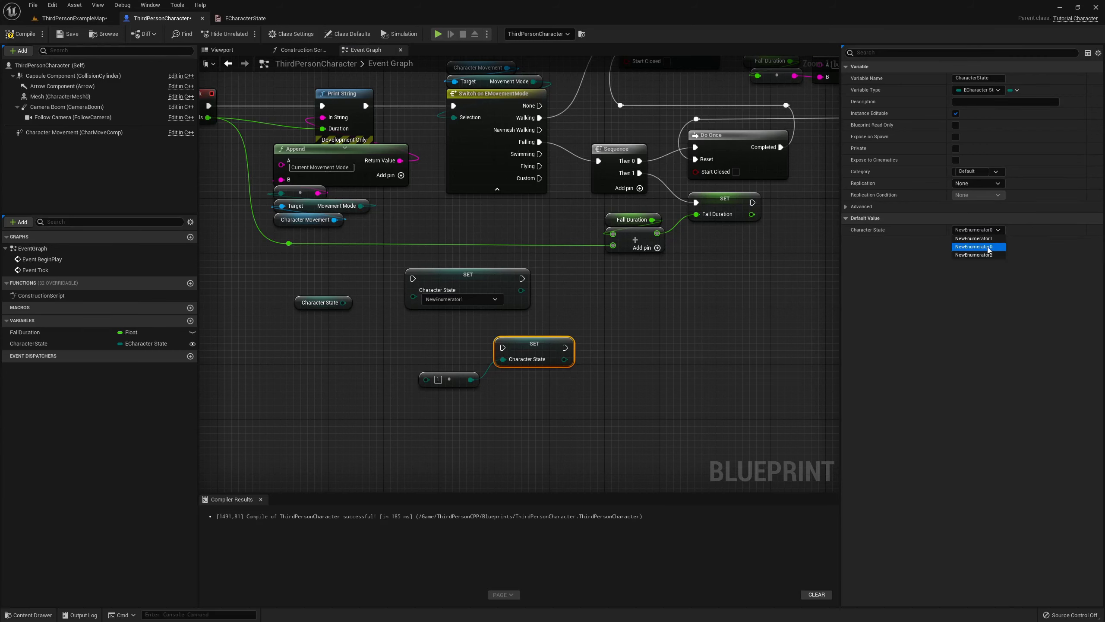
click(986, 247)
click(977, 229)
click(988, 247)
click(977, 230)
Move the SET node and byte literal beside Event BeginPlay and wire BeginPlay into SET.
click(602, 303)
right_drag(602, 303, 627, 368)
scroll(625, 368, down, 2)
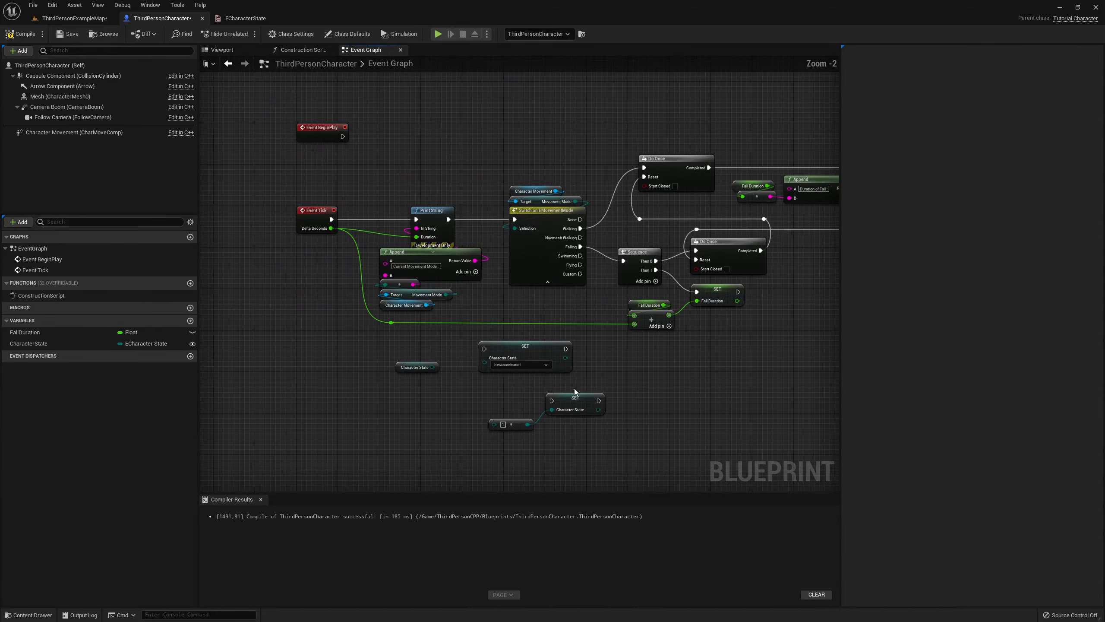
drag(618, 444, 479, 383)
drag(574, 398, 501, 123)
right_drag(432, 117, 438, 144)
scroll(438, 144, up, 2)
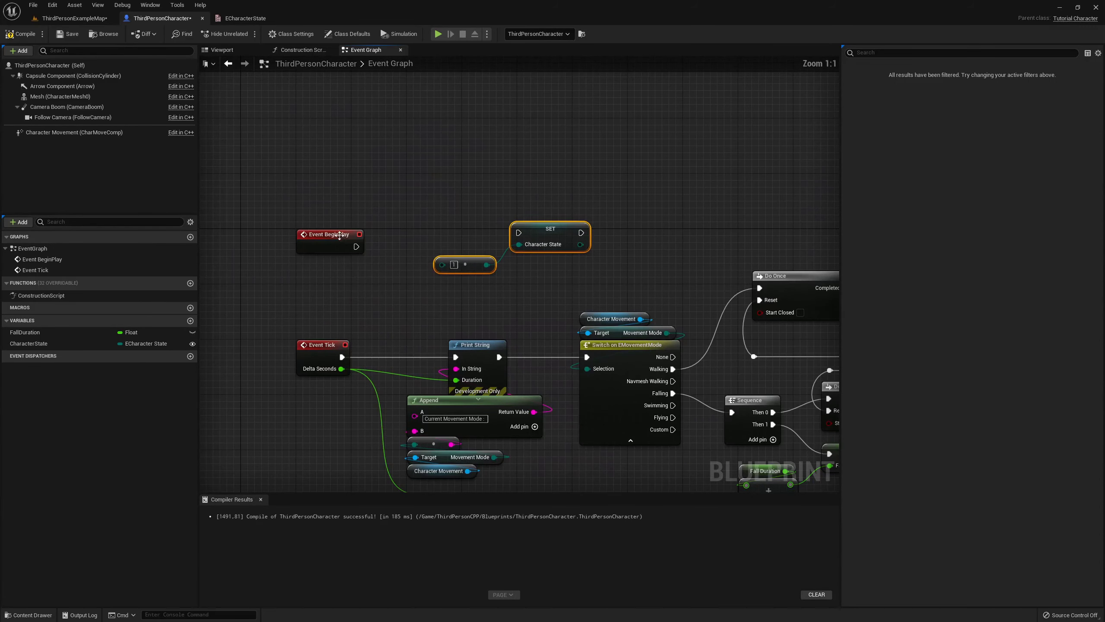
mouse_move(361, 248)
mouse_down()
mouse_move(519, 232)
mouse_move(505, 249)
mouse_up()
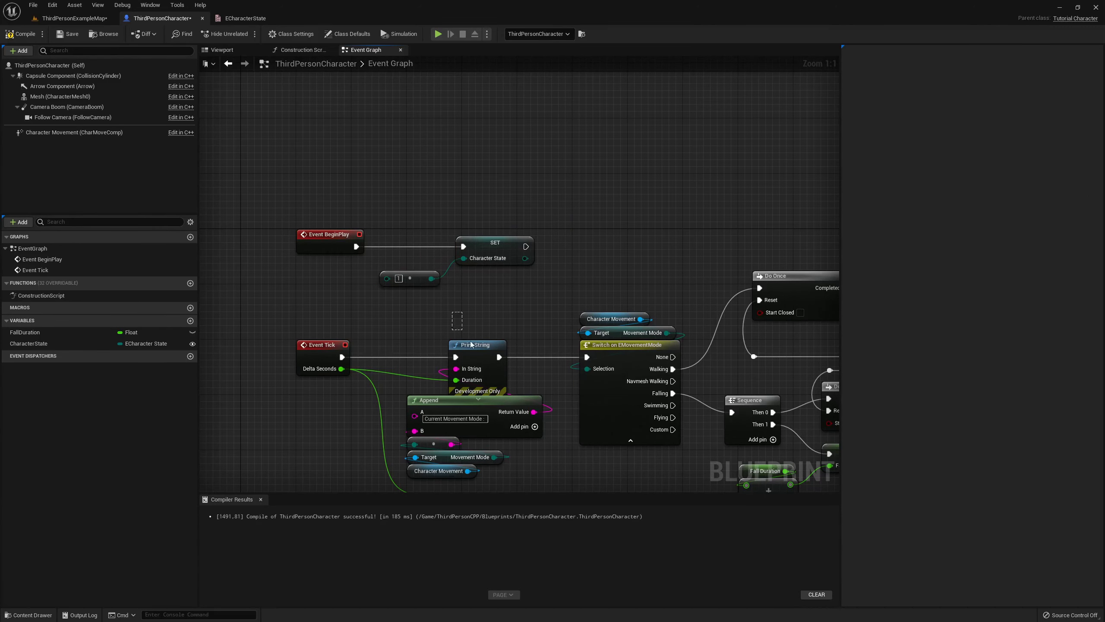
Add a Print String after the SET node, printing the Character State value.
click(476, 345)
key(ctrl+c)
right_drag(479, 330, 451, 346)
key(ctrl+v)
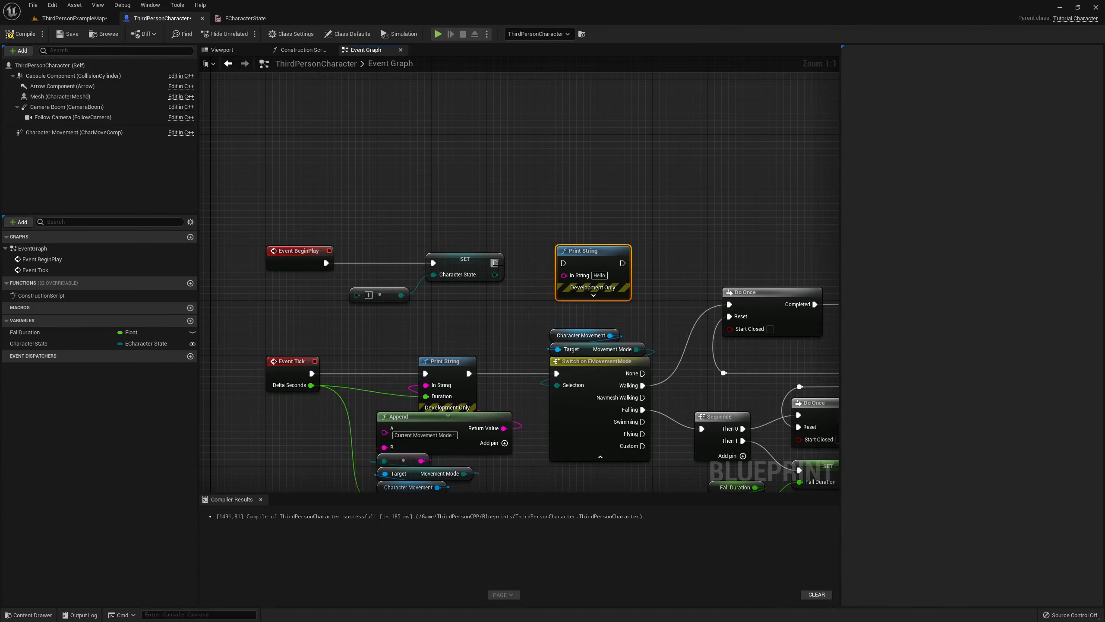
drag(496, 262, 563, 262)
mouse_move(494, 274)
mouse_down()
mouse_move(564, 275)
mouse_move(624, 251)
mouse_up()
drag(530, 283, 557, 291)
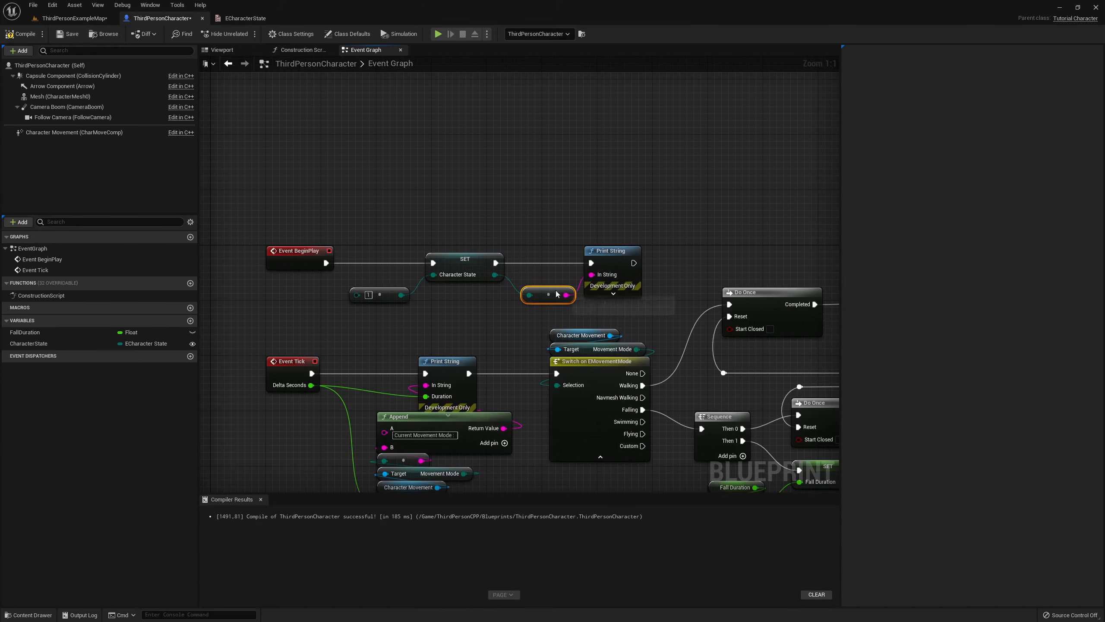
Set the Print String duration to 5, then compile and save the blueprint.
click(613, 293)
drag(635, 283, 642, 249)
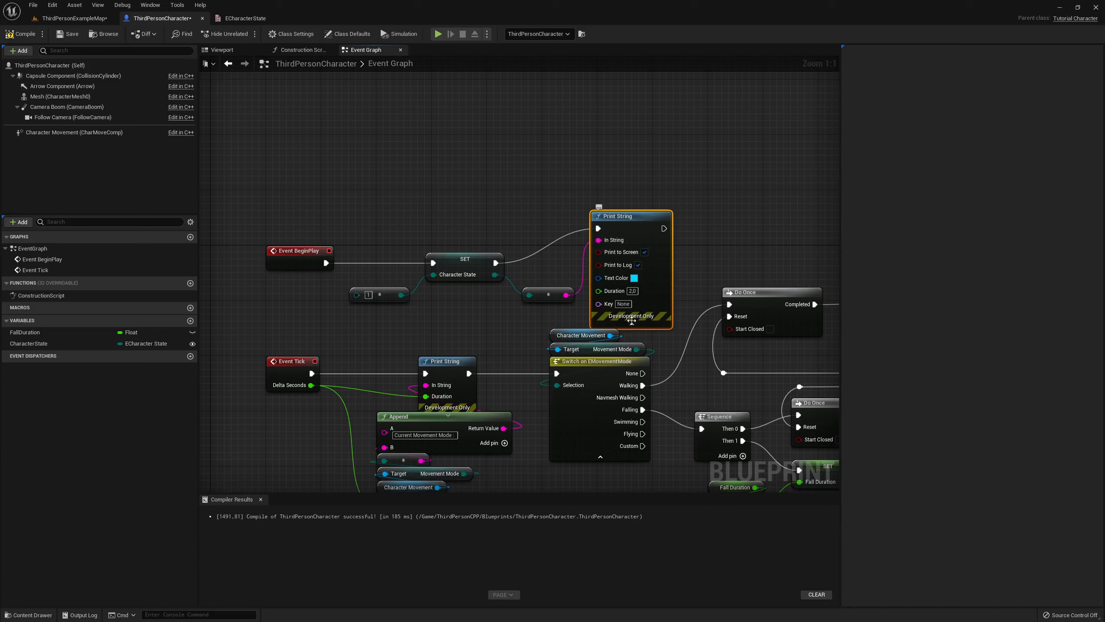
click(632, 291)
text(5)
click(553, 225)
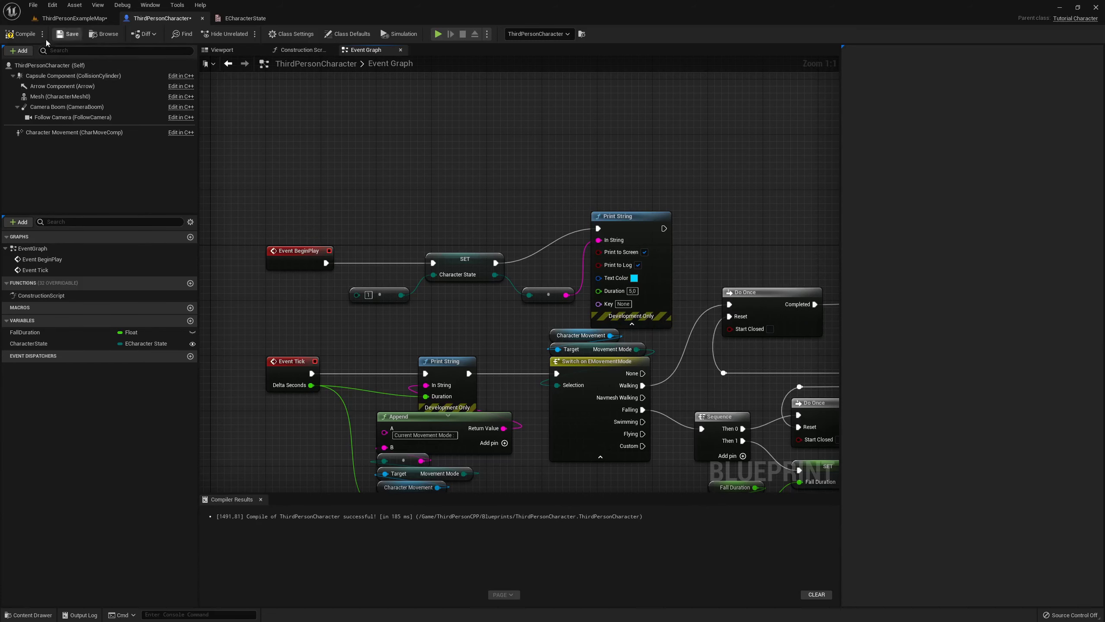
click(20, 33)
click(67, 33)
Set the SET node's Character State to NewEnumerator1, then compile and save.
click(463, 264)
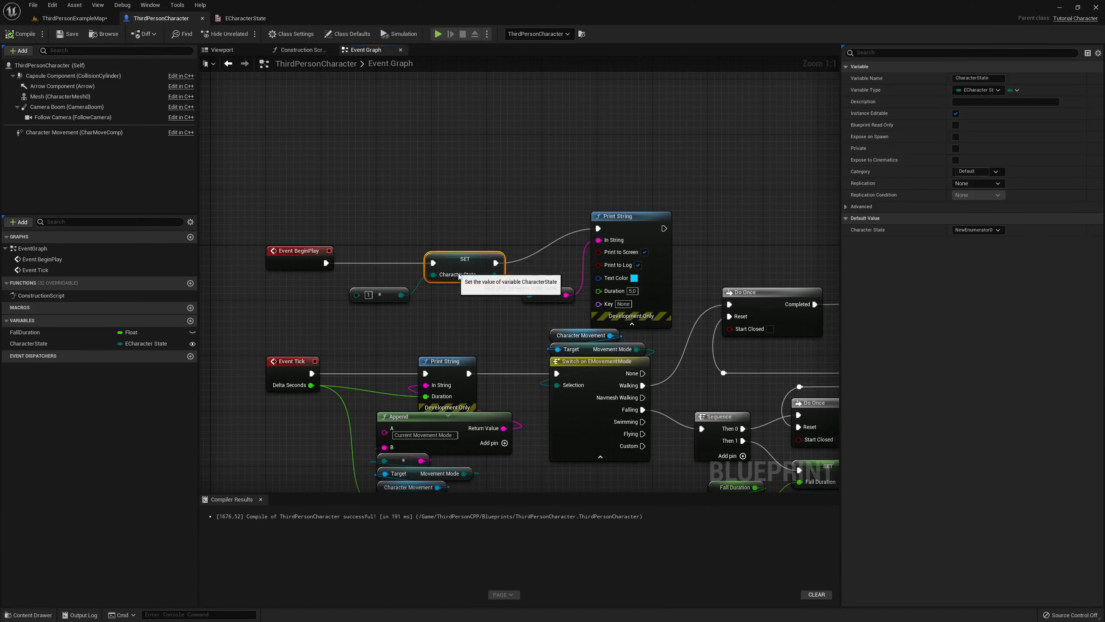
click(978, 230)
click(991, 239)
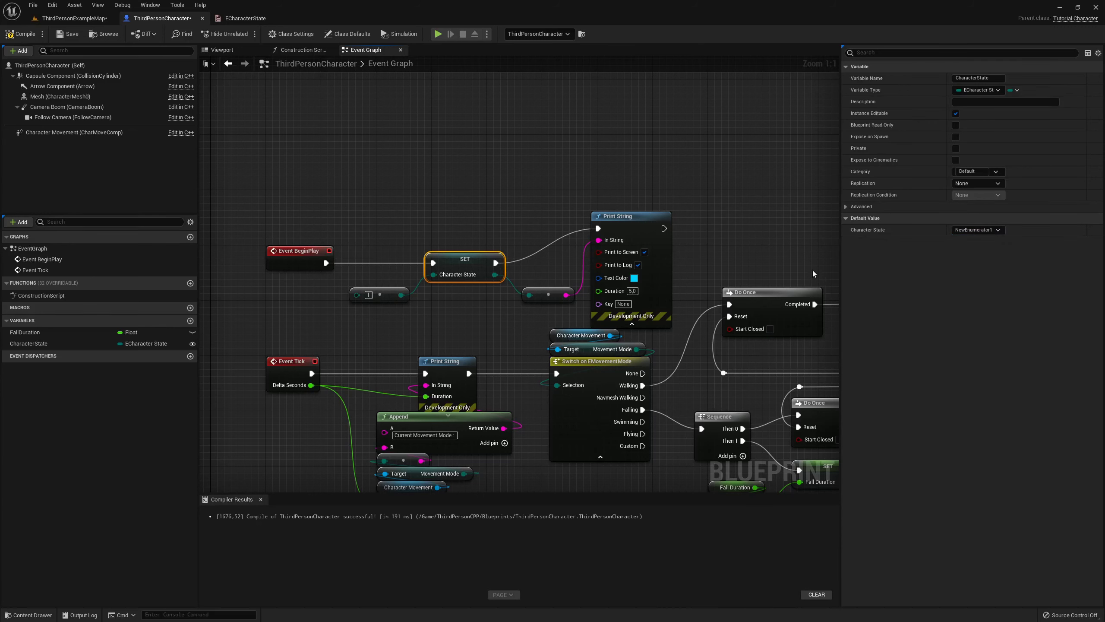
click(19, 34)
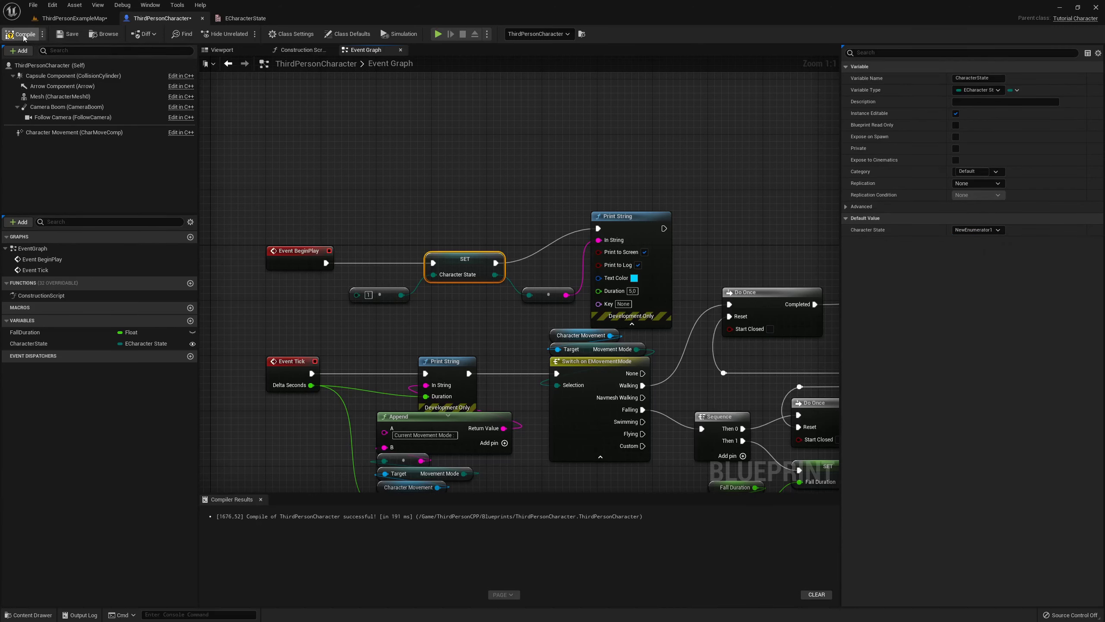
click(68, 33)
Confirm the CharacterState variable's default value remains NewEnumerator1.
click(57, 344)
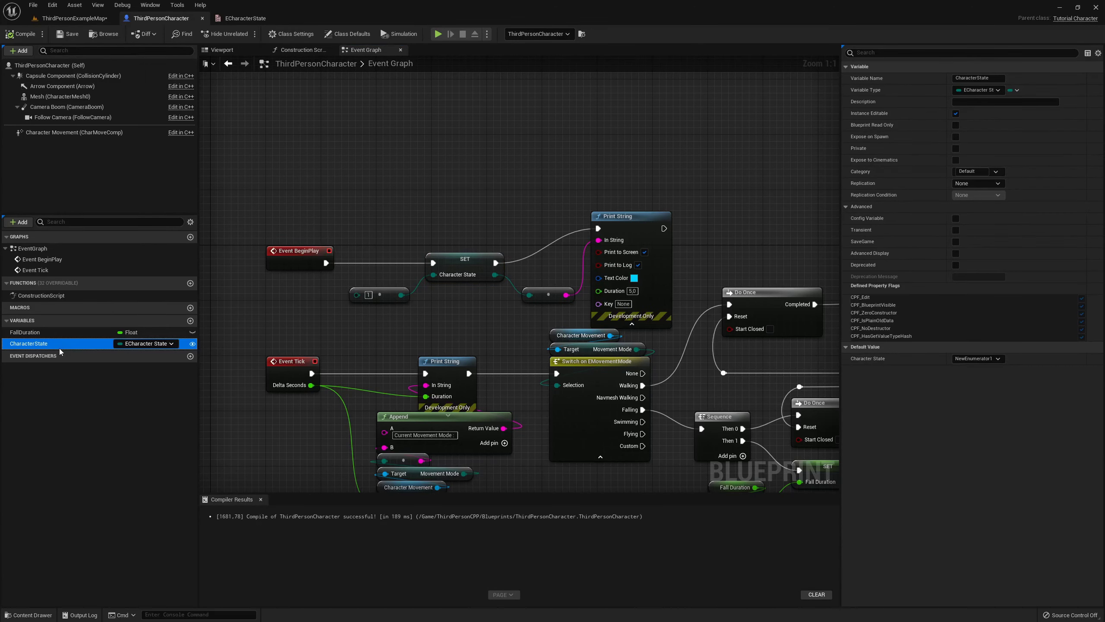
click(975, 359)
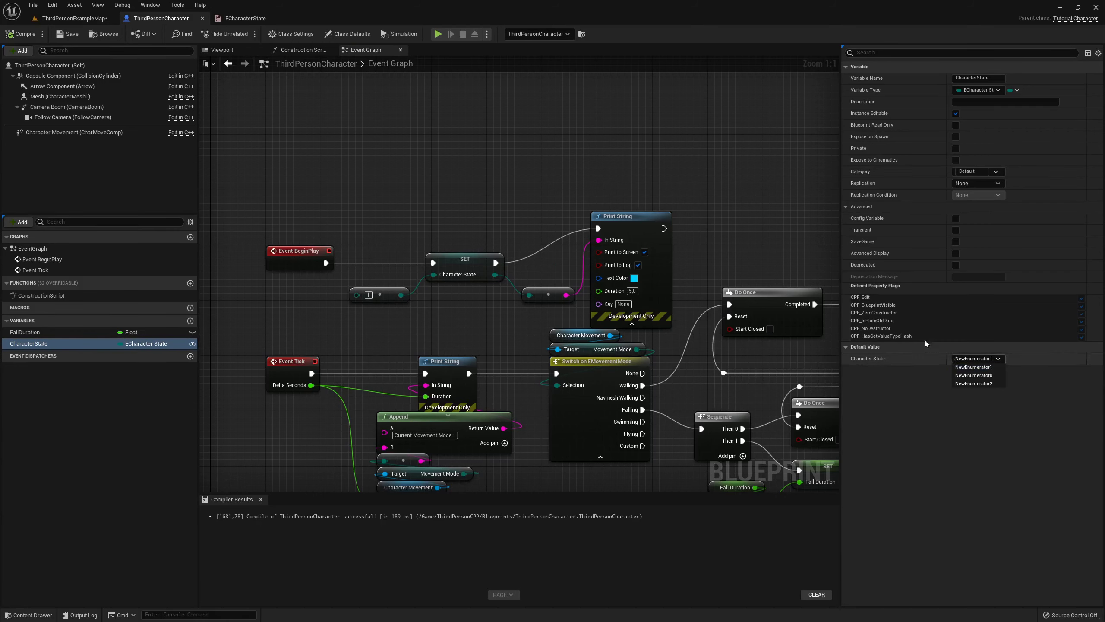
click(964, 368)
click(72, 17)
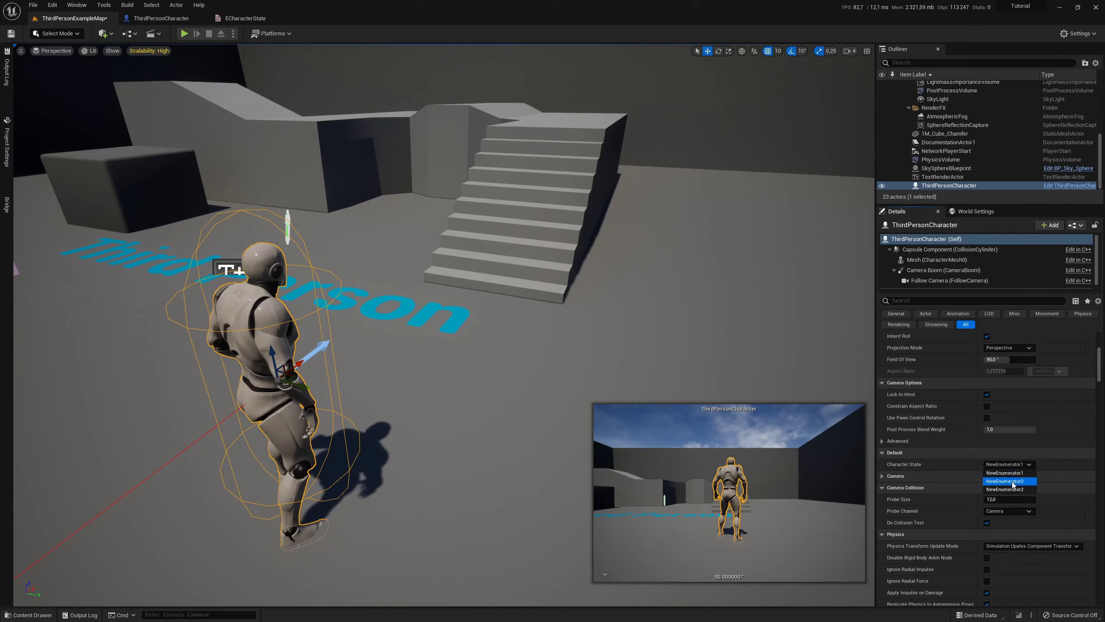
click(184, 34)
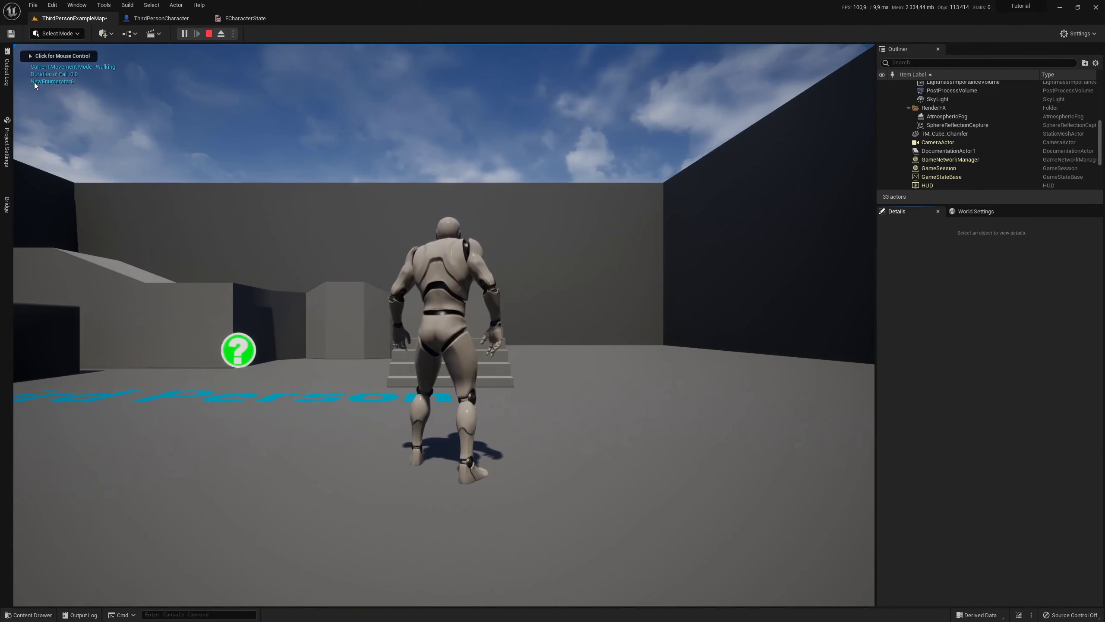
click(209, 34)
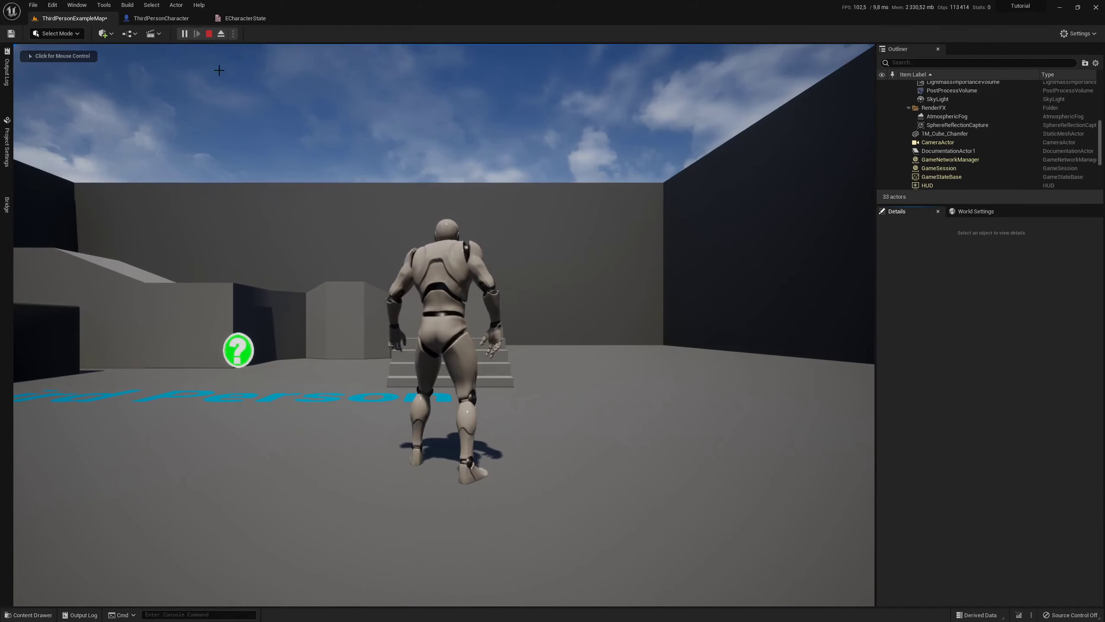
click(188, 18)
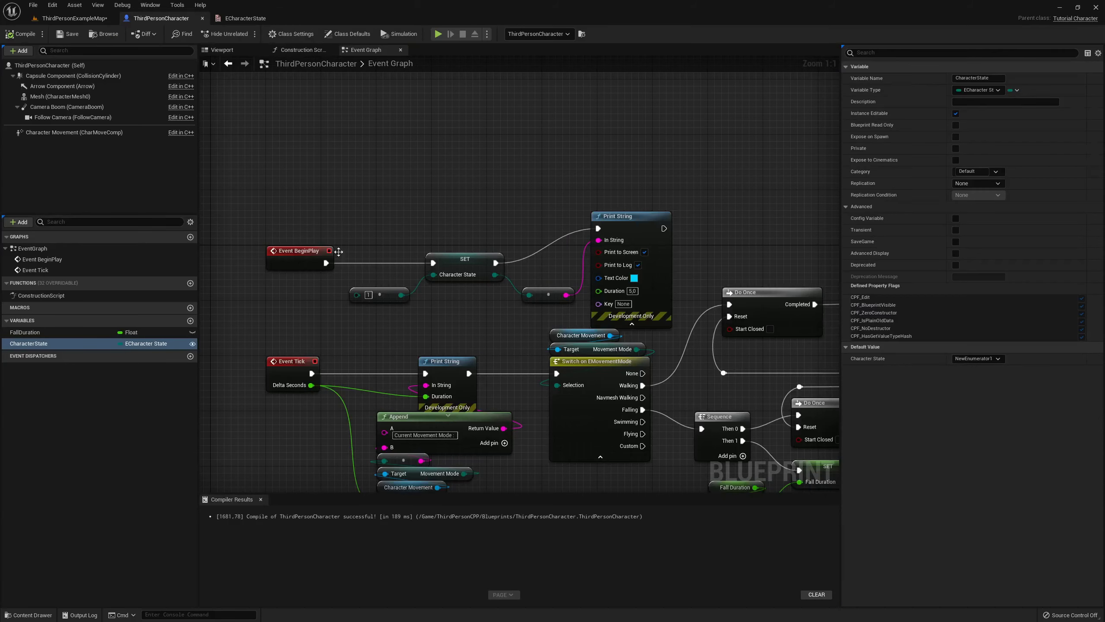
Delete the SET and Print String nodes after Event BeginPlay and recompile the blueprint.
click(462, 264)
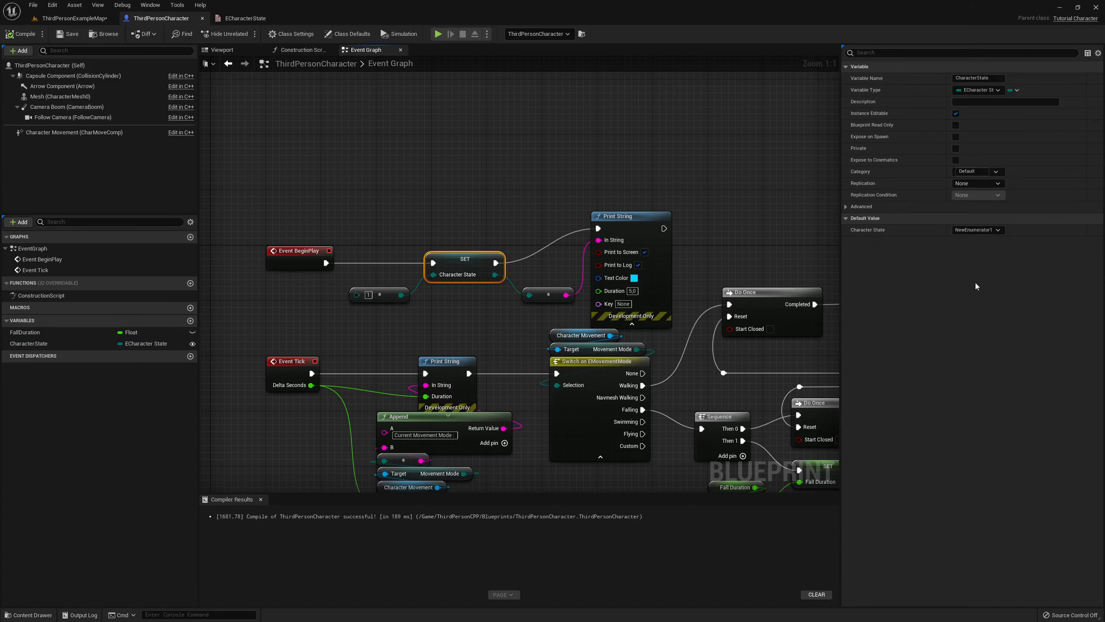
click(977, 229)
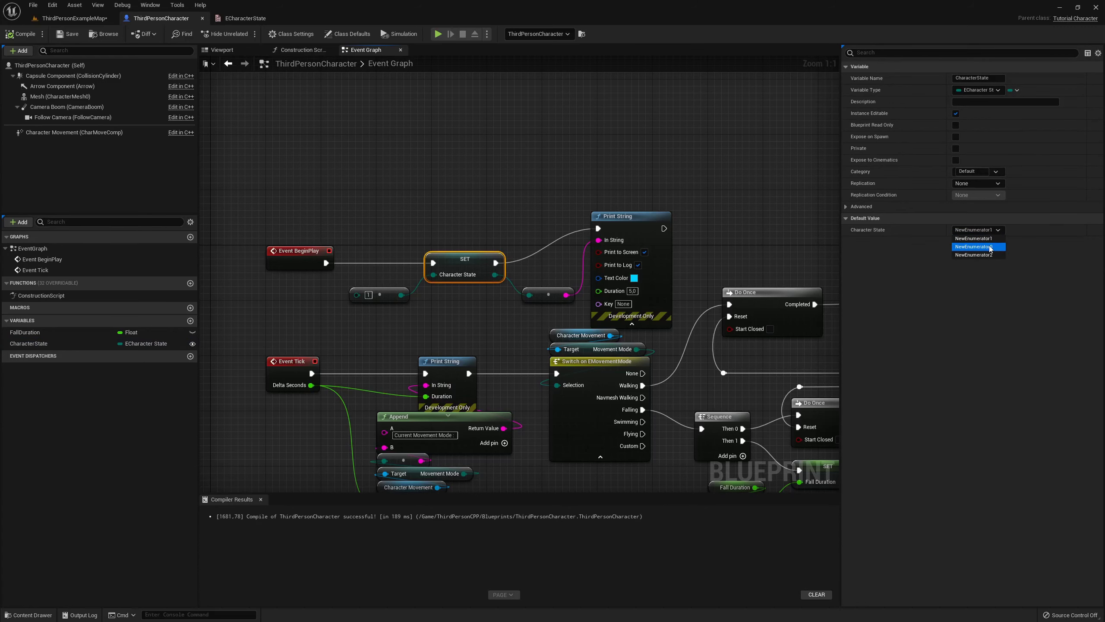
click(429, 207)
right_drag(409, 228, 404, 230)
scroll(404, 229, down, 2)
drag(386, 242, 596, 309)
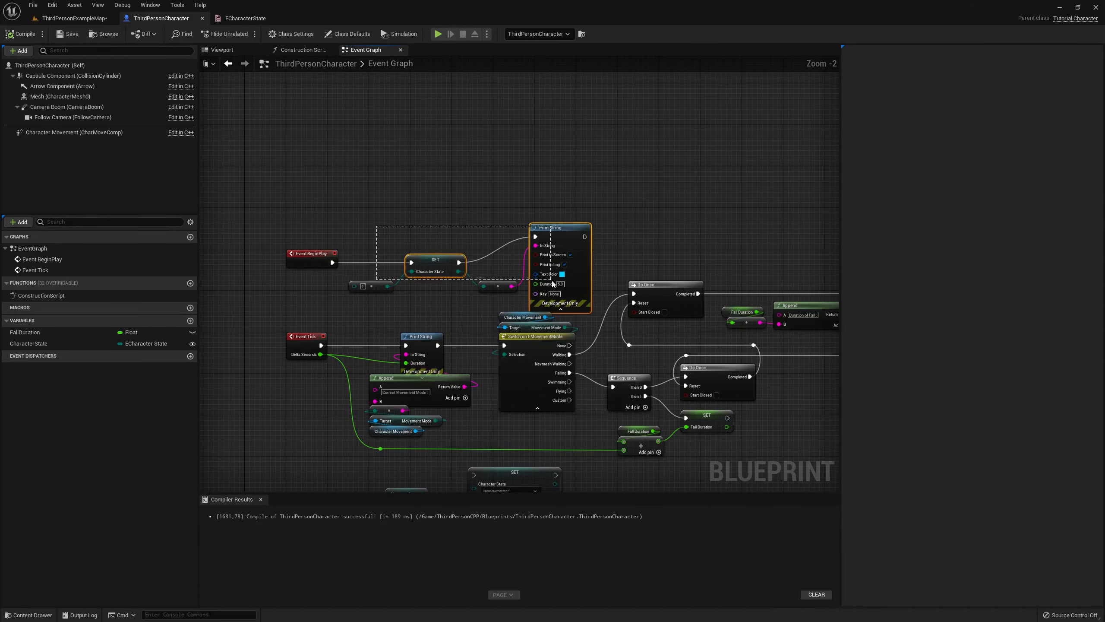
key(Delete)
click(9, 34)
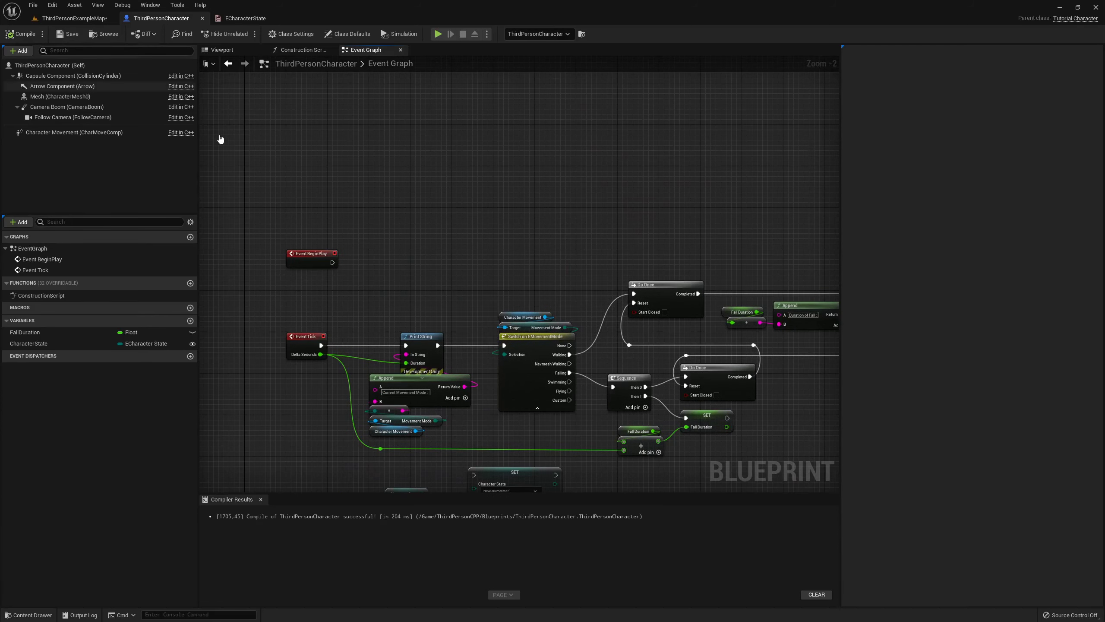
Inspect the lower graph, briefly selecting the Print String, Append and Character Movement nodes.
scroll(387, 121, down, 1)
right_drag(387, 121, 385, 173)
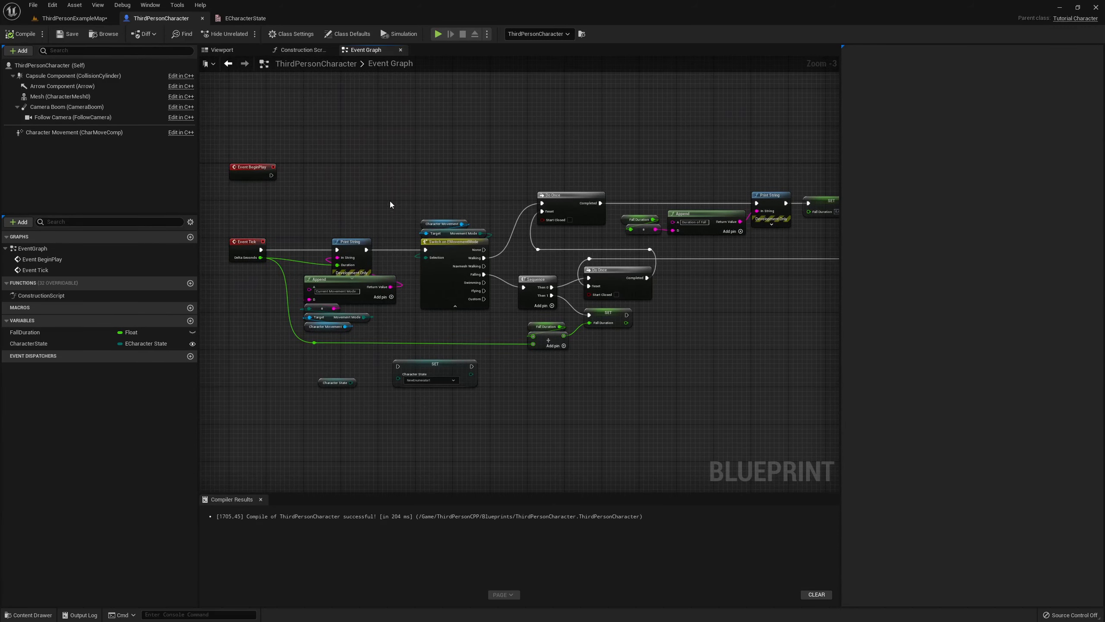
scroll(380, 214, up, 1)
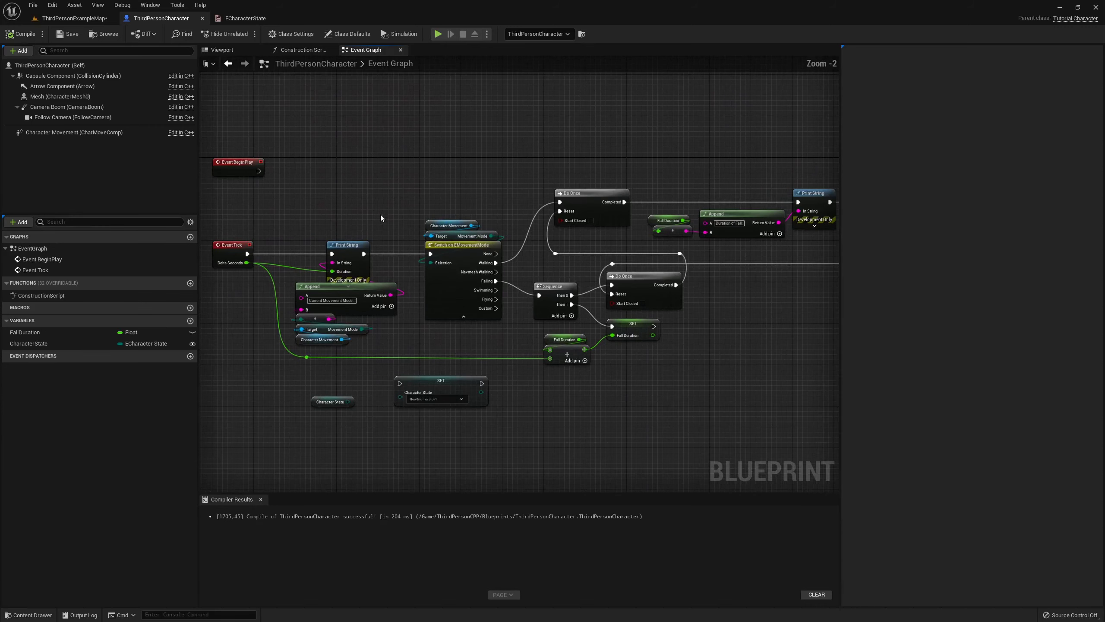
scroll(366, 224, up, 1)
scroll(366, 224, down, 1)
right_drag(369, 209, 353, 222)
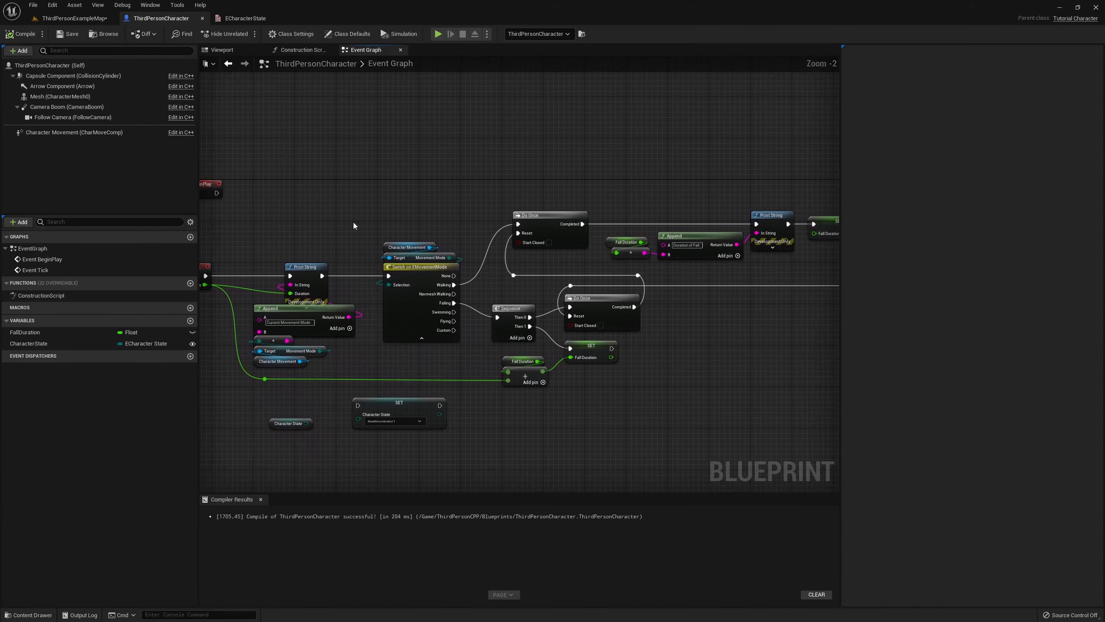
drag(333, 260, 278, 365)
click(390, 344)
right_drag(475, 203, 384, 183)
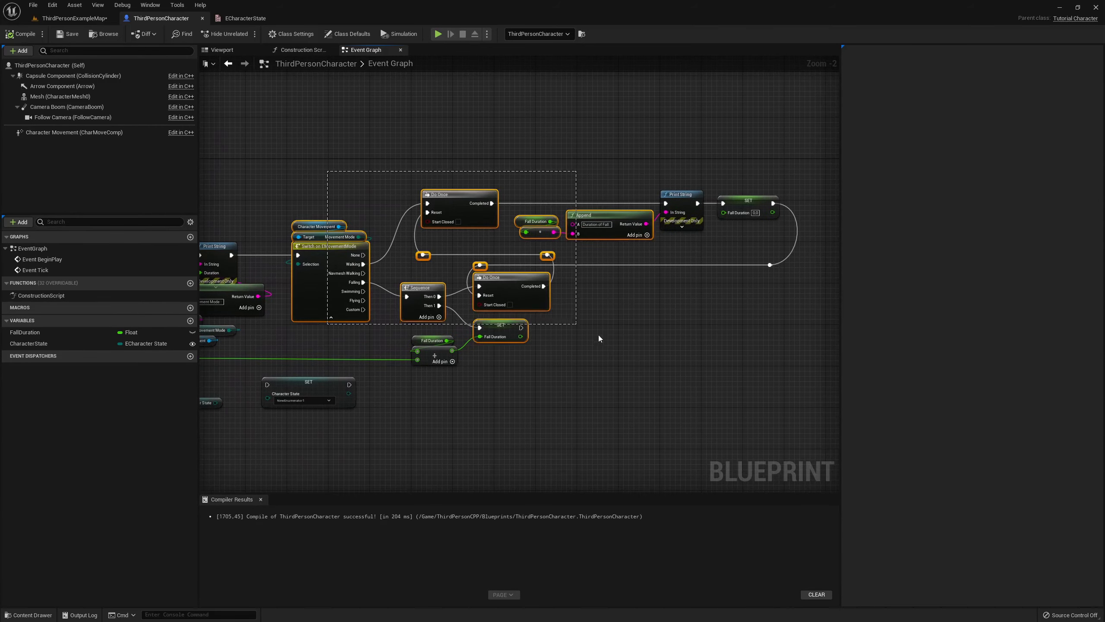
drag(291, 185, 780, 366)
click(588, 353)
scroll(435, 283, up, 2)
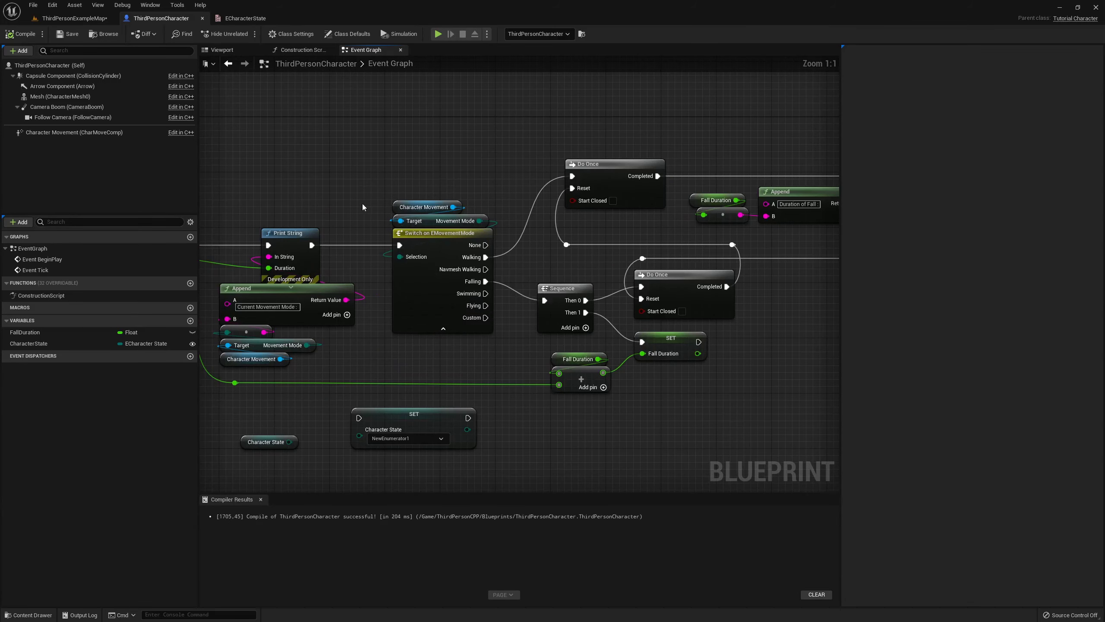
Inspect the Switch on EMovementMode node and bring Event BeginPlay and Event Tick into view.
click(454, 280)
scroll(440, 226, down, 2)
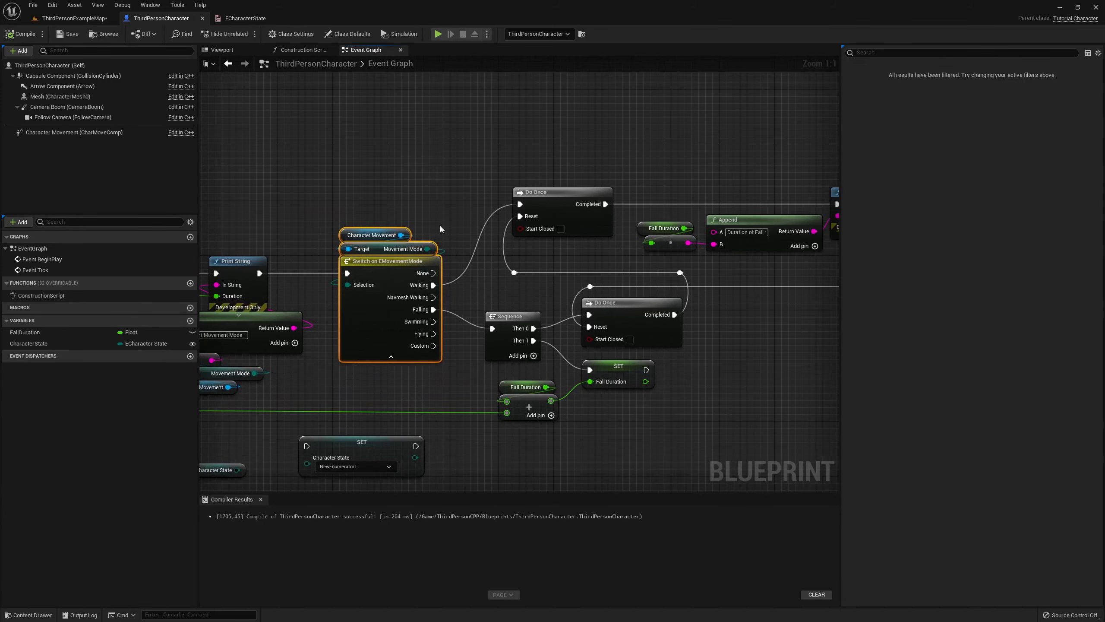
click(440, 225)
right_drag(441, 225, 420, 240)
scroll(411, 215, down, 1)
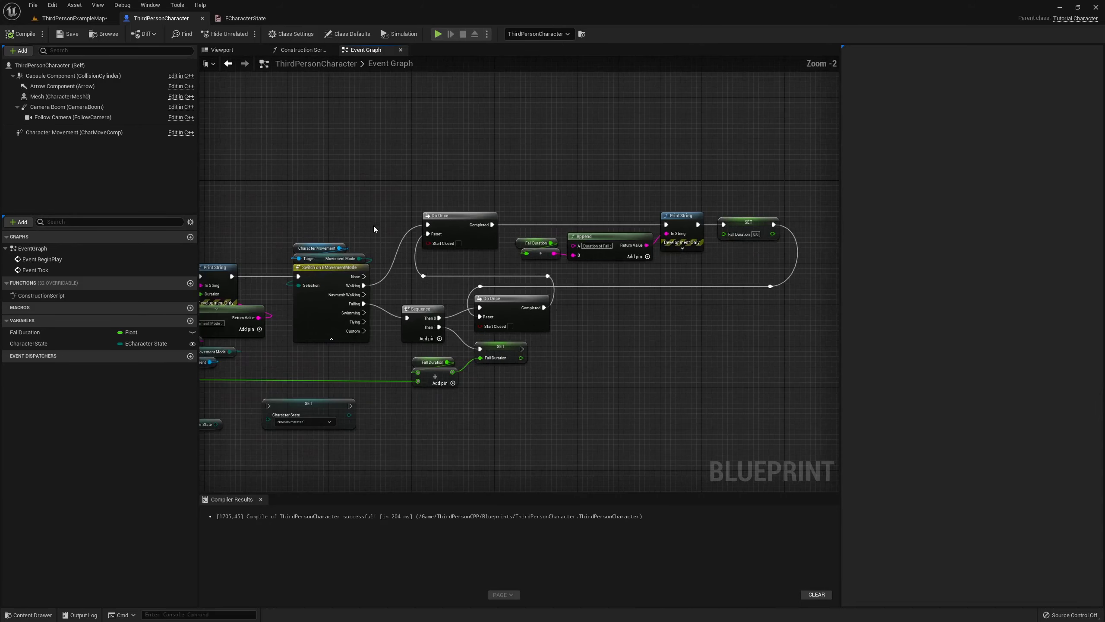
right_drag(411, 294, 463, 294)
right_drag(383, 353, 390, 310)
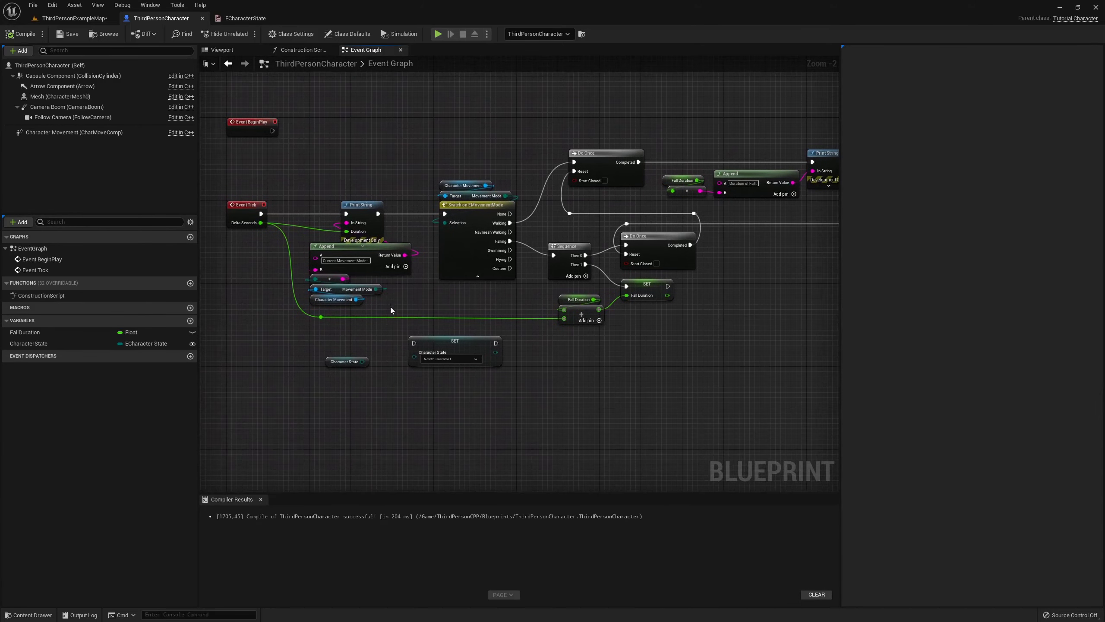
Check the Character State getter and SET nodes, then recentre on Event BeginPlay and Event Tick.
drag(298, 333, 468, 387)
right_drag(533, 343, 525, 355)
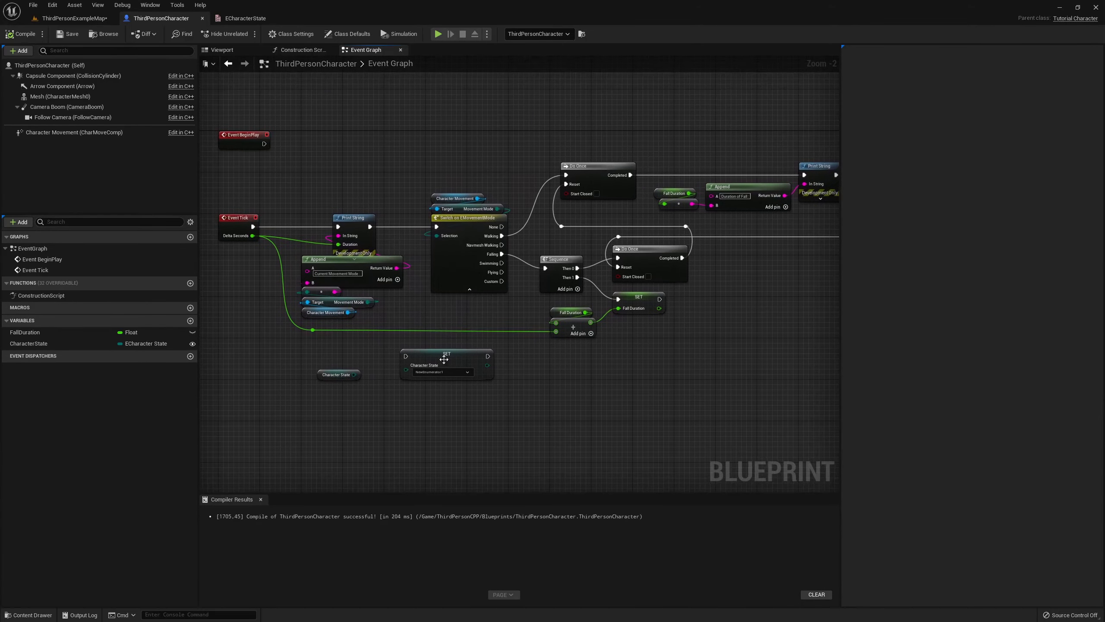
drag(337, 348, 441, 398)
click(556, 364)
right_drag(377, 200, 331, 232)
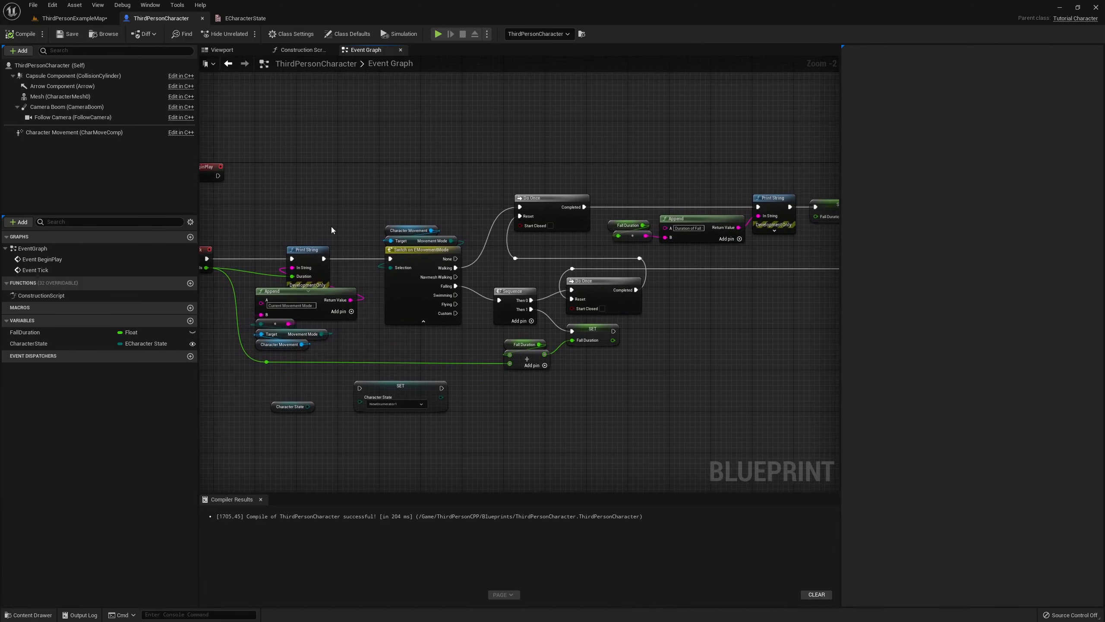
right_drag(428, 289, 528, 264)
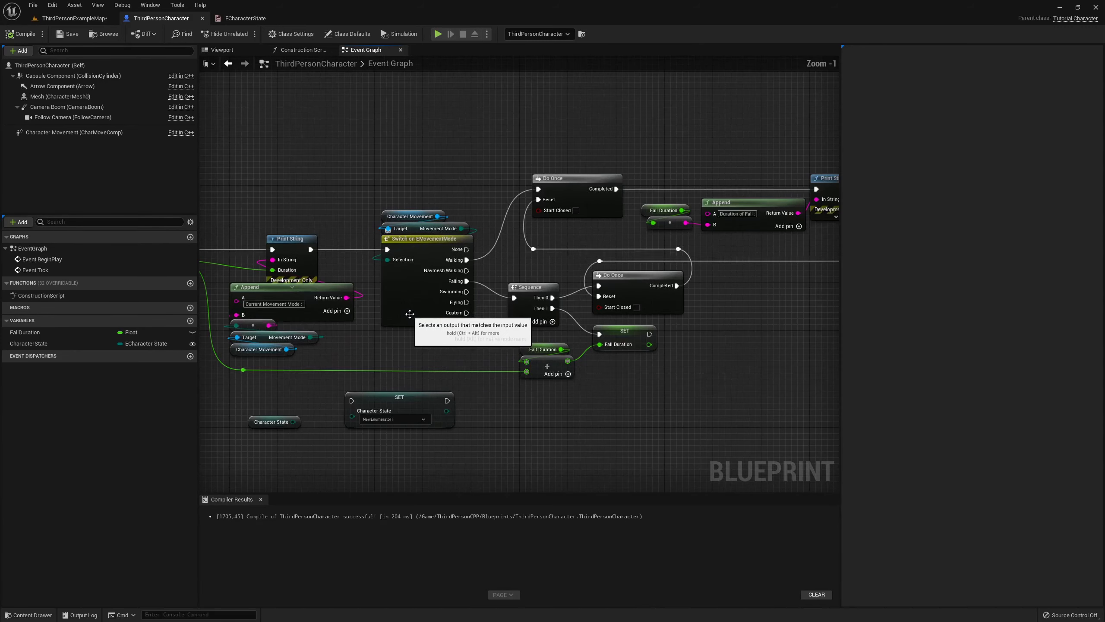
scroll(528, 263, down, 1)
right_drag(420, 227, 574, 197)
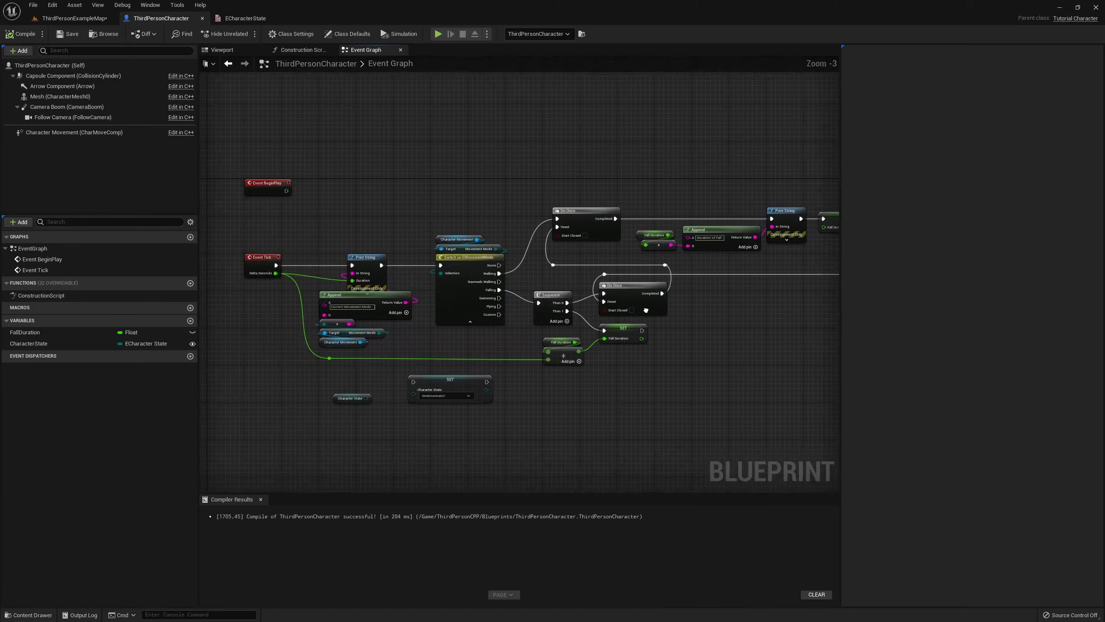
right_drag(378, 216, 377, 143)
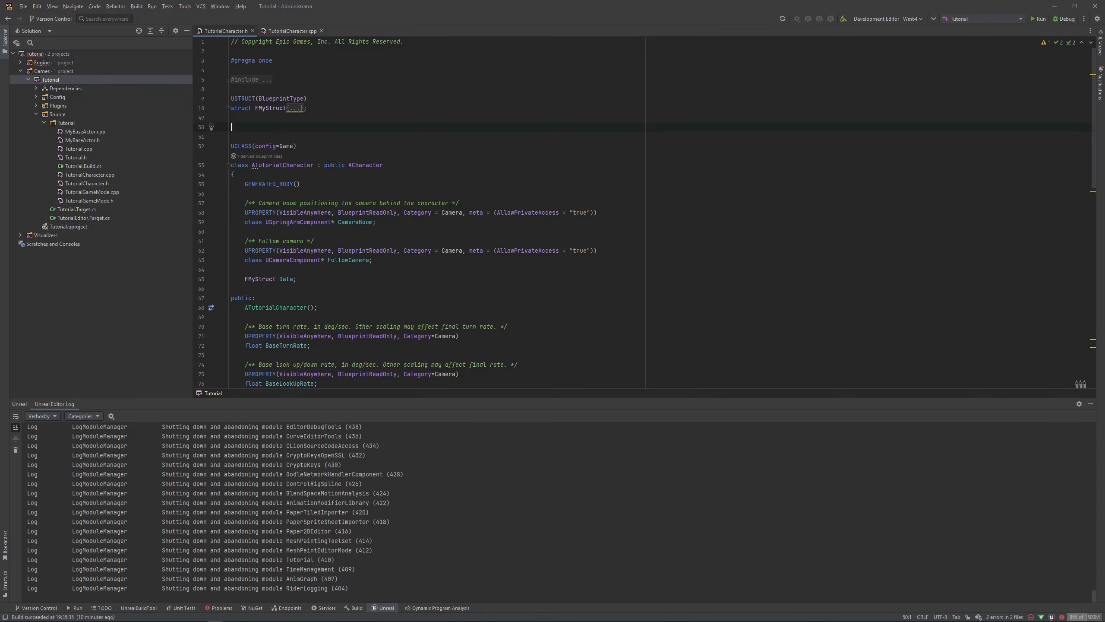
Insert an enum declaration named ECharacterState in TutorialCharacter.h.
text(enum)
key(Return)
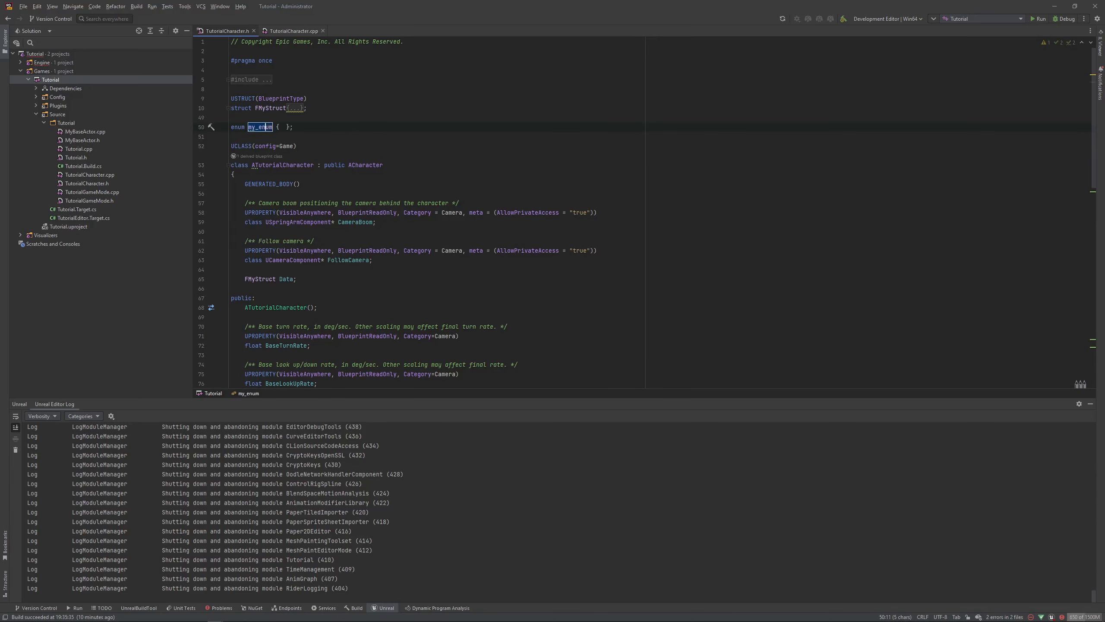
key(ctrl+space)
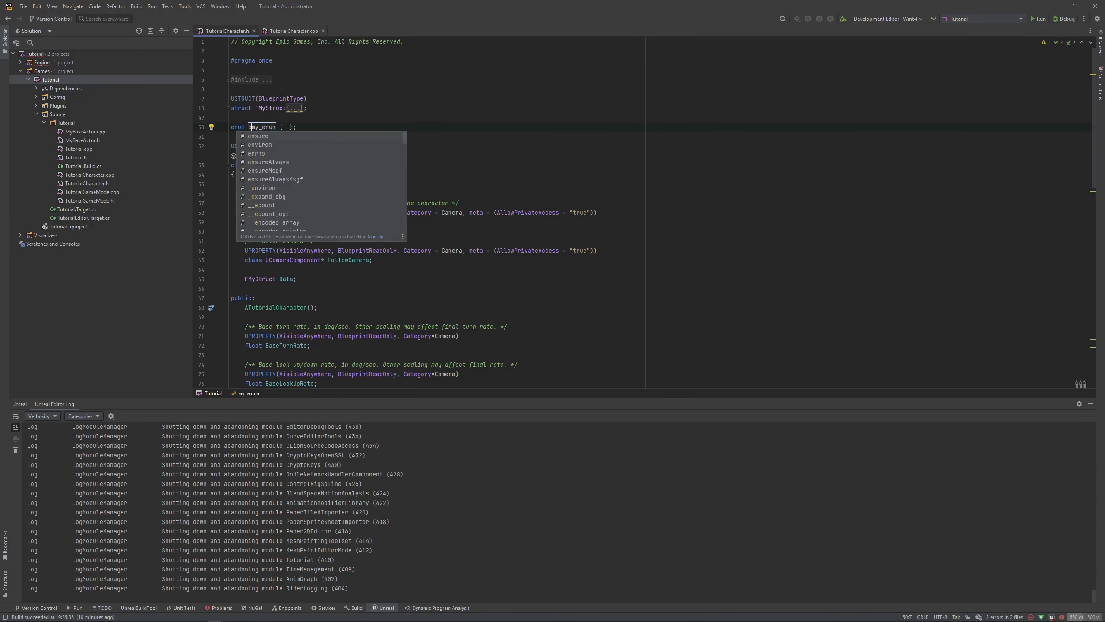
key(Escape)
text(E)
key(Escape)
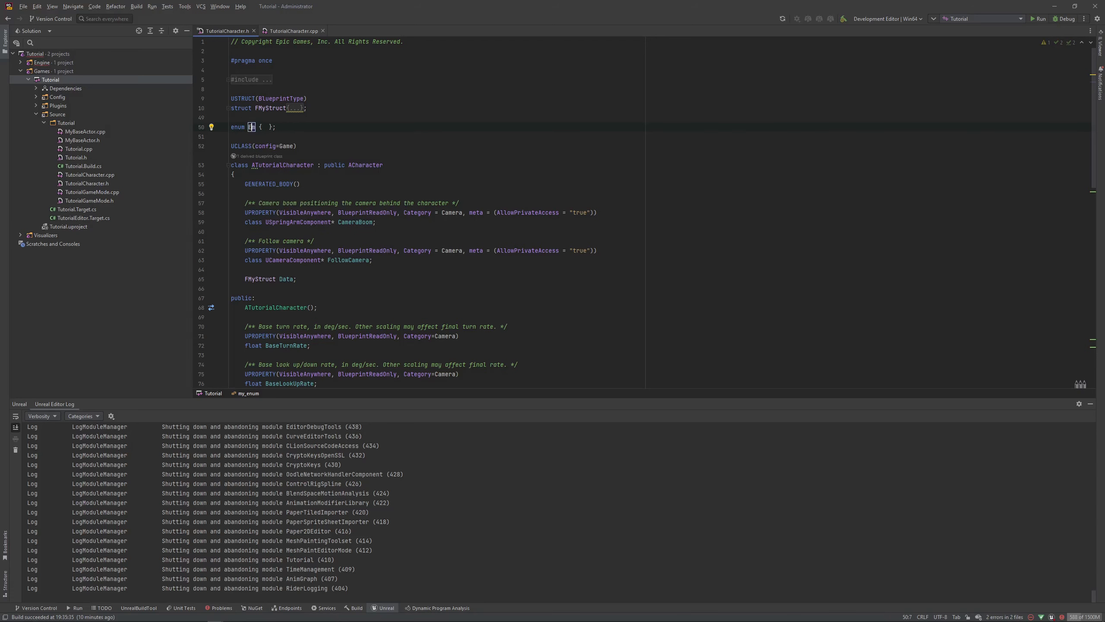
text(Chara)
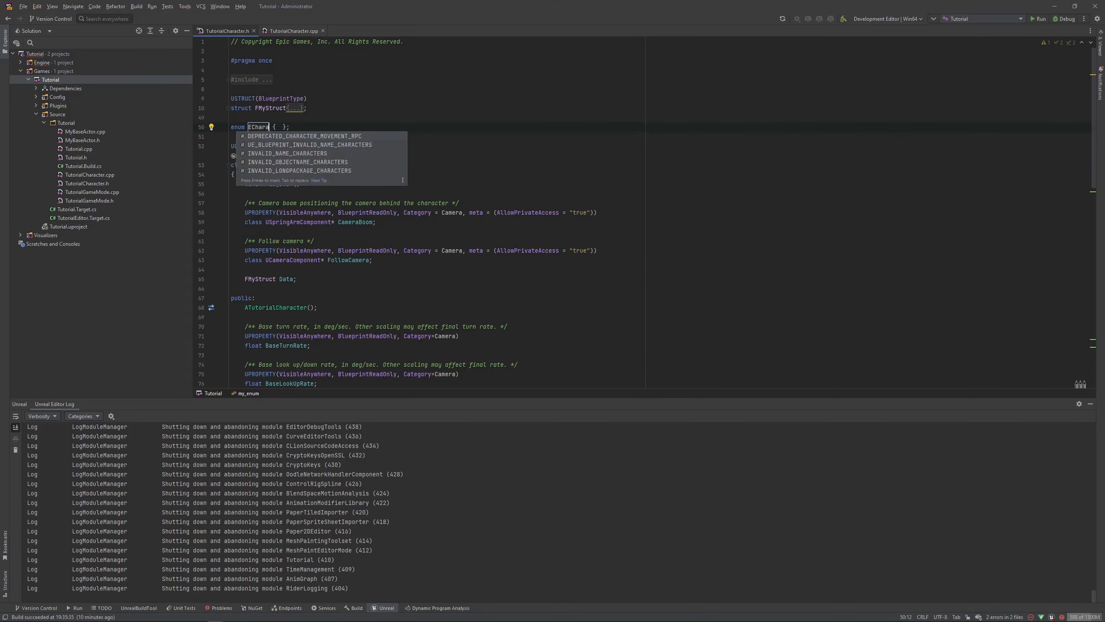
text(cterState)
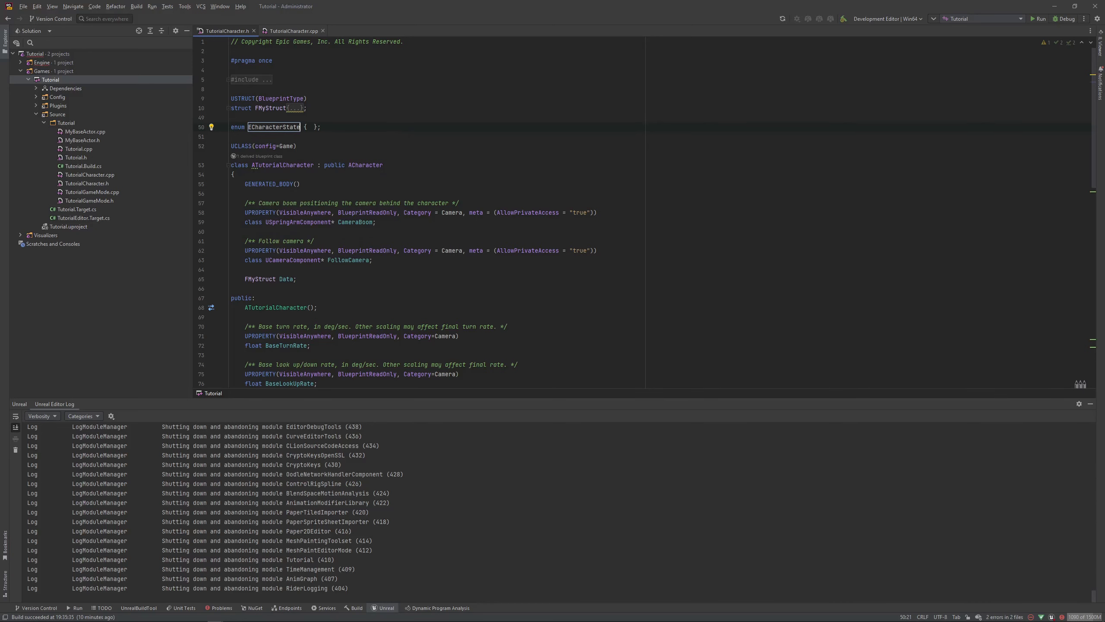
key(Return)
text(Wal)
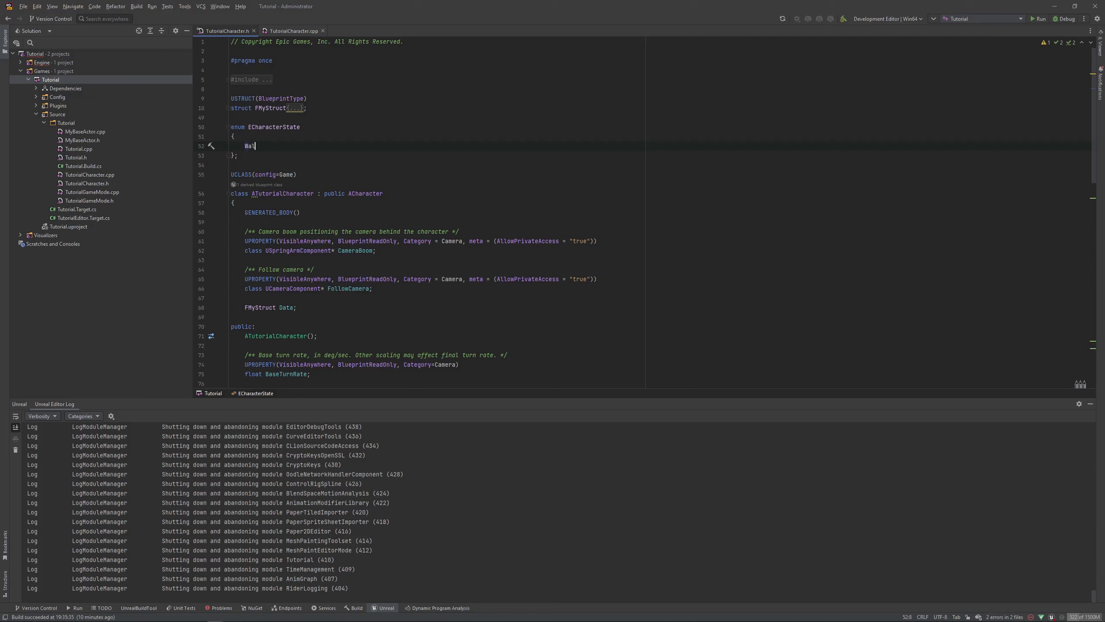
Add the Walking, Falling and Swimming entries to the ECharacterState enum.
text(kin)
text(g,)
key(Return)
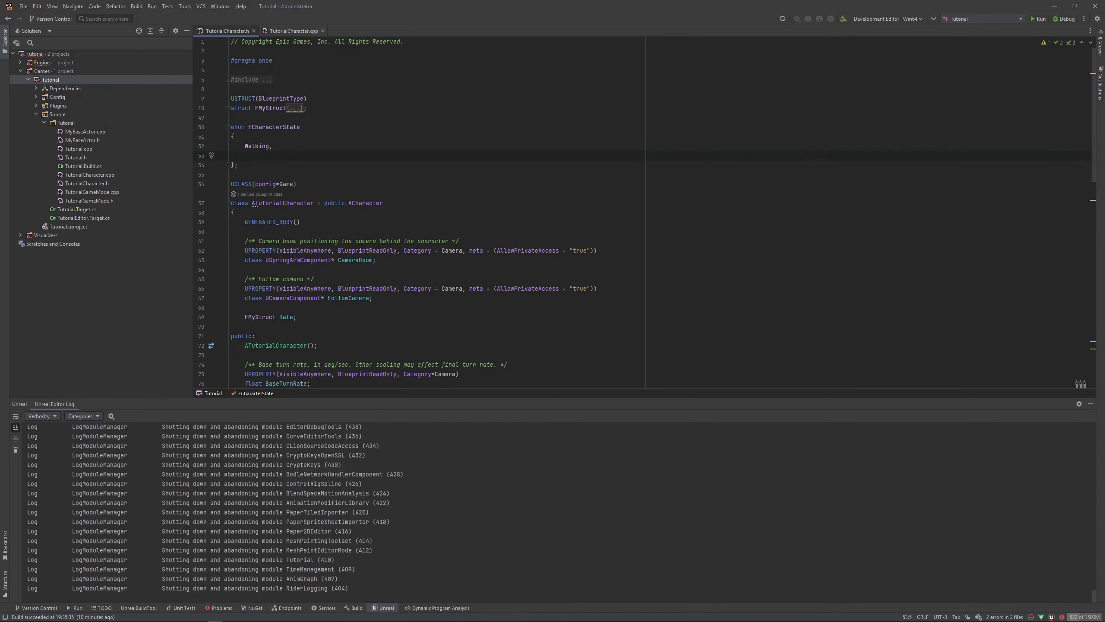
key(BackSpace)
text(Fa)
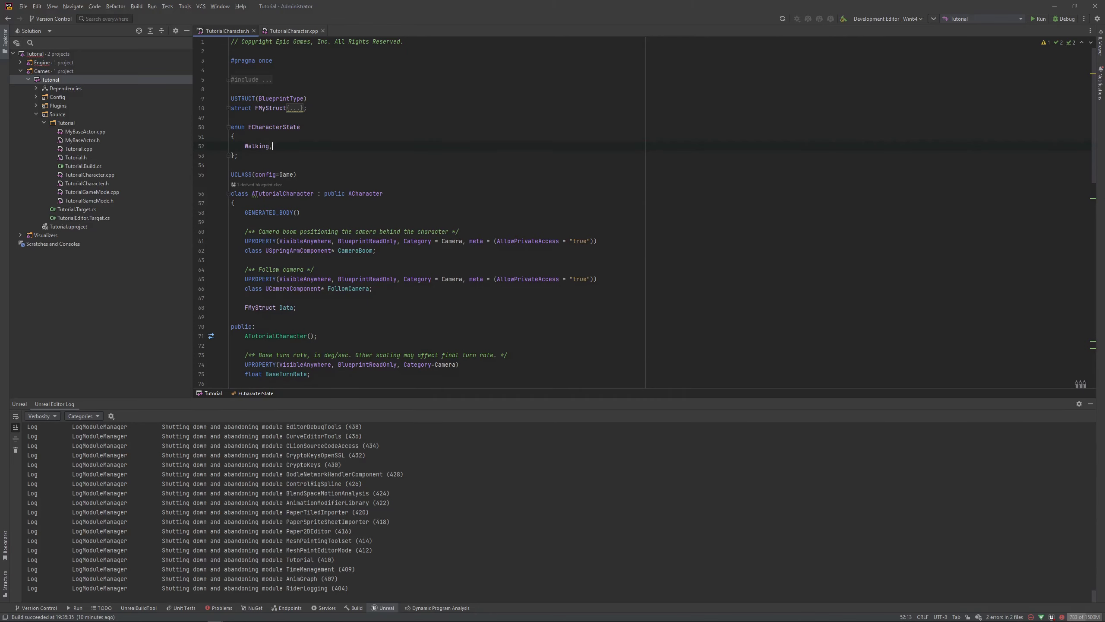
key(Return)
text(Falling,)
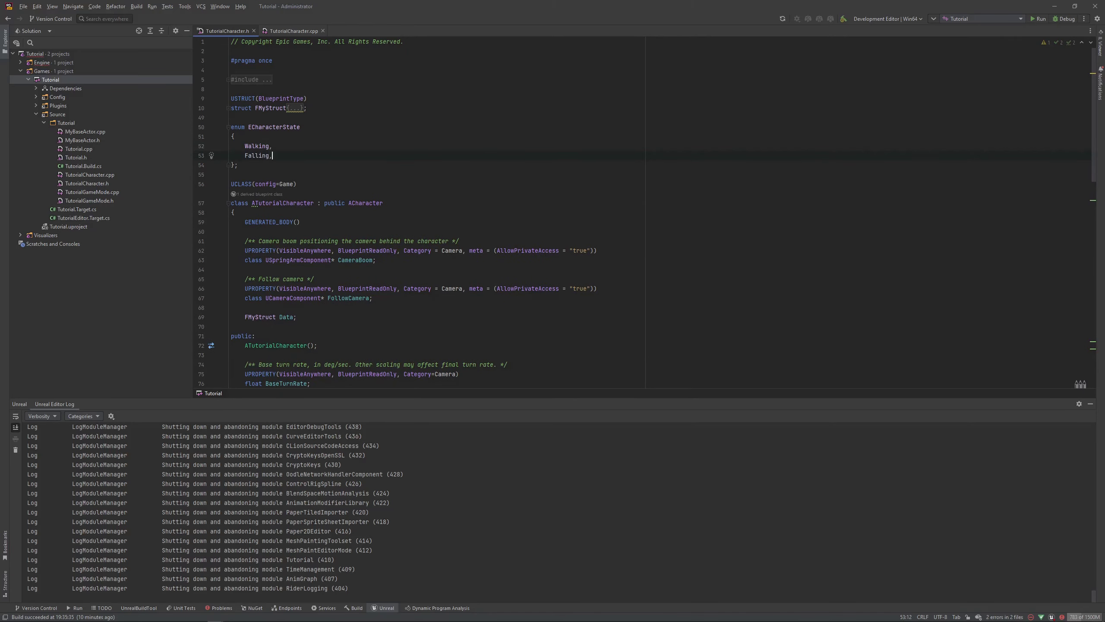
key(Return)
text(Swi)
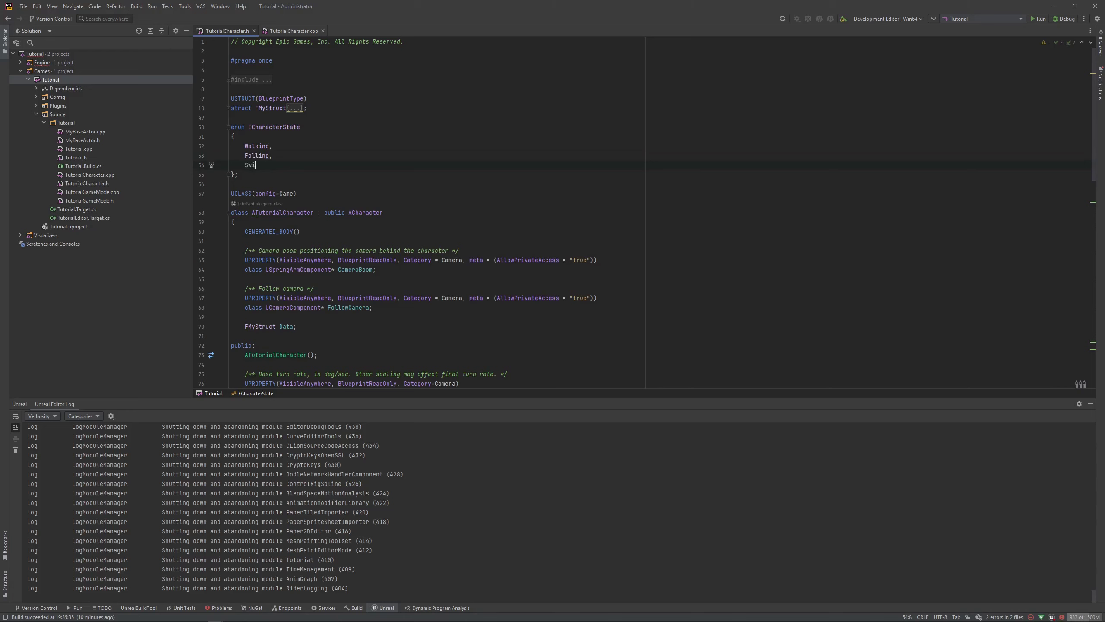
text(mming)
click(293, 156)
Declare an 'ECharacterState MyState;' member after the Data member.
scroll(291, 167, down, 1)
click(314, 298)
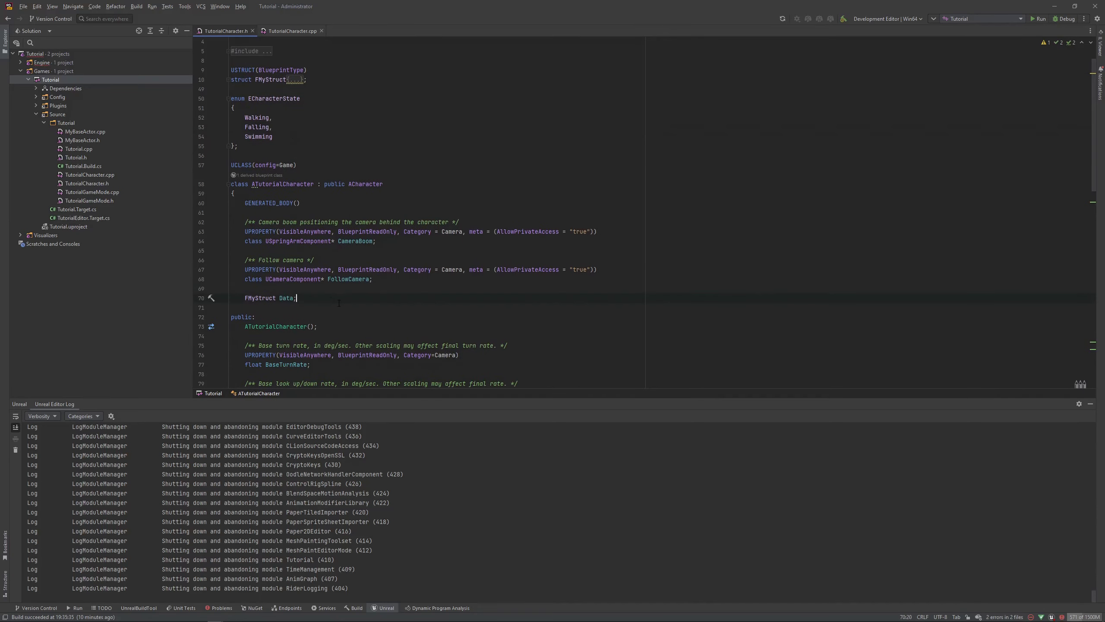
key(Return)
key(Return)
text(ECh)
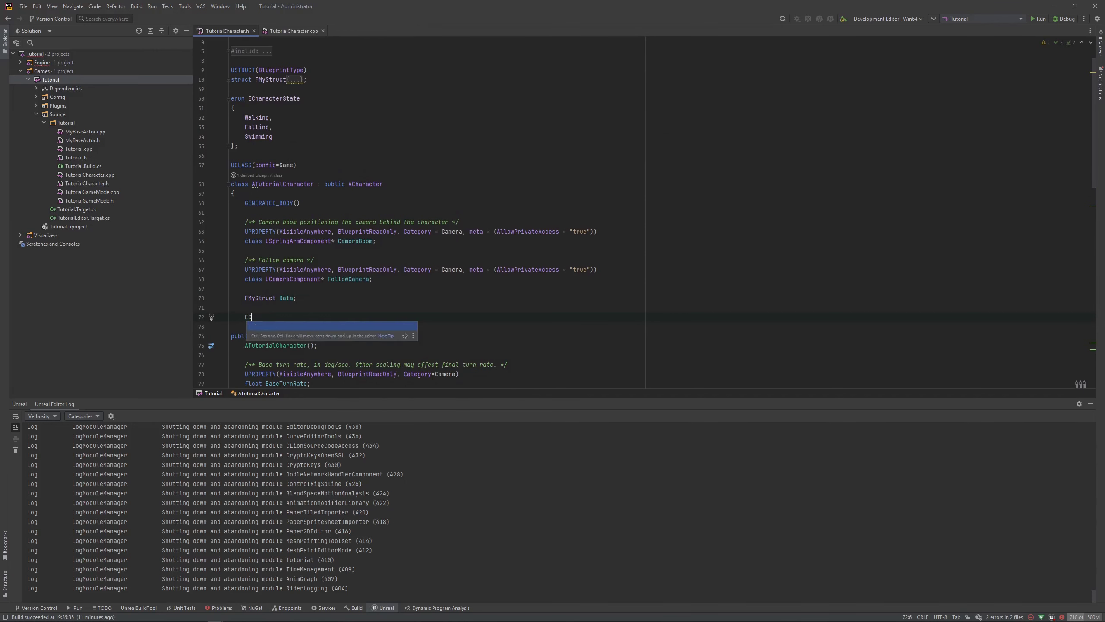
key(Return)
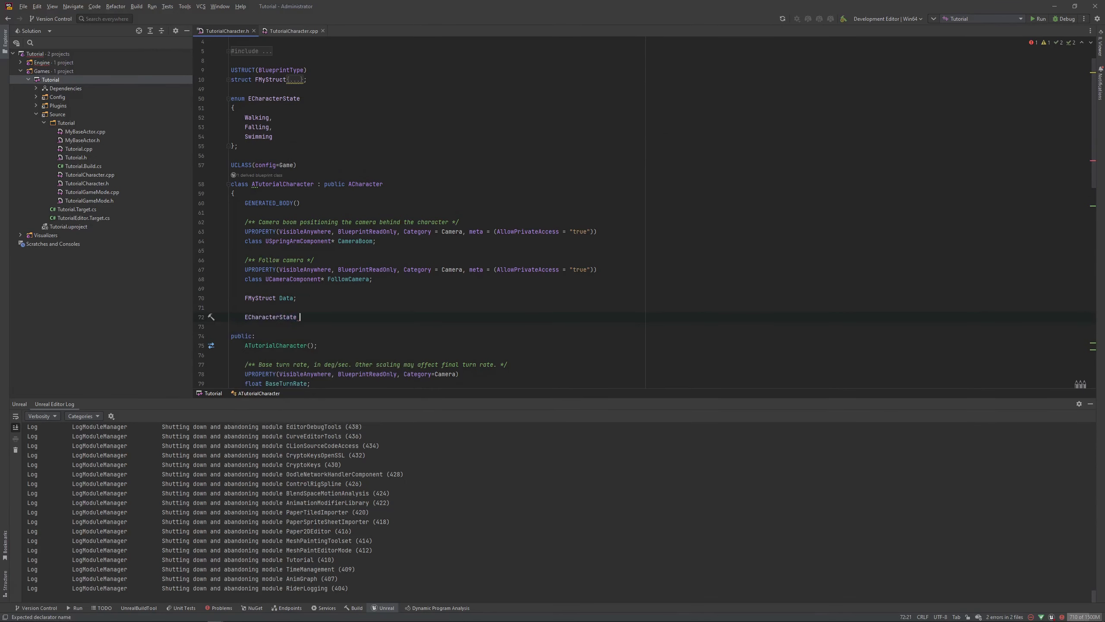
text(MyState;)
click(302, 28)
Add 'MyState = Walking;' at the end of the constructor.
key(Return)
key(Return)
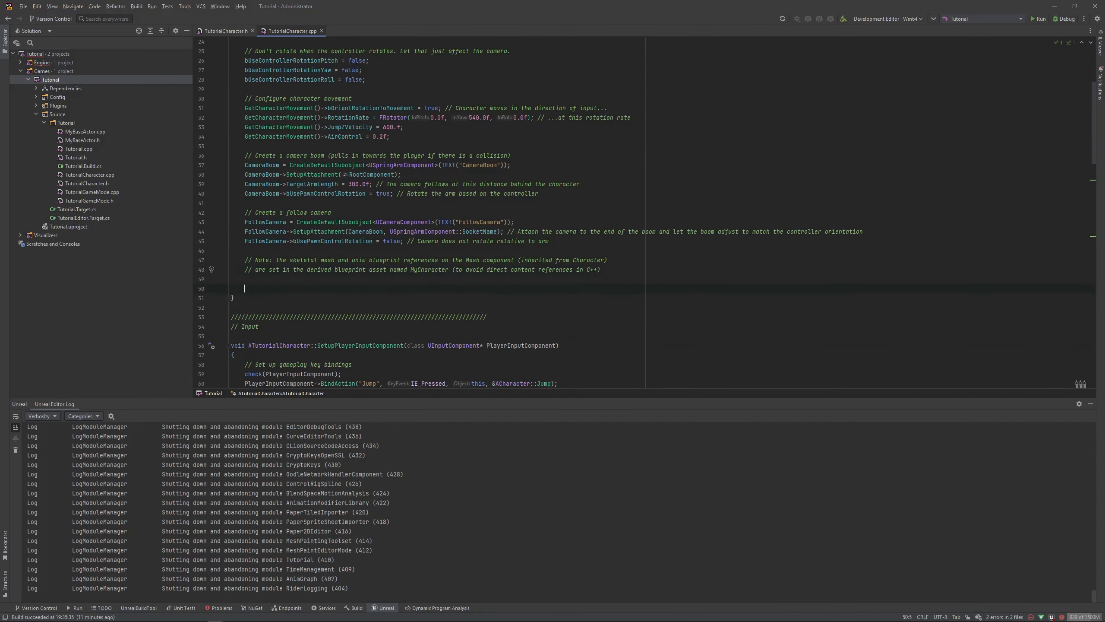
text(my)
key(Return)
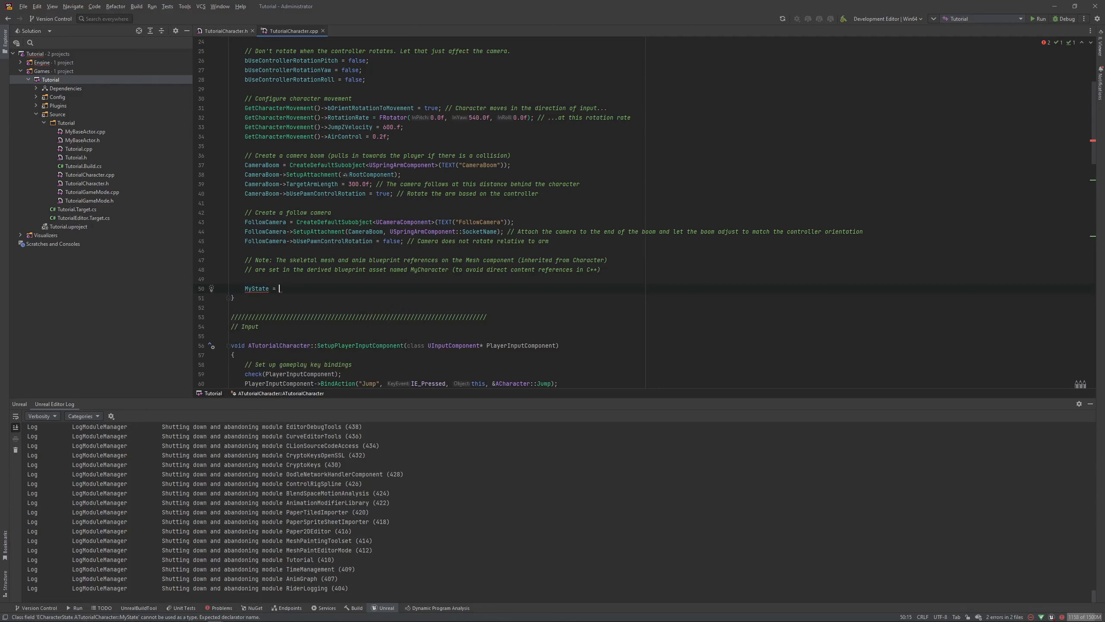
text(w)
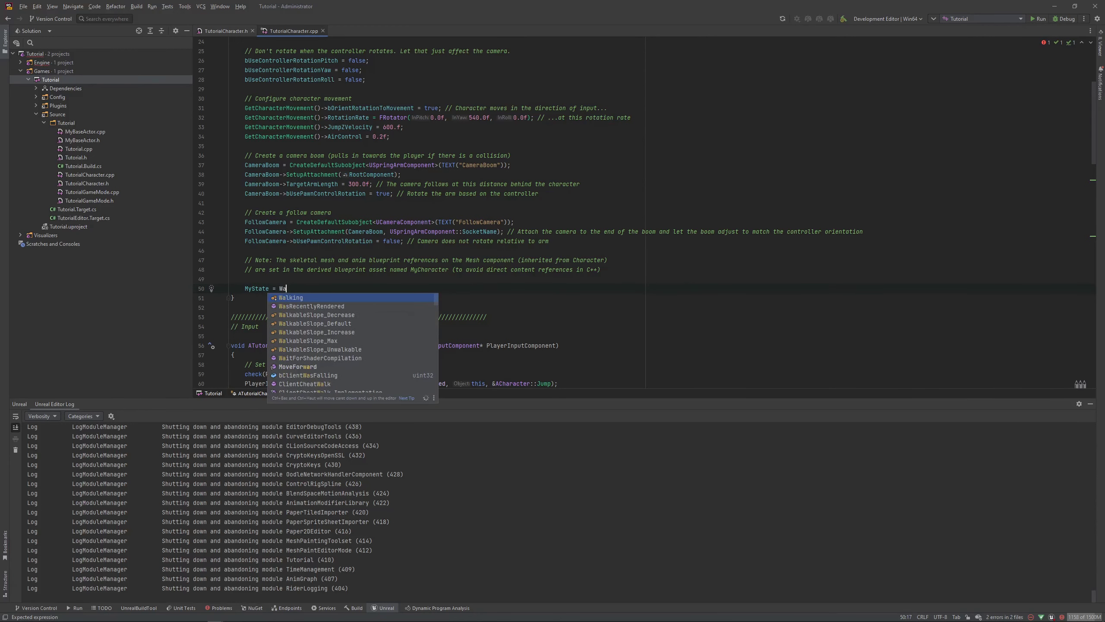
key(Return)
text(;)
key(Return)
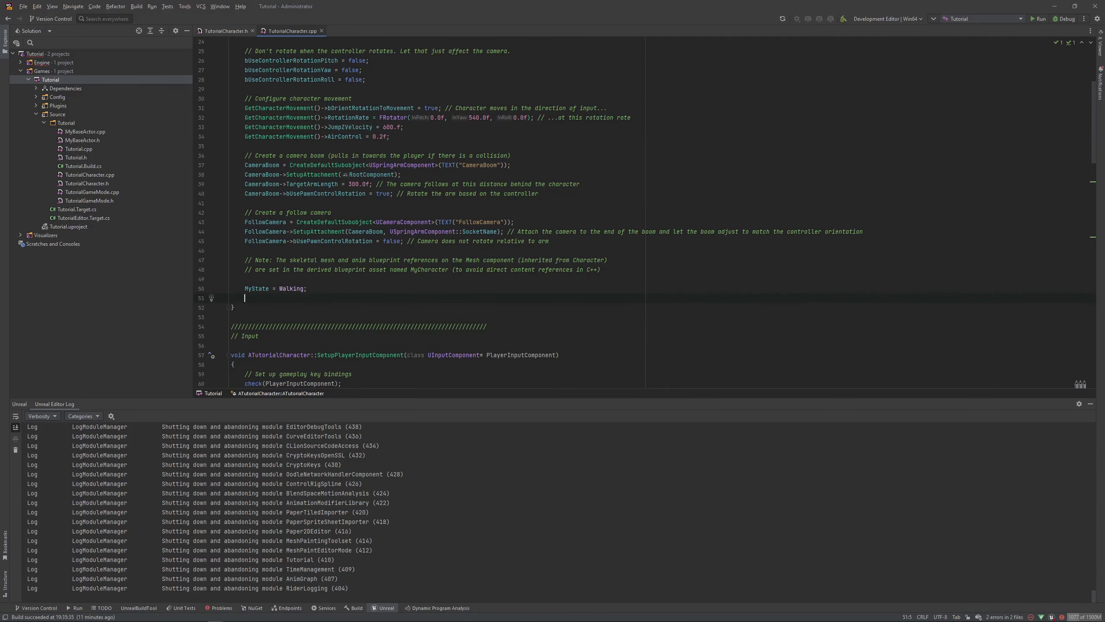
key(Return)
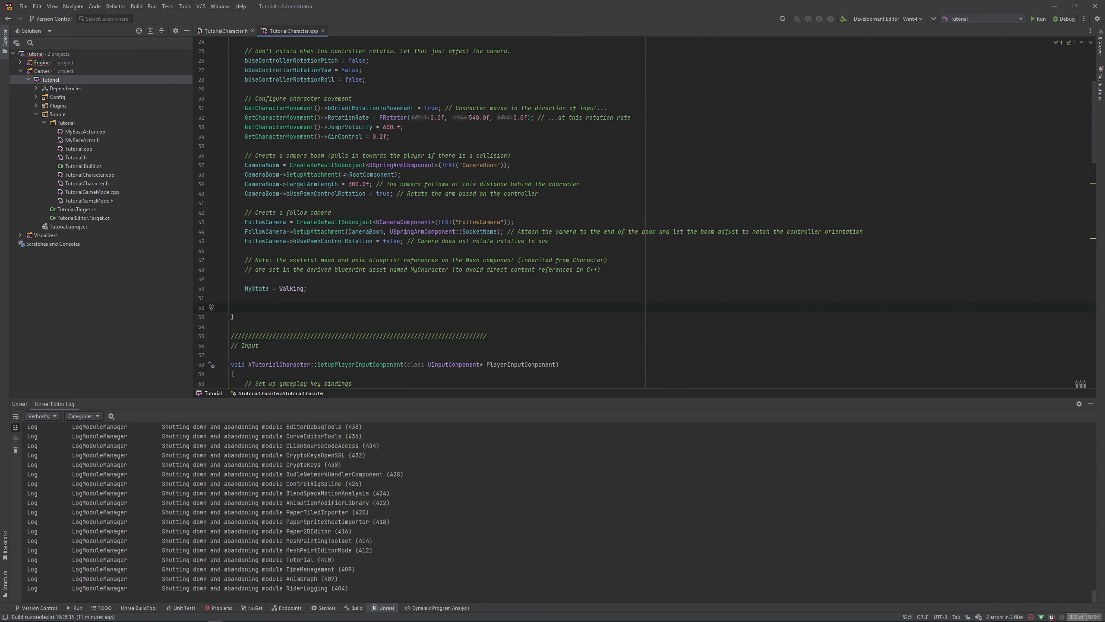
Insert an if statement template with MyState as its condition.
text(if)
key(Tab)
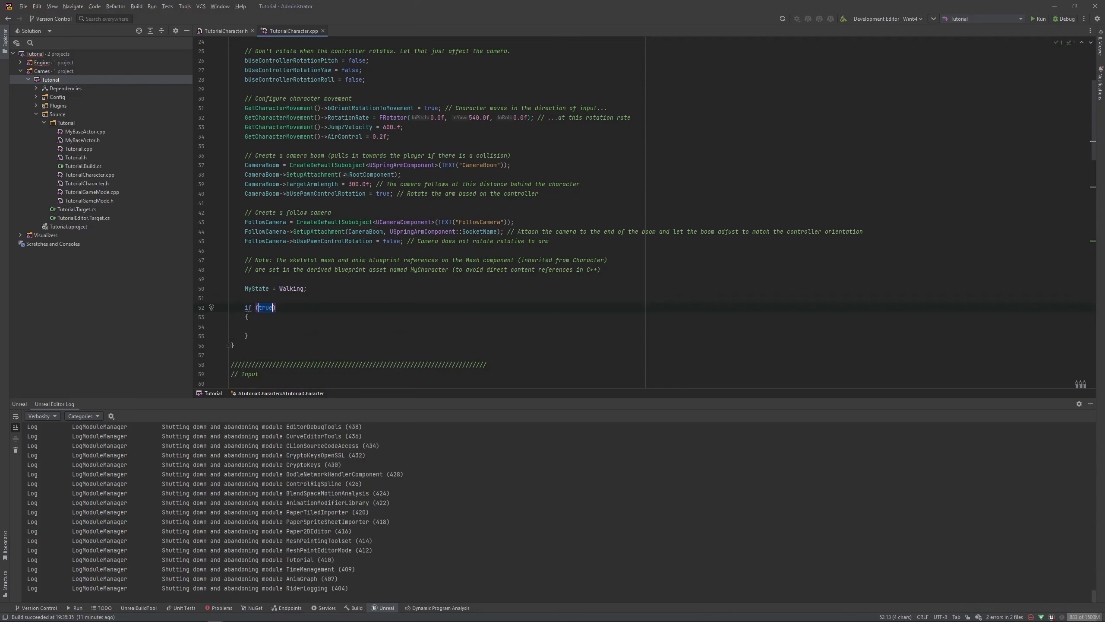
text(MyS)
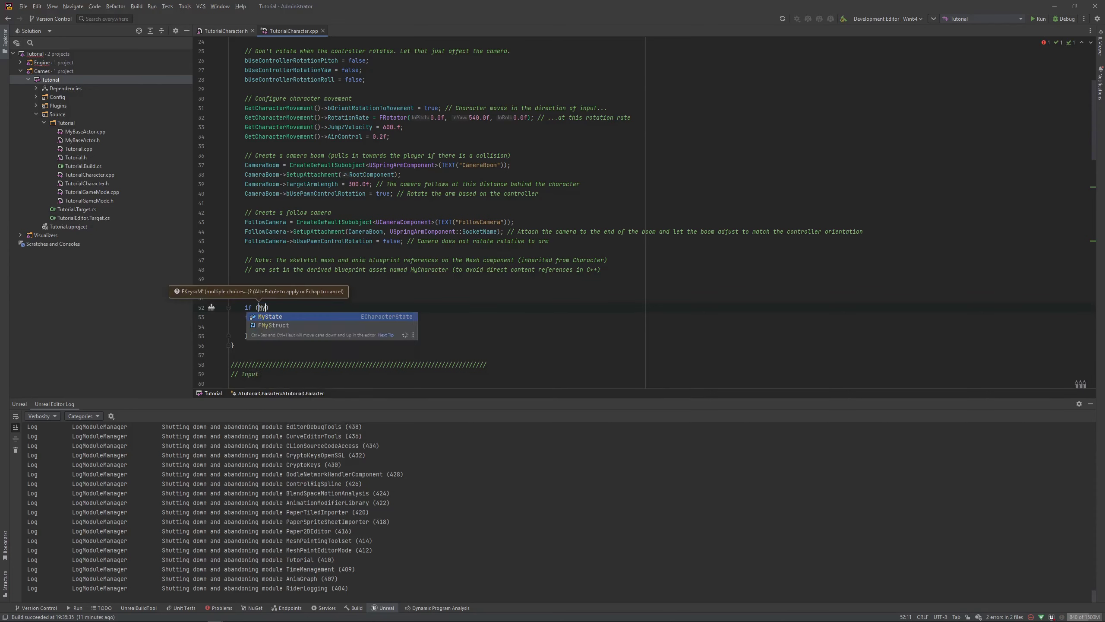
key(Return)
Complete the if condition as MyState == 10.
text(== )
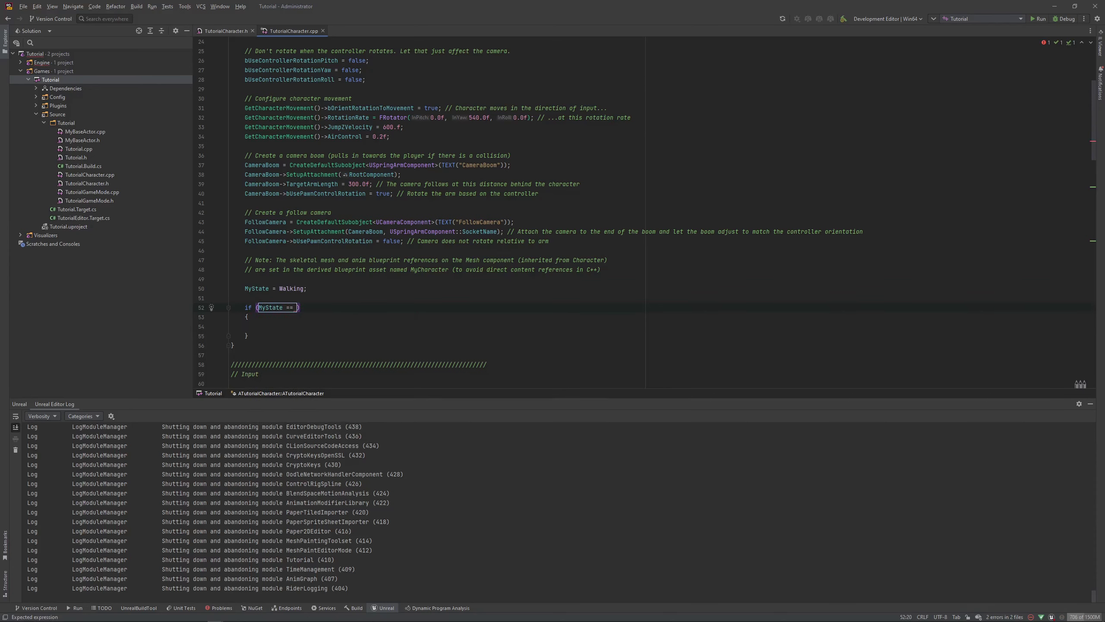
text(Walkin)
key(BackSpace)
key(BackSpace)
key(BackSpace)
text(0)
key(BackSpace)
text(1)
text(!)
key(BackSpace)
text(=)
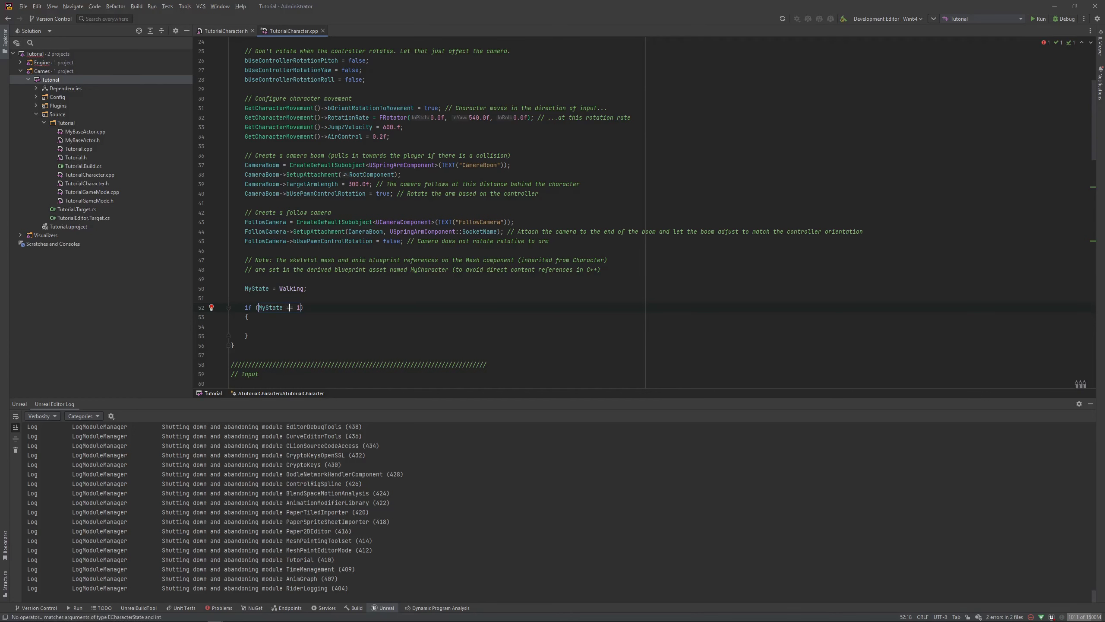
key(Right)
key(Right)
key(Right)
key(Down)
key(BackSpace)
text(10)
Review the if block and add blank lines below it for the next statement.
click(231, 31)
click(283, 32)
drag(243, 308, 267, 337)
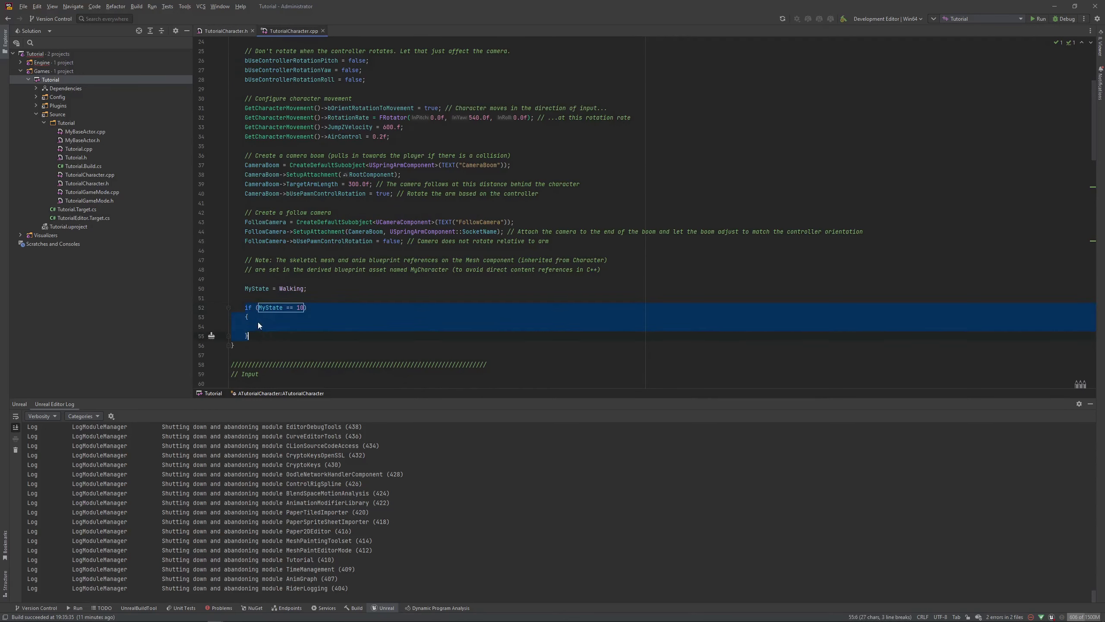
click(287, 317)
click(306, 307)
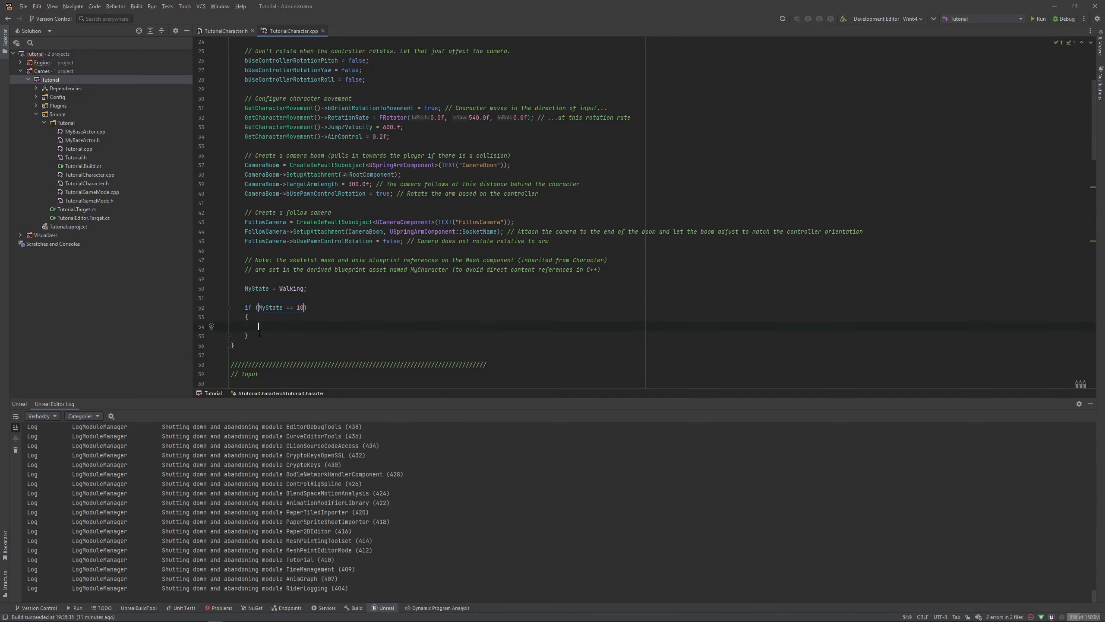
scroll(262, 328, down, 1)
key(Down)
key(Return)
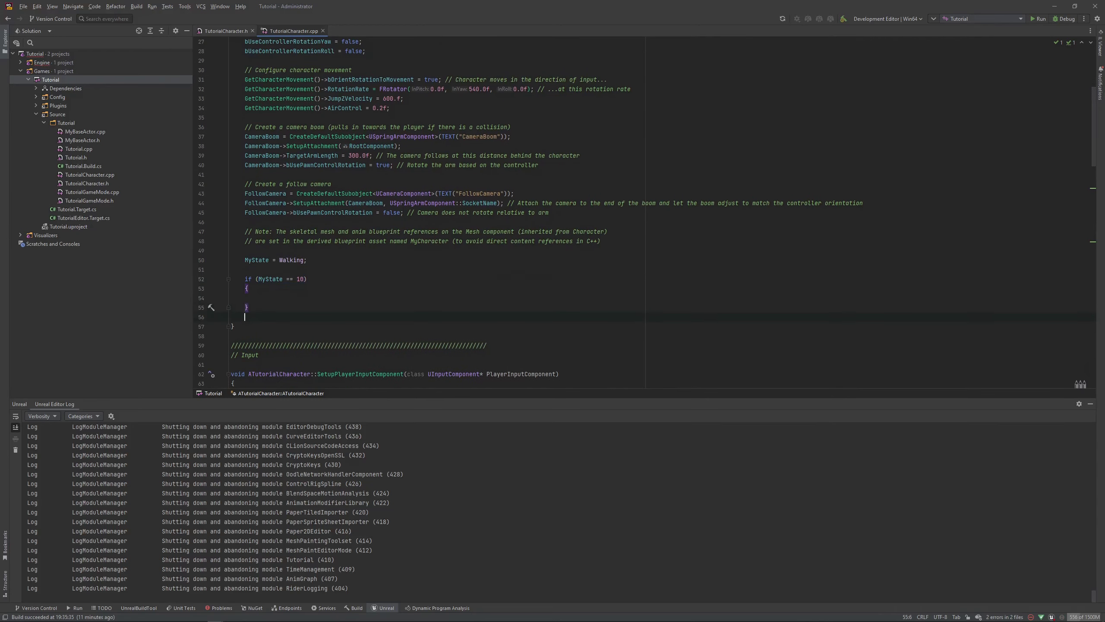
key(Return)
Insert a switch statement on MyState after the if block.
scroll(354, 300, down, 2)
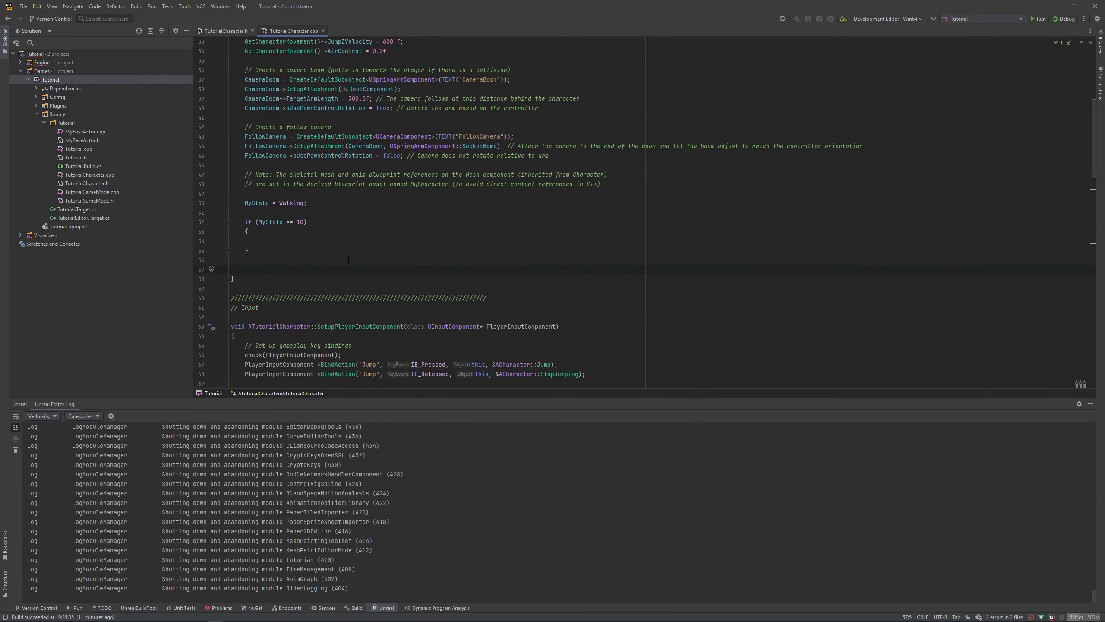
text(switch)
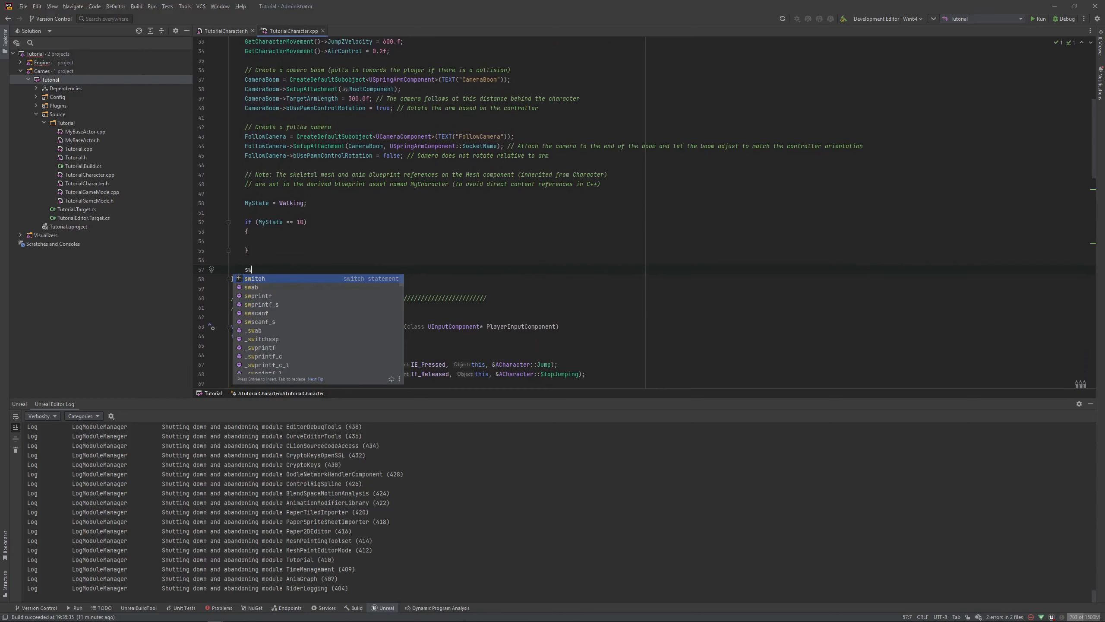
key(Return)
text(MyS) {)
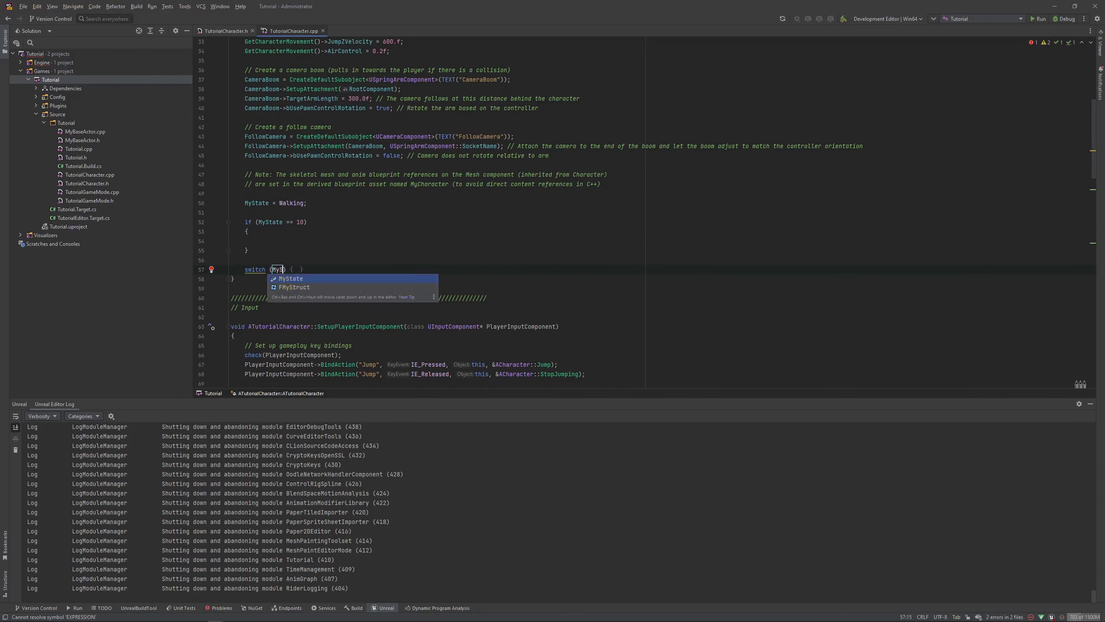
key(Return)
key(Return)
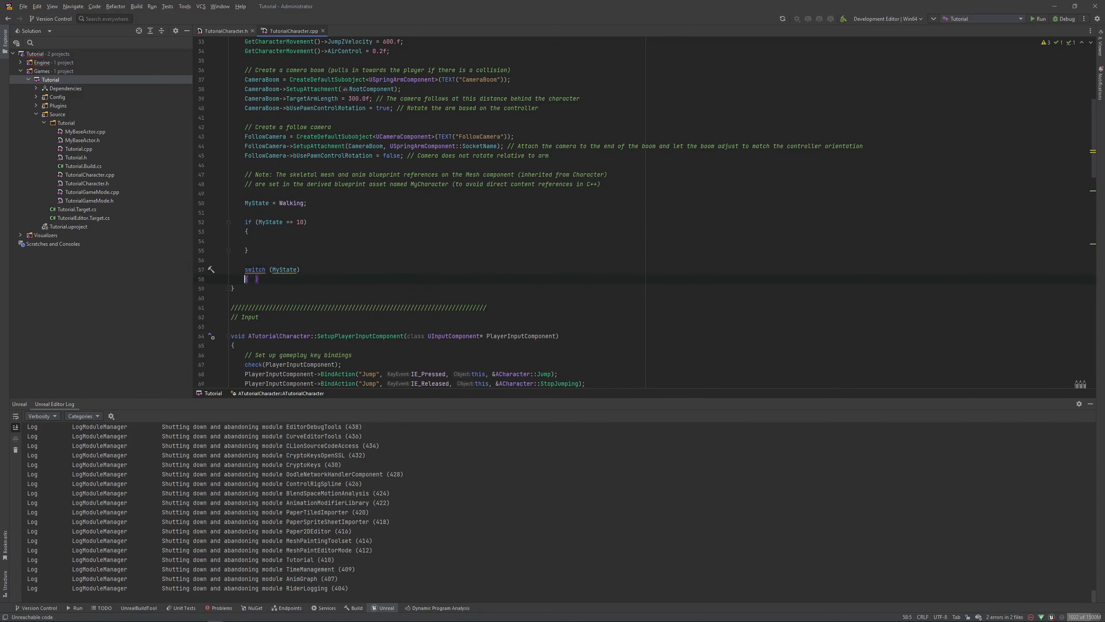
key(Return)
Add a 'case Walking:' branch ending with 'break;'.
text(case W)
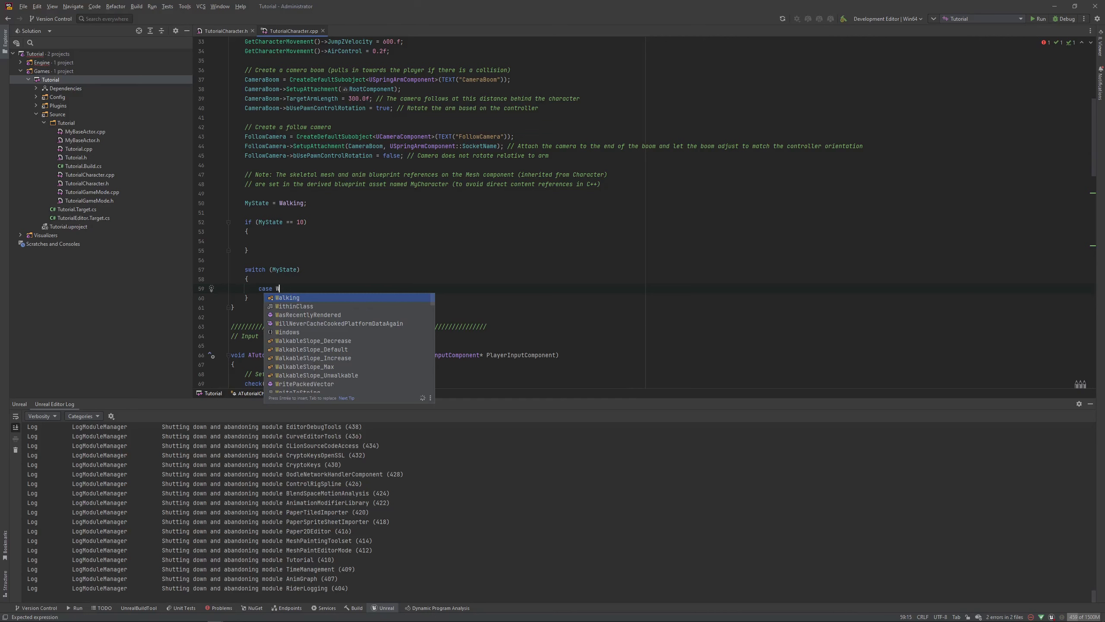
key(Return)
text(:)
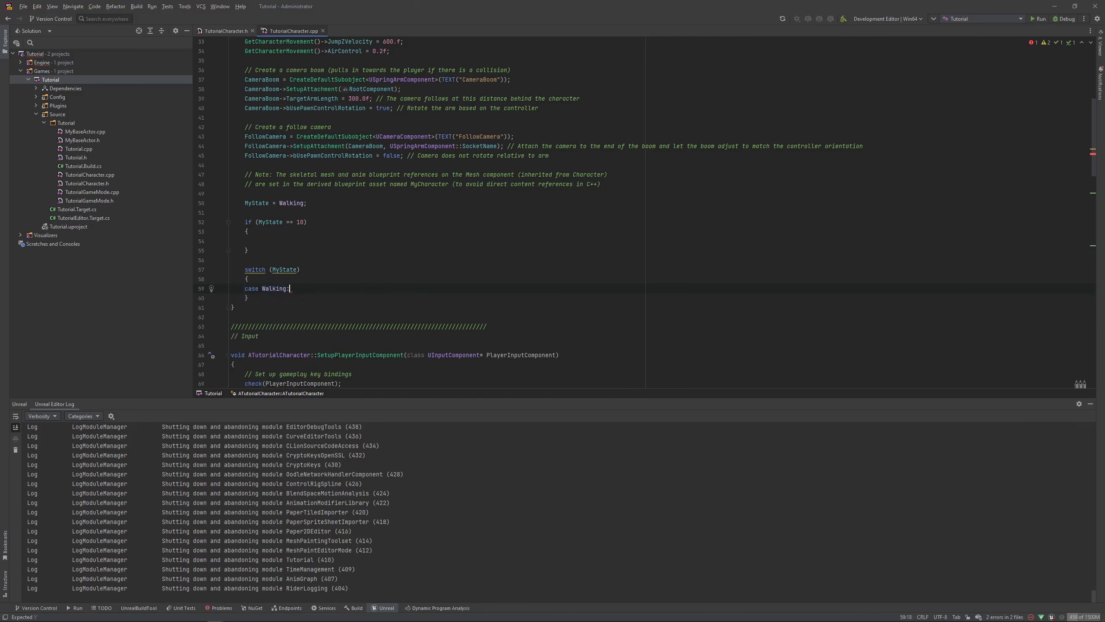
key(Return)
text(bre)
key(Return)
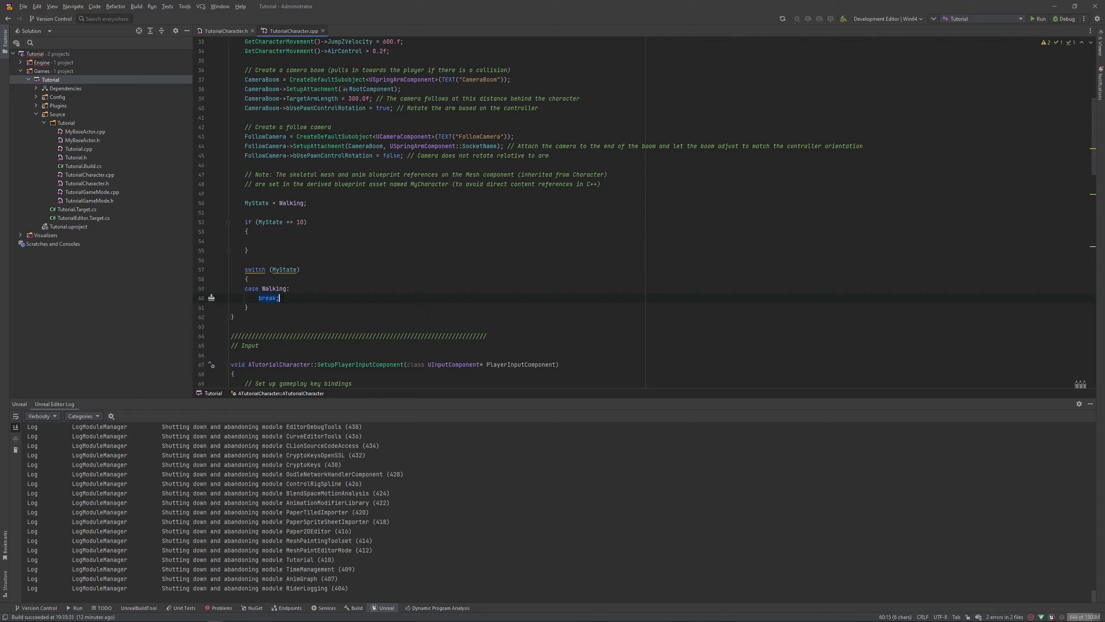
click(313, 289)
key(Return)
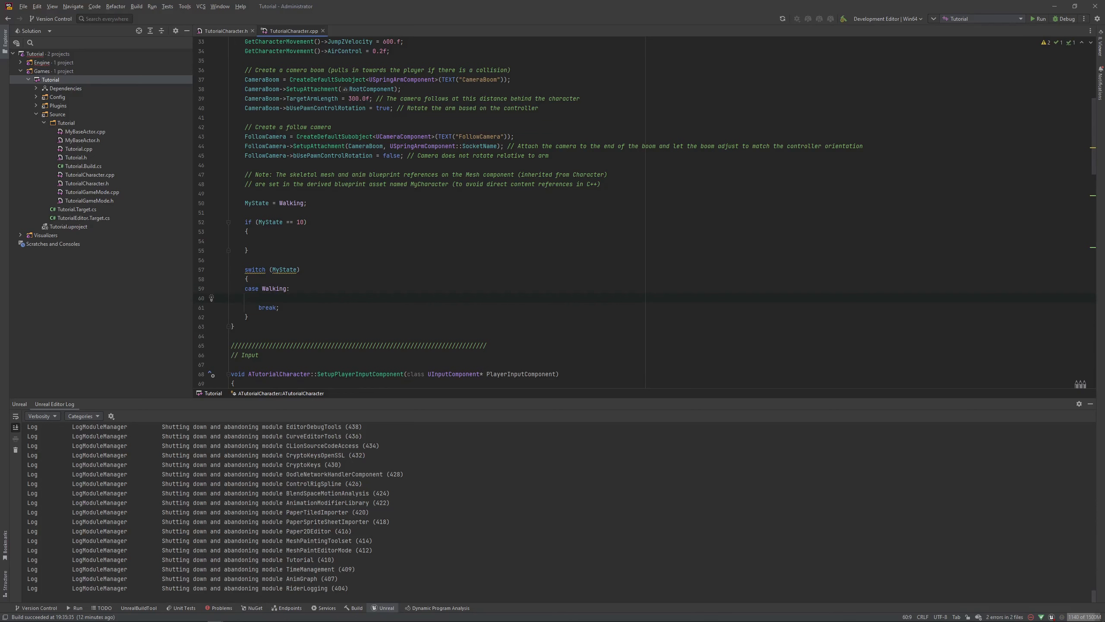
click(297, 307)
Start a new case label completed to ECharacterState::Falling.
key(Return)
key(Return)
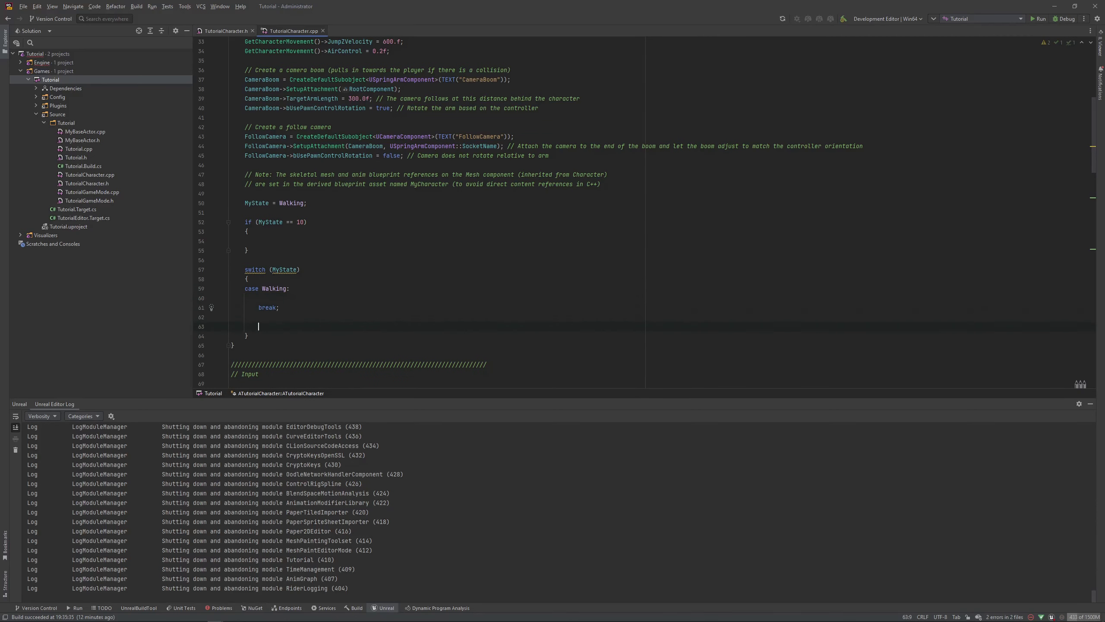
text(case)
key(Escape)
text(F)
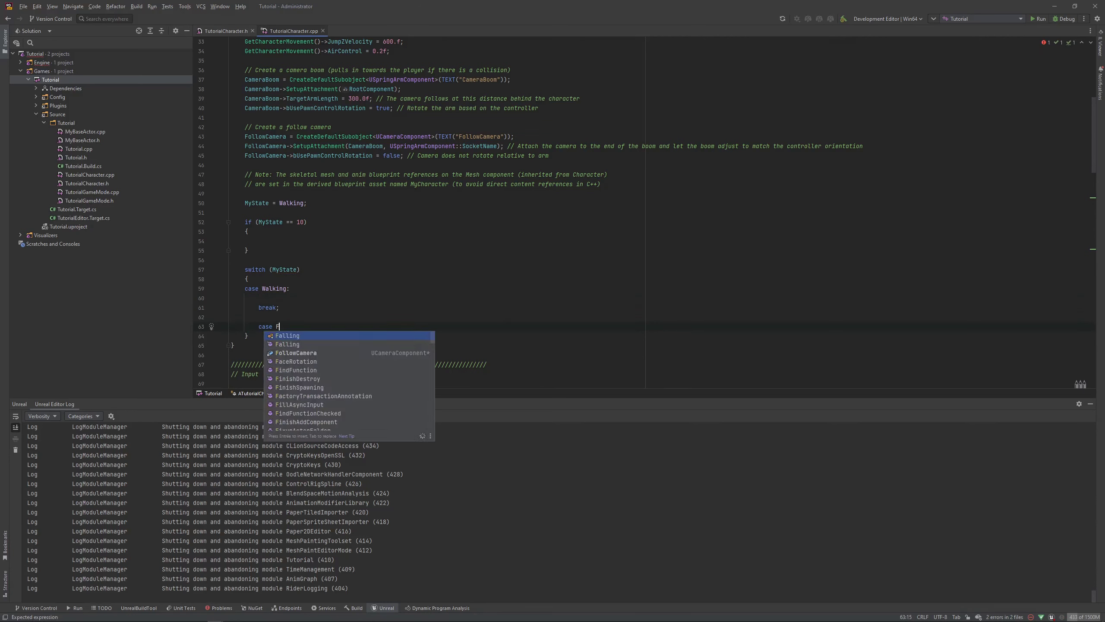
key(Return)
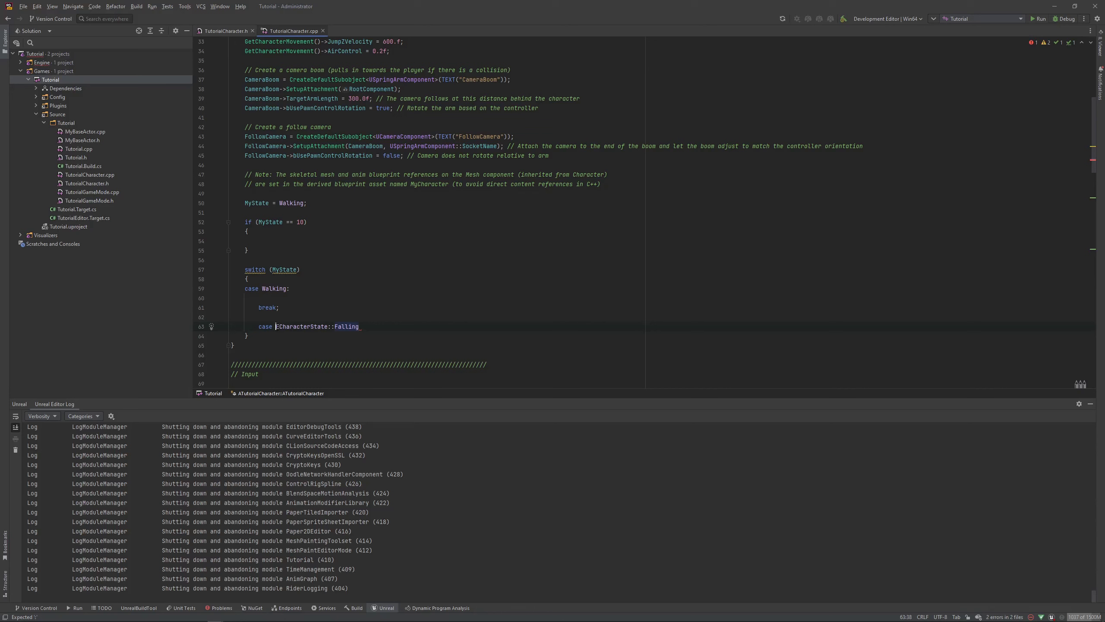
Remove and restore the ECharacterState:: qualifier, adding the colon after Falling.
drag(276, 326, 286, 326)
key(Right)
key(Right)
key(Right)
click(341, 326)
double_click(275, 327)
drag(335, 326, 276, 327)
key(BackSpace)
key(End)
mouse_move(288, 327)
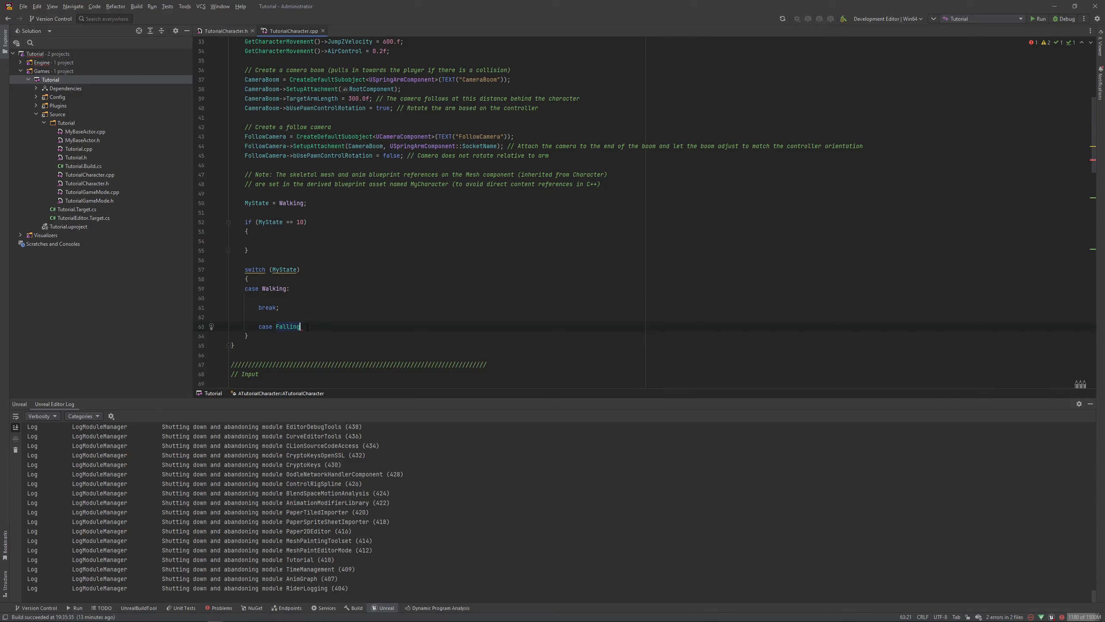
text(:)
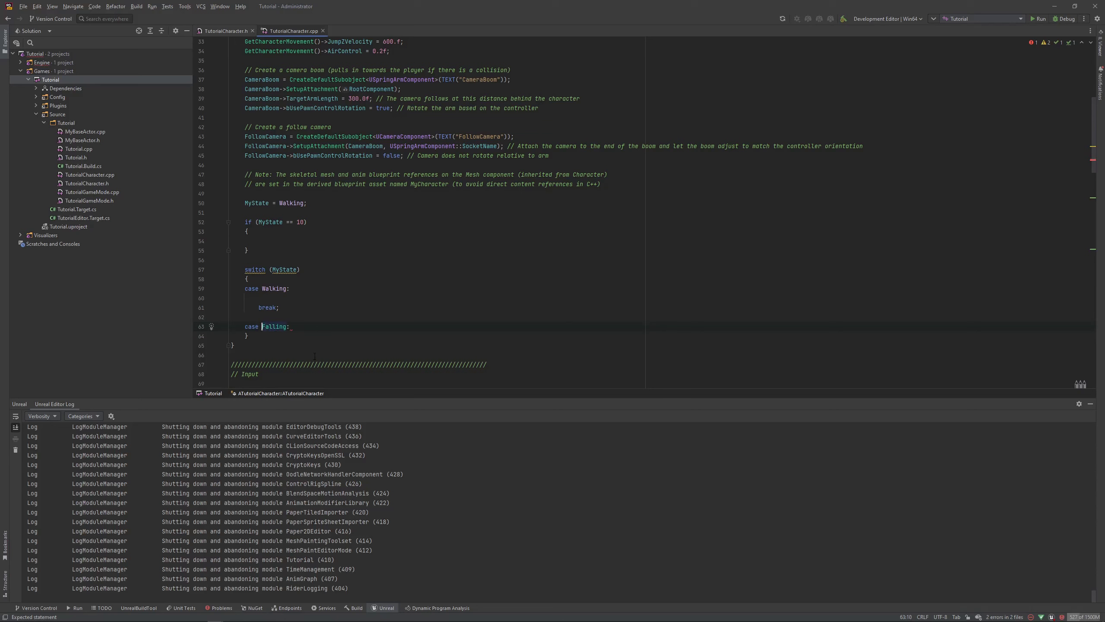
key(alt+Return)
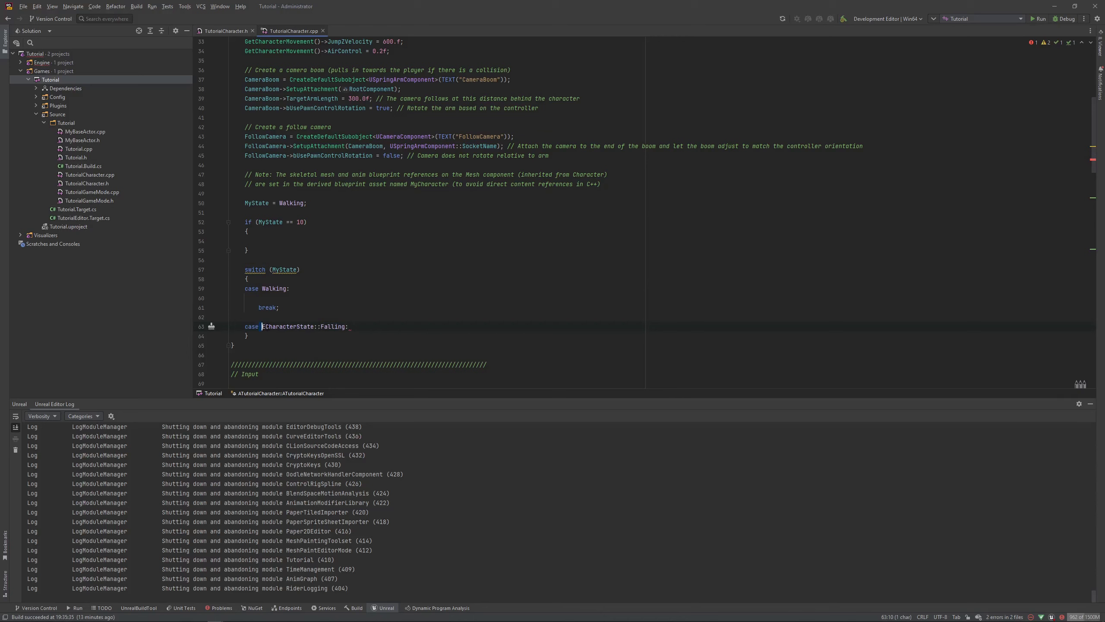
End the Falling case with 'break;'.
drag(272, 327, 286, 327)
click(293, 326)
key(Return)
text(bre)
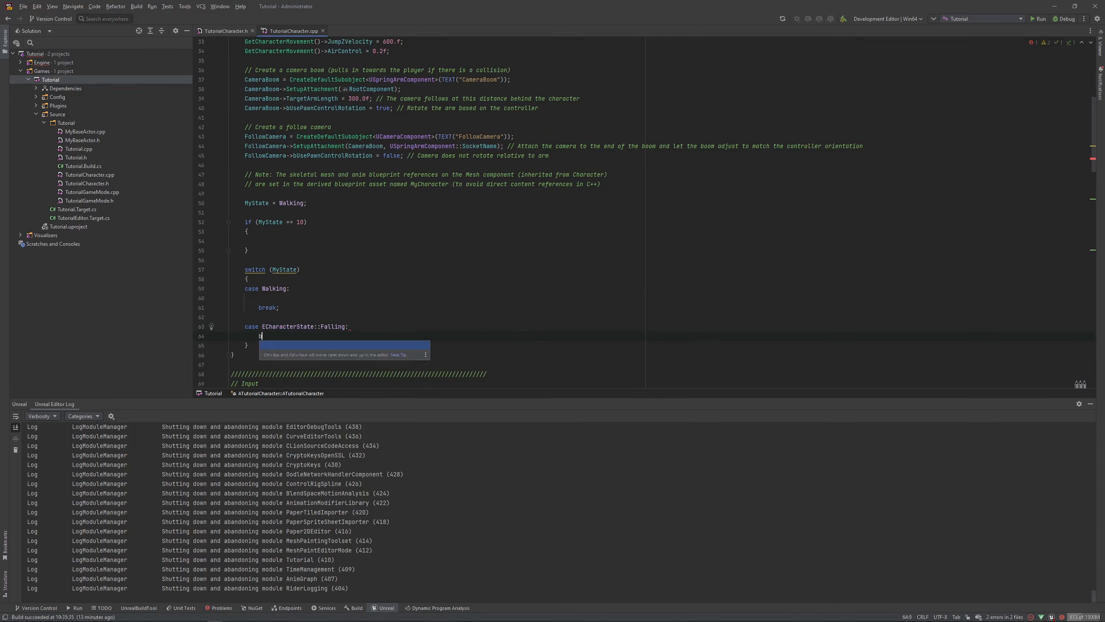
key(Return)
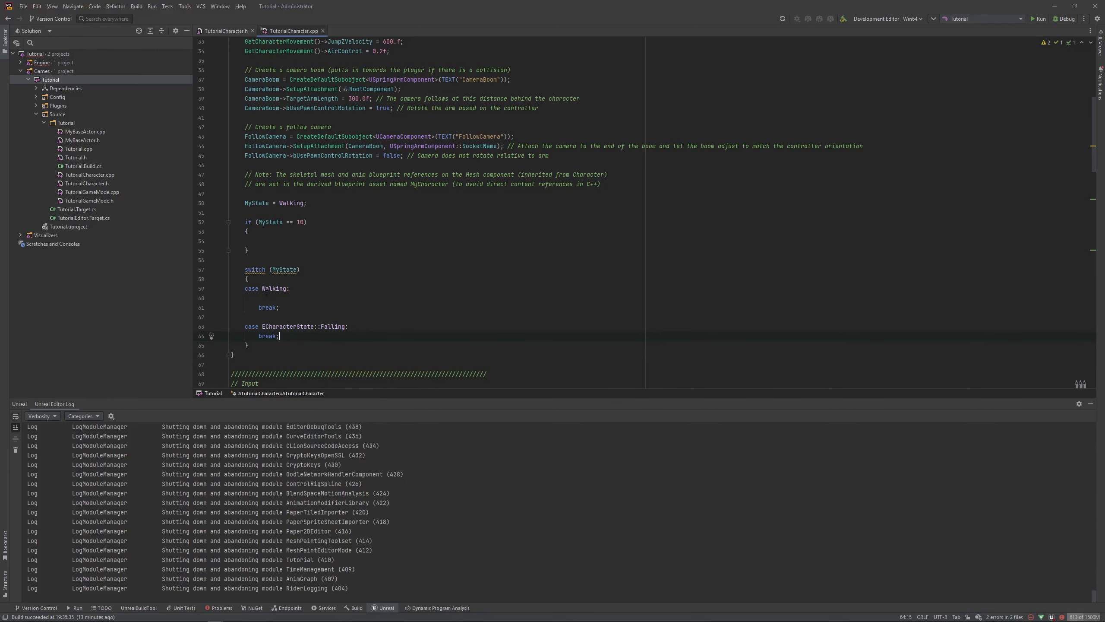
scroll(297, 316, up, 2)
scroll(288, 273, down, 2)
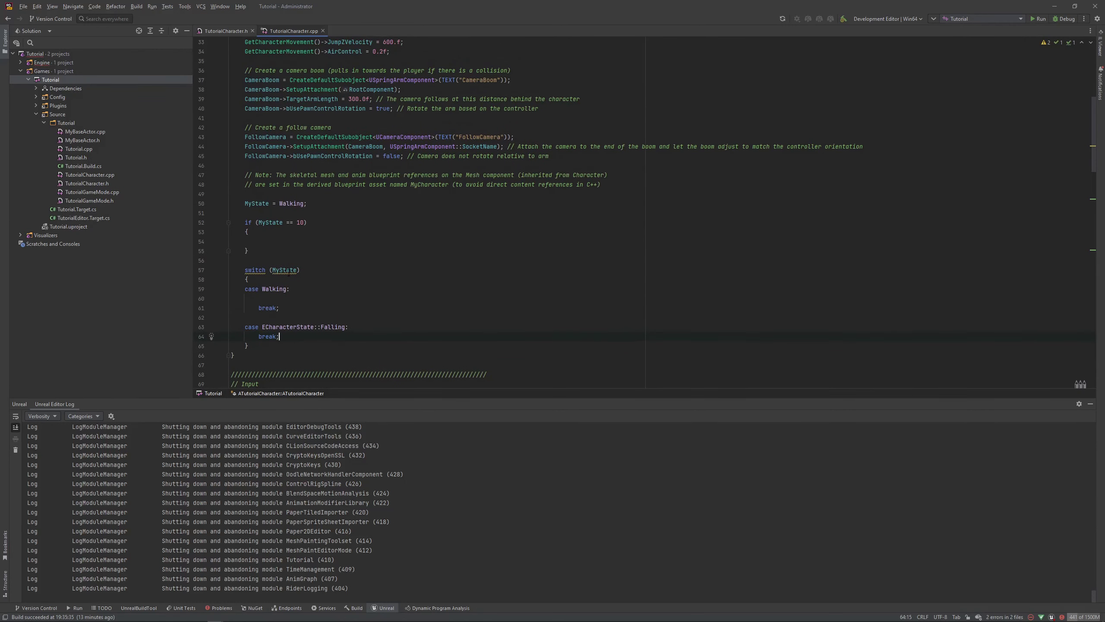
mouse_move(288, 271)
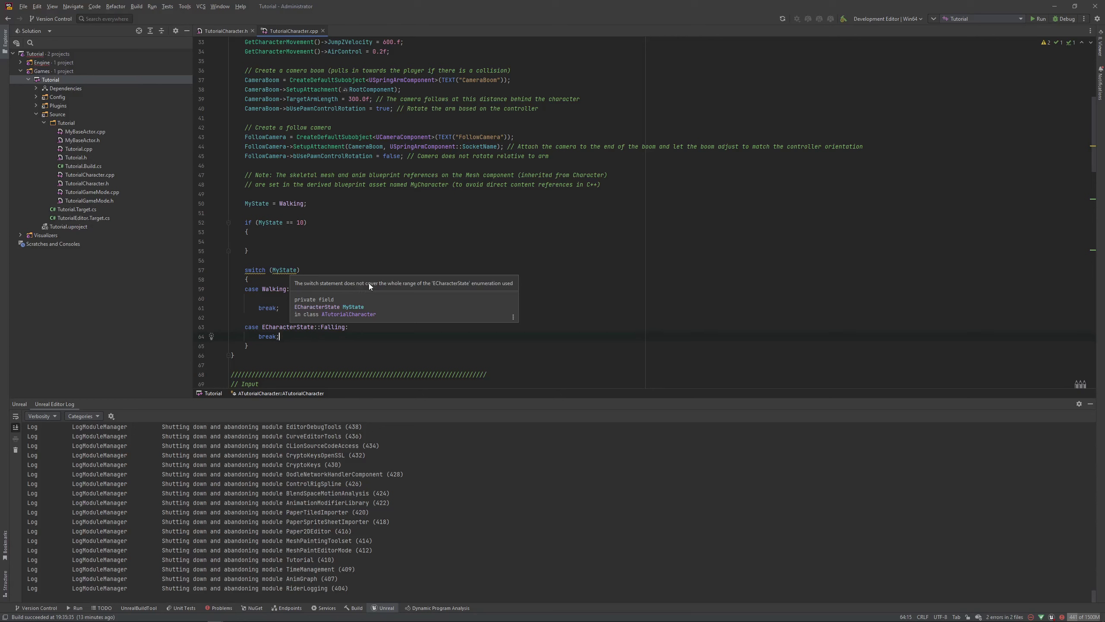
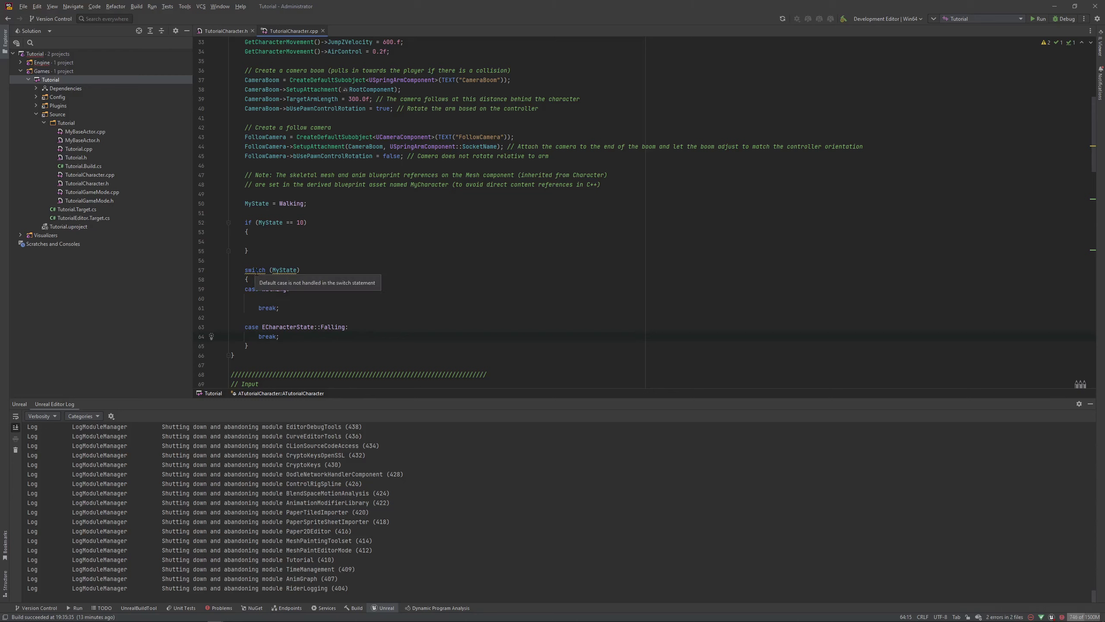
Add a default: case after the Falling case in the MyState switch.
key(Return)
key(Return)
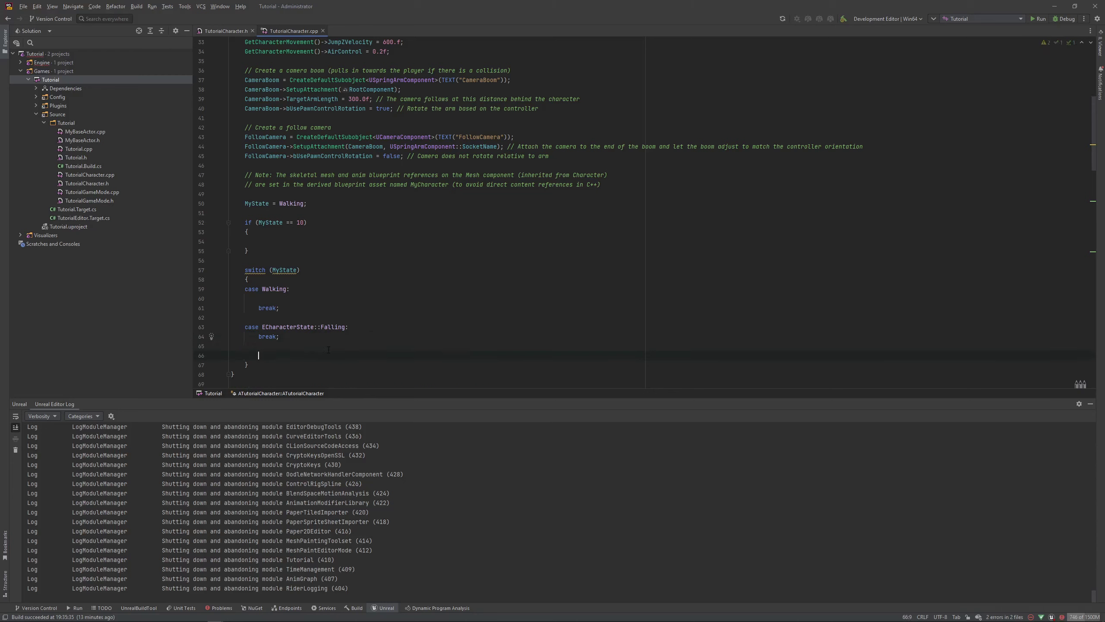
scroll(279, 285, down, 1)
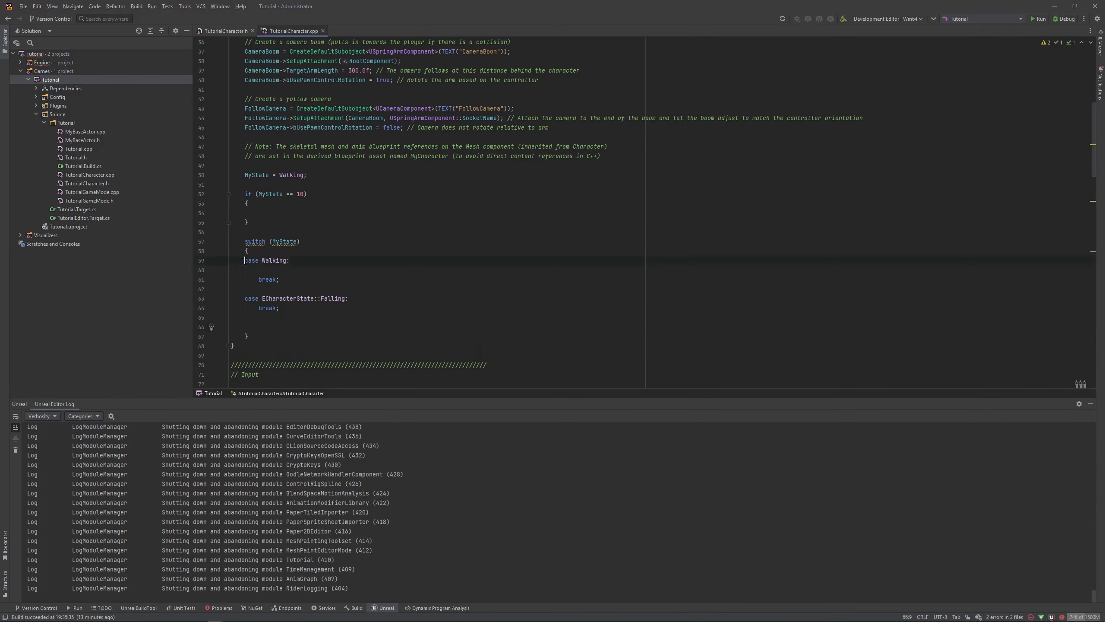
drag(244, 261, 257, 261)
click(301, 260)
click(282, 323)
text(default:)
key(Return)
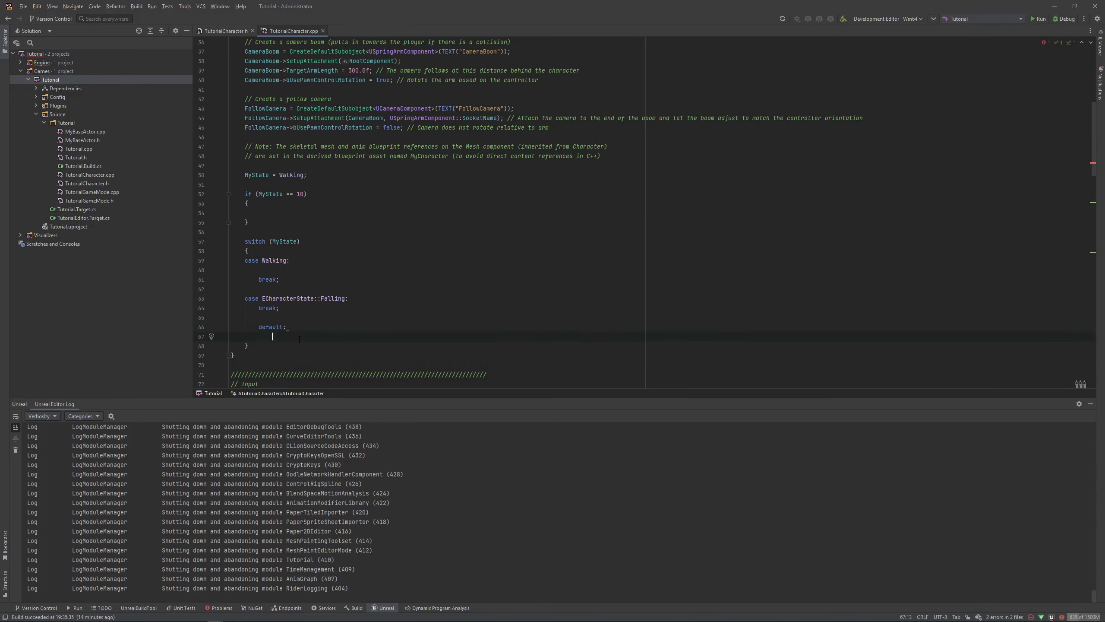
Select the MyState test code from line 50 to line 68.
click(257, 346)
scroll(259, 342, up, 1)
scroll(264, 311, down, 1)
drag(254, 346, 244, 176)
Delete the selected MyState test code block from TutorialCharacter.cpp.
key(BackSpace)
key(BackSpace)
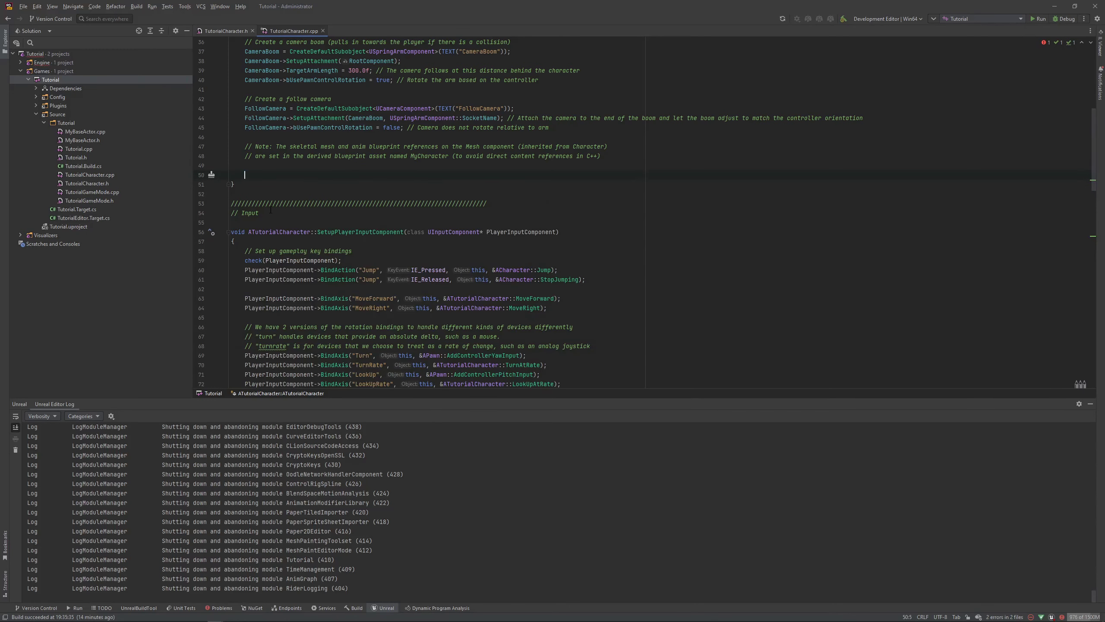
click(229, 29)
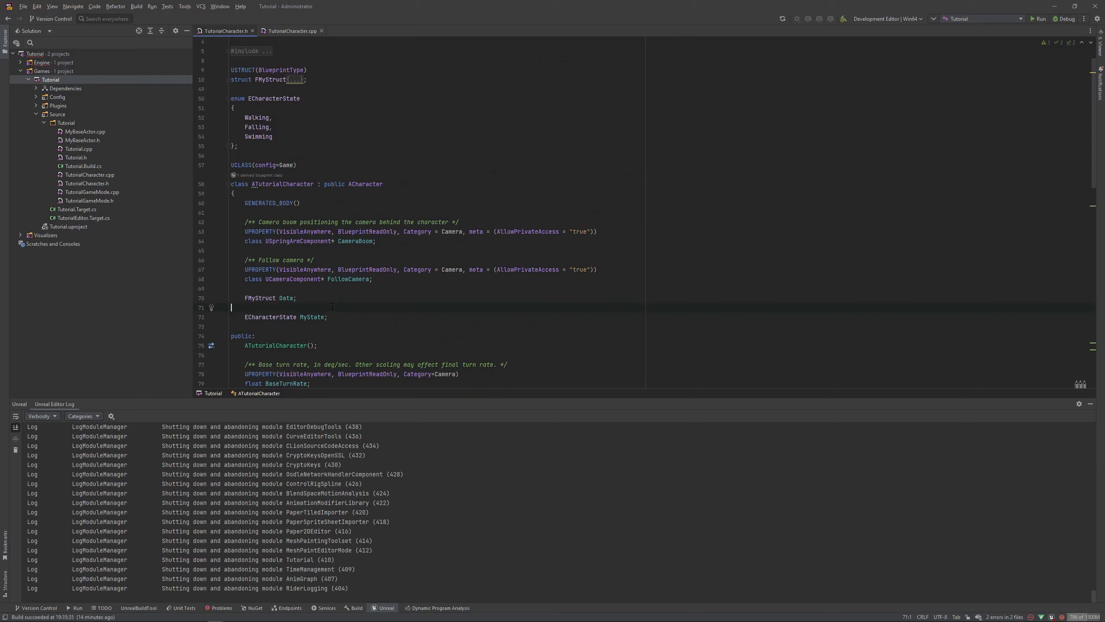
scroll(312, 242, up, 2)
In TutorialCharacter.h, remove the MyState member line and cut the ECharacterState enum block.
drag(328, 346, 296, 326)
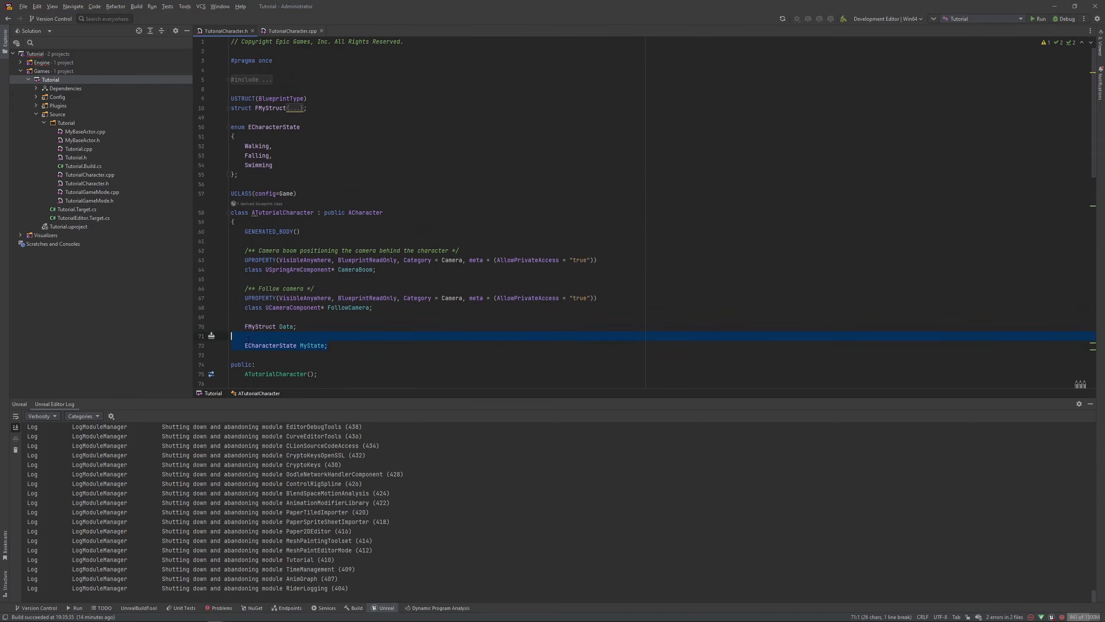
key(BackSpace)
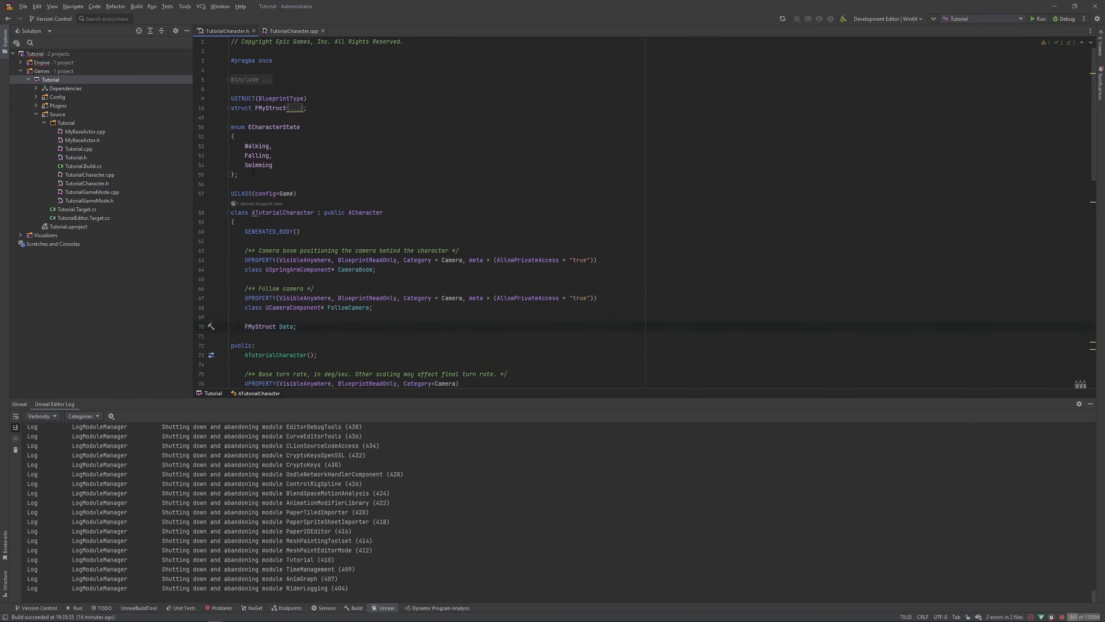
drag(252, 171, 232, 126)
key(BackSpace)
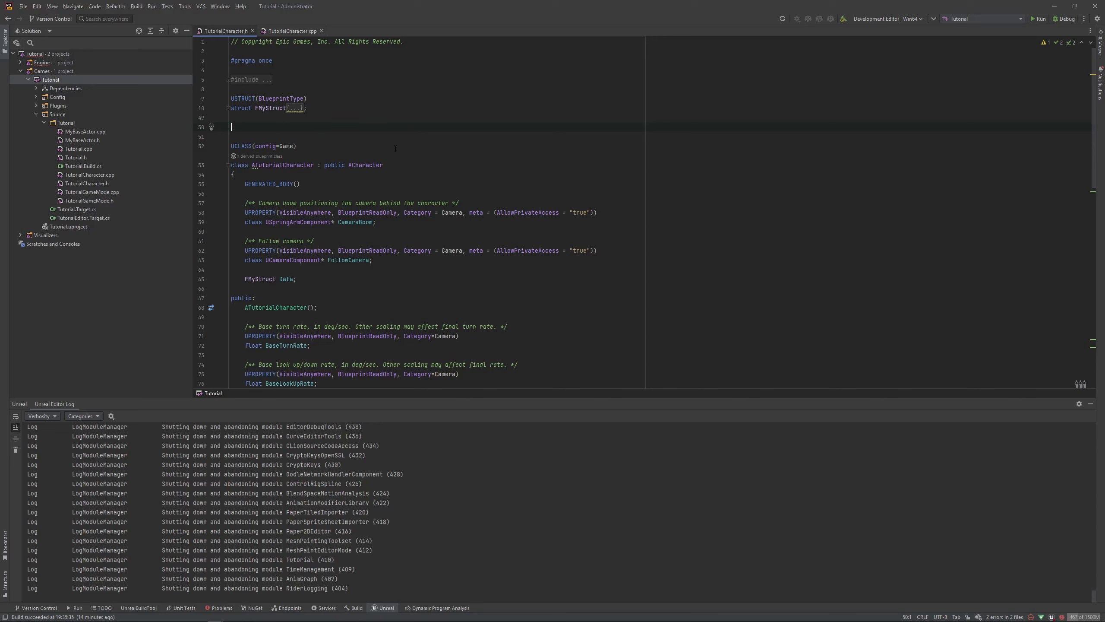
Paste the ECharacterState enum back and add a UENUM macro above it, removing the placeholder enum.
text(enum ECharacterState { 	Walking, 	Falling, 	Swimming };)
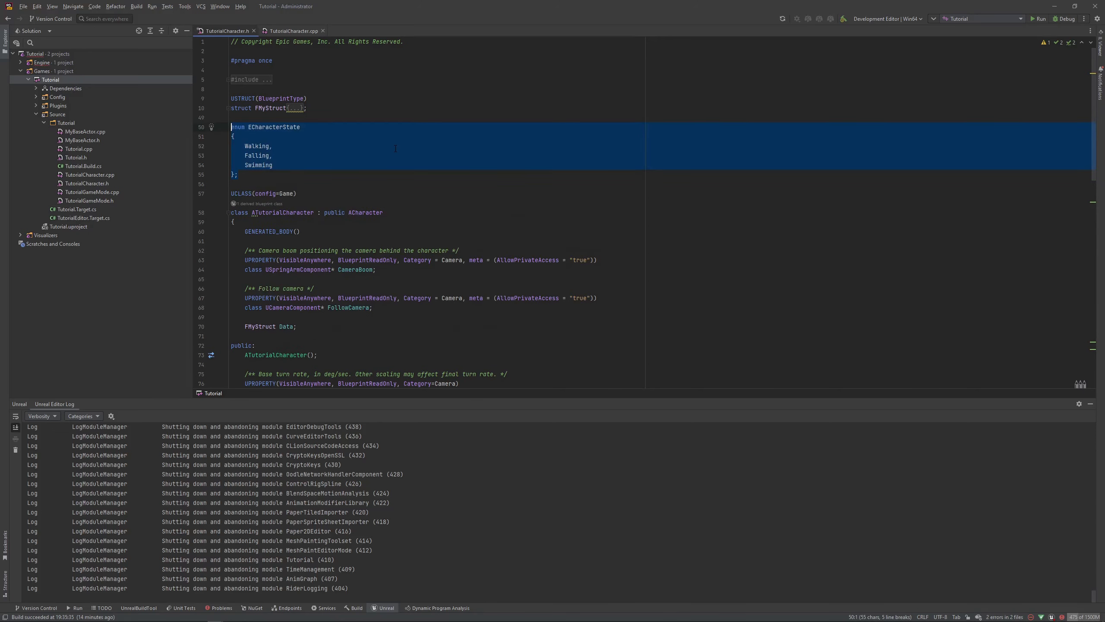
click(234, 136)
key(Return)
text(UE)
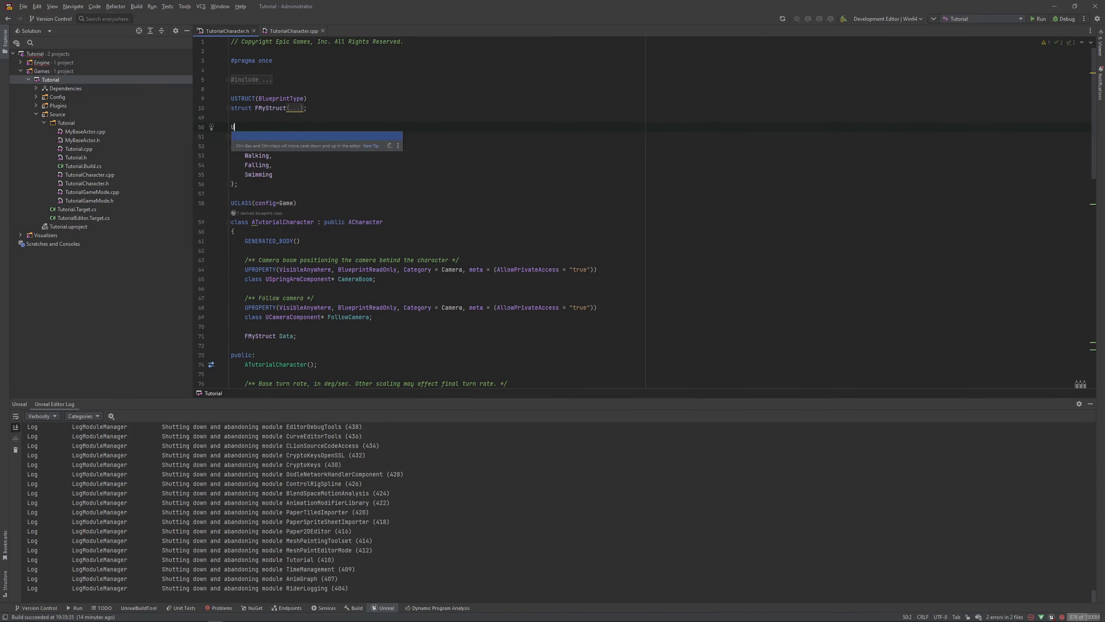
key(Return)
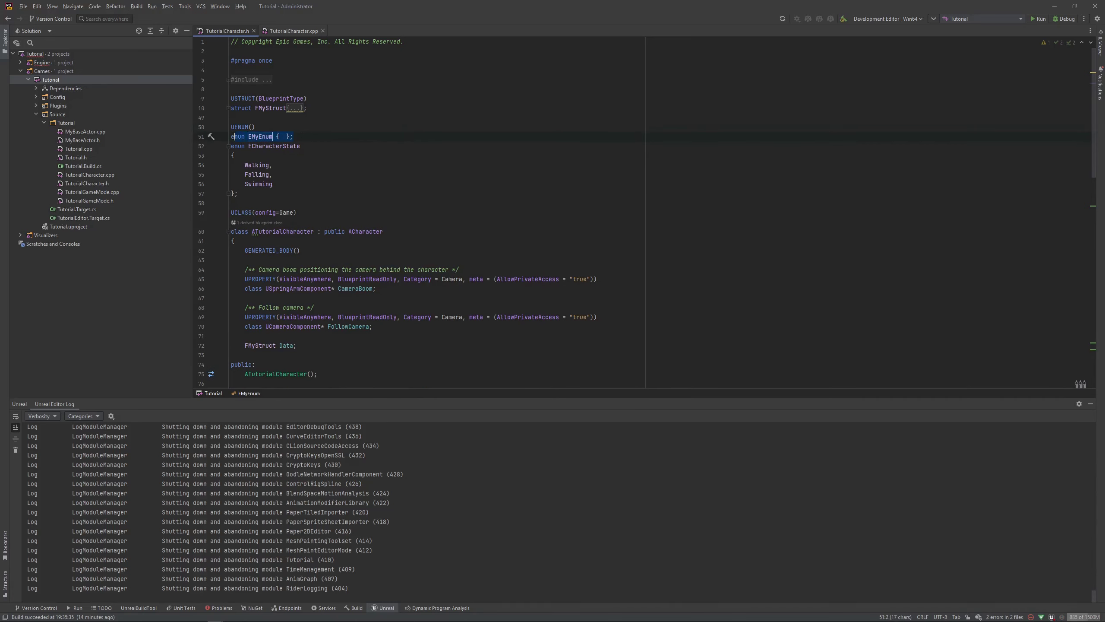
key(shift+Home)
key(BackSpace)
key(BackSpace)
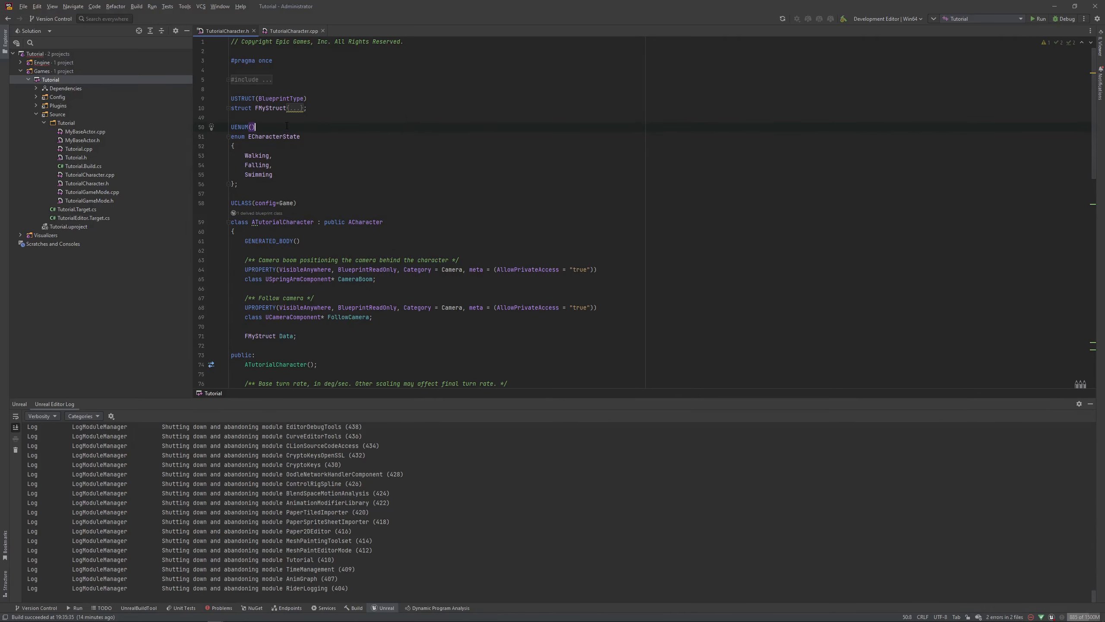
Put BlueprintType inside the UENUM parentheses.
key(Down)
key(Down)
key(Down)
key(End)
text(B)
key(Return)
scroll(309, 182, down, 1)
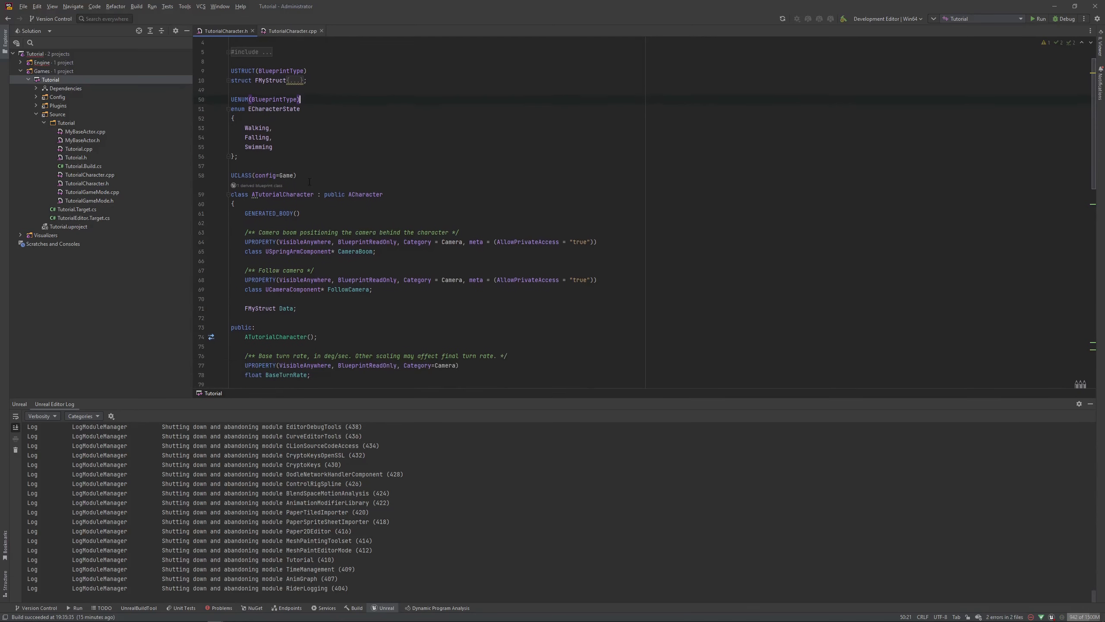
key(Down)
key(Down)
key(Down)
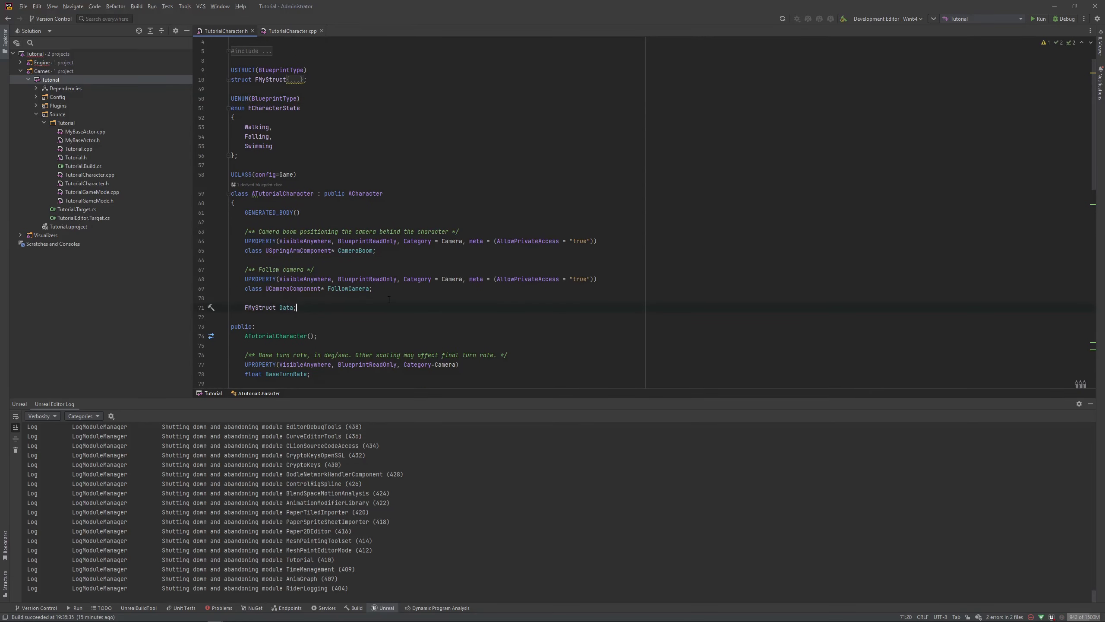
Declare an ECharacterState CharacterState member below the FMyStruct Data line.
key(Return)
key(Return)
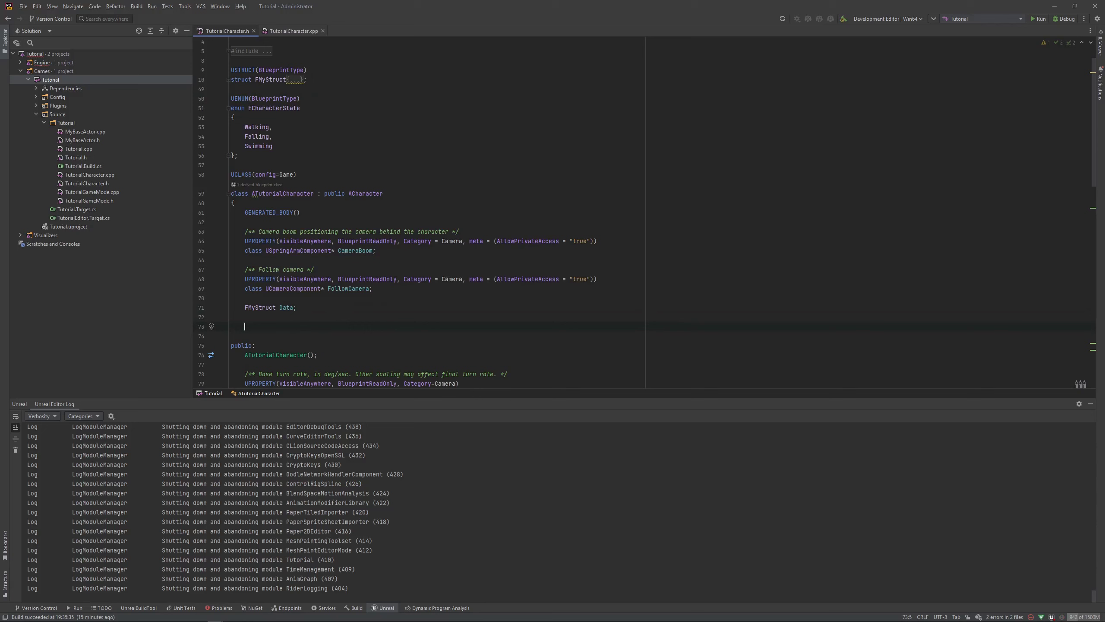
text(ECha)
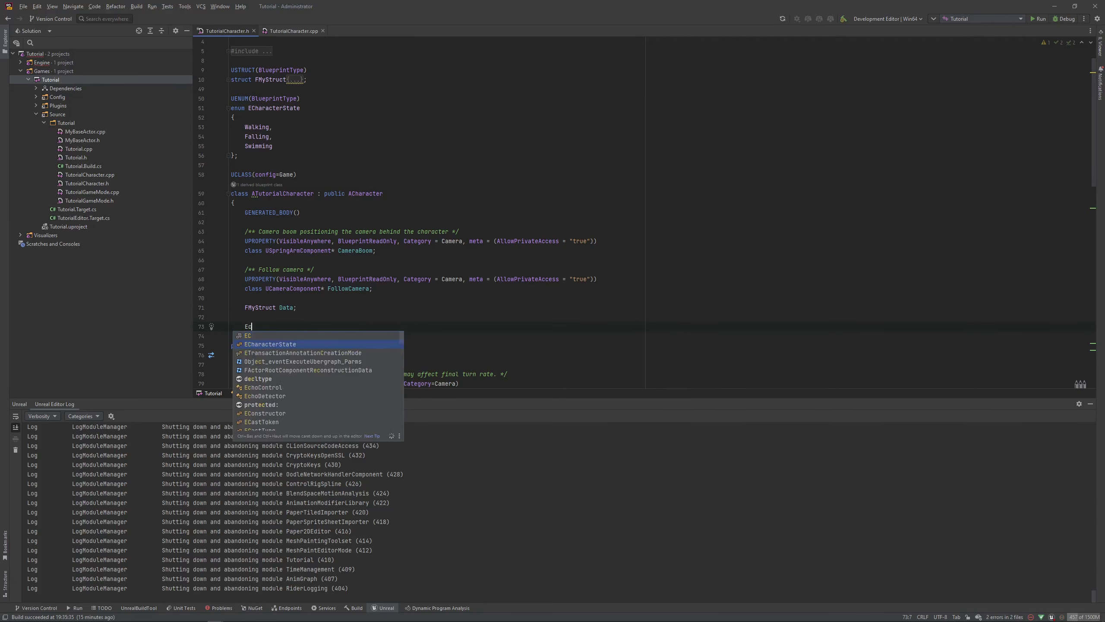
key(Return)
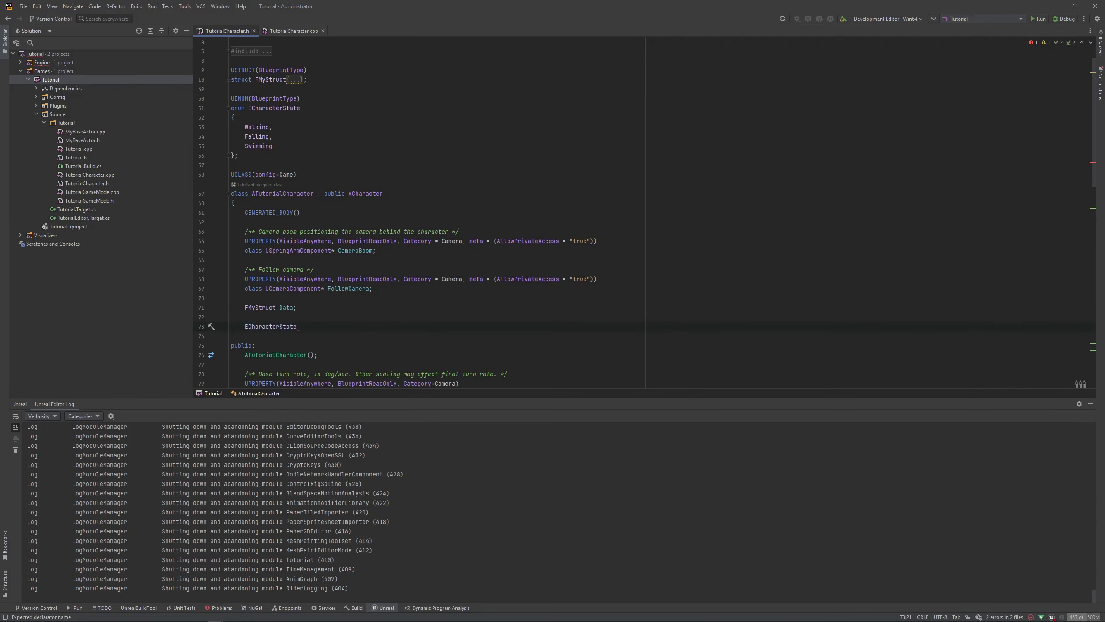
key(Return)
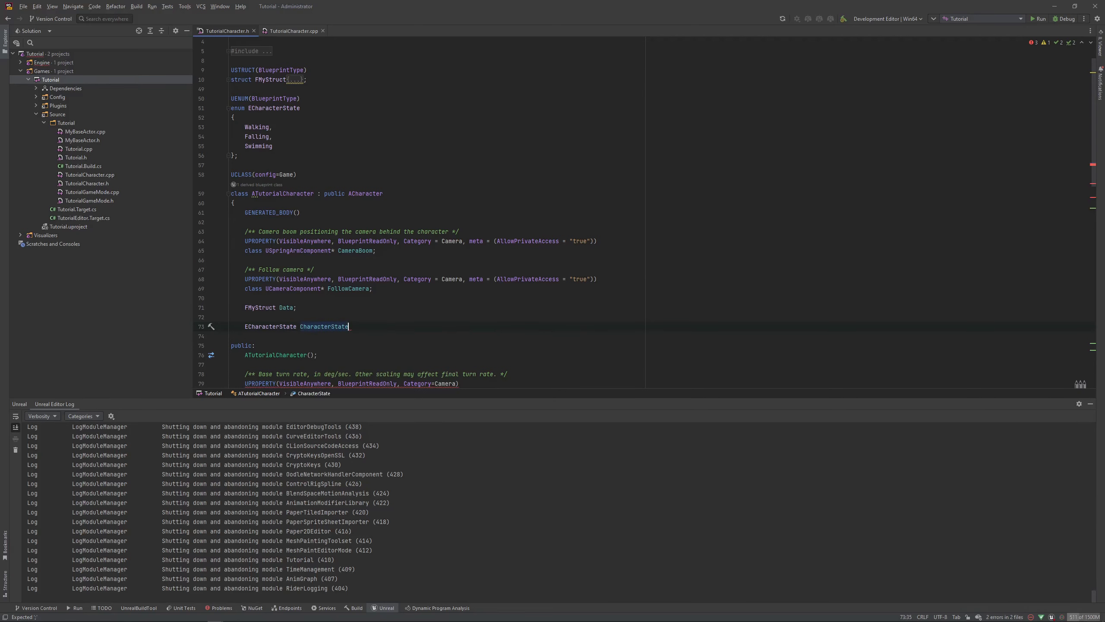
text(;)
Tag CharacterState with UPROPERTY(EditAnywhere, BlueprintReadWrite, Category="Default").
click(356, 320)
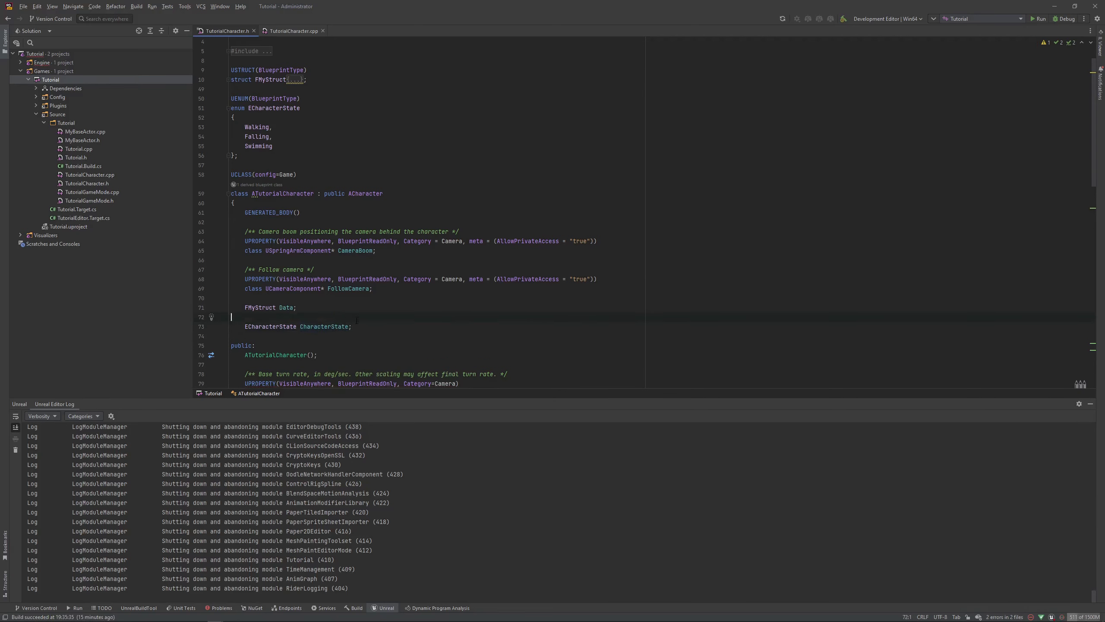
key(Return)
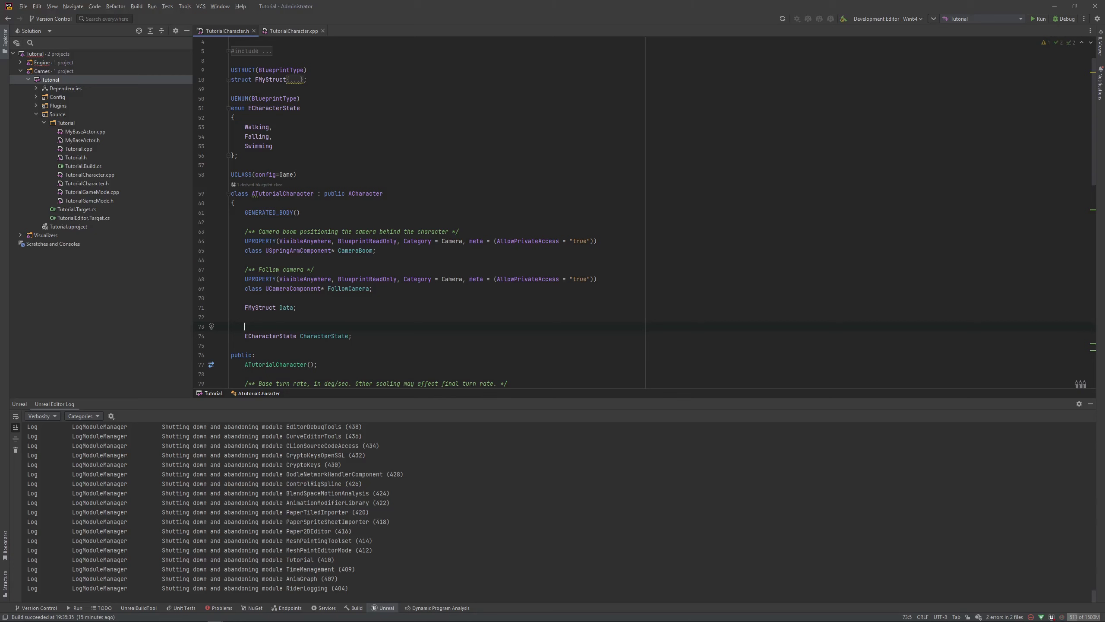
text(UP)
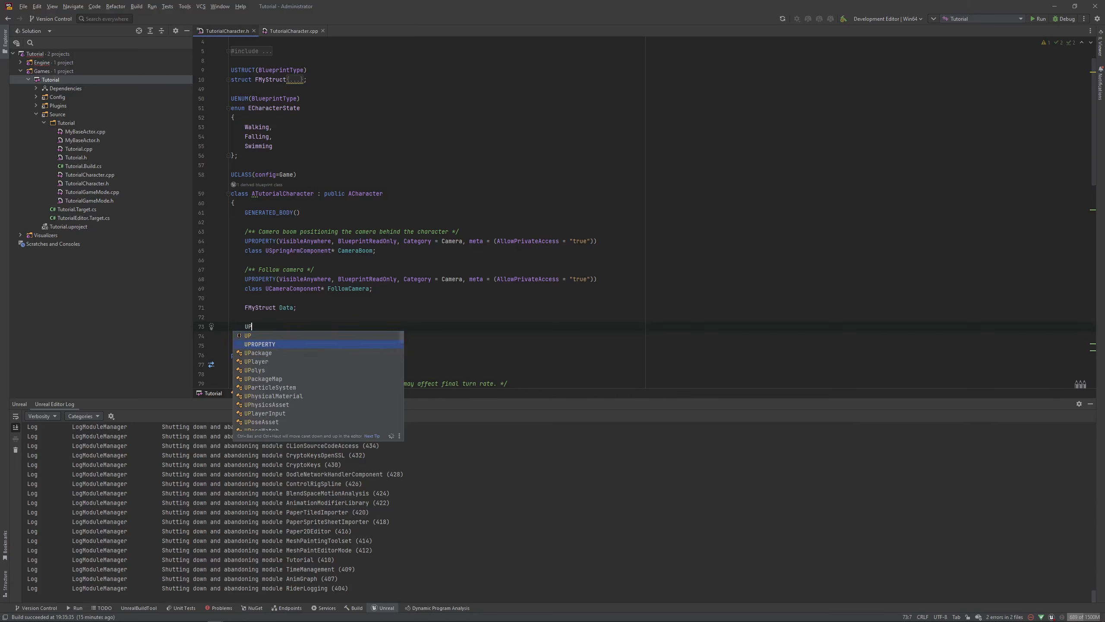
key(Return)
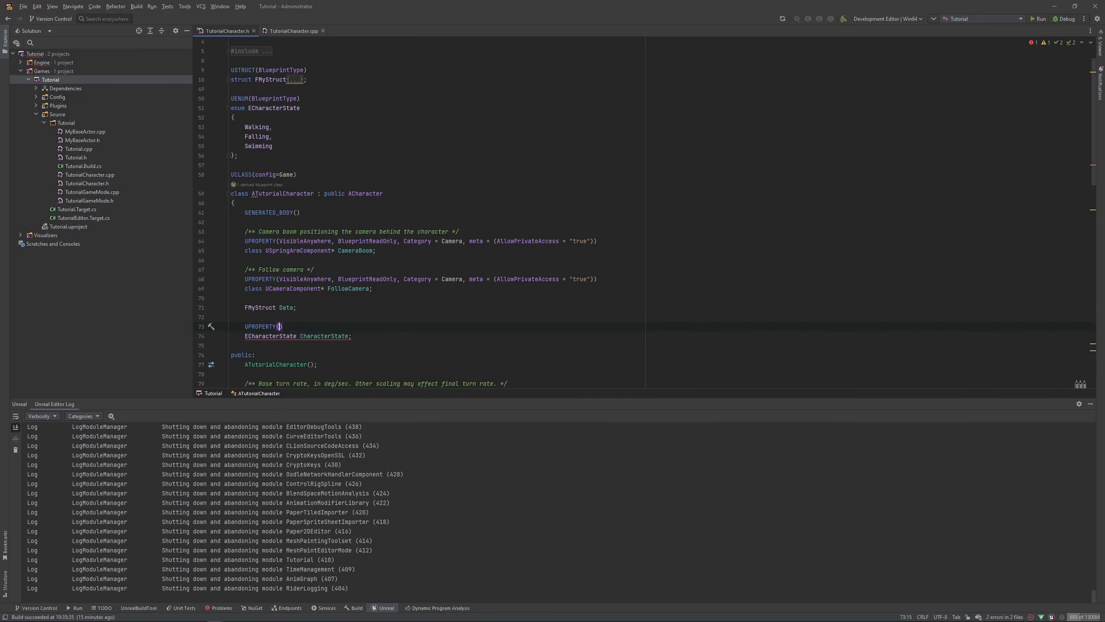
text(Ed)
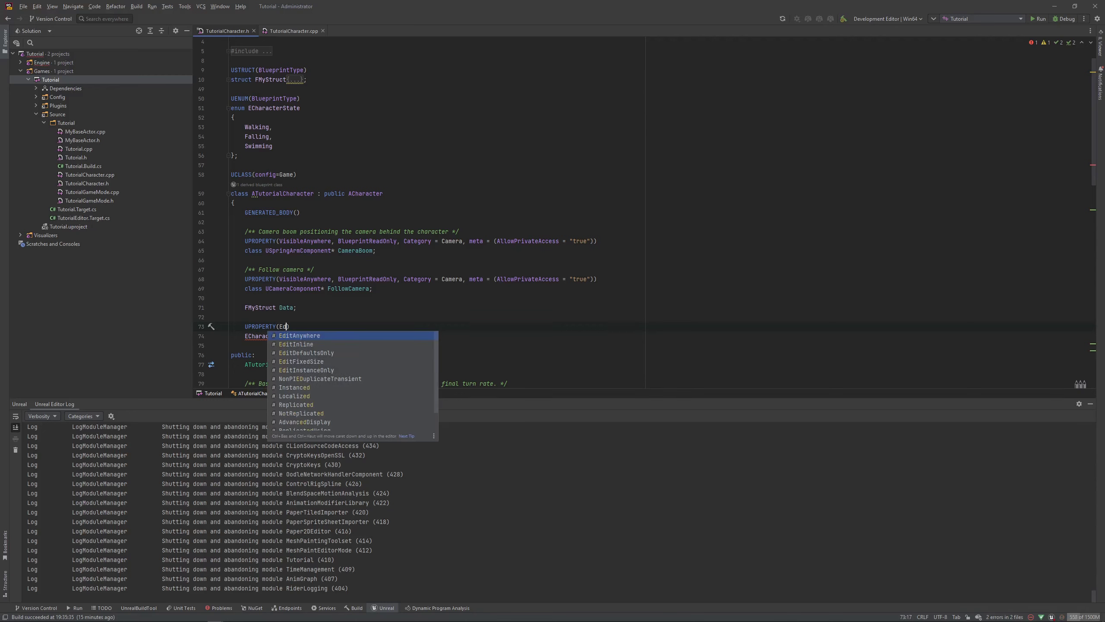
key(Return)
text(, )
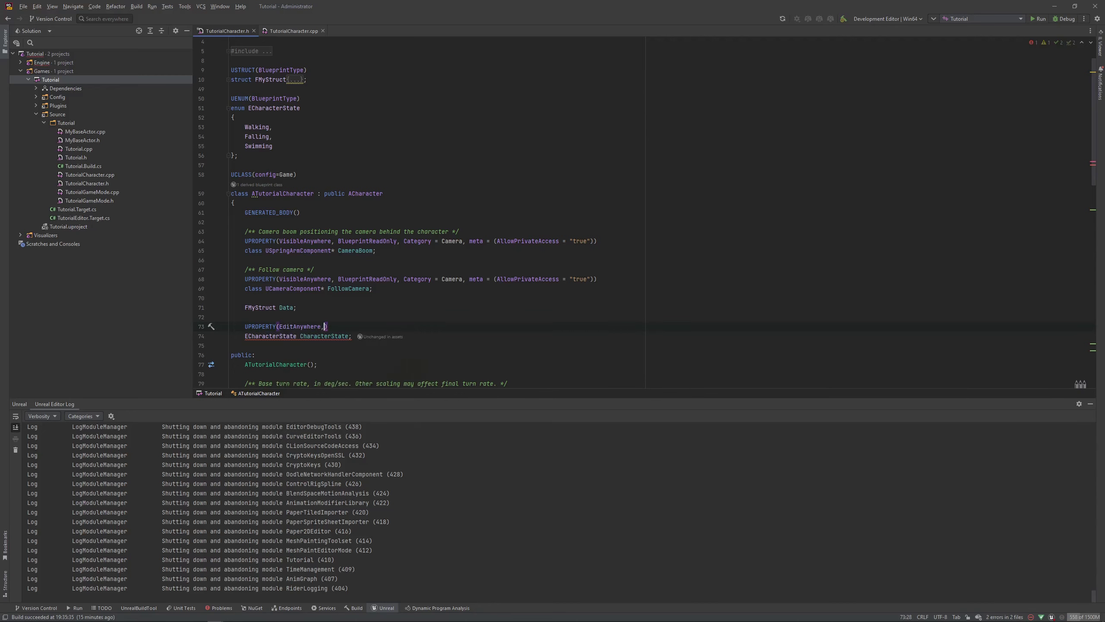
text(Blue)
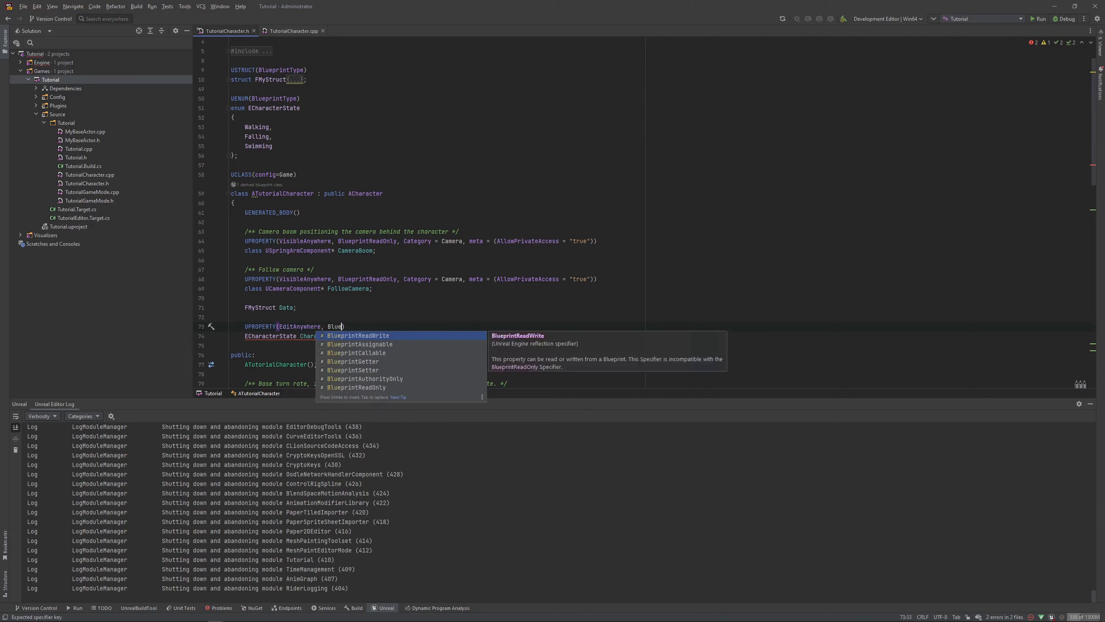
key(Return)
text(, Ca)
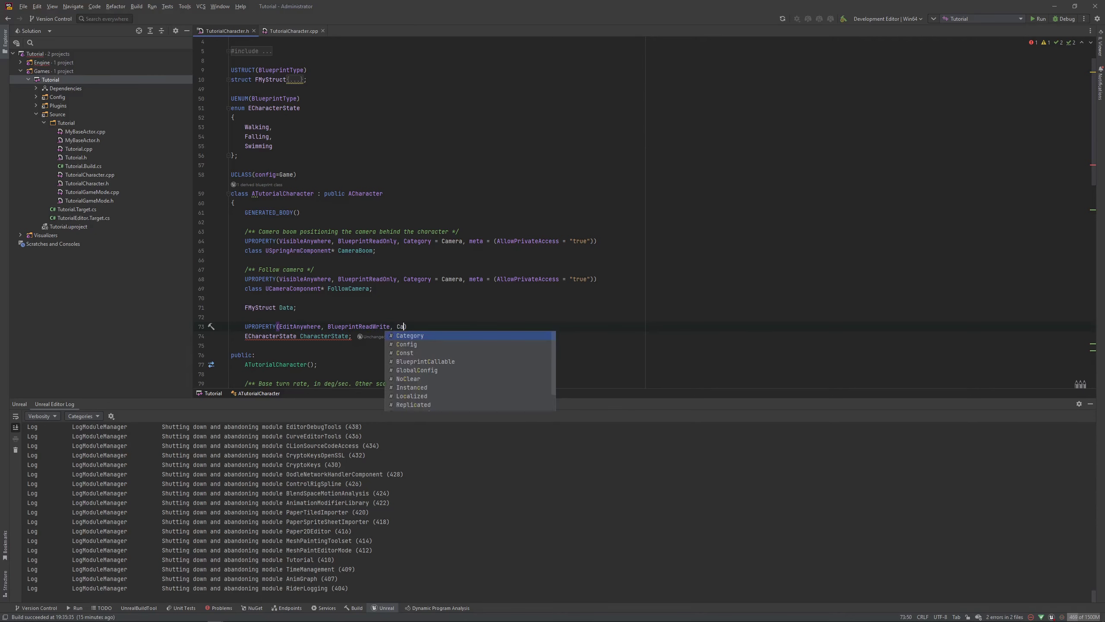
key(Return)
text(="D)
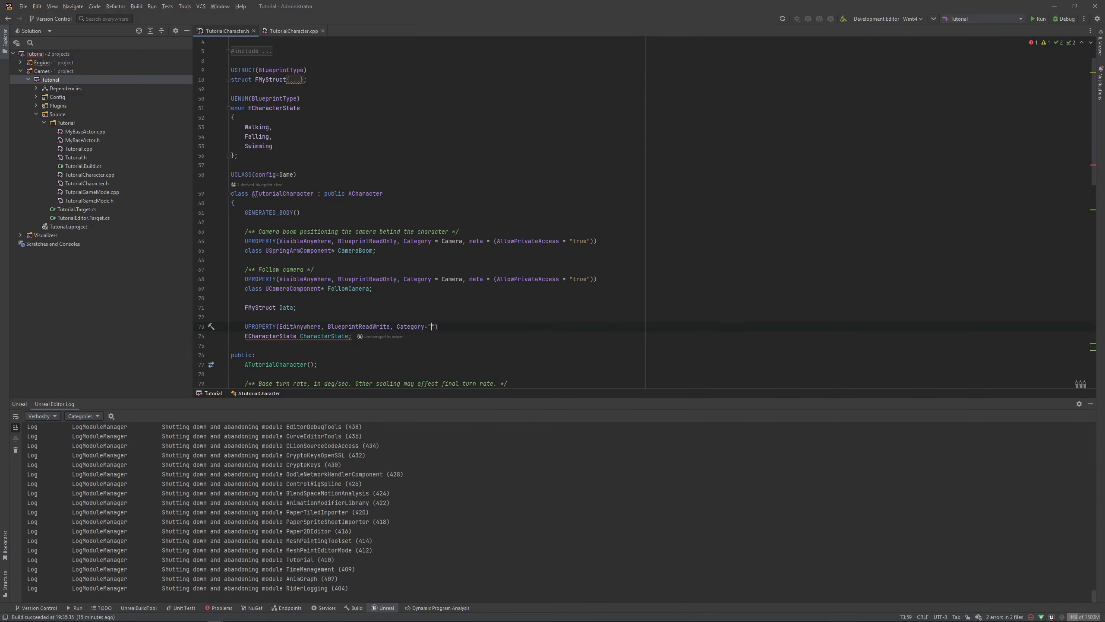
text(efault)
Wrap the CharacterState type in the TEnumAsByte template.
mouse_move(307, 340)
text(TEnu)
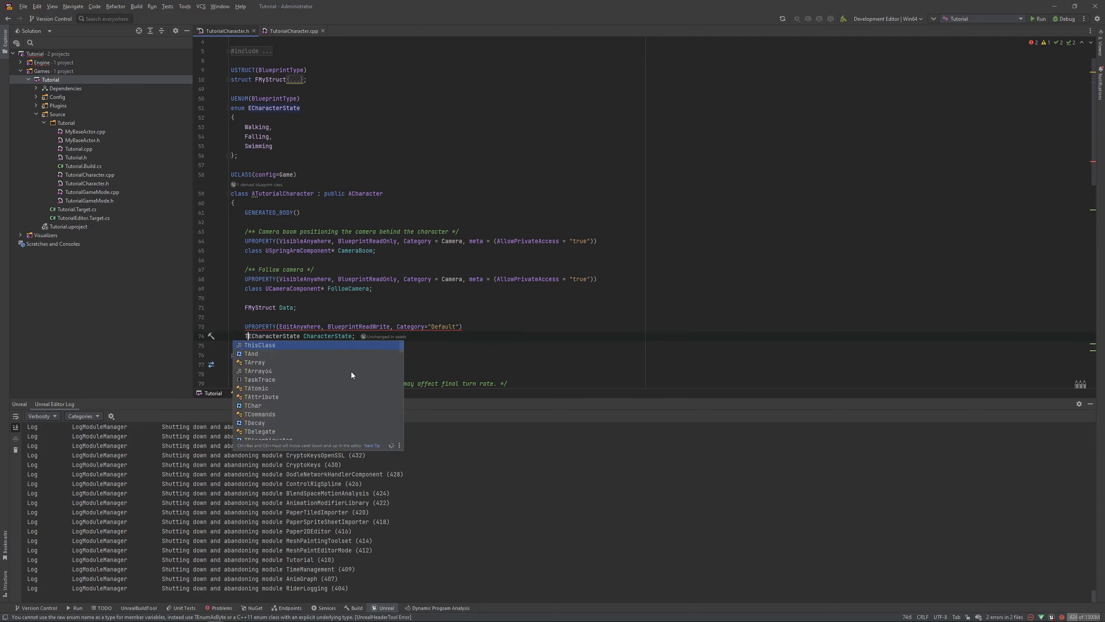
key(Down)
key(Return)
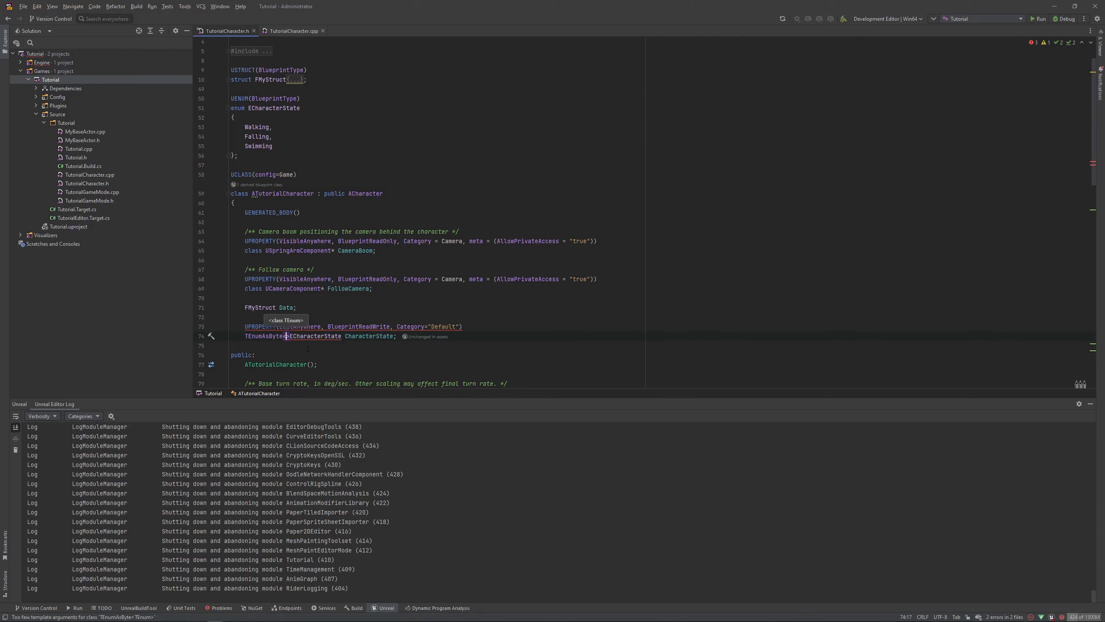
Fix the angle brackets to read TEnumAsByte<ECharacterState> and check CharacterState for errors.
click(276, 336)
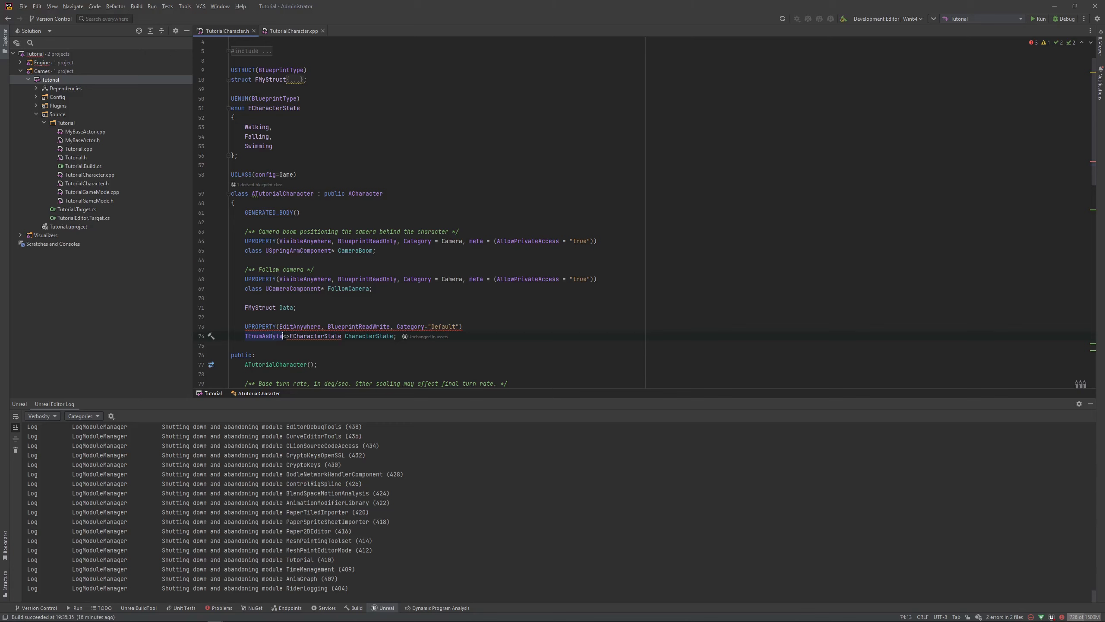
key(shift+Left)
key(shift+Left)
key(shift+Left)
key(shift+Left)
click(286, 335)
key(Delete)
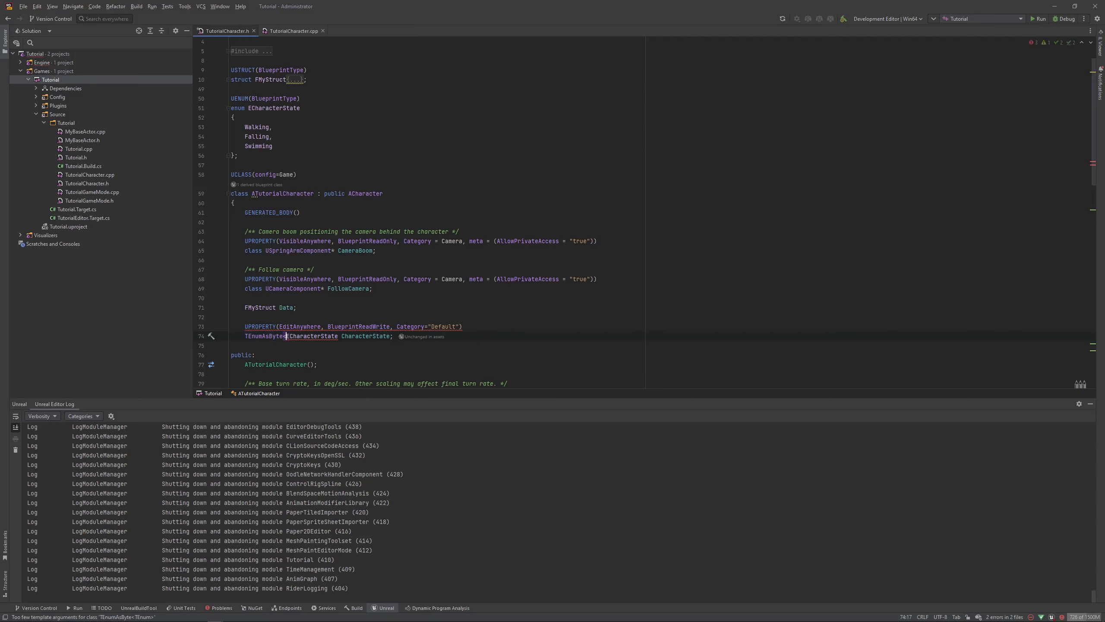
text(>)
click(386, 335)
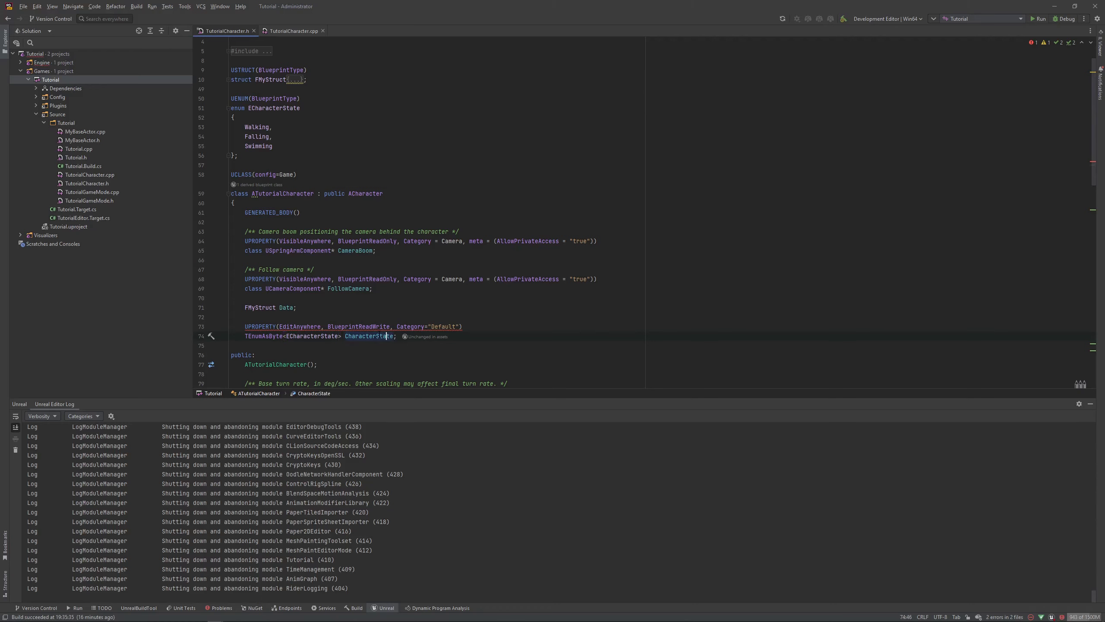
mouse_move(371, 337)
mouse_move(281, 327)
Move the UPROPERTY CharacterState declaration into the public section below GetCharacterData.
drag(231, 326, 397, 336)
key(ctrl+c)
key(BackSpace)
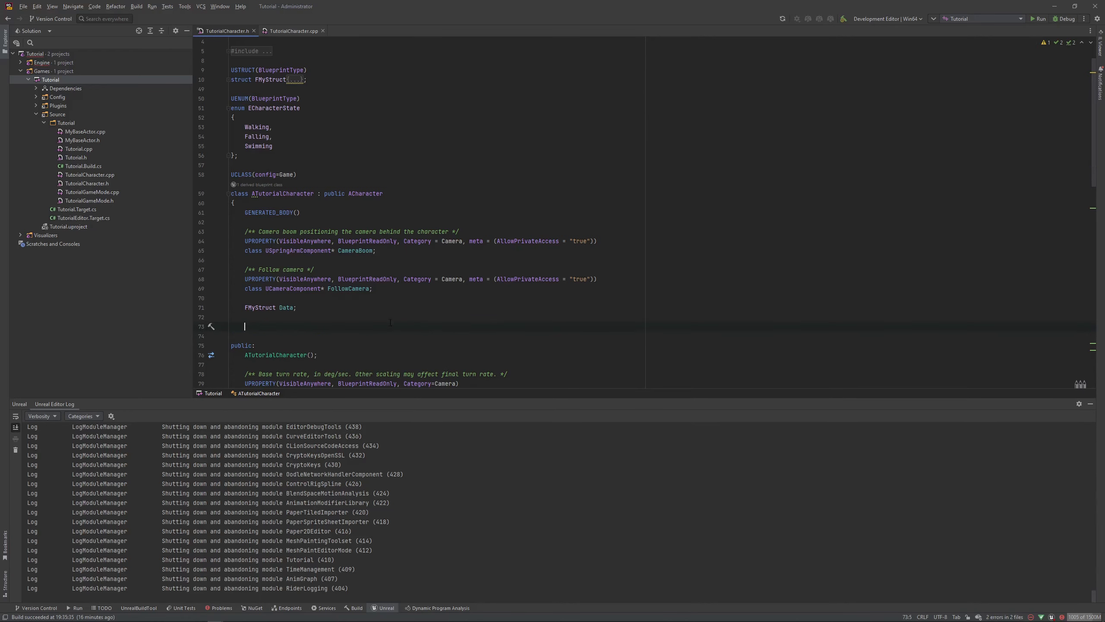
key(BackSpace)
key(BackSpace)
scroll(331, 308, down, 4)
scroll(330, 308, down, 1)
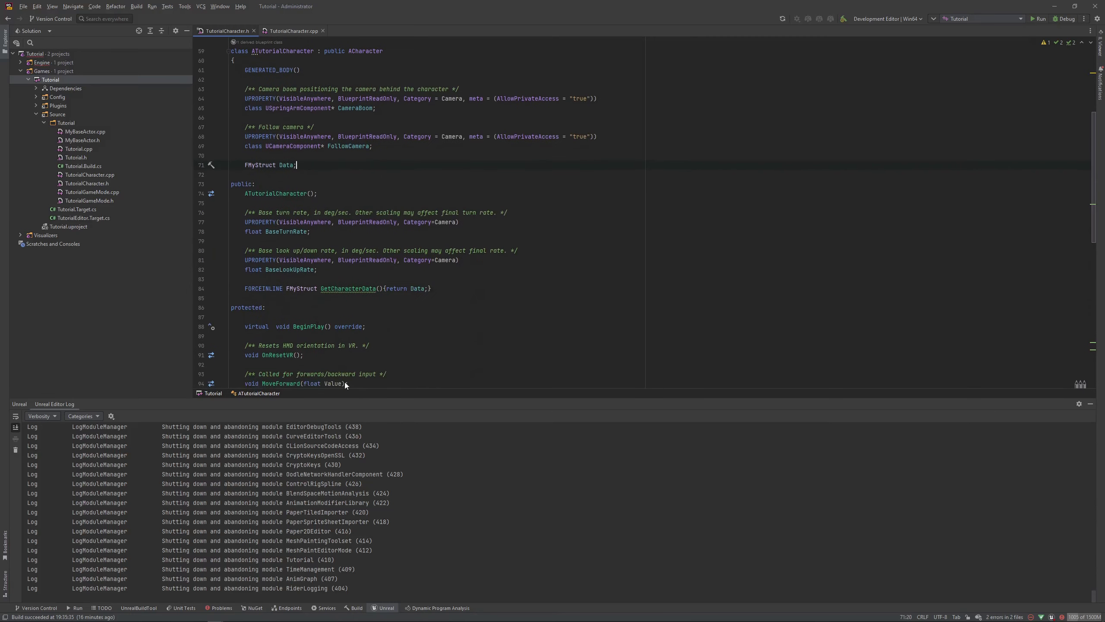
click(433, 289)
key(Return)
key(Return)
key(ctrl+v)
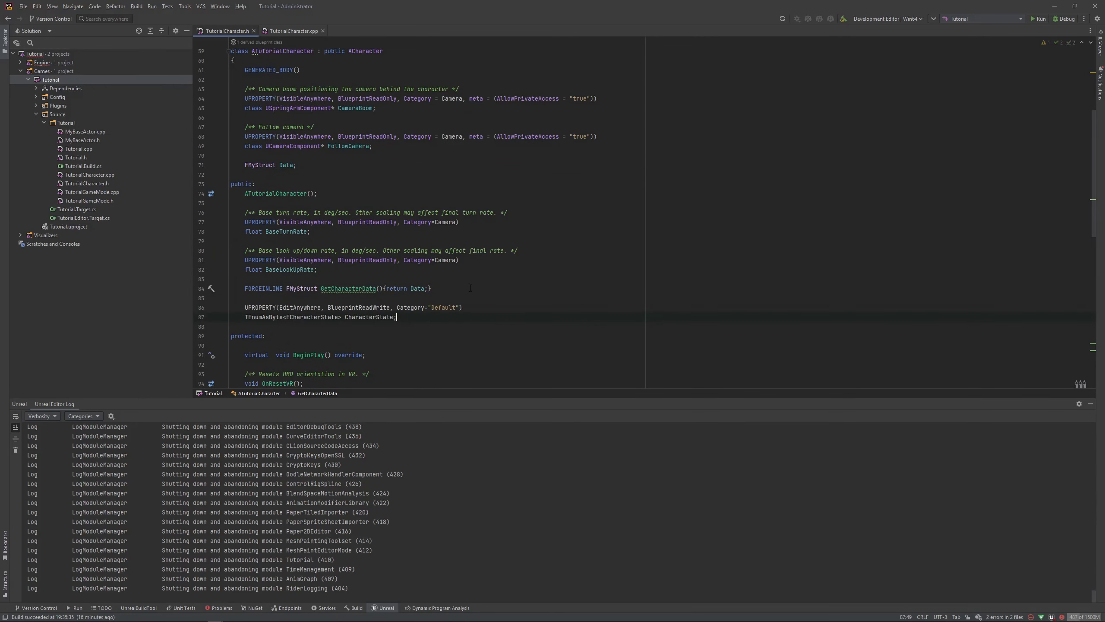
Build the project and select the ThirdPersonCharacter in the Unreal level.
click(468, 300)
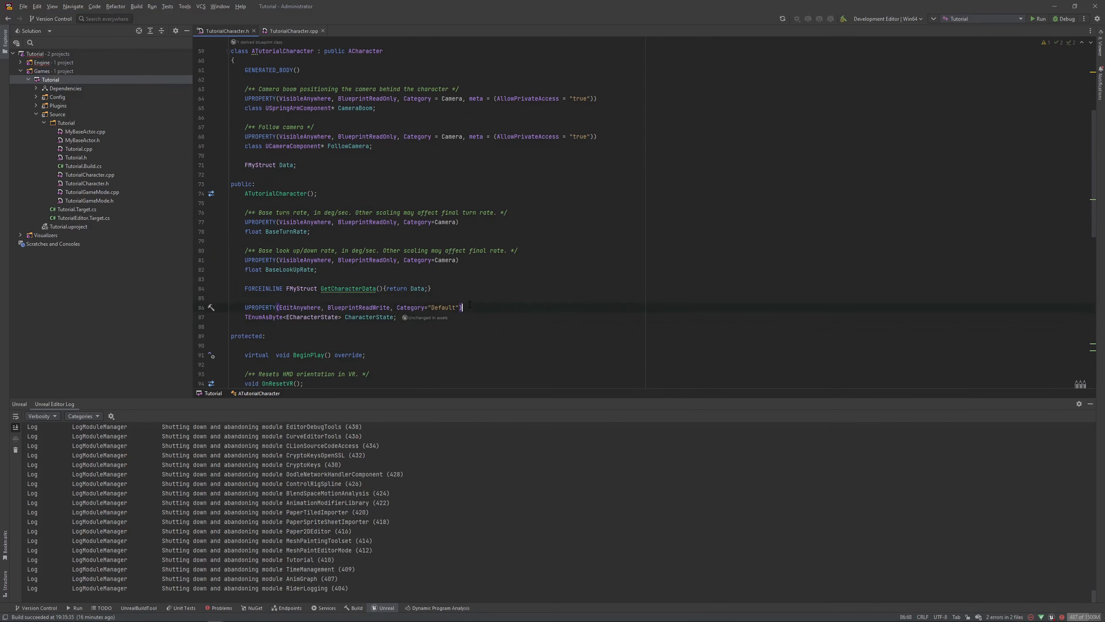
scroll(389, 329, up, 1)
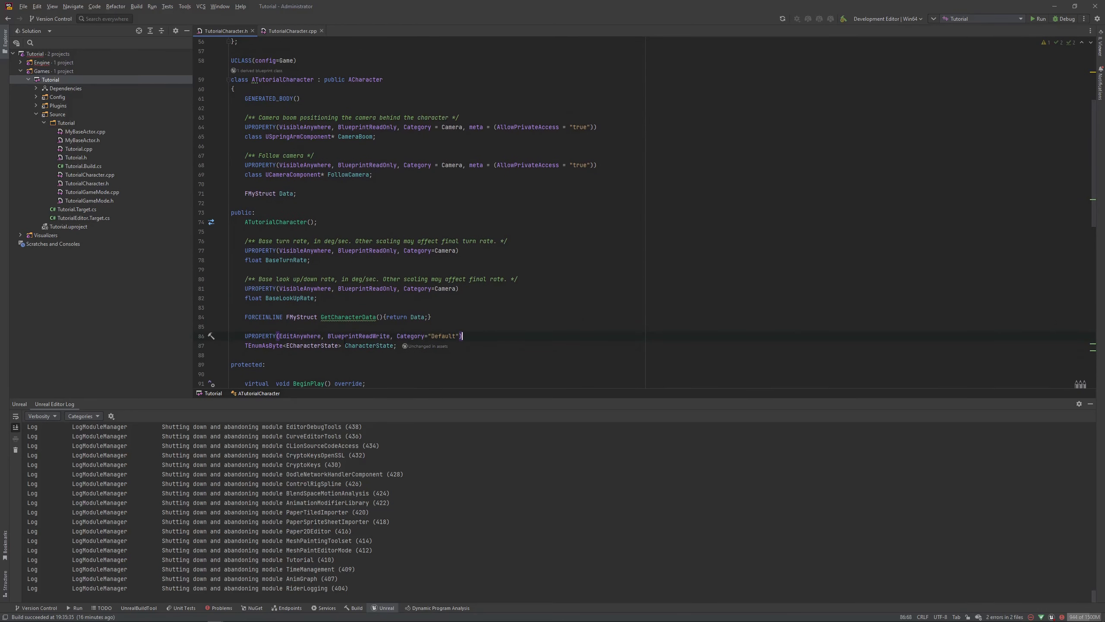
click(531, 339)
scroll(530, 341, up, 3)
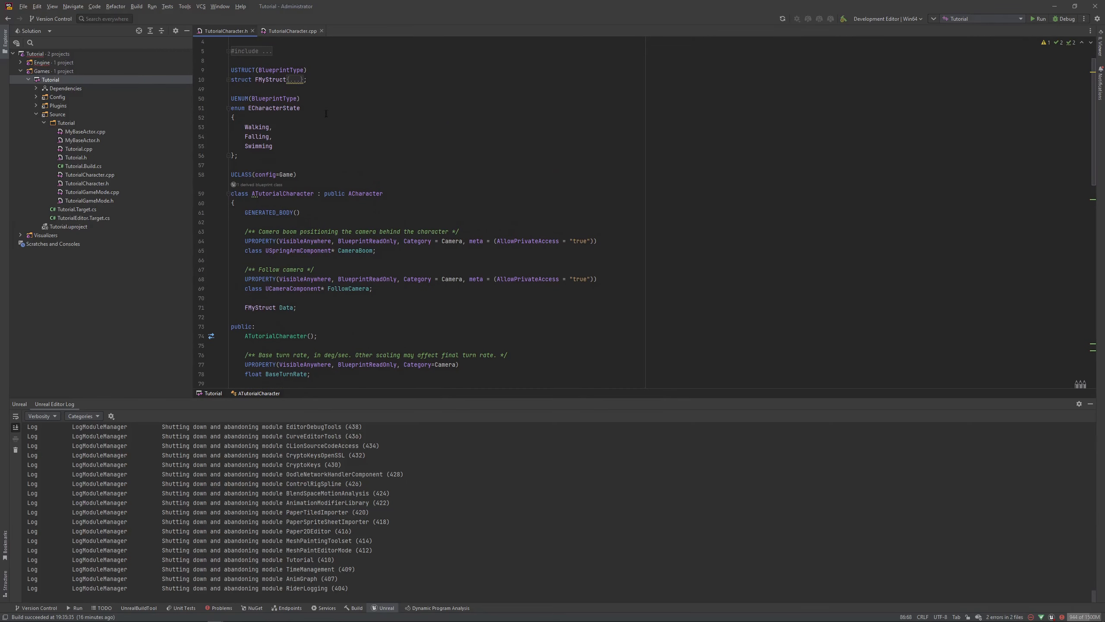
scroll(512, 314, down, 4)
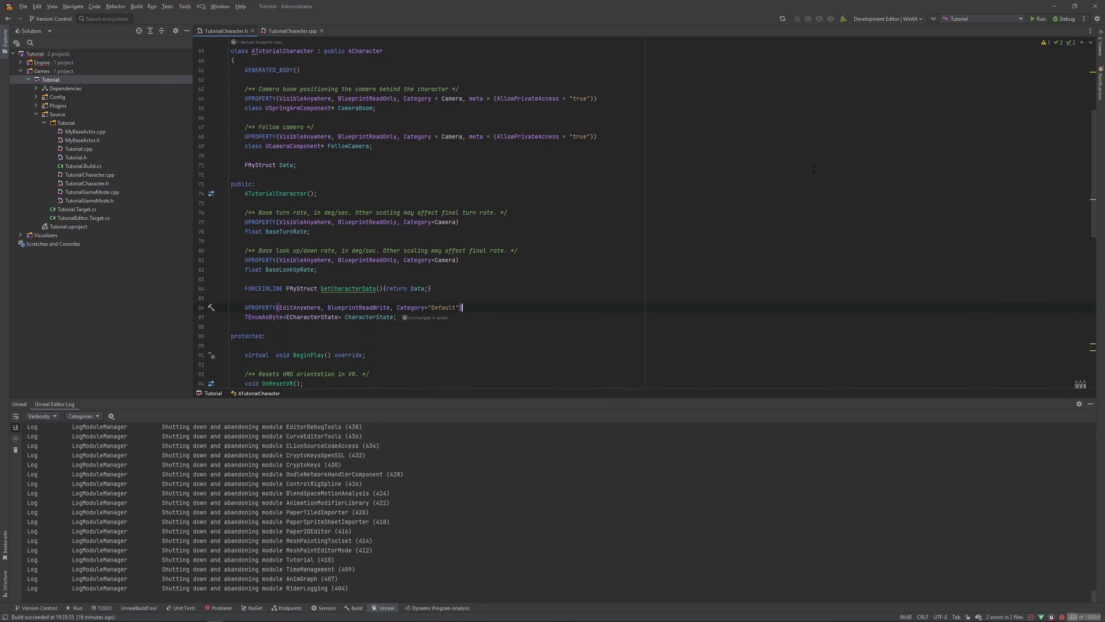
click(1040, 19)
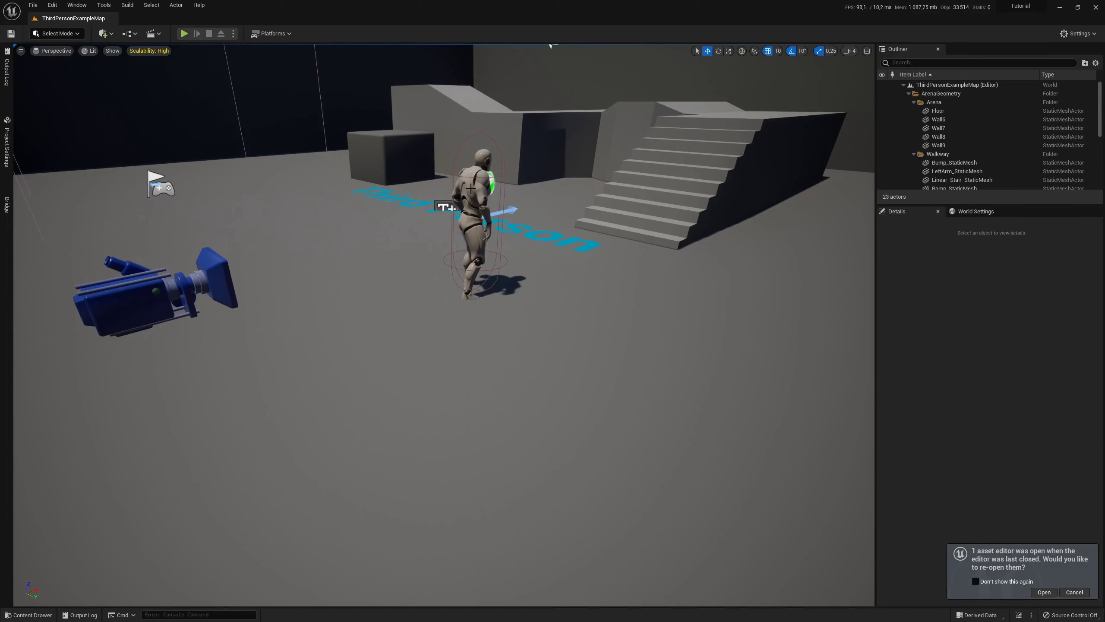
click(471, 189)
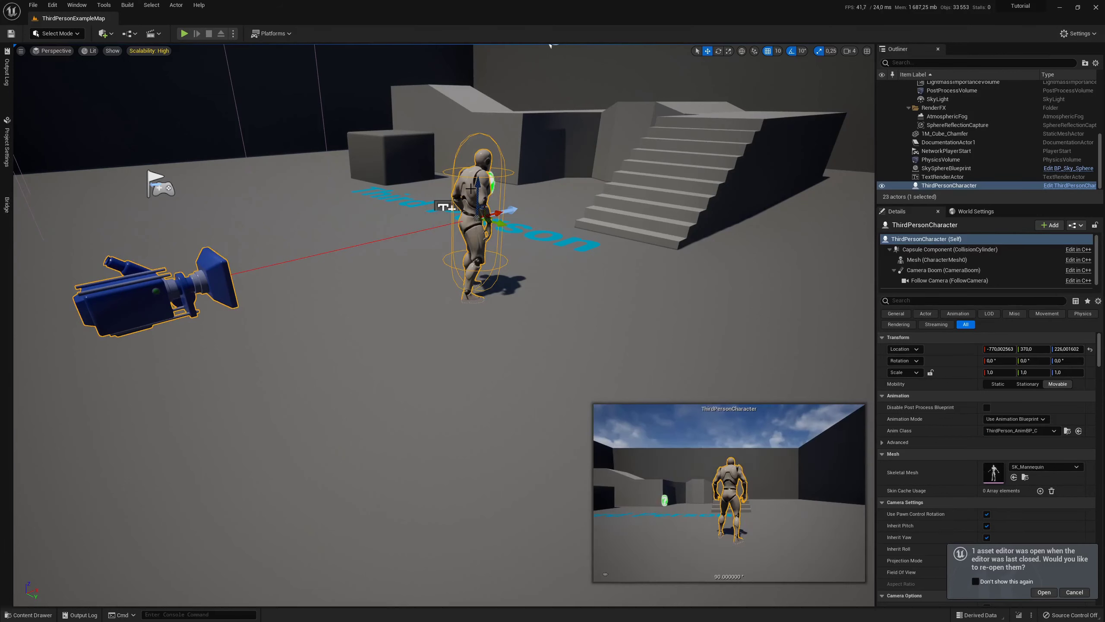
Open the ThirdPersonCharacter Blueprint, review the Character State values, and search for its getter.
double_click(471, 189)
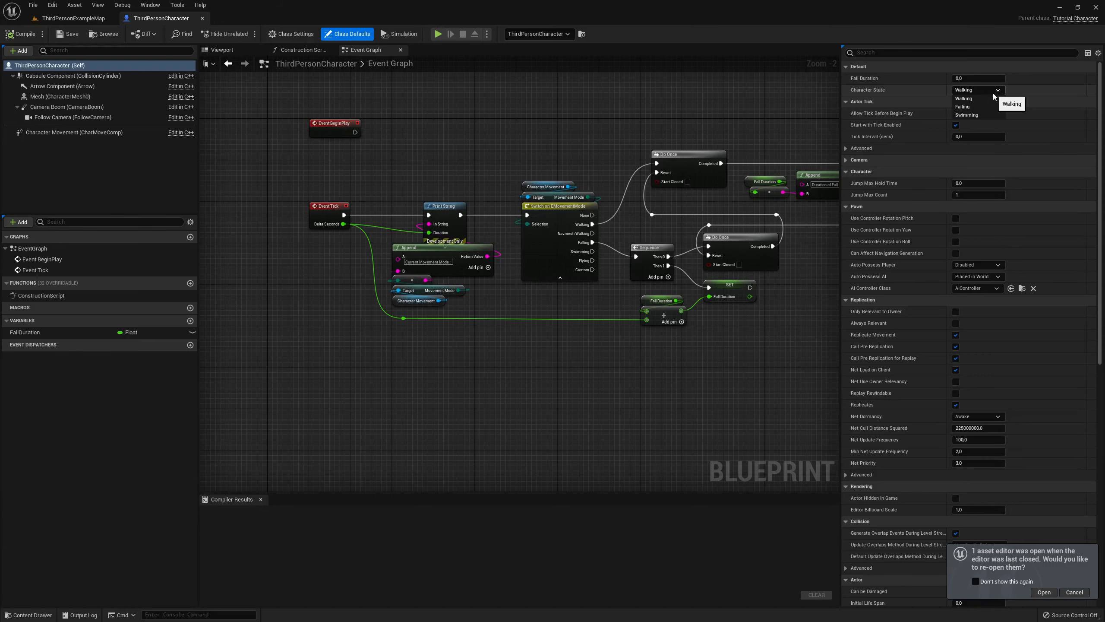
click(979, 90)
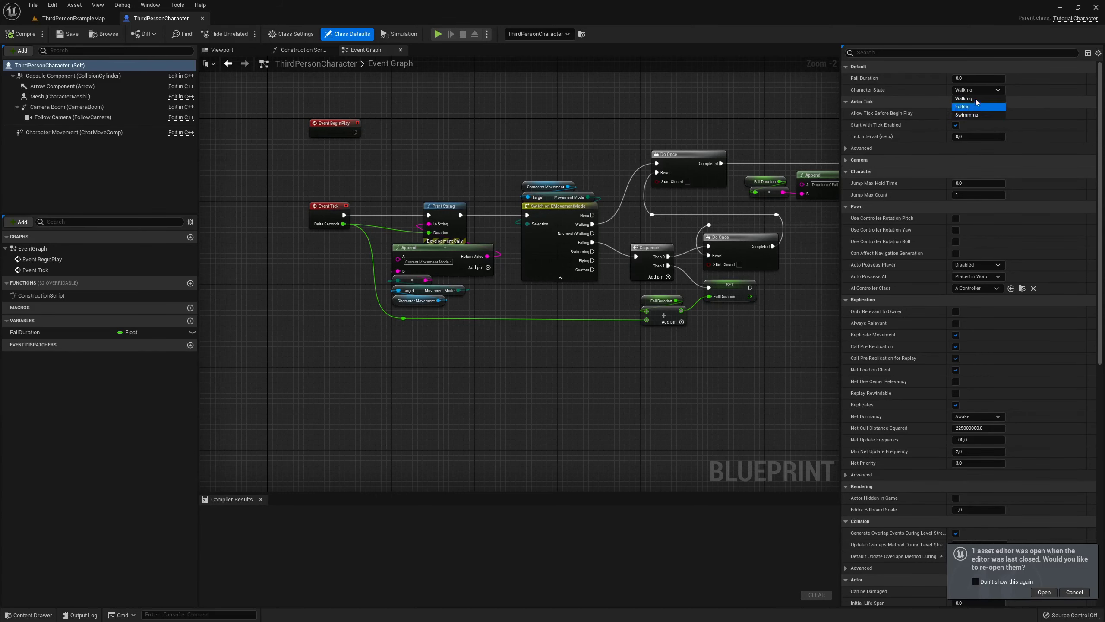
click(974, 91)
click(973, 93)
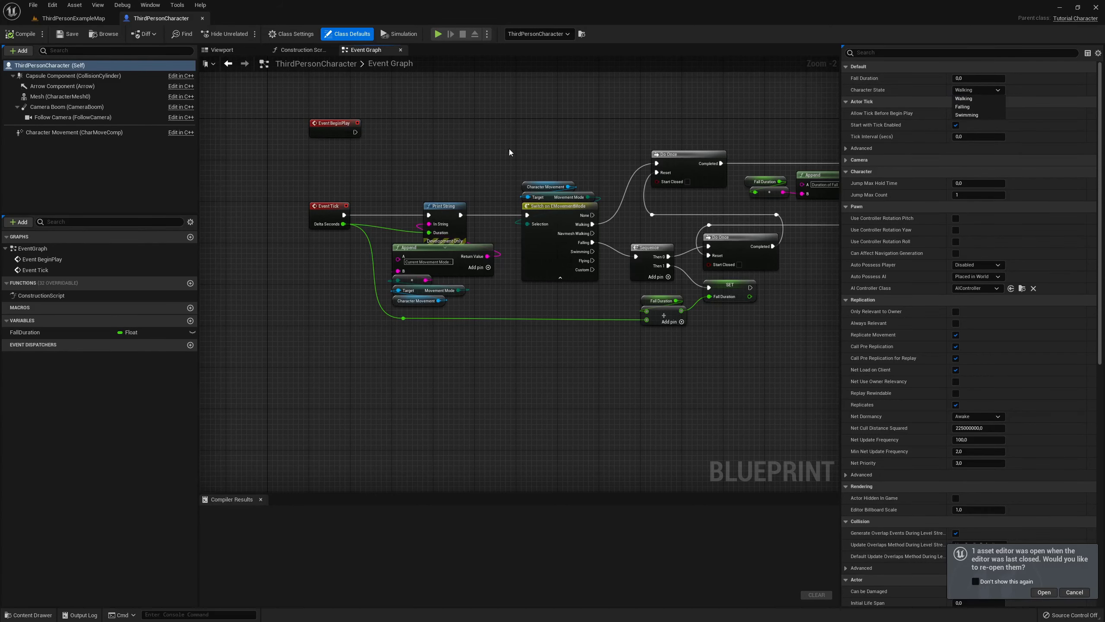
right_click(436, 427)
text(get)
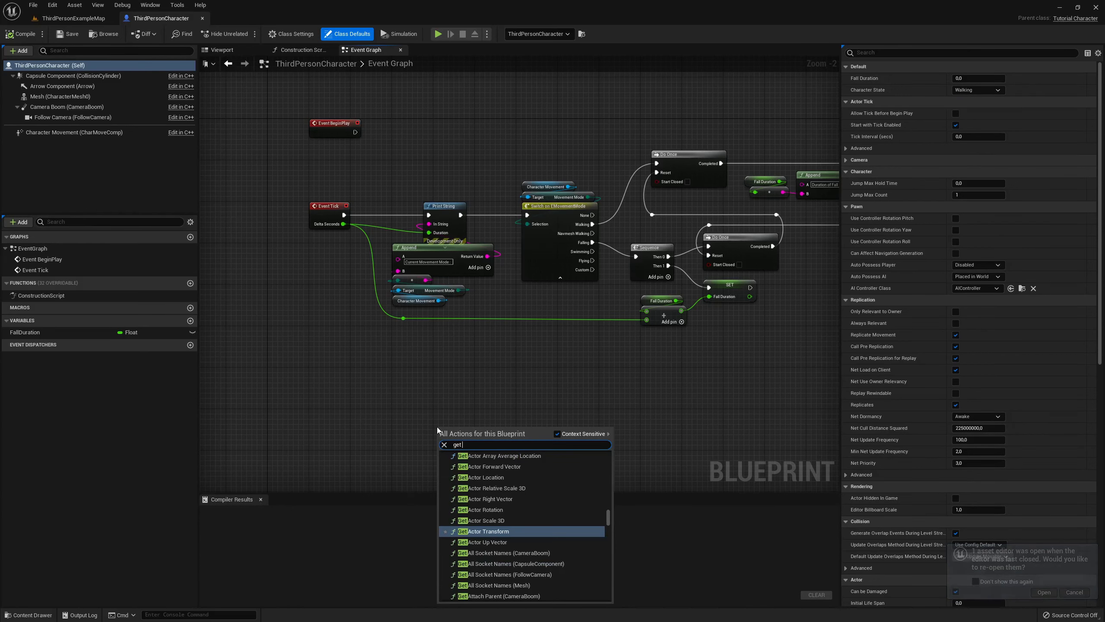
text( character)
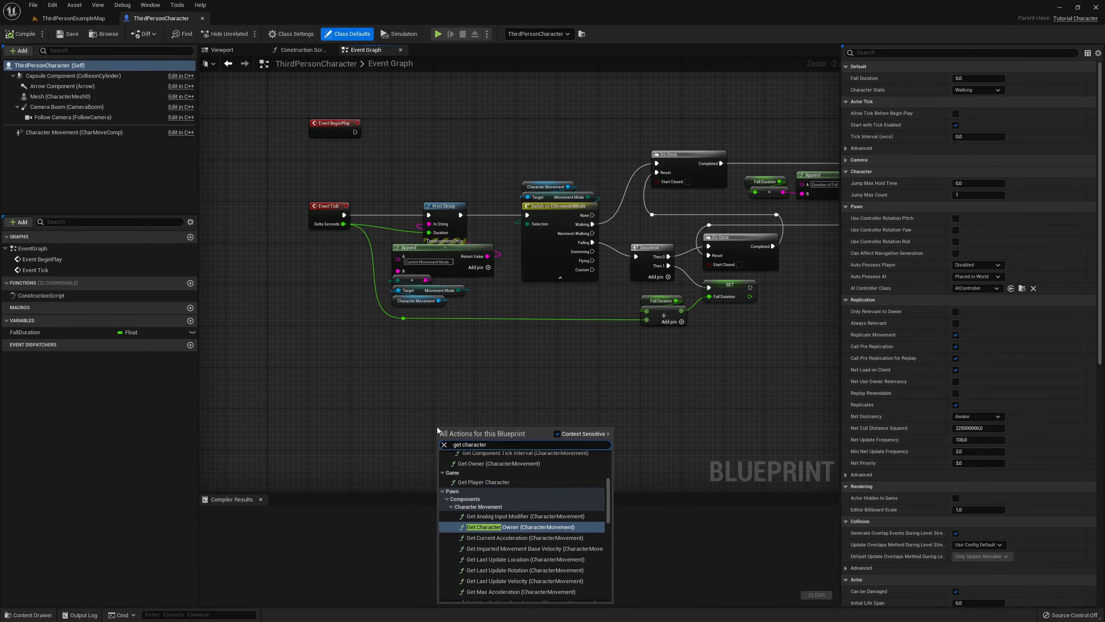
text( state)
Place Get Character State and SET Character State nodes in the Event Graph.
click(491, 508)
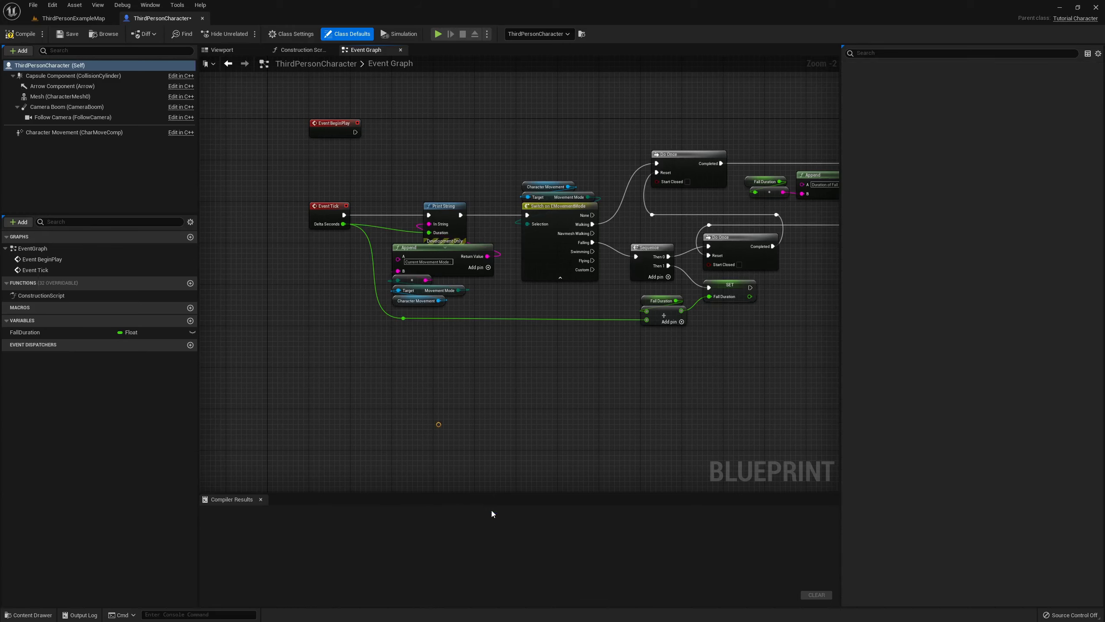
scroll(443, 422, up, 2)
drag(470, 433, 359, 371)
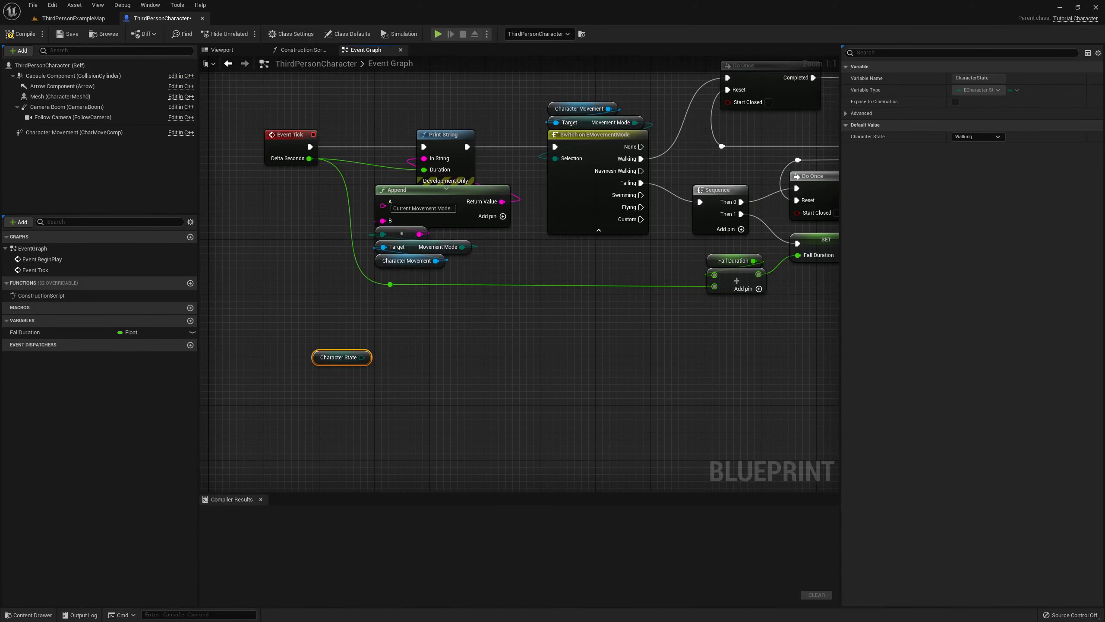
right_drag(358, 370, 342, 365)
right_click(421, 356)
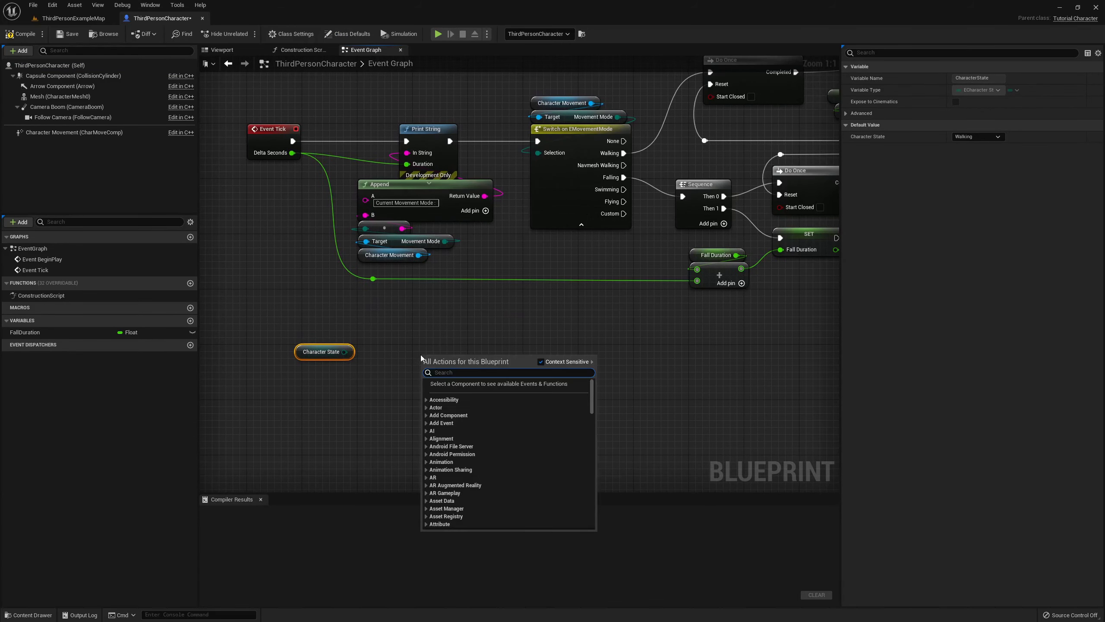
text(set)
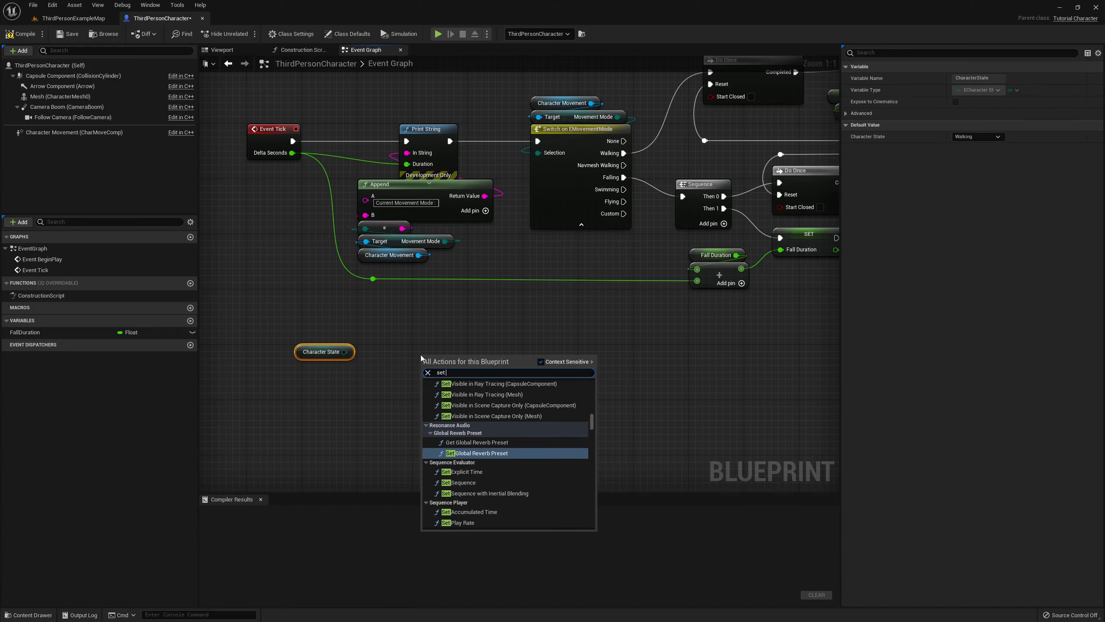
text( character)
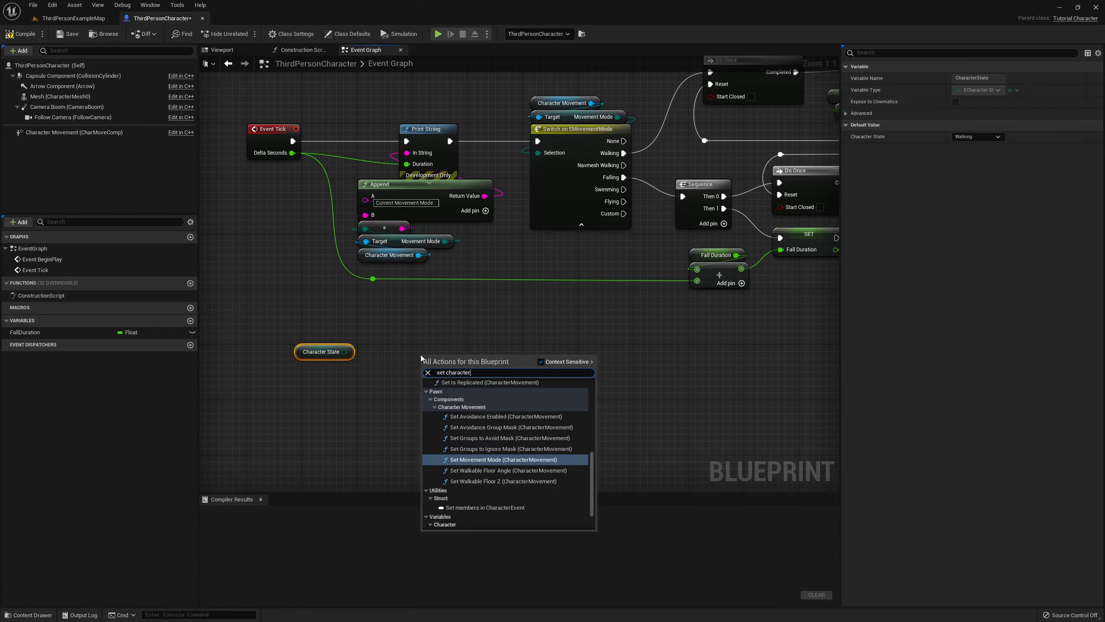
text( state)
key(Return)
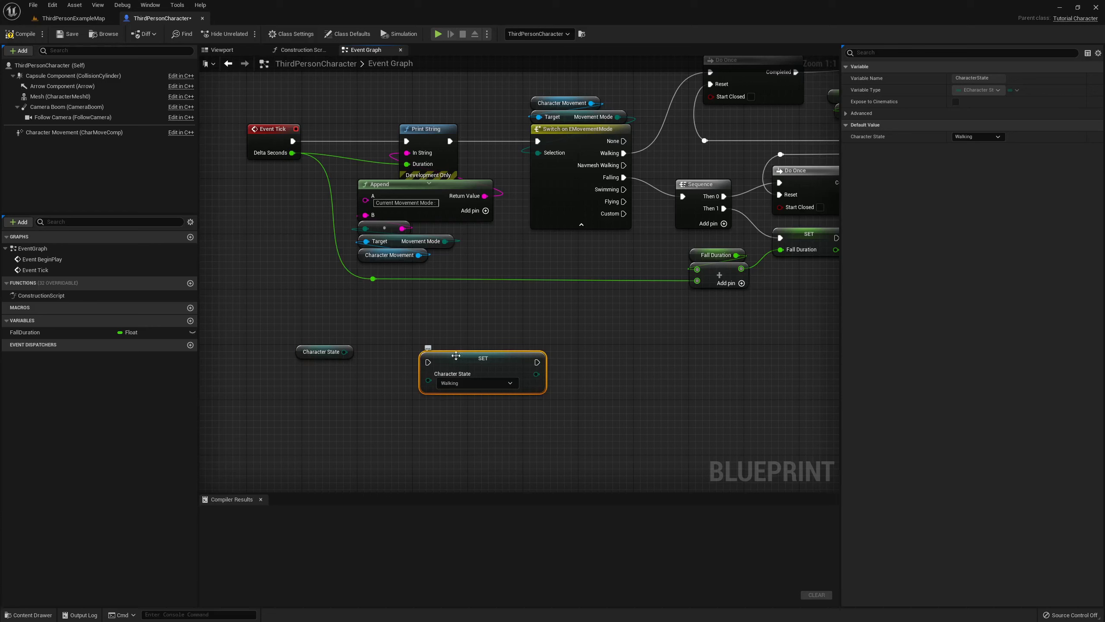
drag(466, 391, 466, 348)
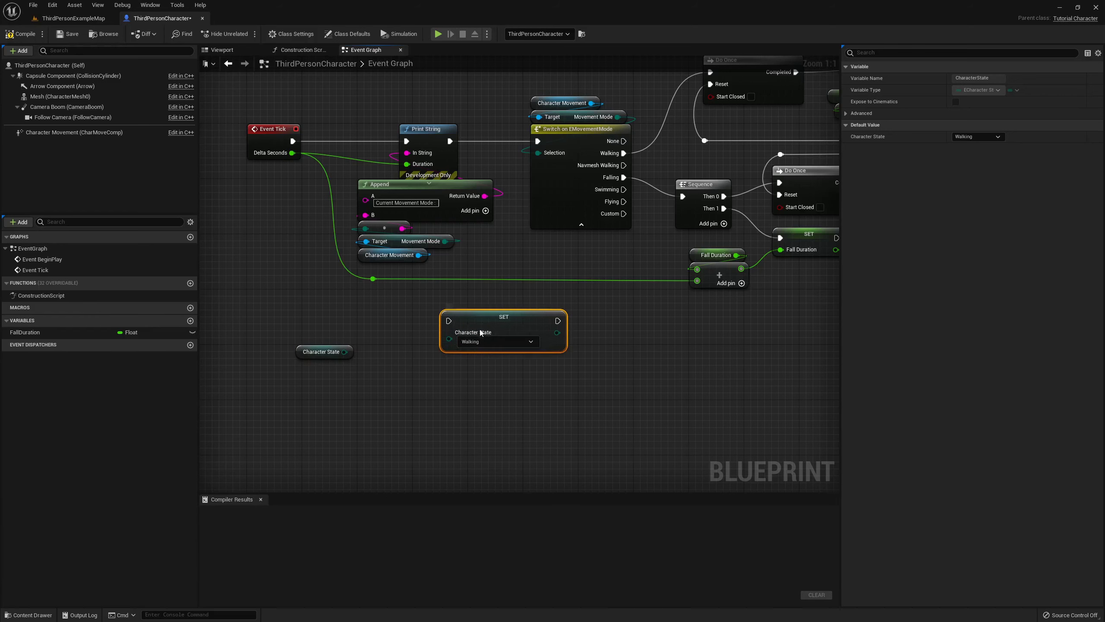
right_drag(399, 355, 378, 324)
click(378, 324)
drag(302, 319, 302, 348)
click(366, 343)
mouse_move(354, 328)
right_down()
mouse_move(356, 381)
mouse_move(357, 345)
right_up()
Add an Equal node from Character State, then delete it with the getter and SET nodes.
drag(327, 365, 347, 383)
text(=)
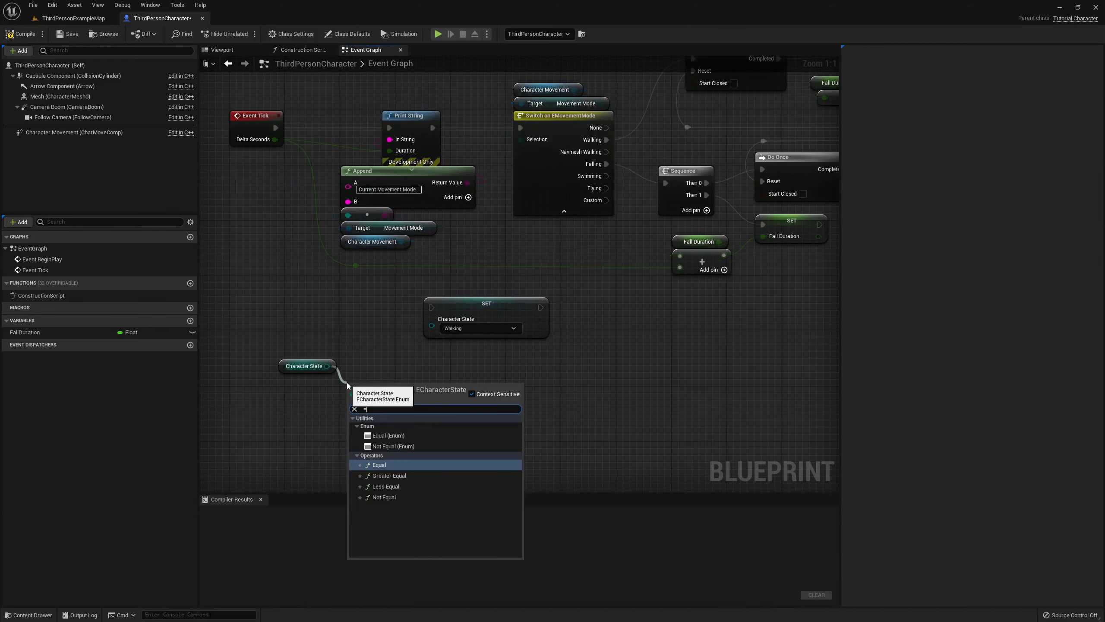
click(388, 465)
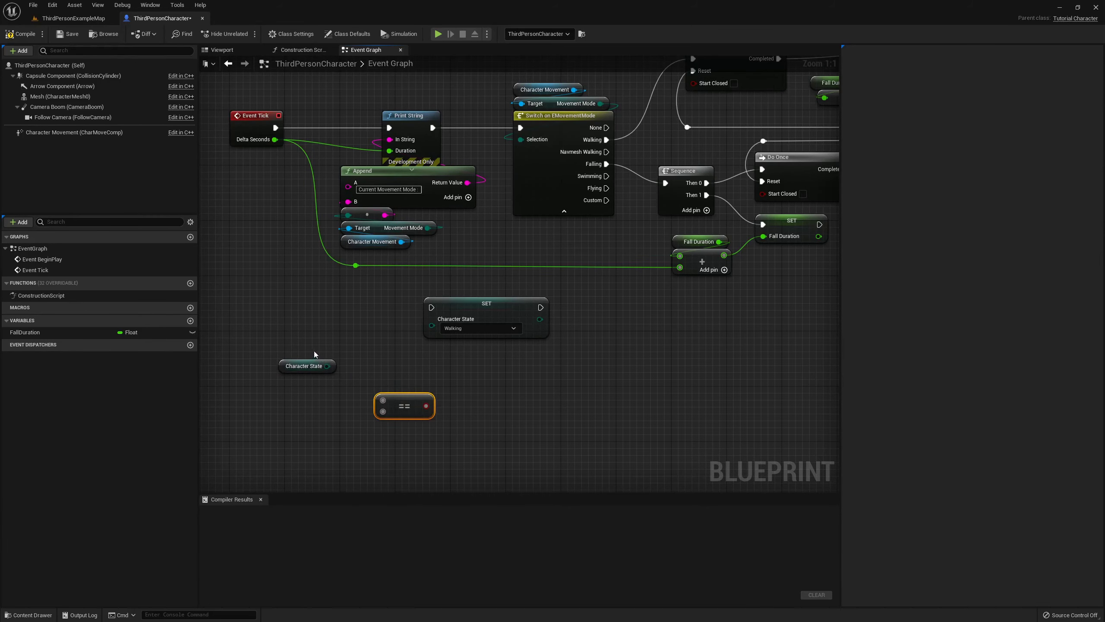
right_drag(366, 391, 362, 421)
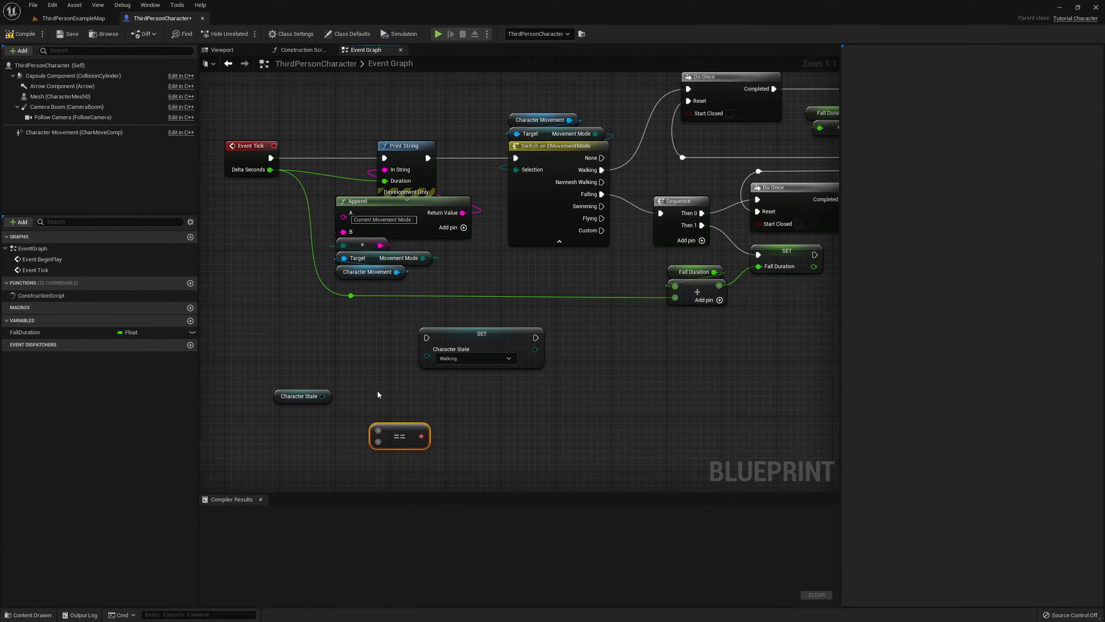
key(Delete)
drag(287, 331, 470, 433)
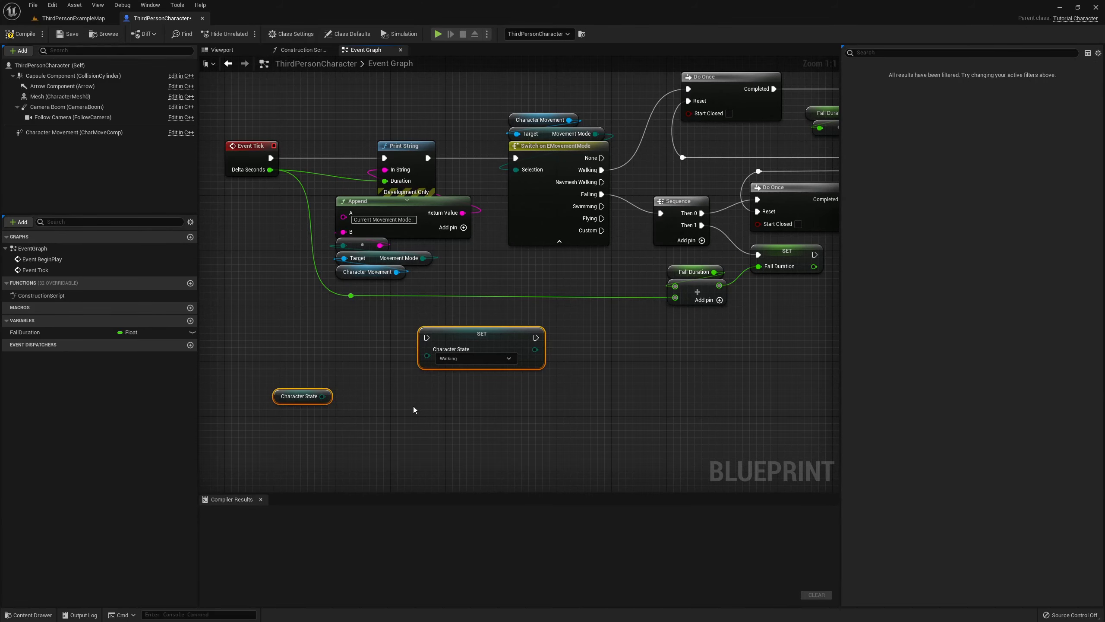
right_drag(293, 333, 308, 359)
key(Delete)
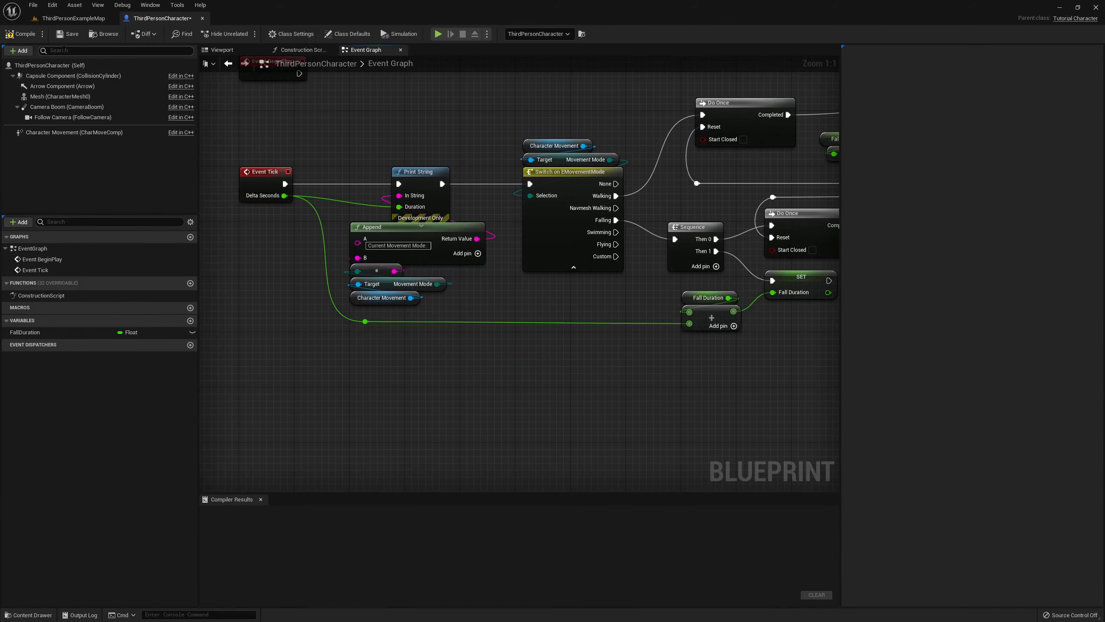
Compile the blueprint and add a new variable named State.
click(19, 34)
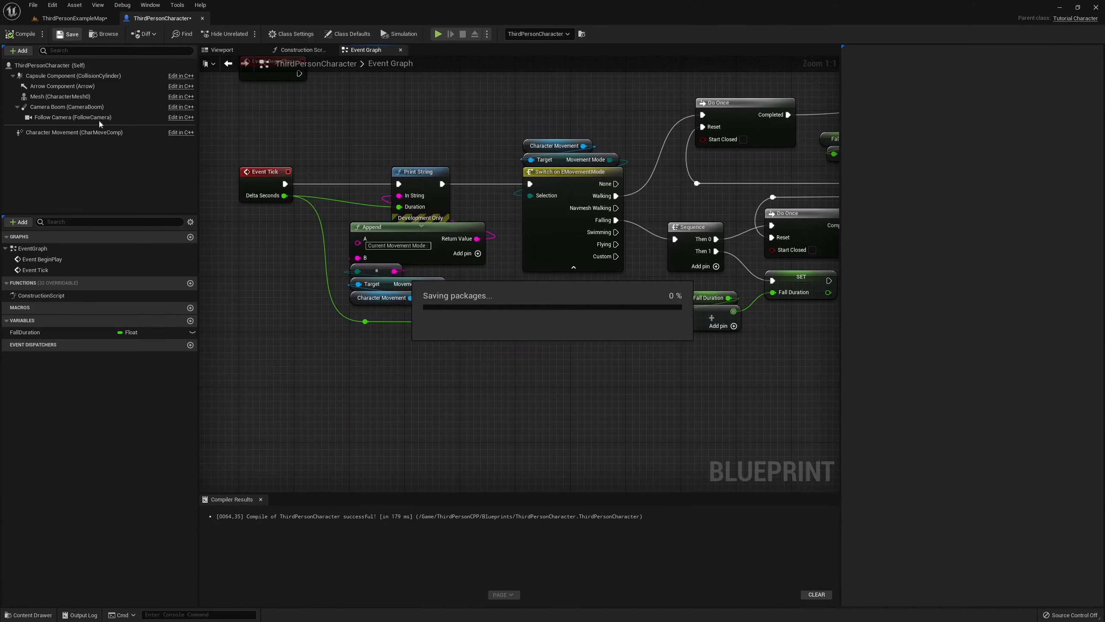
click(189, 321)
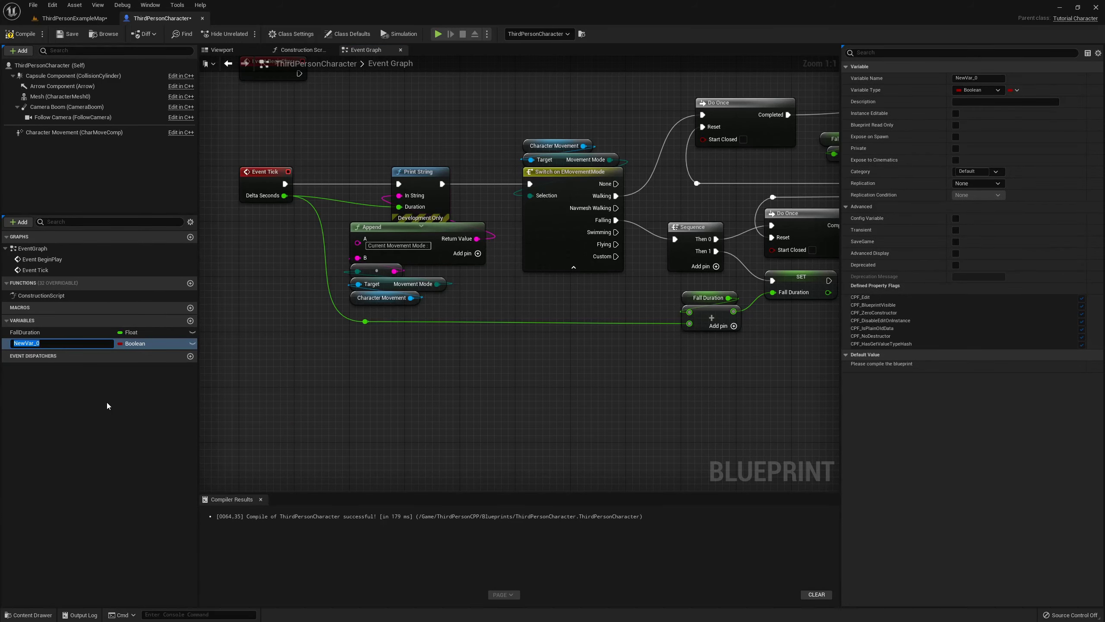
text(State)
key(Return)
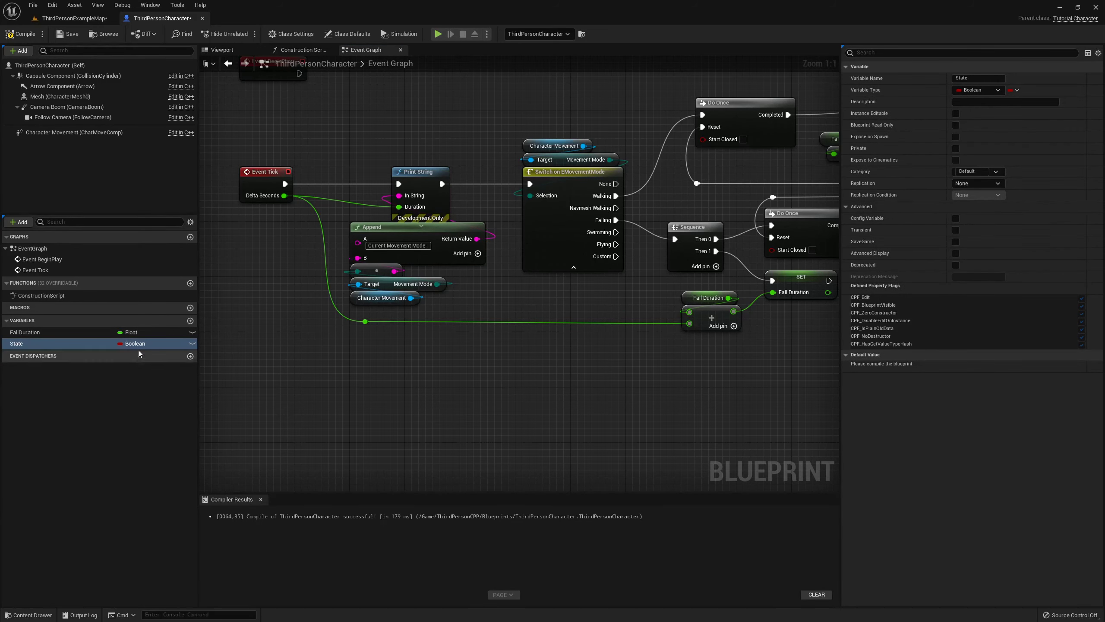
Set the State variable's type to the ECharacter State enum.
click(135, 343)
text(Echar)
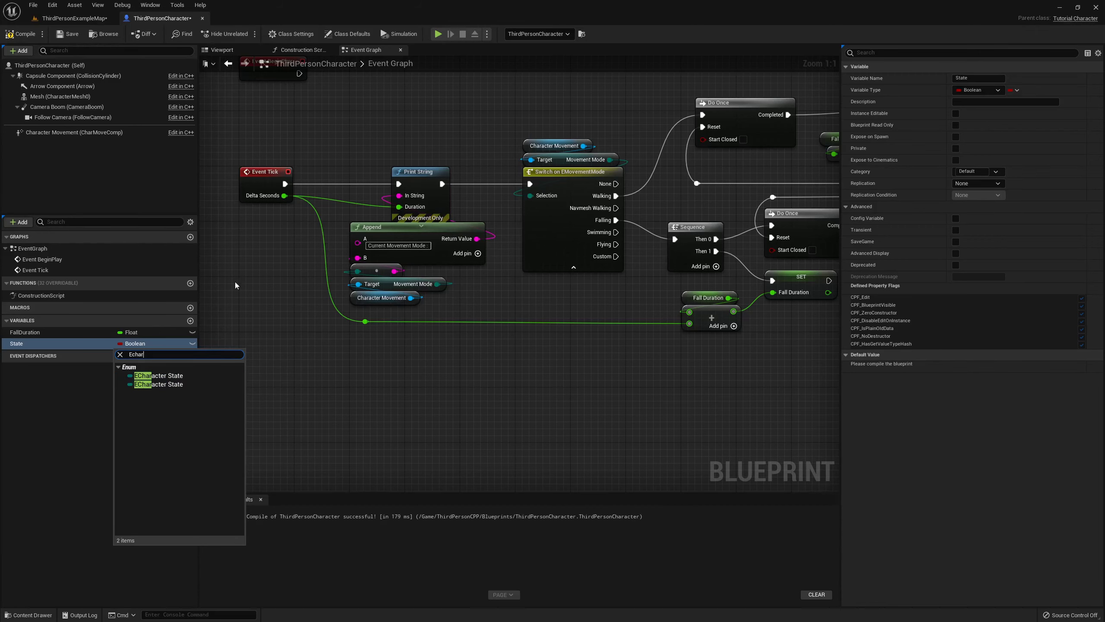
click(73, 17)
click(46, 614)
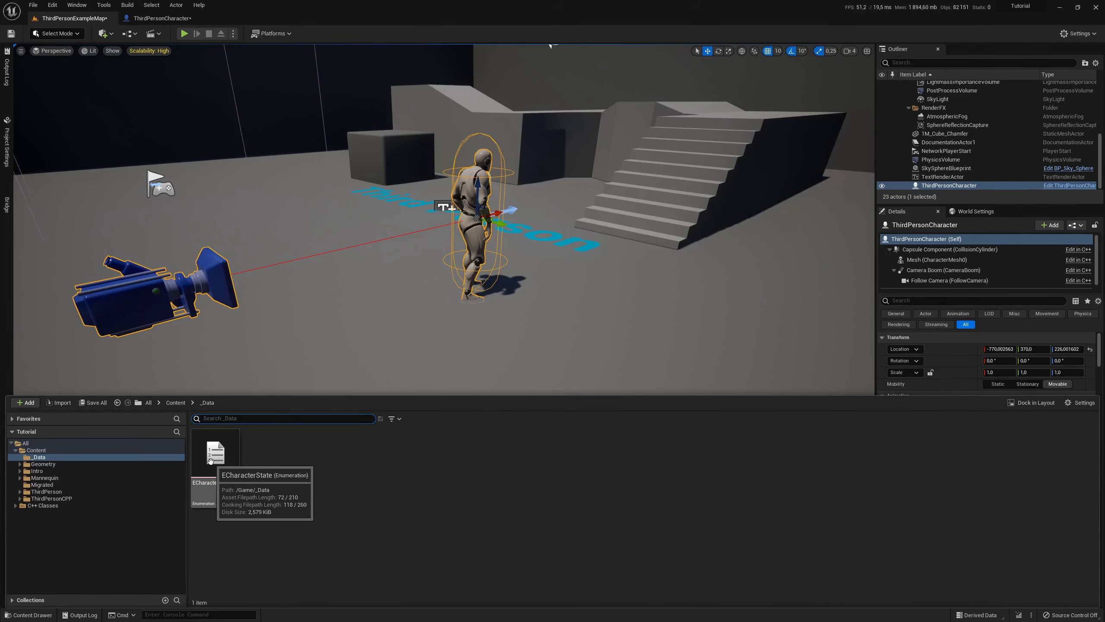
click(183, 19)
click(136, 343)
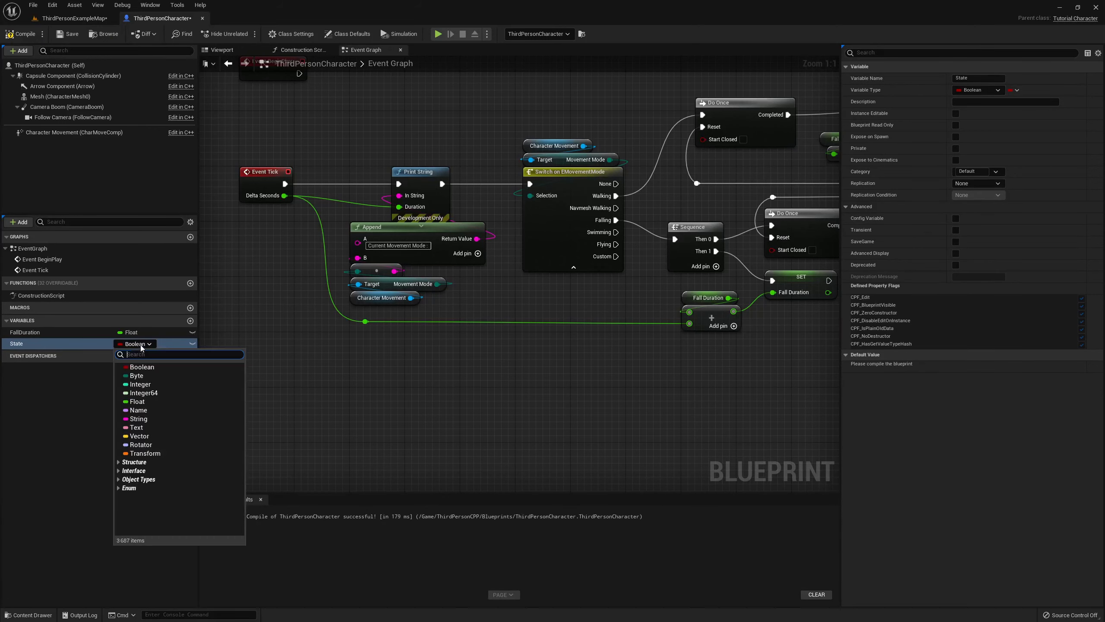
click(144, 487)
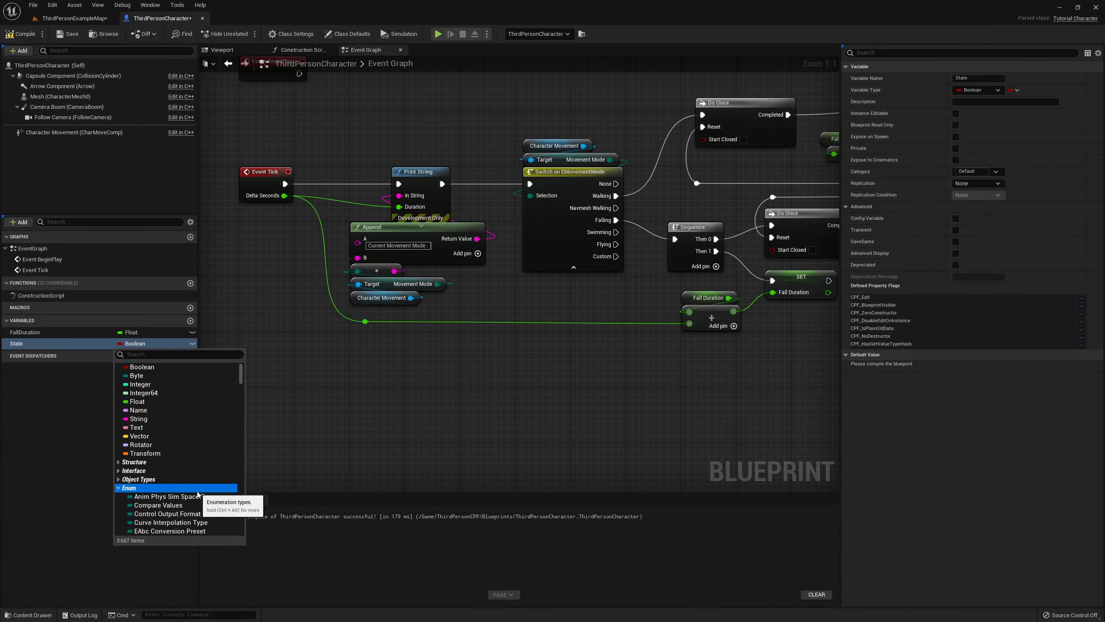
text(ech)
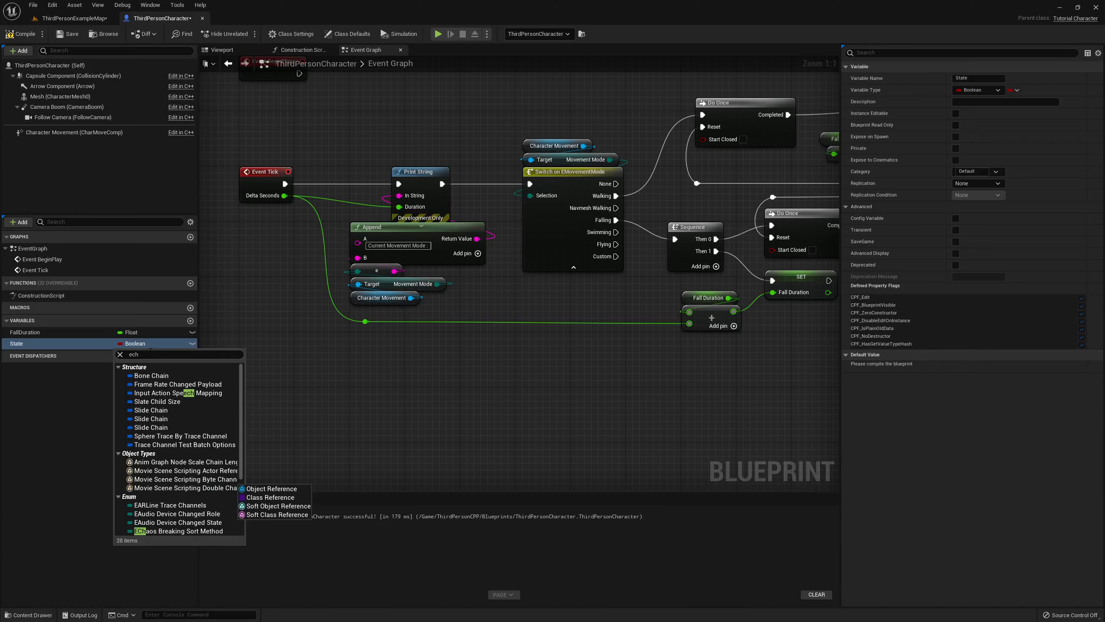
text(arac)
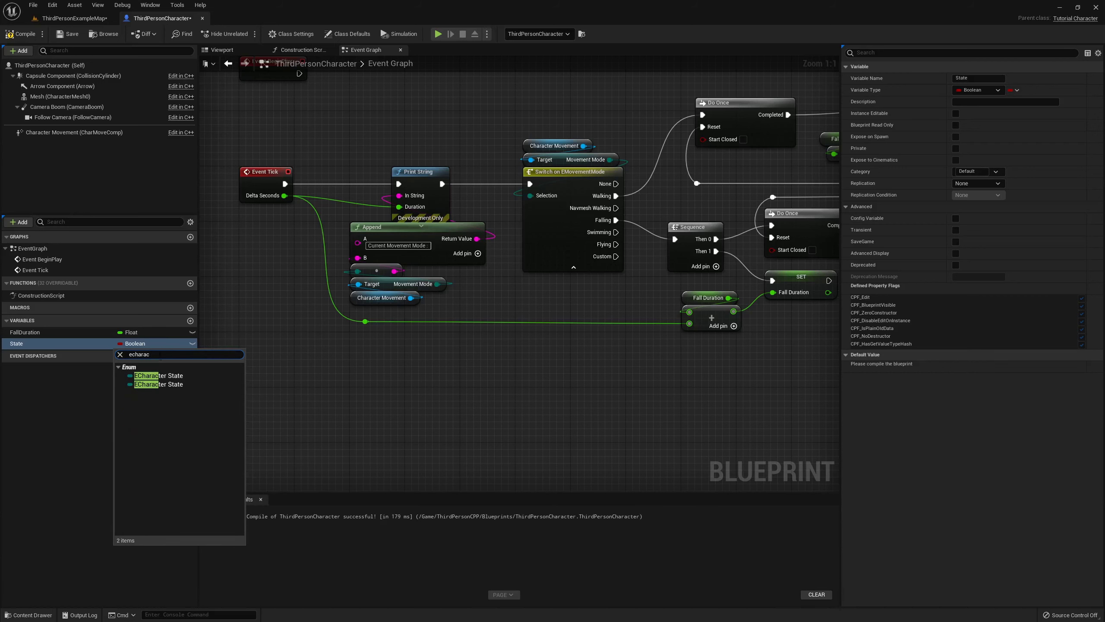
click(167, 384)
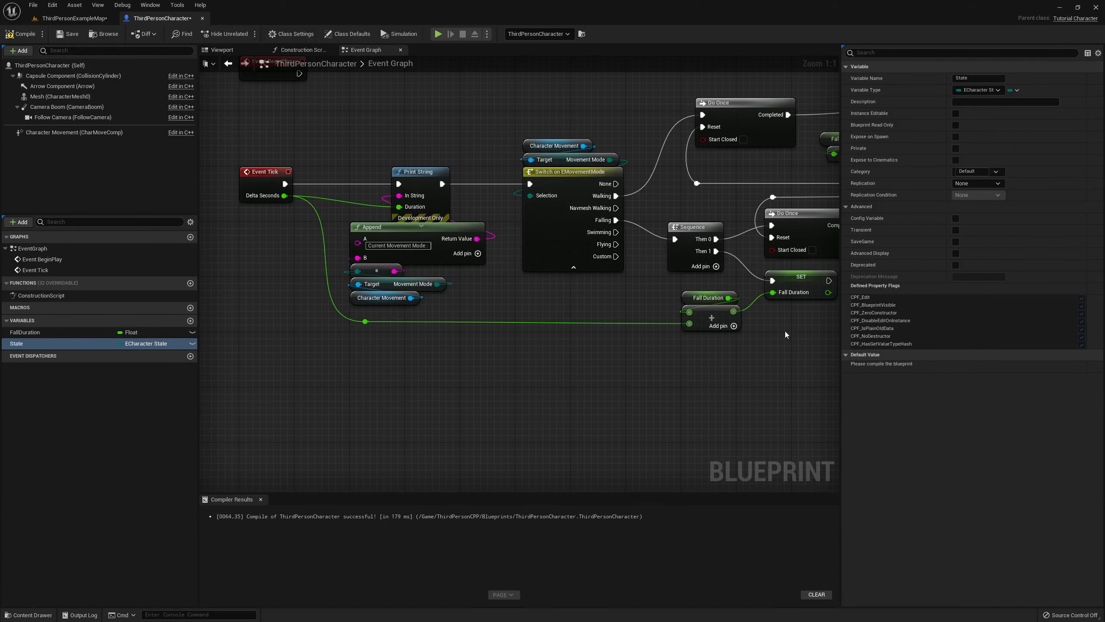
Compile, keep Walking as State's default value, and save the blueprint.
click(19, 34)
click(965, 367)
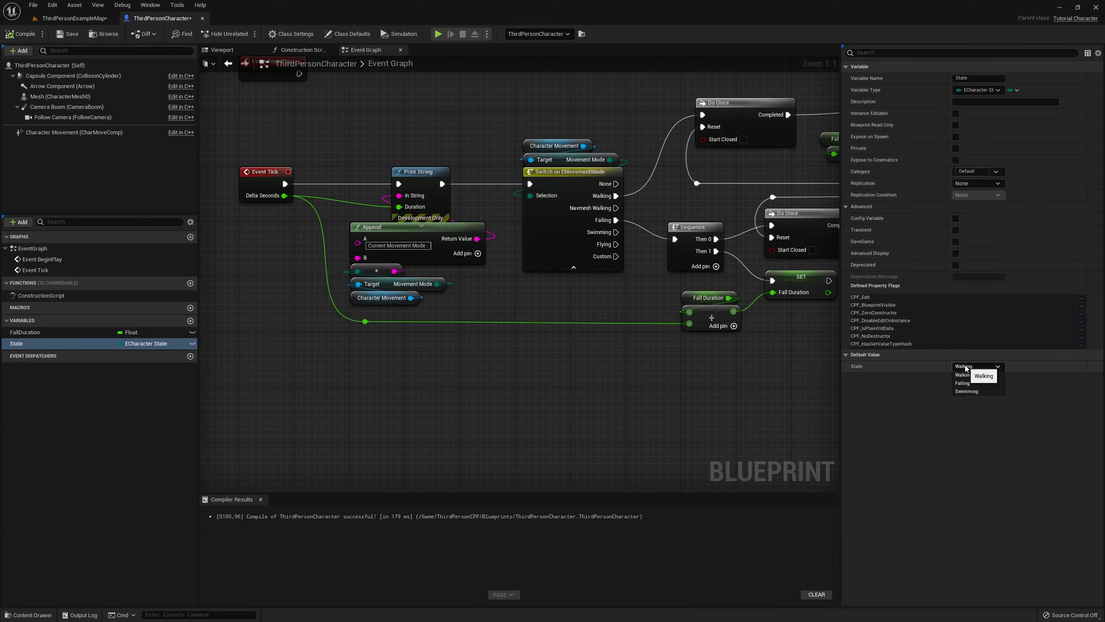
click(962, 375)
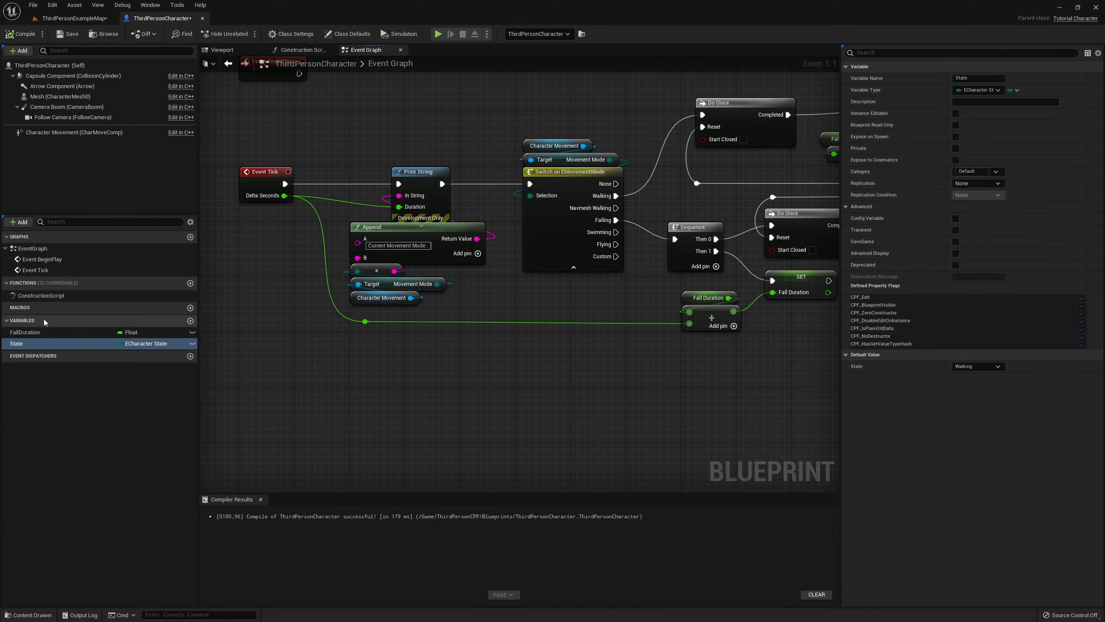
click(67, 34)
right_drag(427, 140, 425, 159)
scroll(425, 159, down, 1)
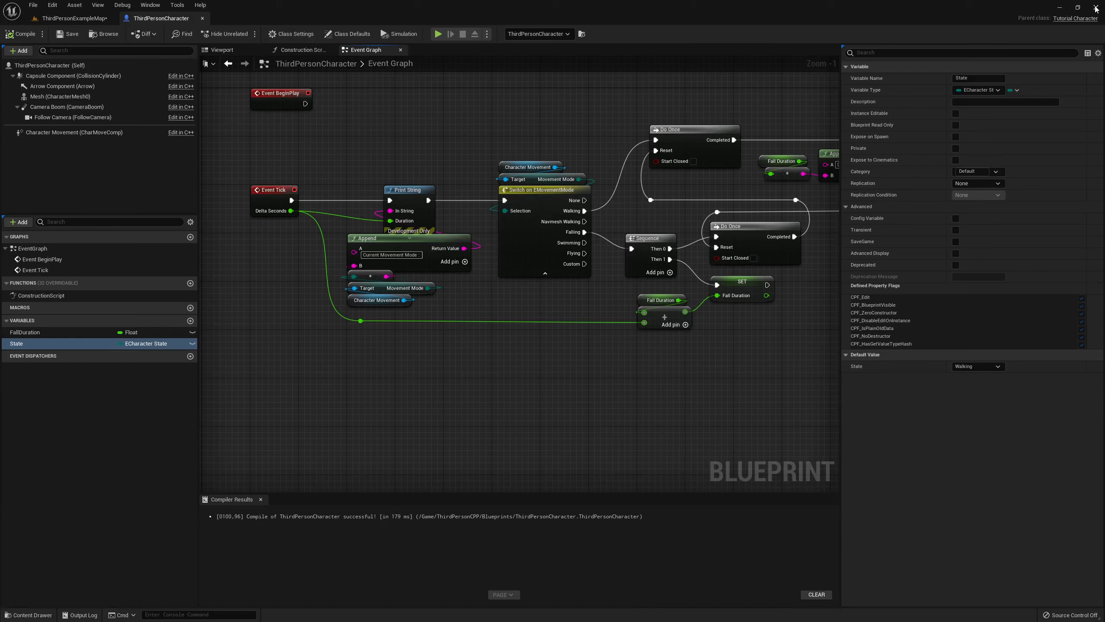
Return to Rider and view the ECharacterState enum with Walking, Falling and Swimming.
key(alt+Tab)
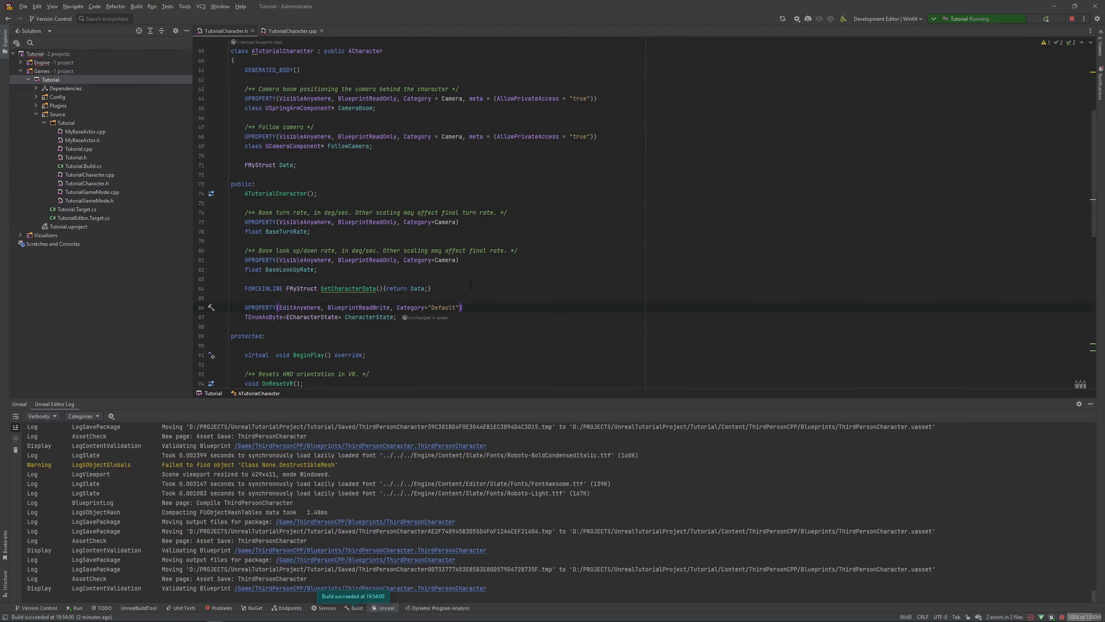
scroll(466, 320, up, 2)
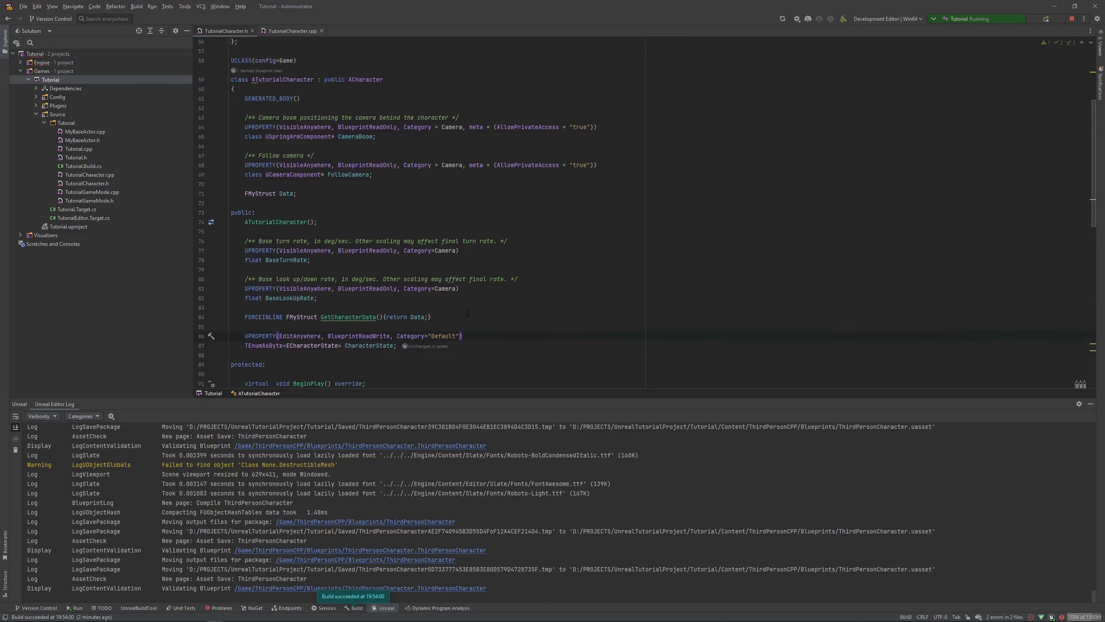
scroll(464, 313, up, 3)
scroll(456, 301, down, 5)
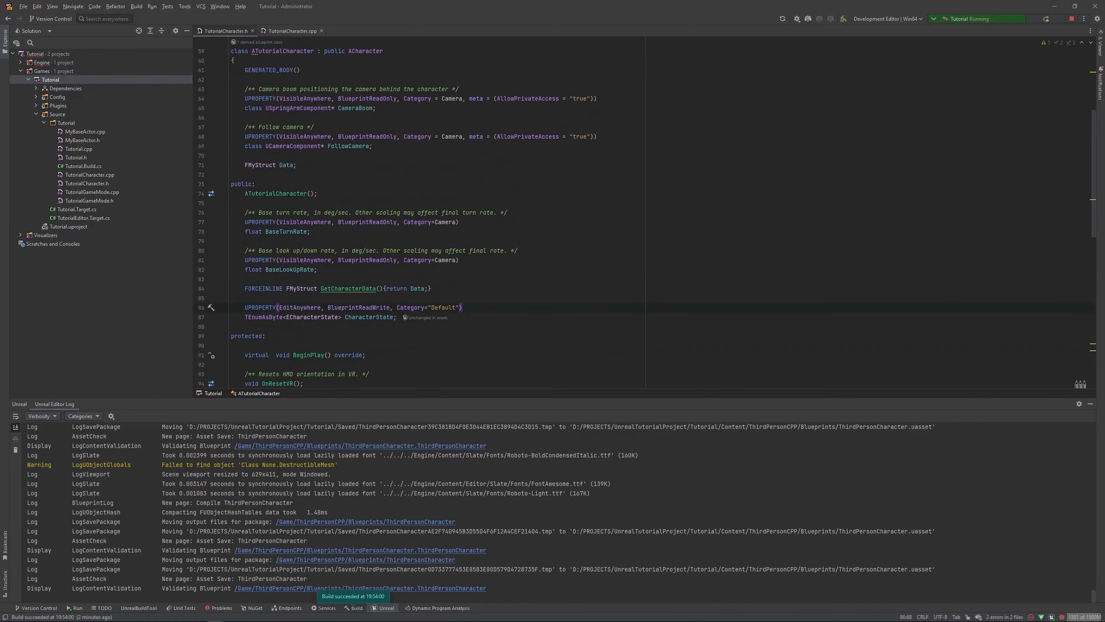
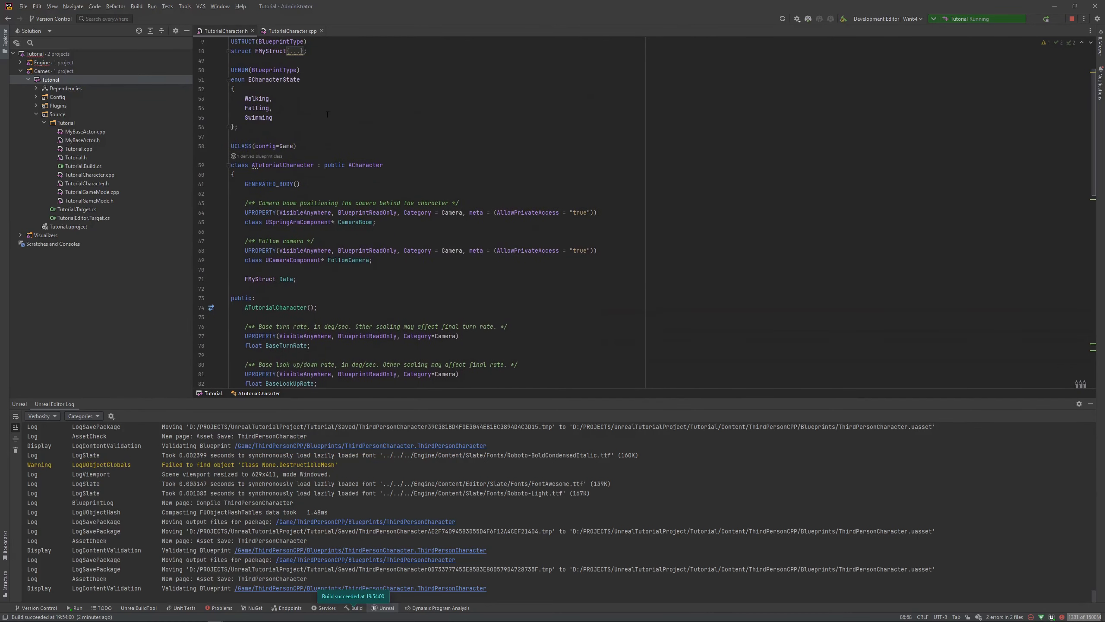
Turn ECharacterState into 'enum class ECharacterState : uint8'.
scroll(382, 293, down, 3)
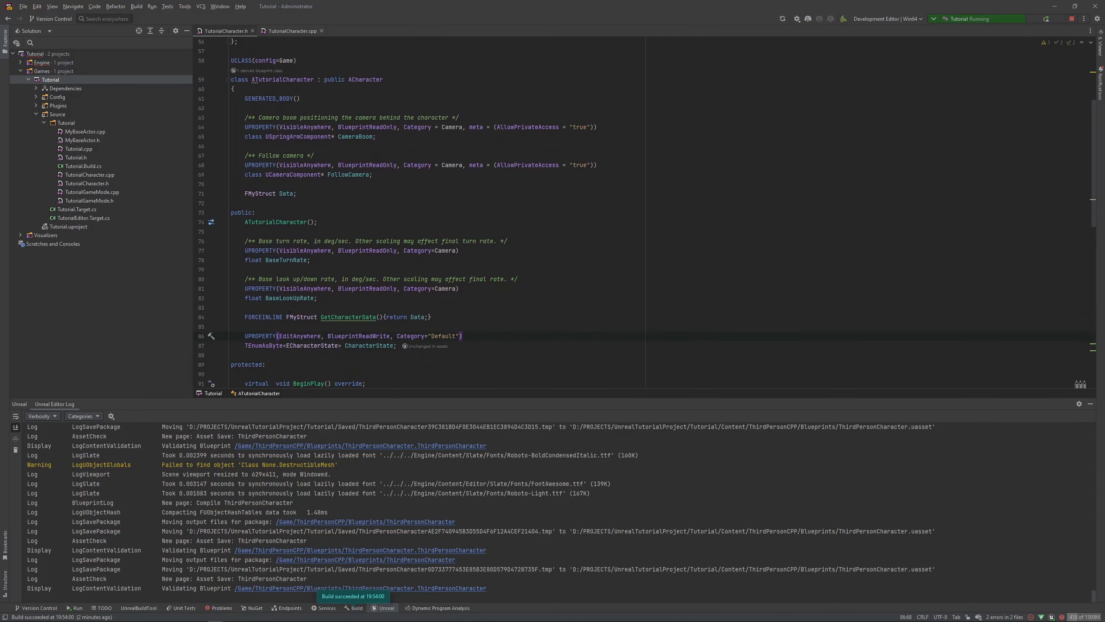
scroll(271, 346, up, 5)
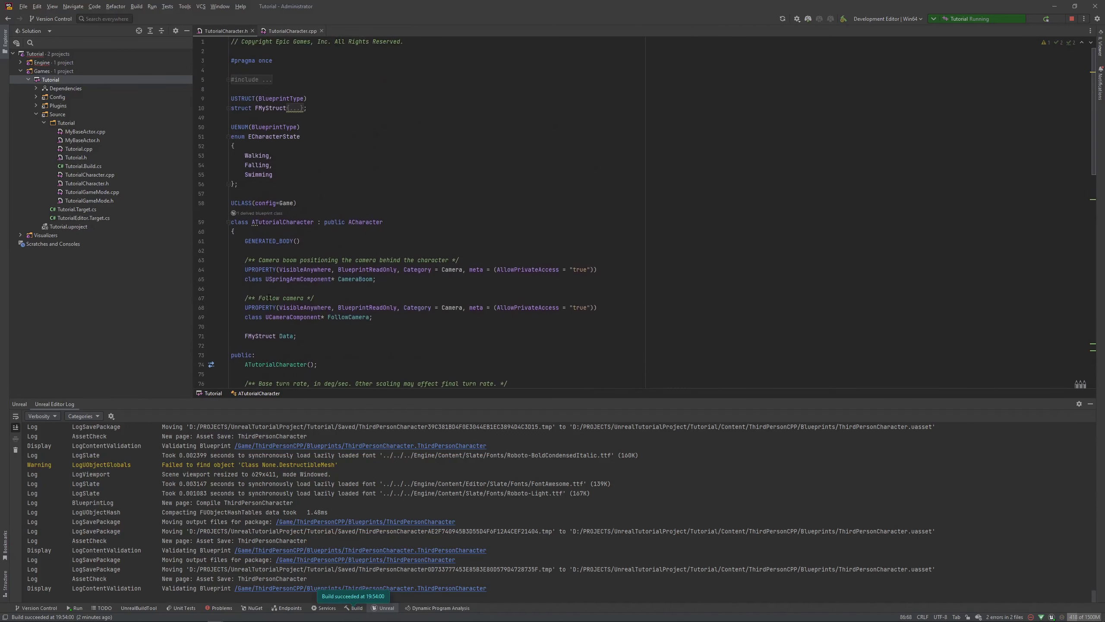
click(250, 137)
text(class )
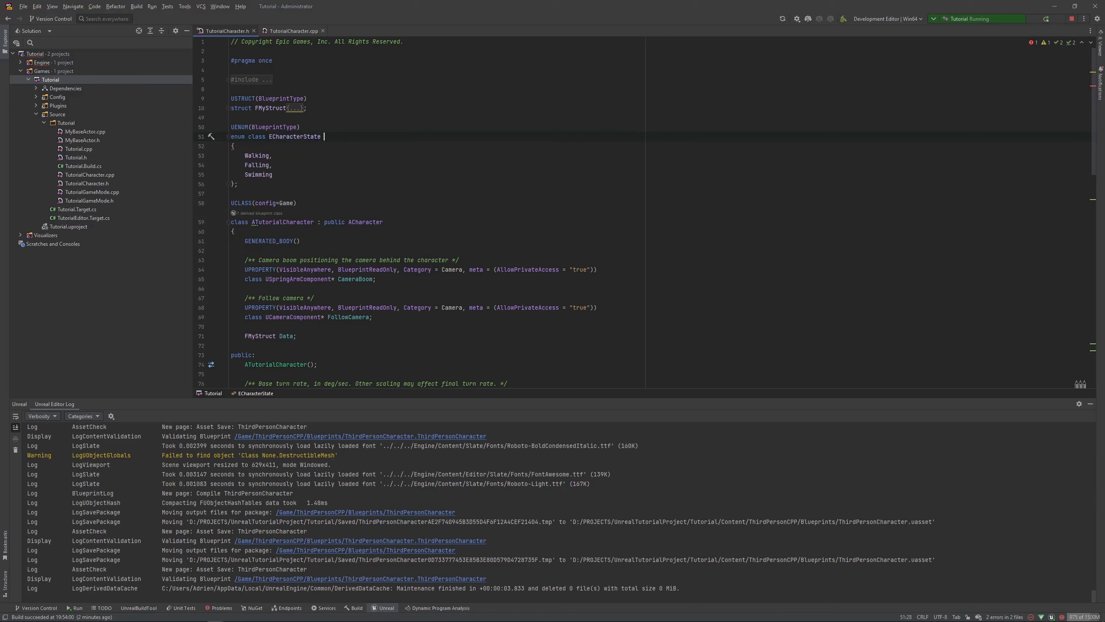
text(: u)
text(n)
key(BackSpace)
text(int)
text(8)
key(Escape)
key(Down)
key(Down)
drag(348, 137, 334, 137)
text(uint16)
click(360, 132)
key(BackSpace)
key(BackSpace)
text(8)
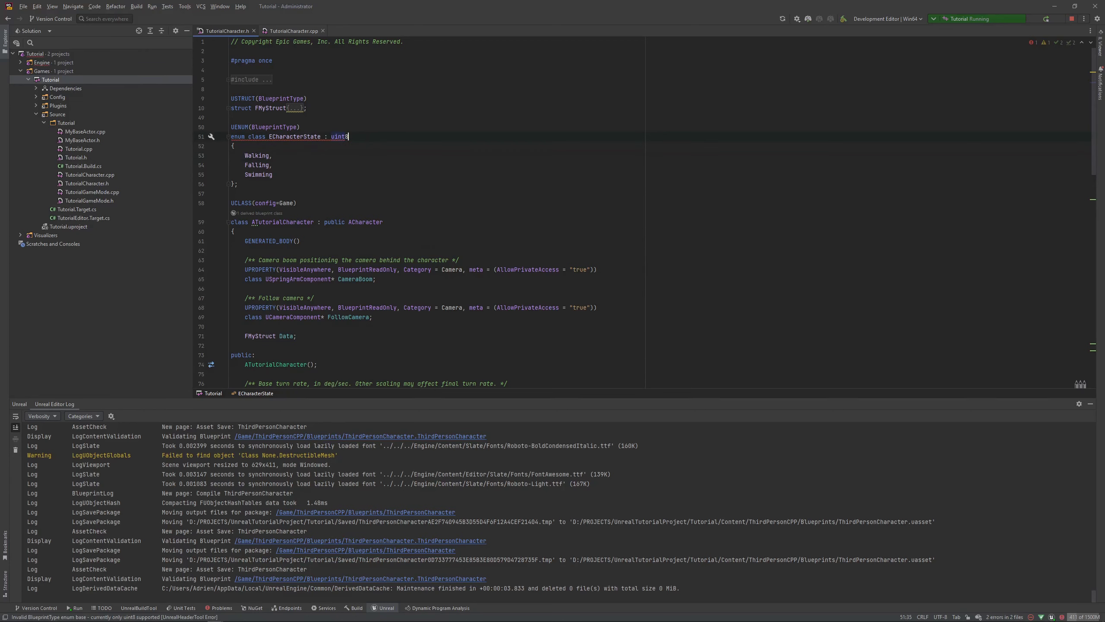
click(328, 162)
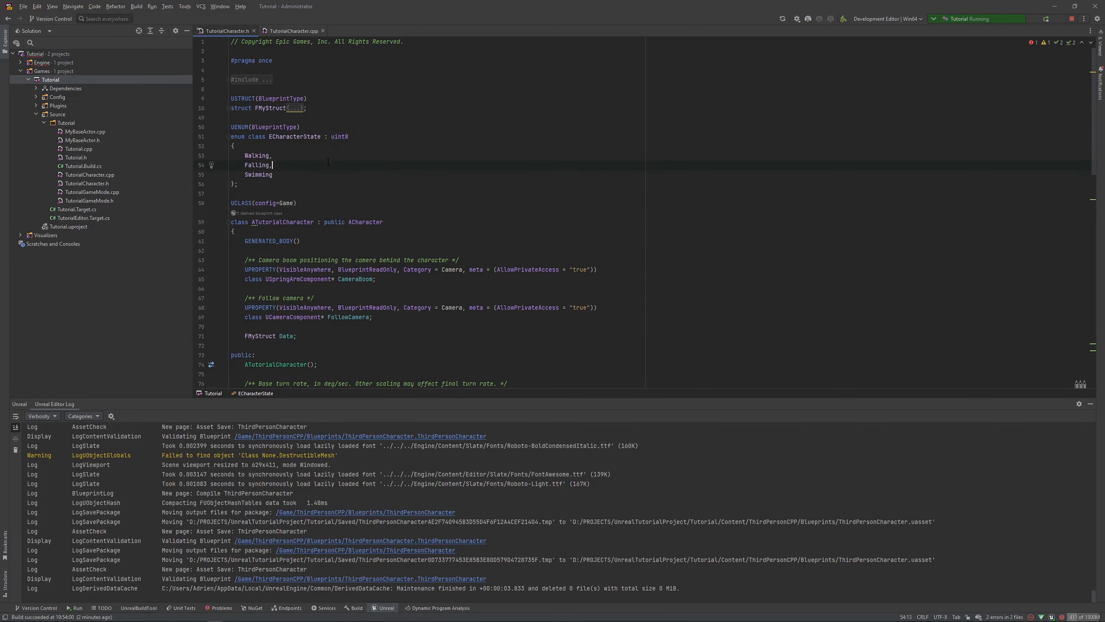
Change the CharacterState property type from TEnumAsByte<ECharacterState> to plain ECharacterState.
scroll(322, 192, down, 5)
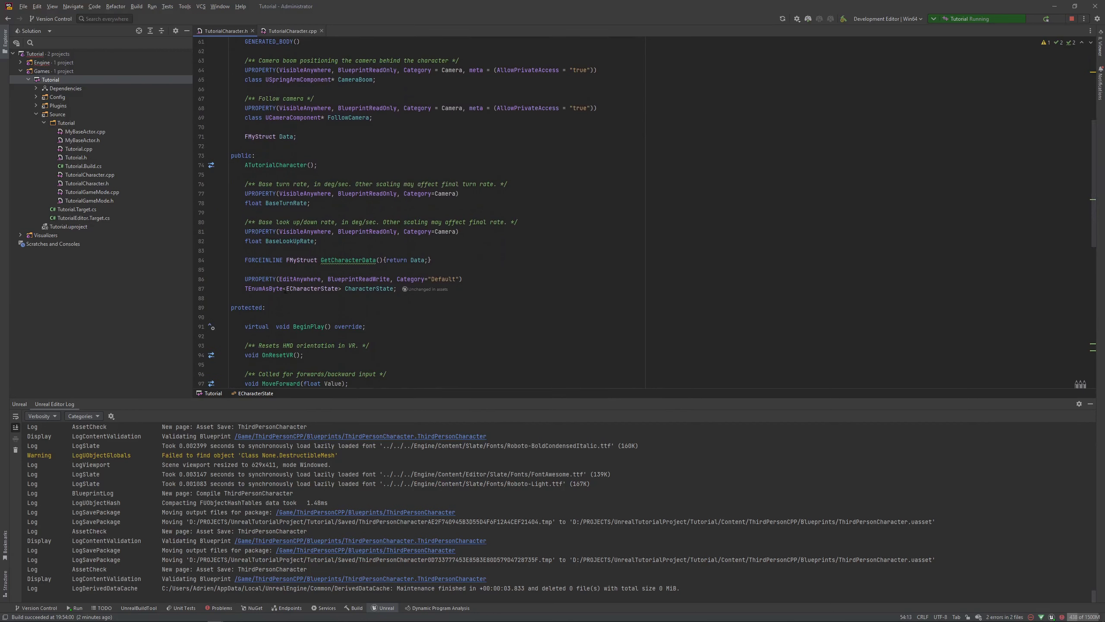
drag(286, 289, 247, 289)
key(Delete)
key(Delete)
key(Delete)
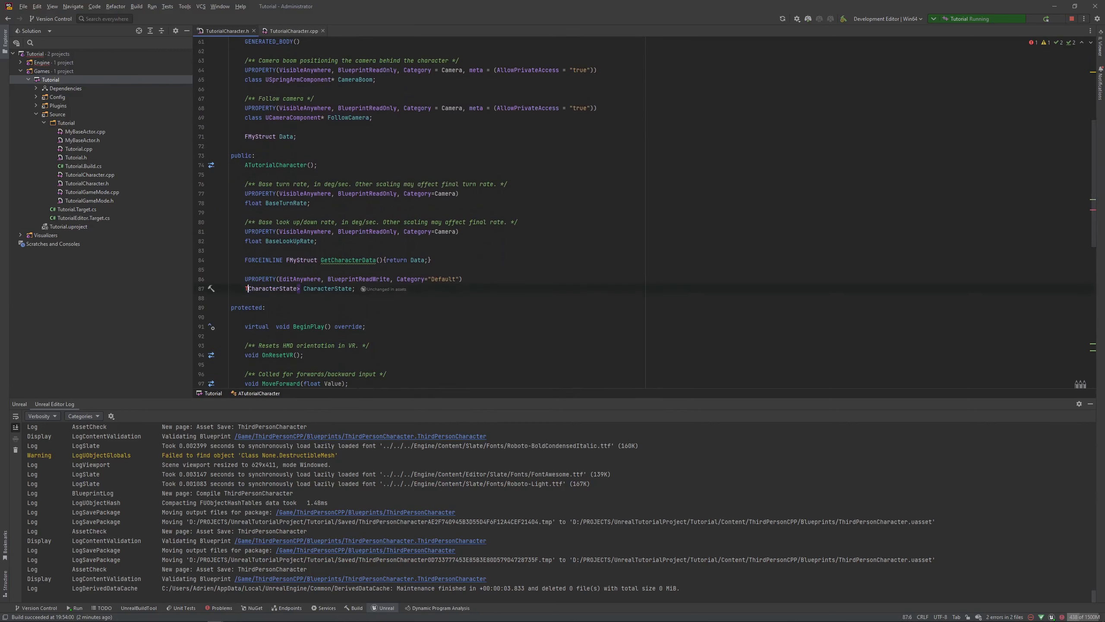
text(T)
key(BackSpace)
text(E)
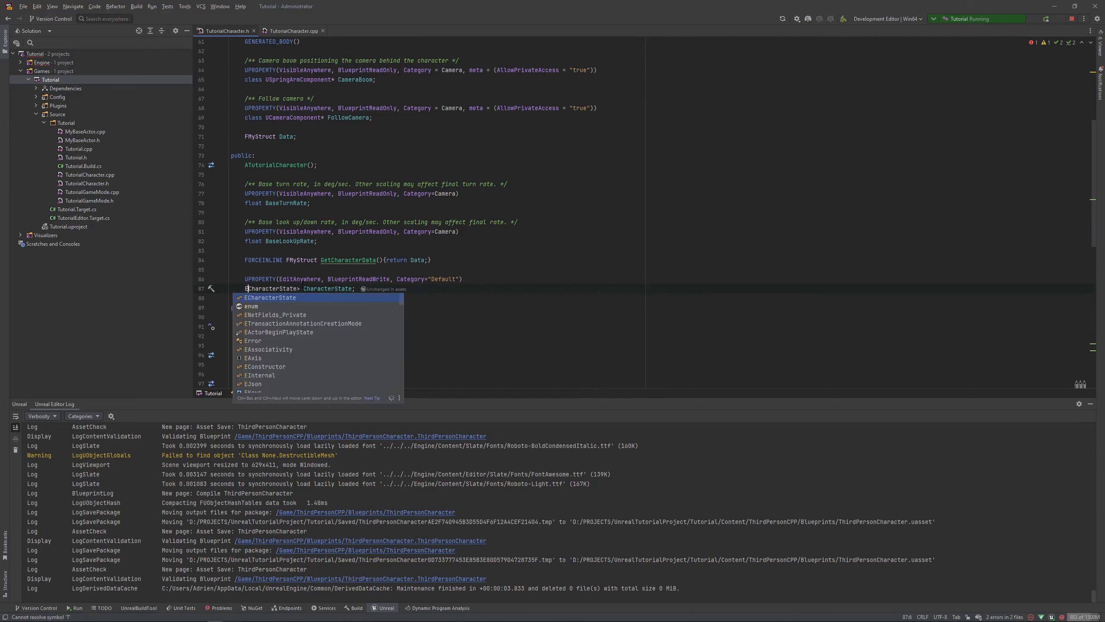
key(Return)
key(BackSpace)
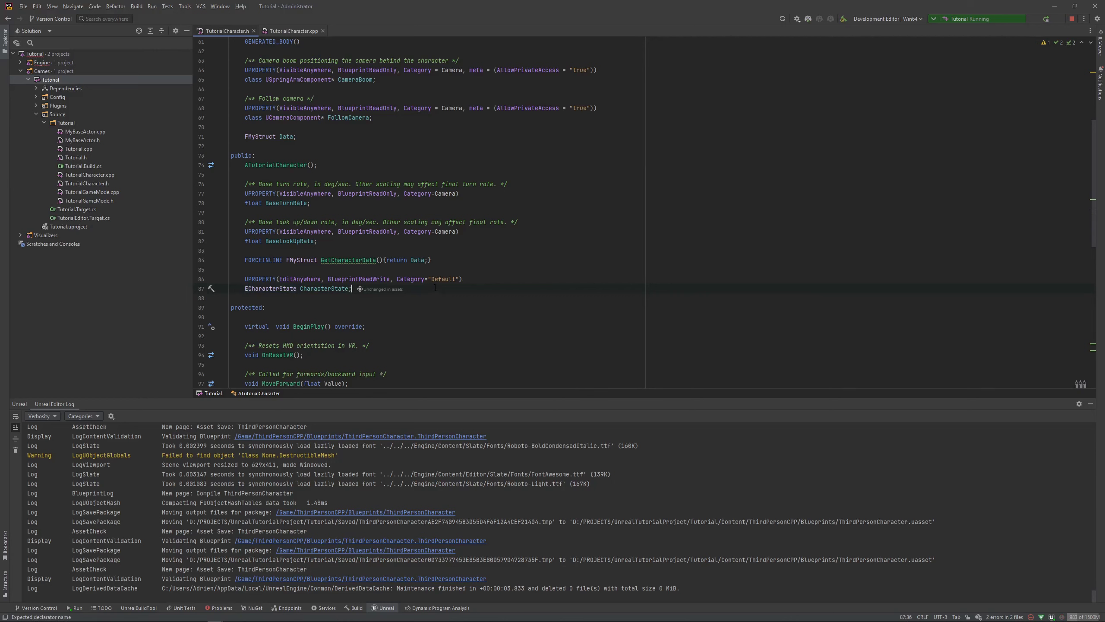
click(435, 287)
Build the project, then open the ThirdPersonCharacter Blueprint from the level.
click(1046, 19)
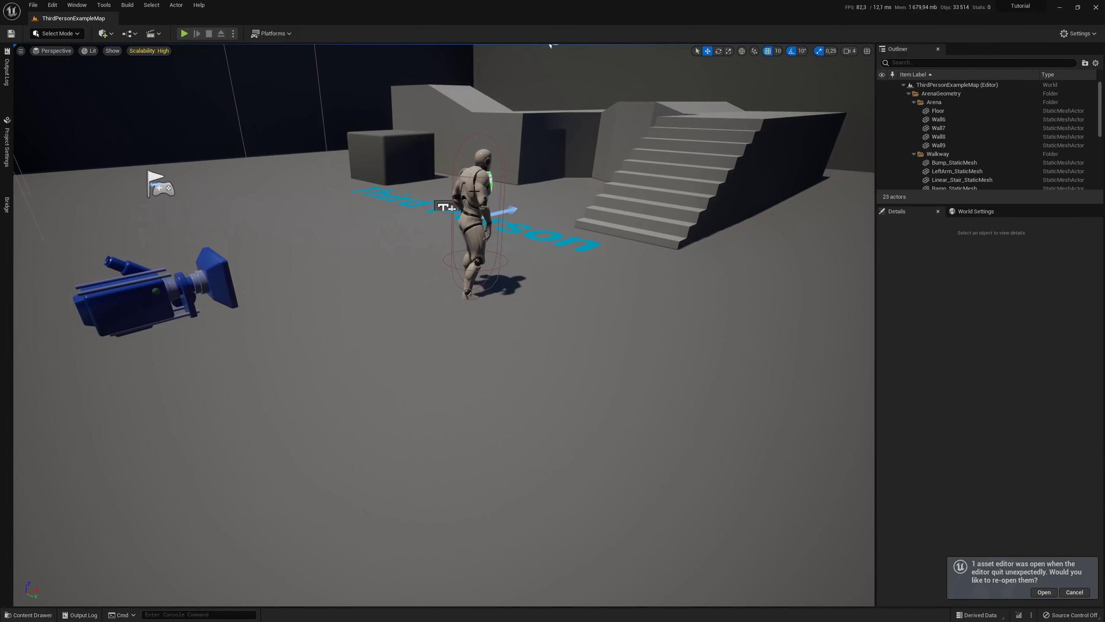
click(464, 184)
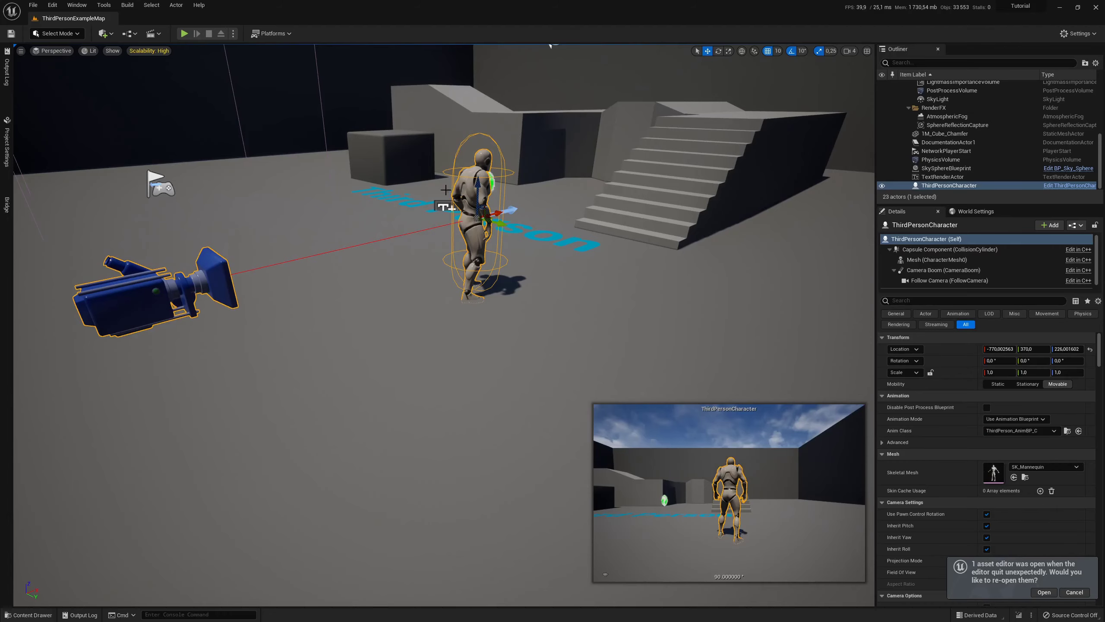
key(ctrl+e)
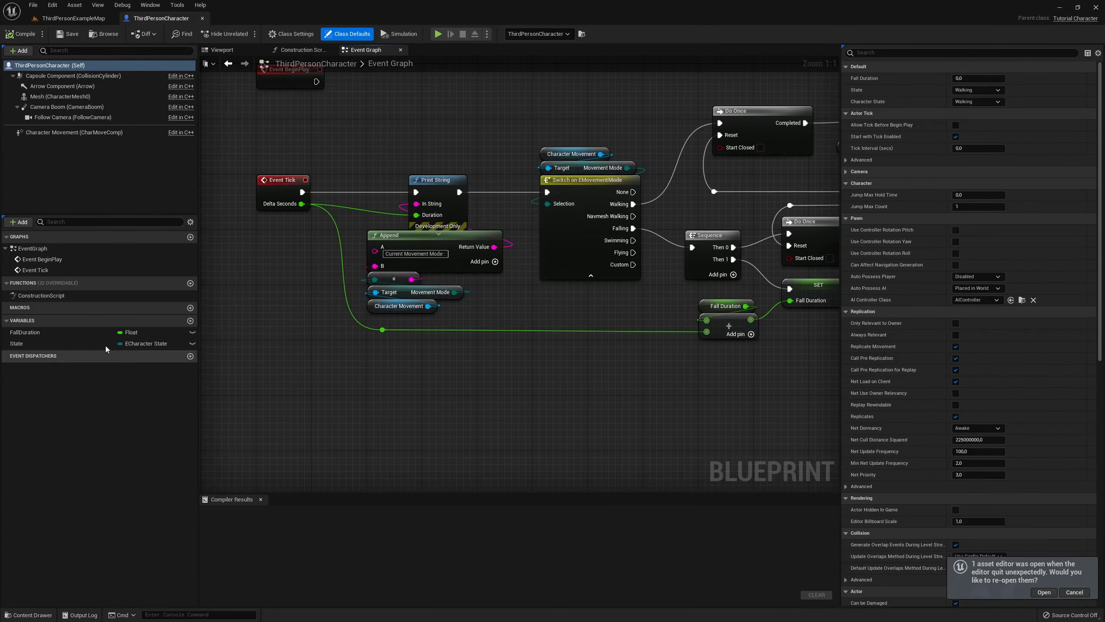
Check the State variable's default value options and keep it at Walking.
click(47, 344)
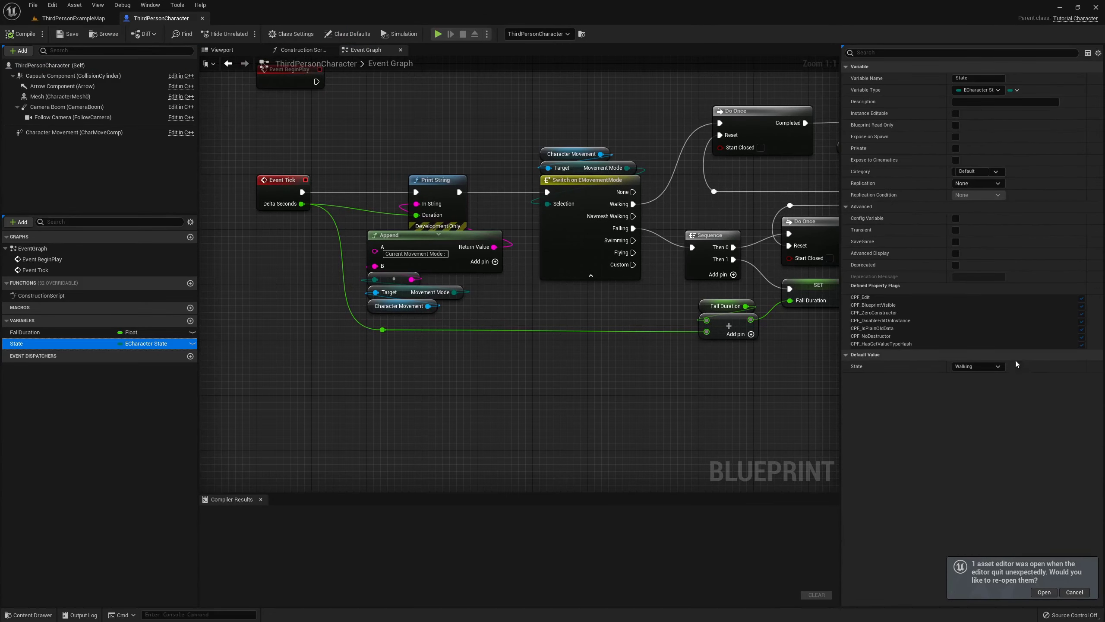
click(978, 366)
click(984, 377)
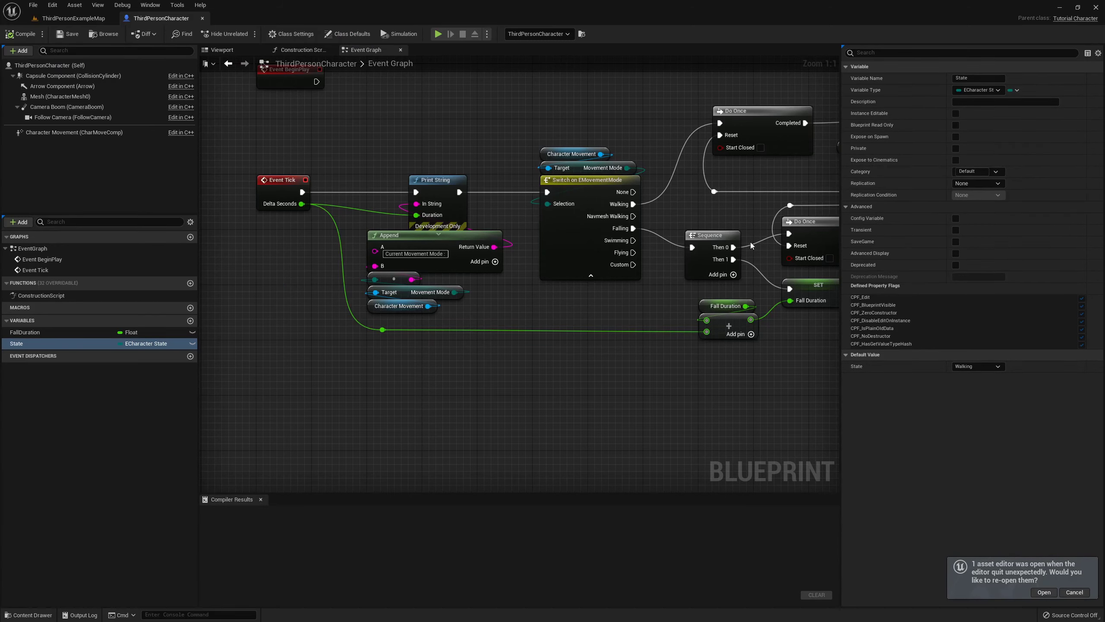
scroll(752, 246, down, 1)
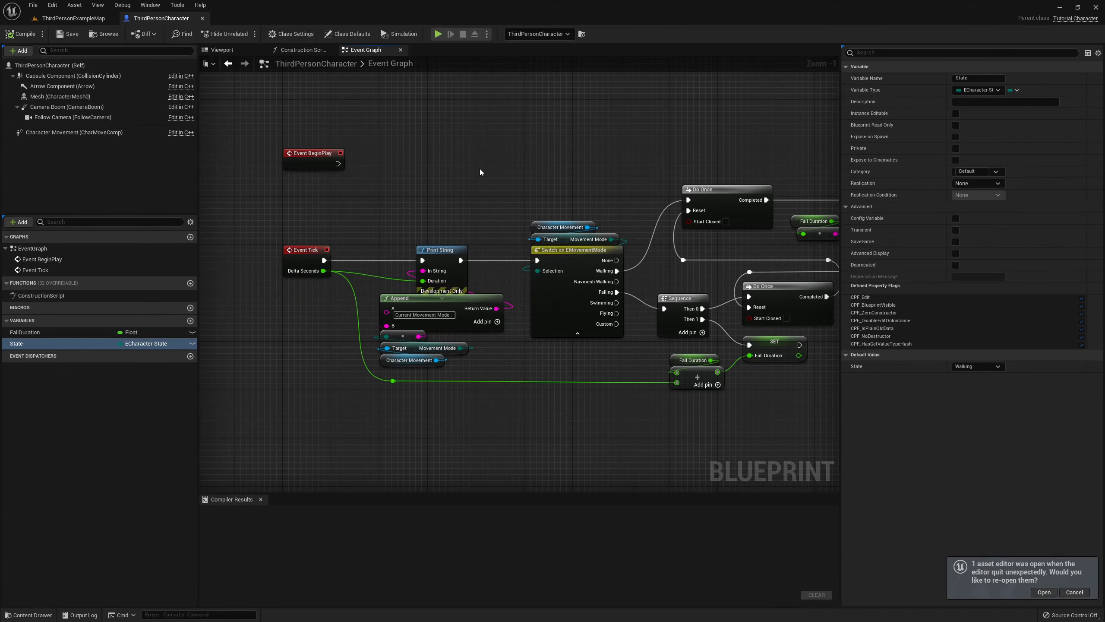
In TutorialCharacter.cpp, start a new constructor line with CharacterState.
key(alt+Tab)
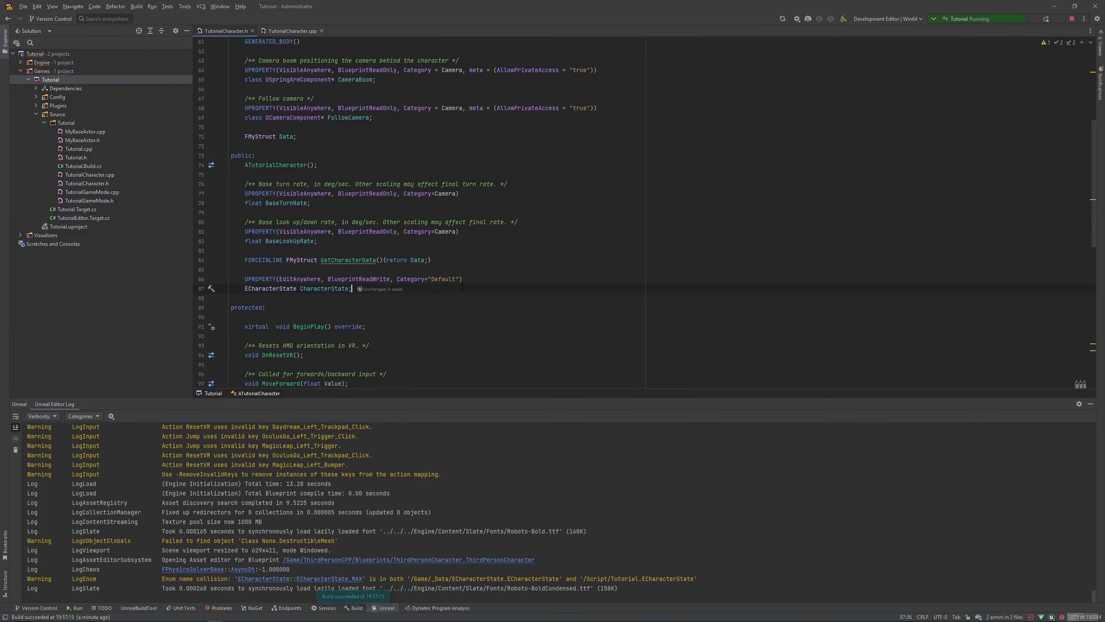
scroll(361, 170, up, 7)
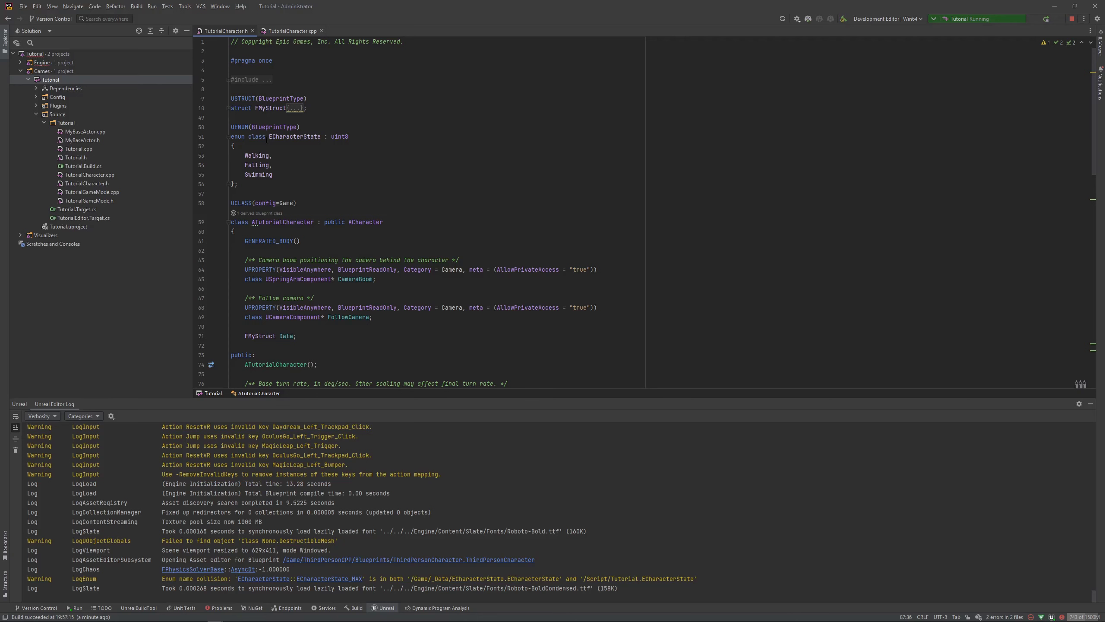
click(285, 31)
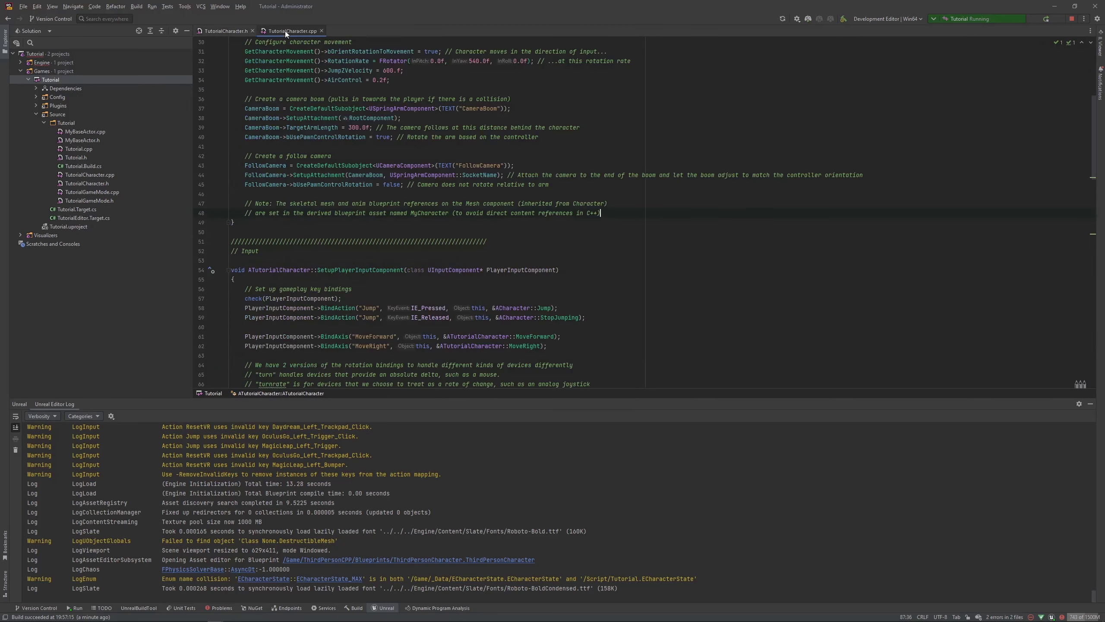
key(Return)
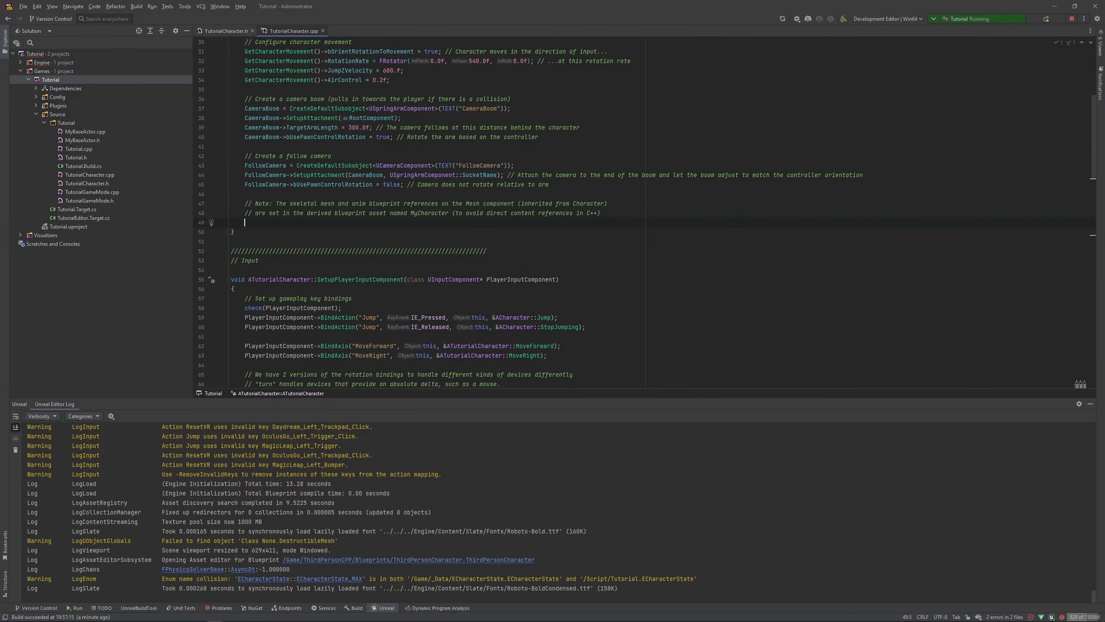
key(Return)
text(Char)
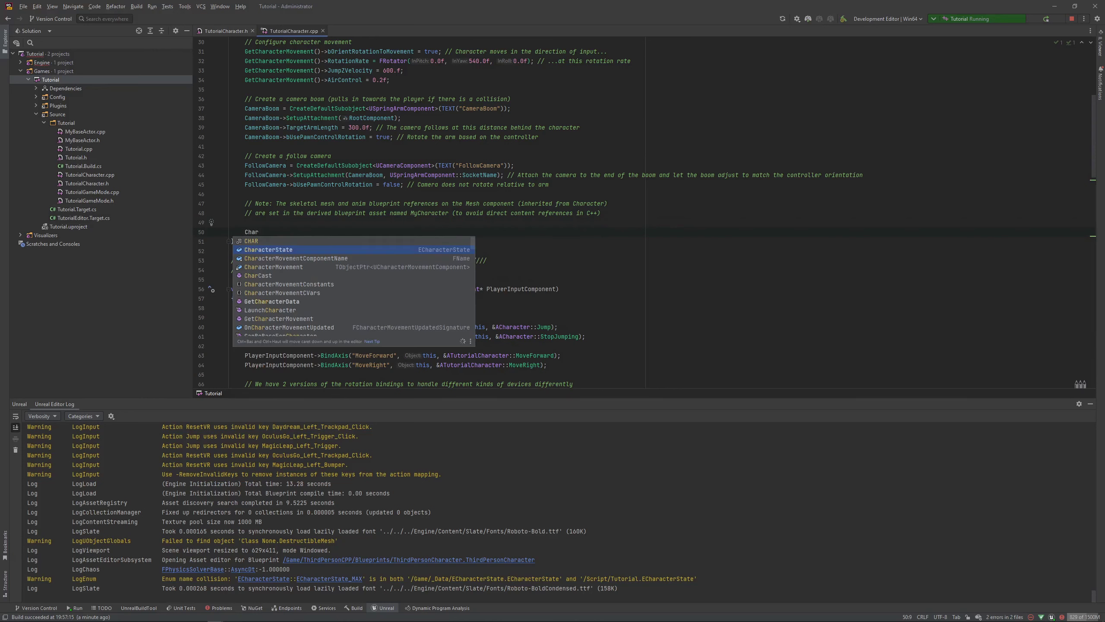
key(Return)
Complete the line as 'CharacterState = ECharacterState::Walking;'.
text(= )
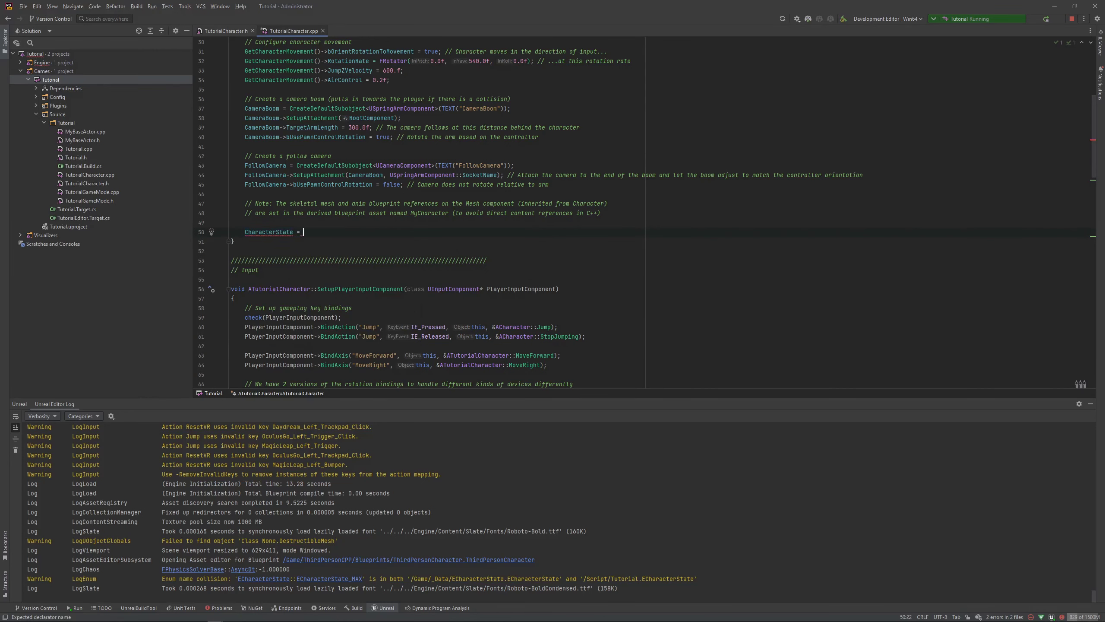
text(E)
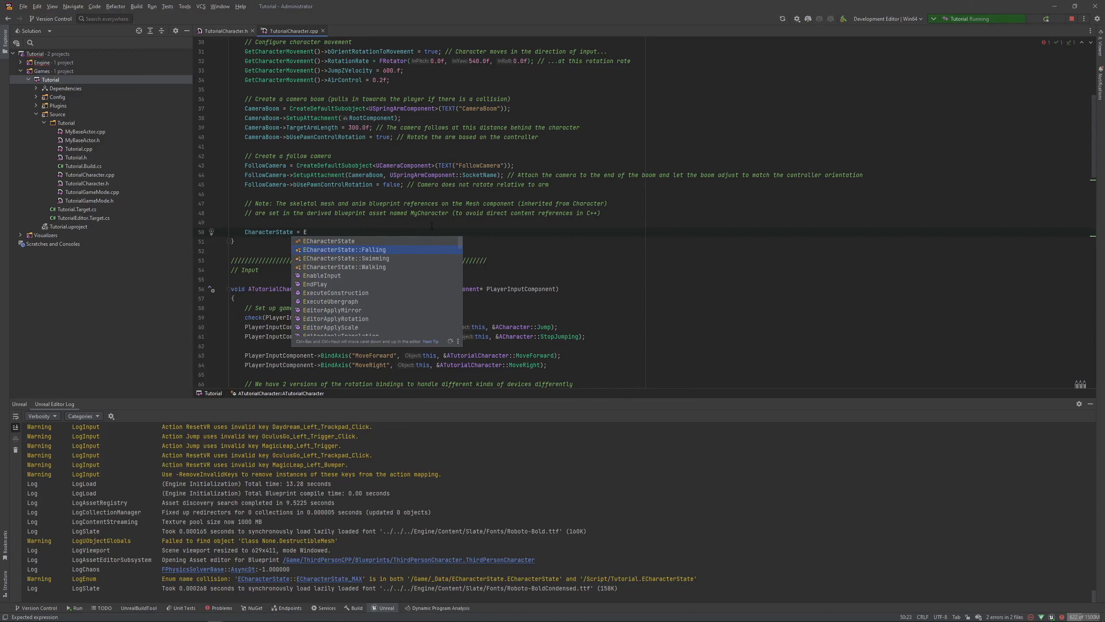
key(BackSpace)
text(F)
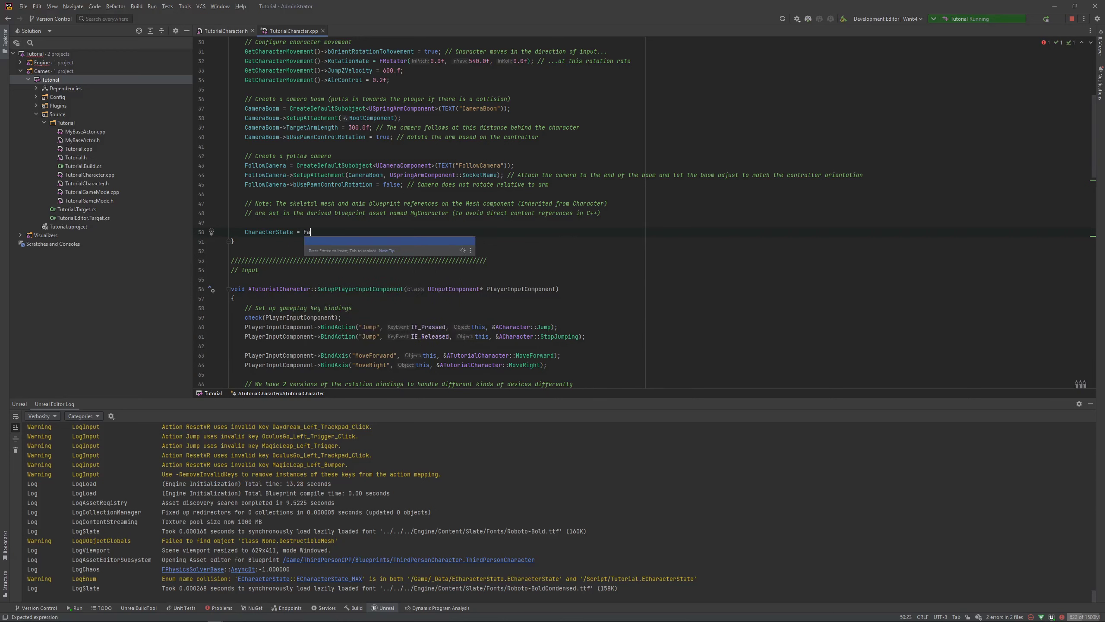
text(a)
key(Escape)
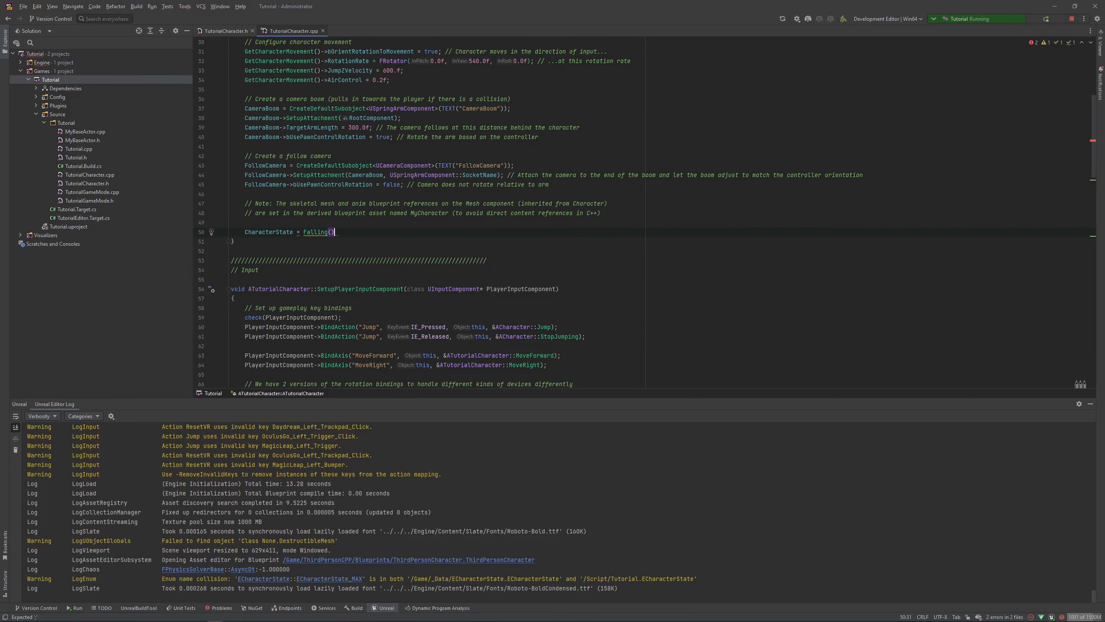
text(ll)
key(BackSpace)
key(BackSpace)
key(BackSpace)
key(BackSpace)
text(Wal)
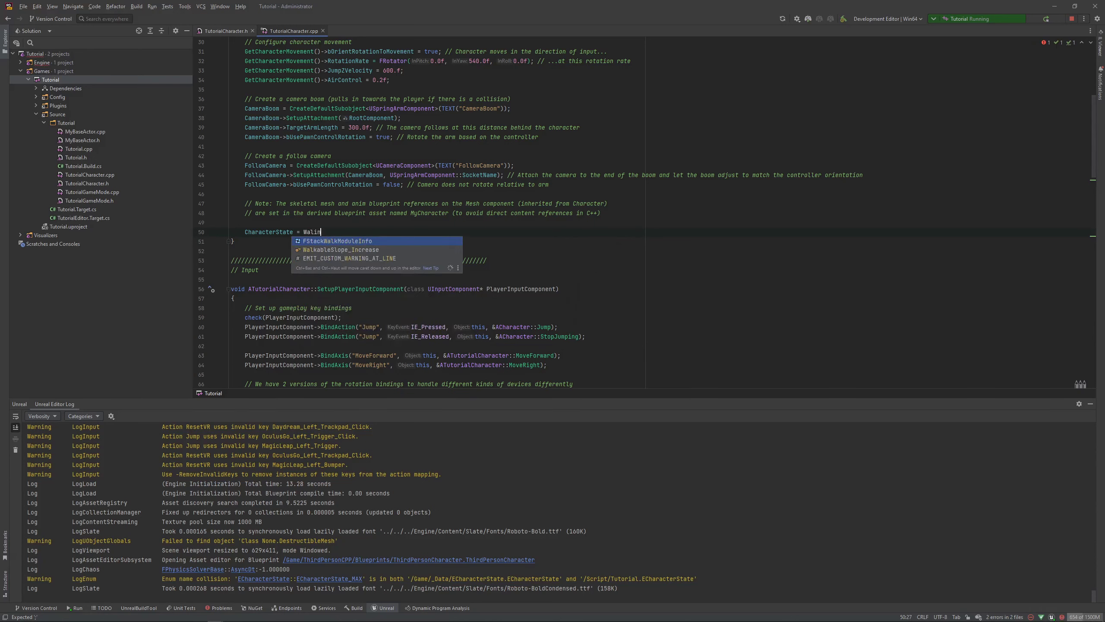
text(kin)
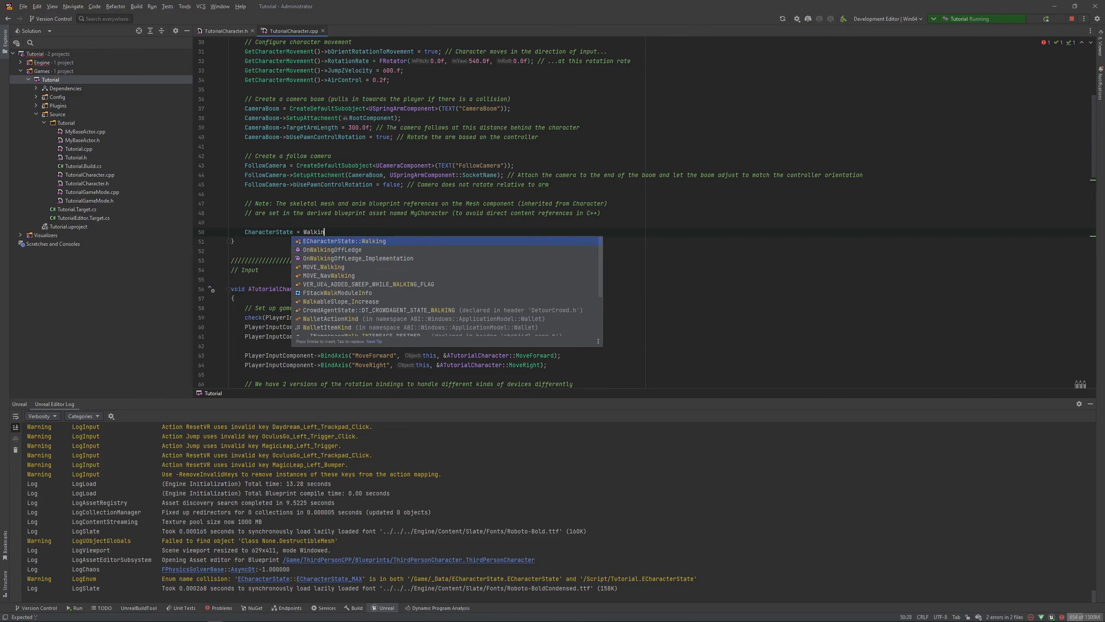
key(Return)
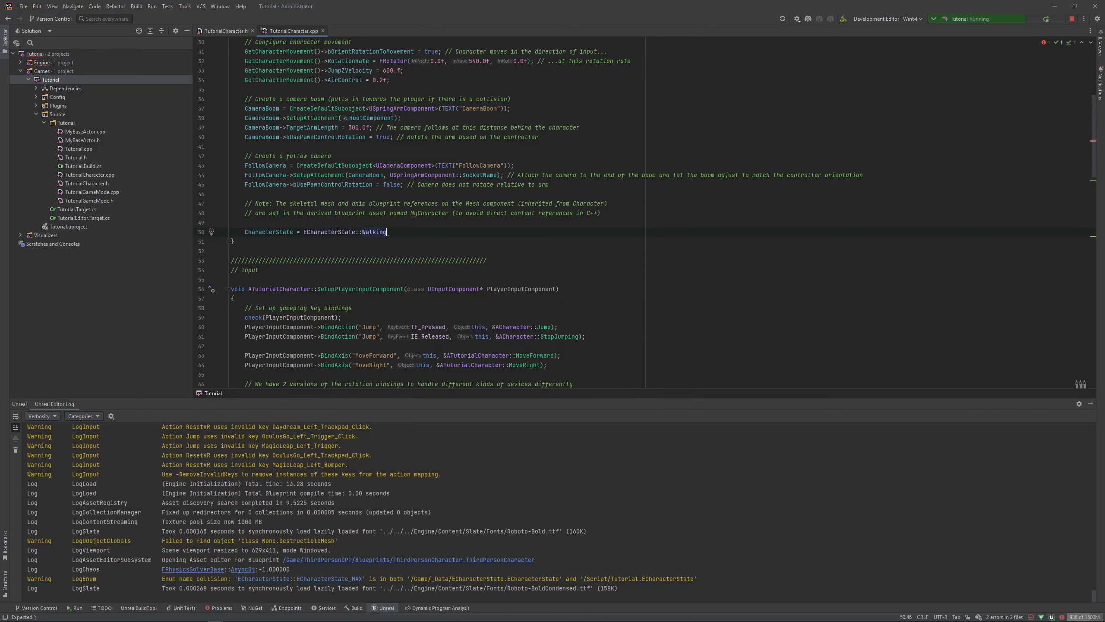
text(;)
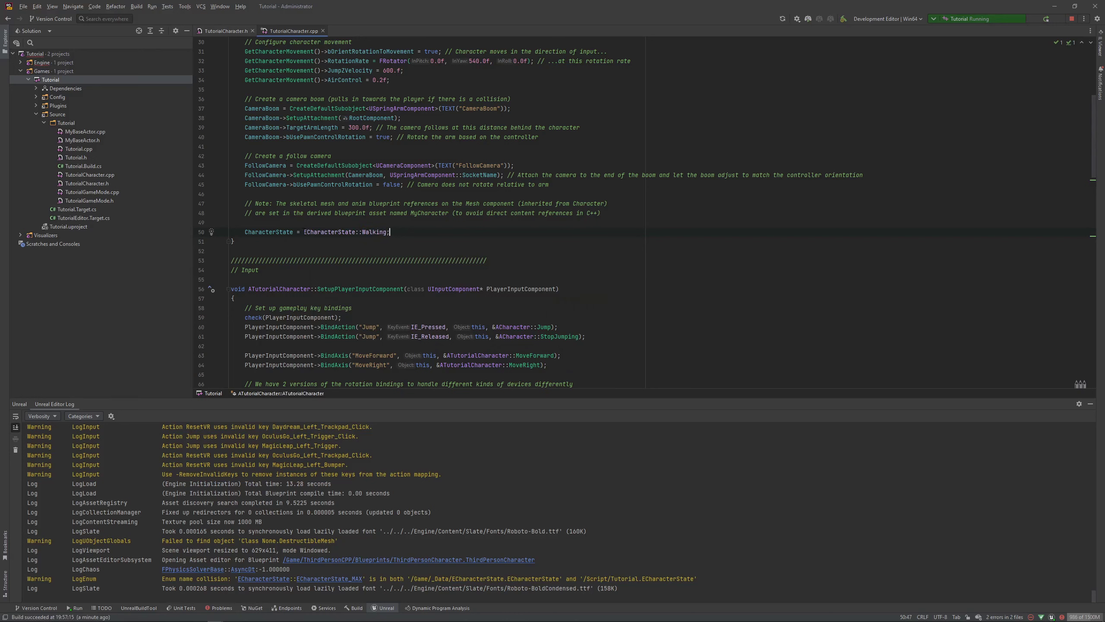
Select the ECharacterState qualifier and the CharacterState name to review the new code.
drag(303, 231, 360, 232)
click(423, 234)
scroll(319, 243, up, 1)
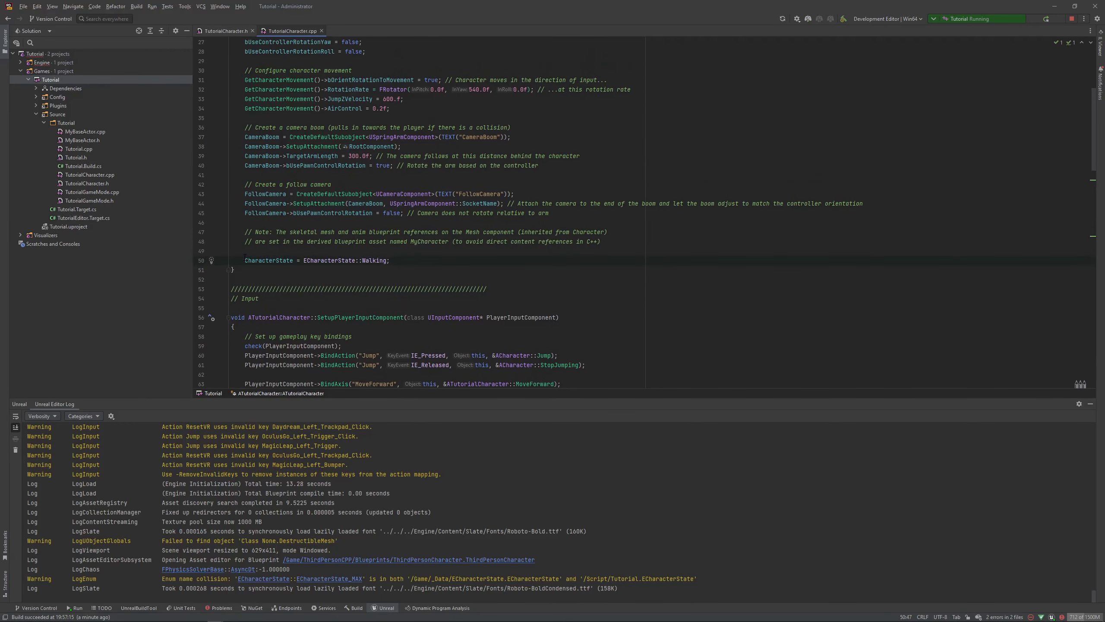
drag(245, 259, 293, 259)
Return to TutorialCharacter.h and put the caret just after the ECharacterState enum.
click(415, 258)
click(234, 32)
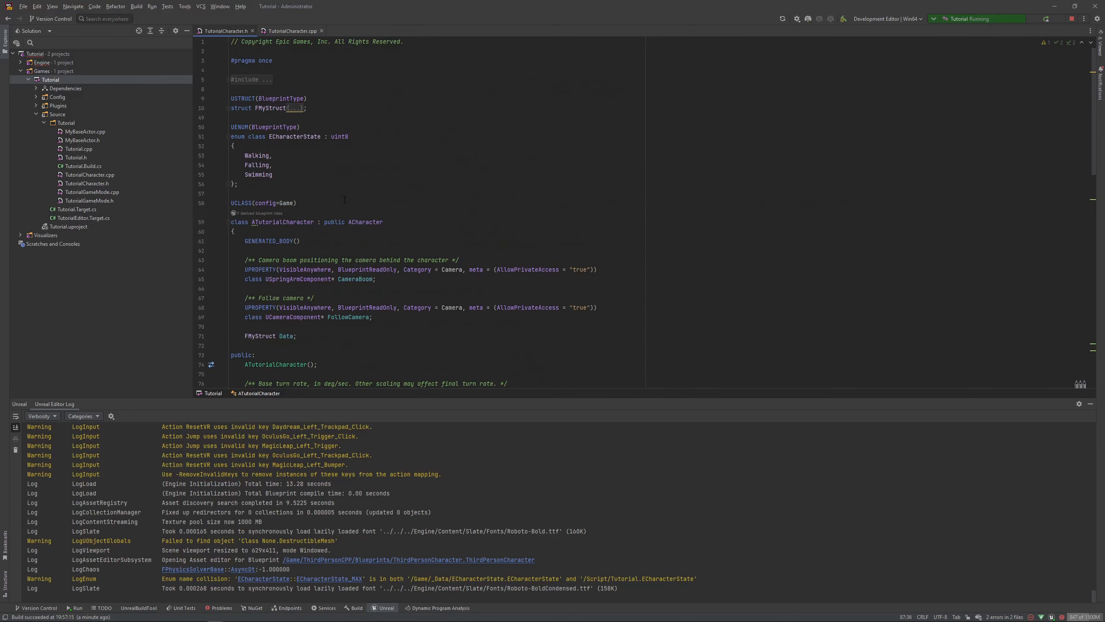
click(339, 184)
scroll(329, 178, down, 1)
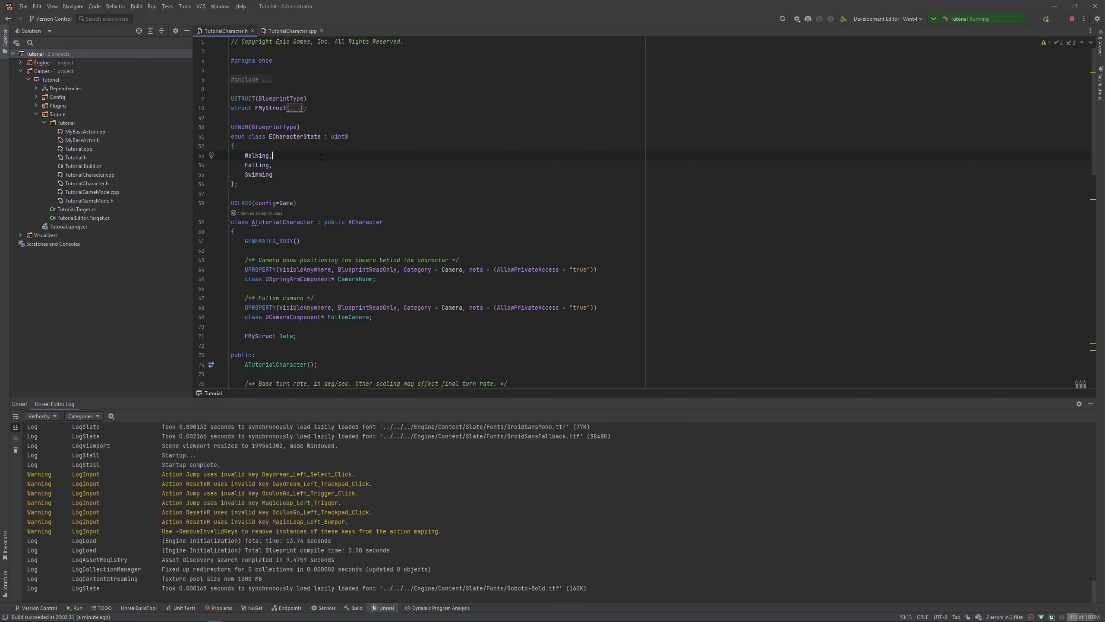
In Unreal, open the ECharacterState asset from the _Data folder, then minimize the editor.
click(246, 615)
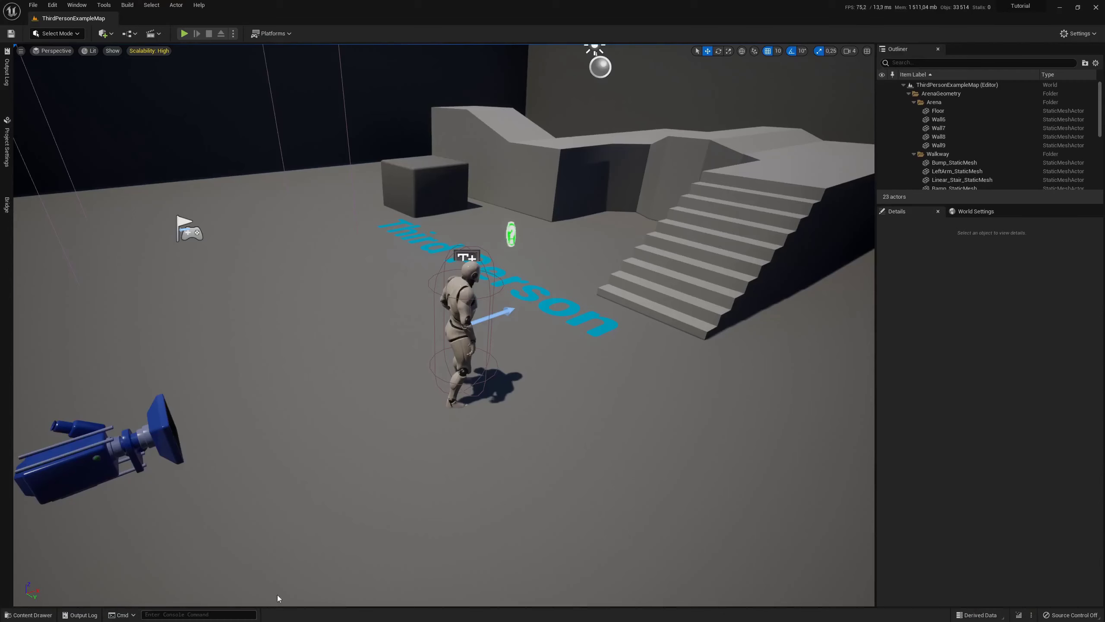
click(28, 615)
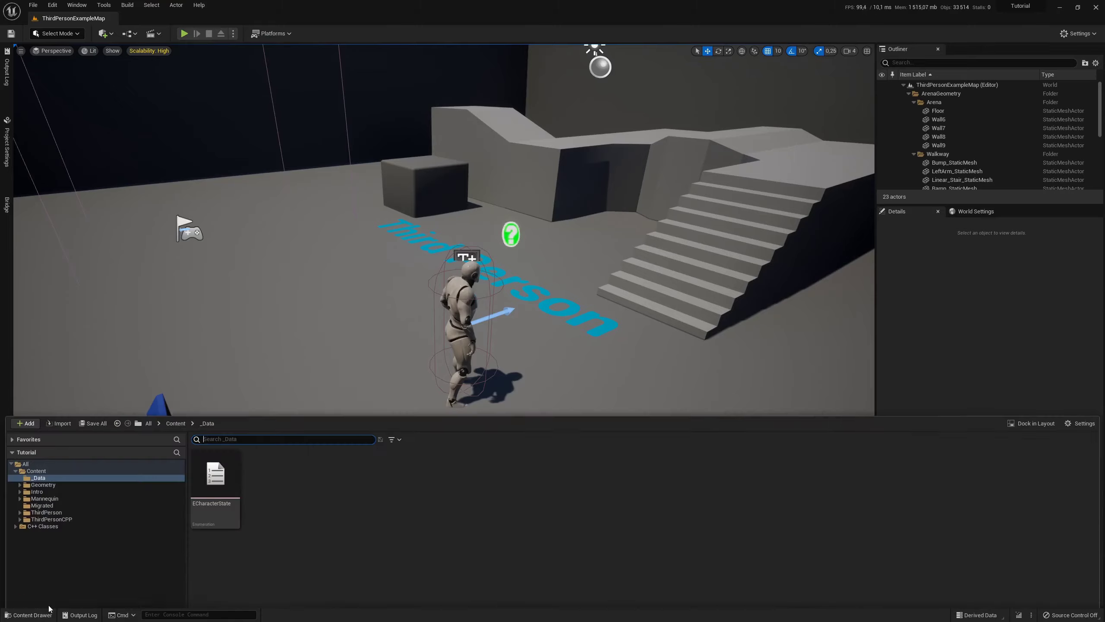
double_click(222, 449)
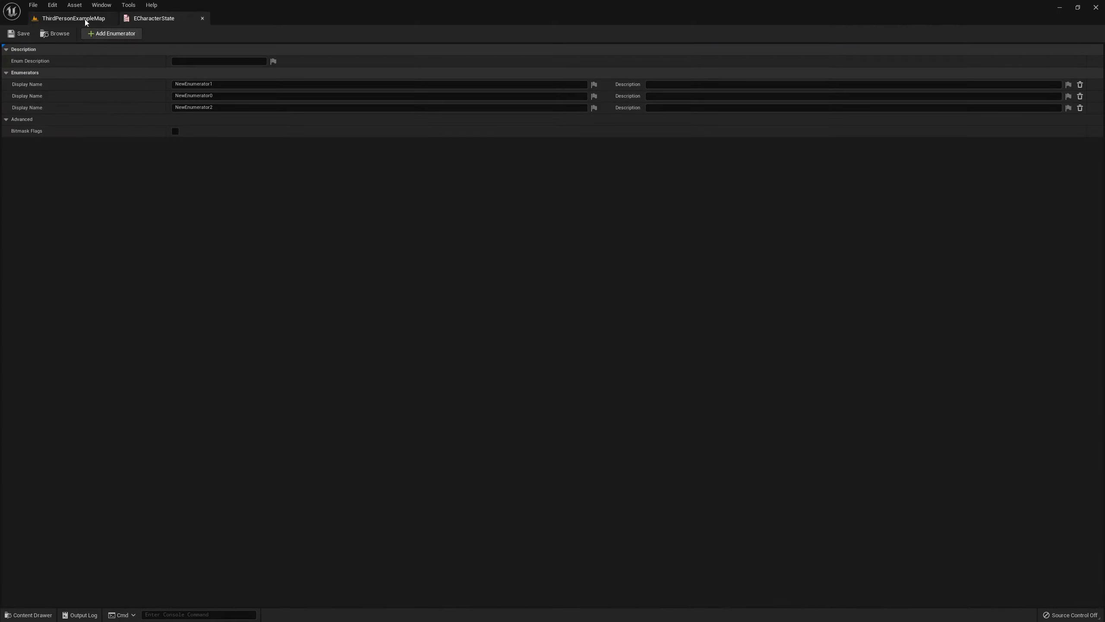
click(1059, 9)
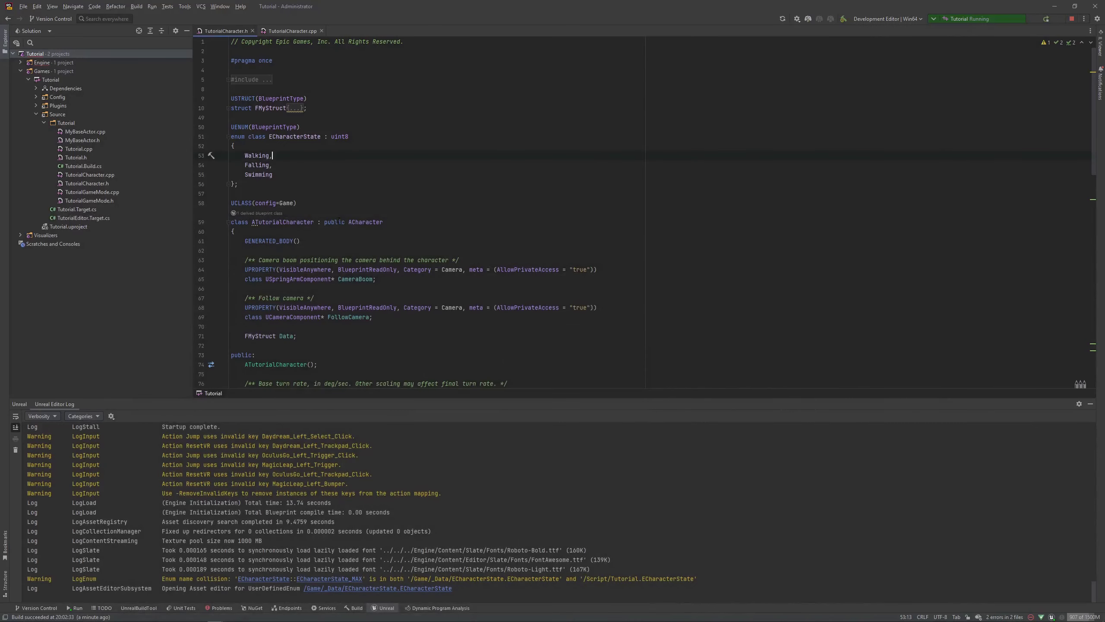
Add a /** Test */ comment above Walking and /** When character fall */ above Falling.
click(254, 145)
key(Return)
text(/***)
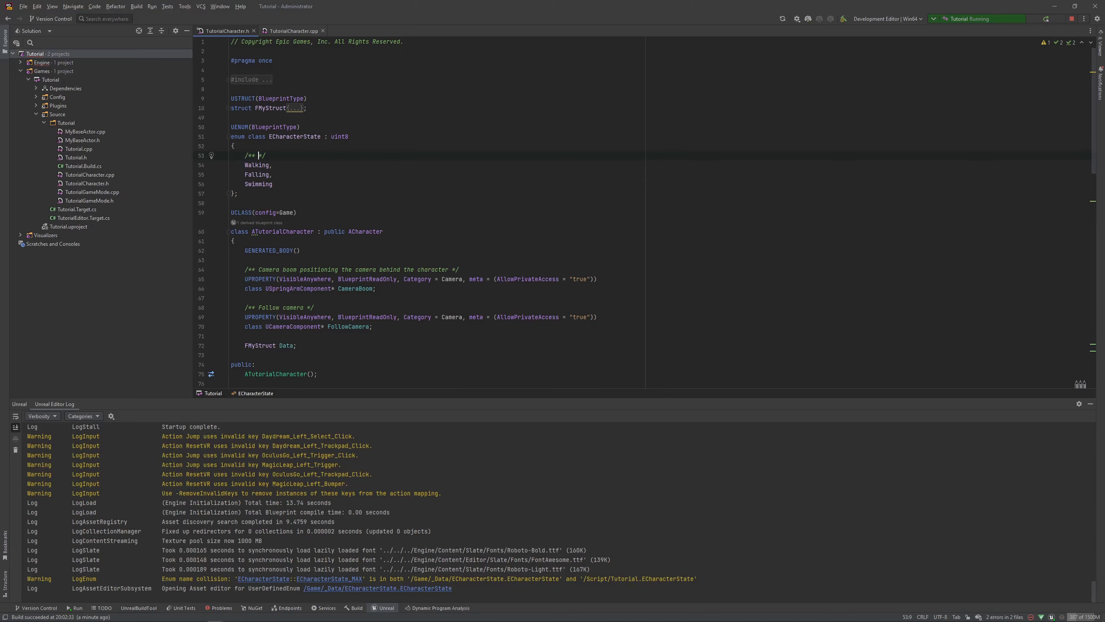
text(Test)
click(245, 174)
key(Return)
key(Return)
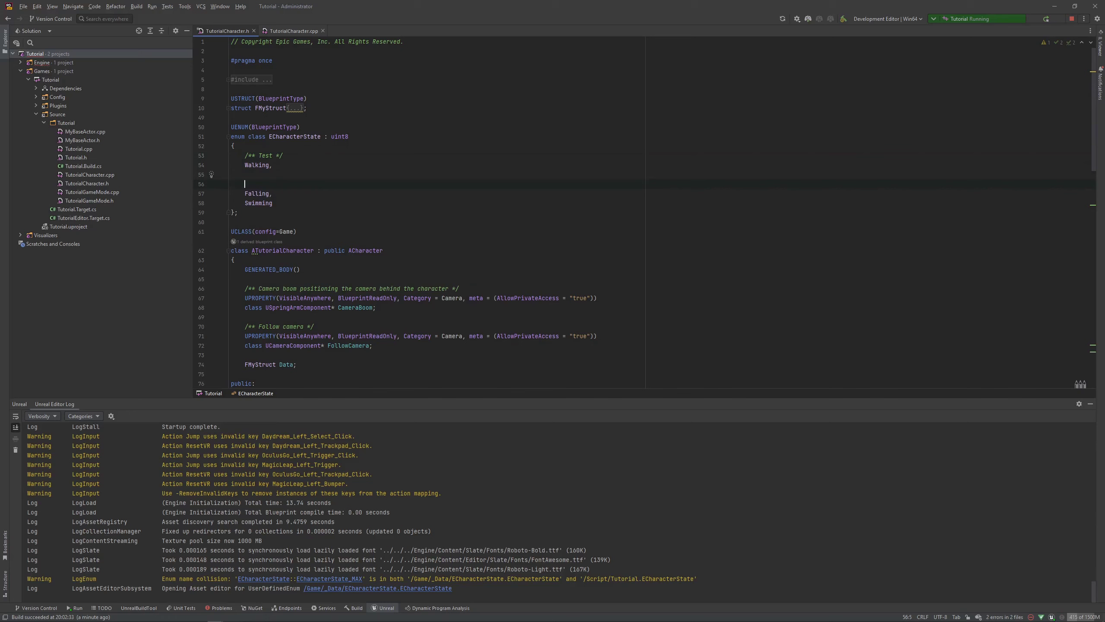
text(/**)
text(*)
text(* When cha)
text(racter )
text(fall)
Give Walking the metadata UMETA(displayName = "Walk").
click(327, 201)
click(270, 165)
text(UMETA)
text(()
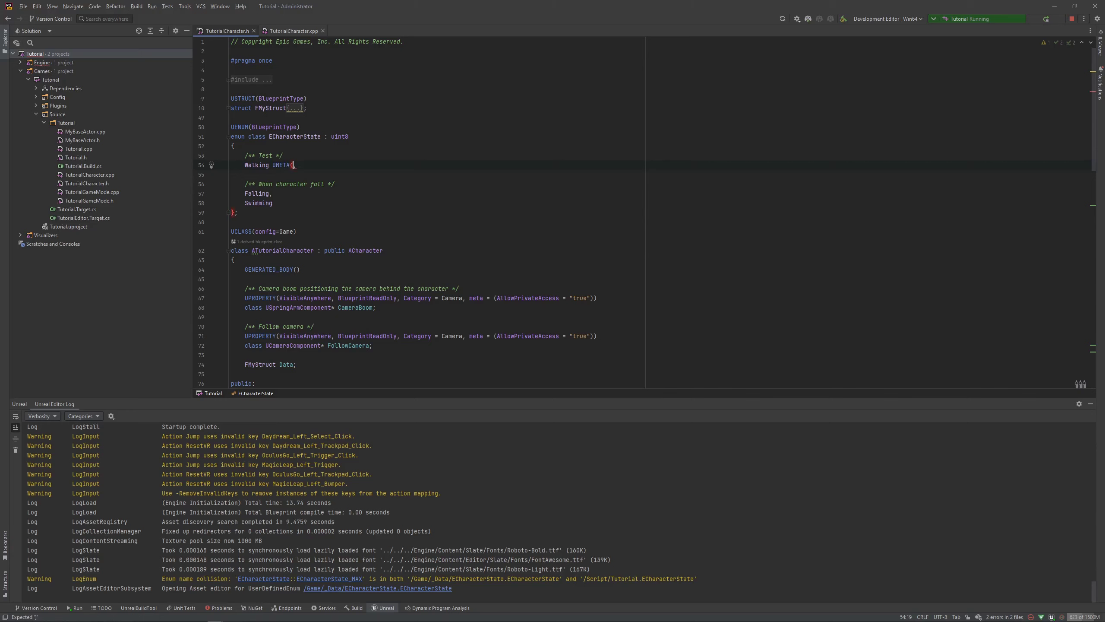
text(displ)
text(ay)
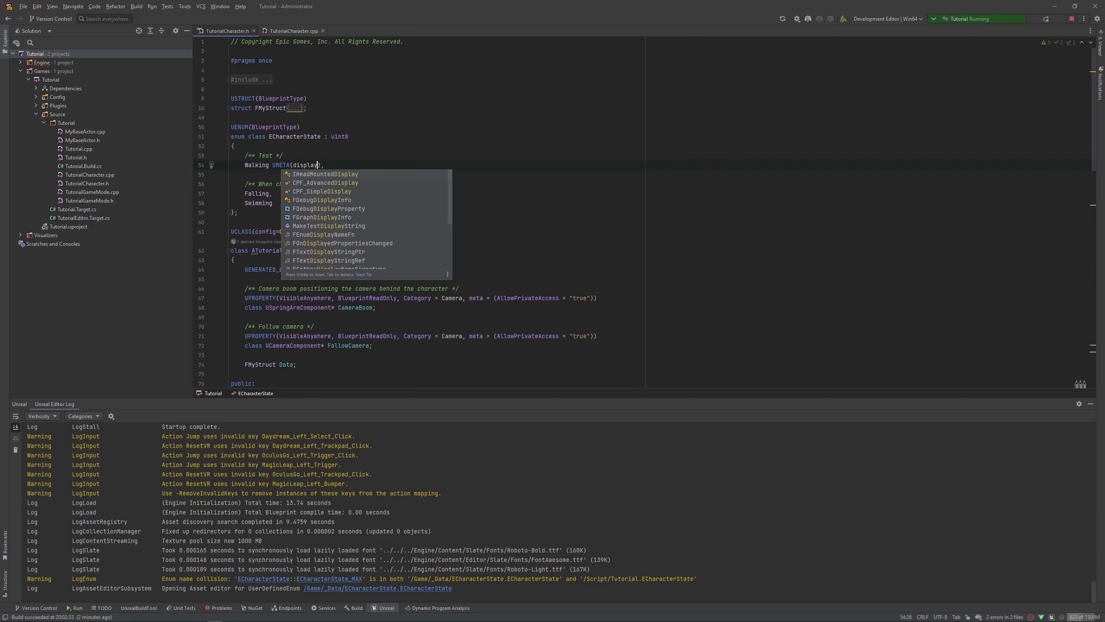
key(Escape)
text(Na)
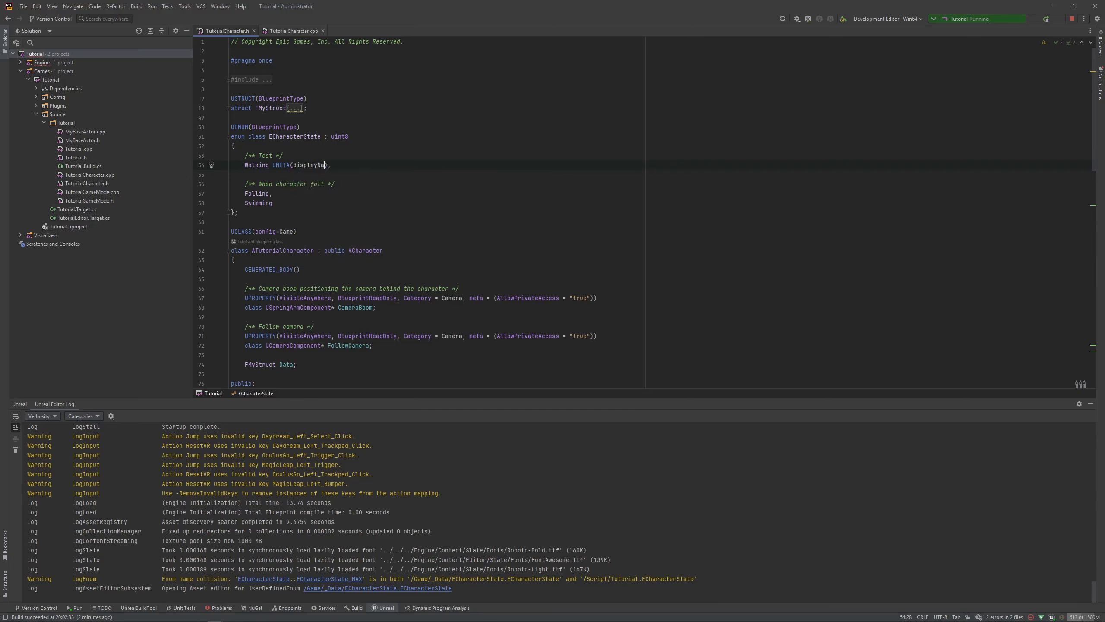
text(me)
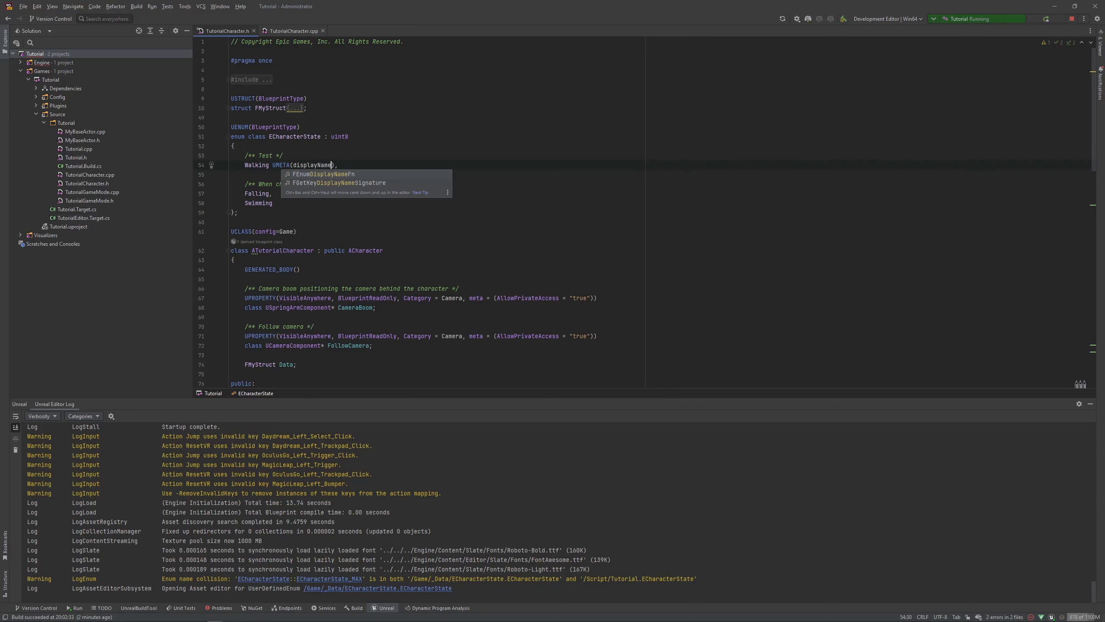
text( =)
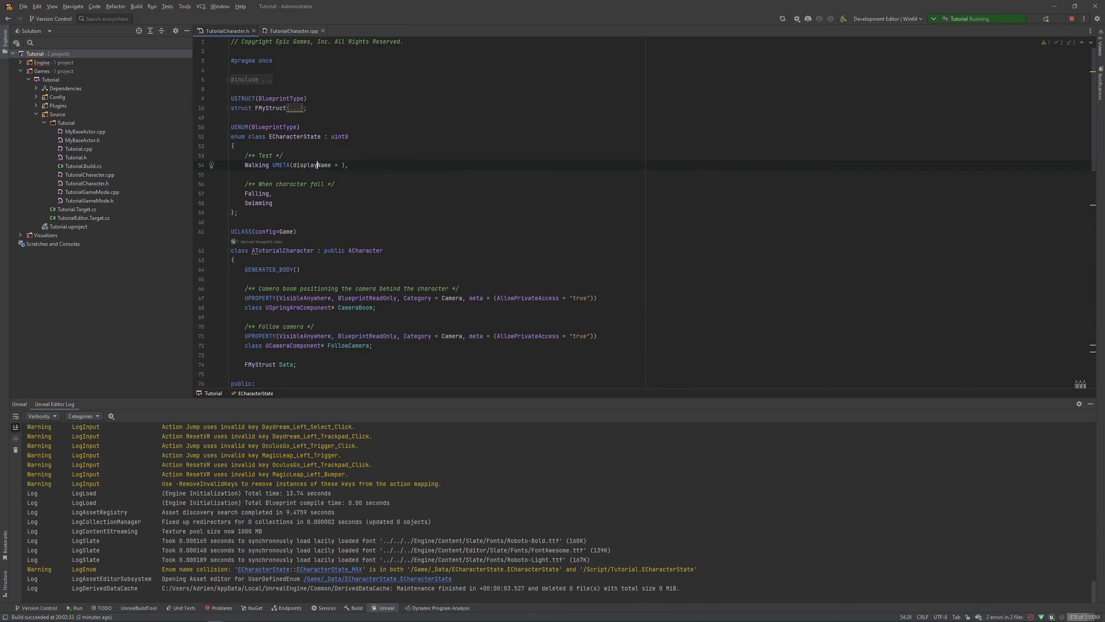
key(Delete)
text(D)
key(Right)
key(BackSpace)
text(d)
key(Right)
text(")
text(W)
text(alk)
Live-compile the enum changes on ThirdPersonExampleMap and select ThirdPersonCharacter in the level.
mouse_move(334, 620)
click(256, 614)
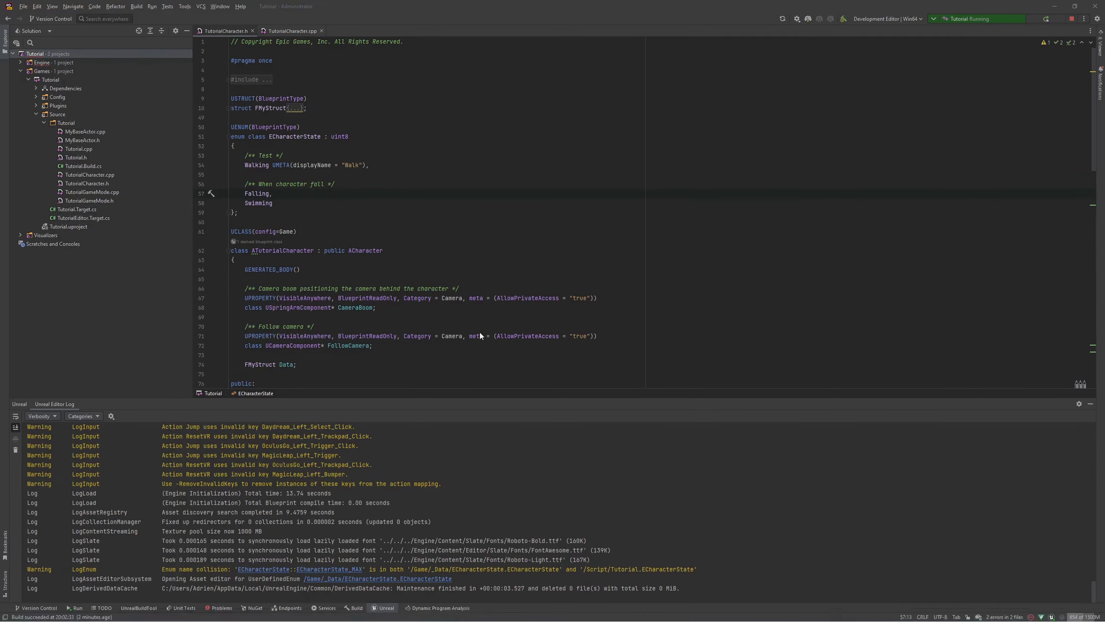
click(73, 18)
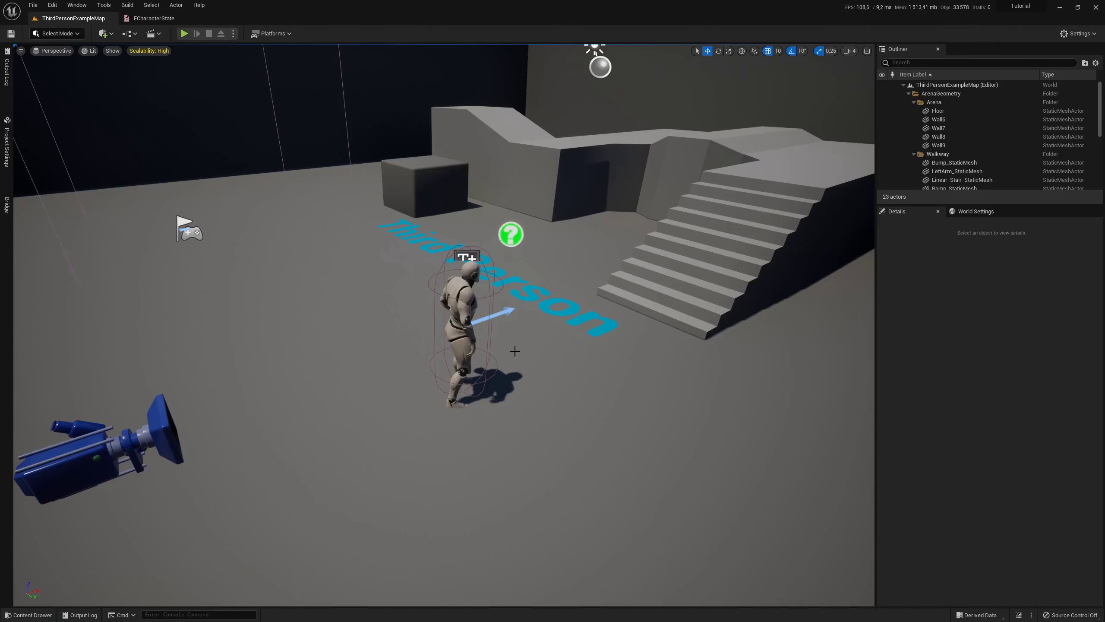
click(1018, 614)
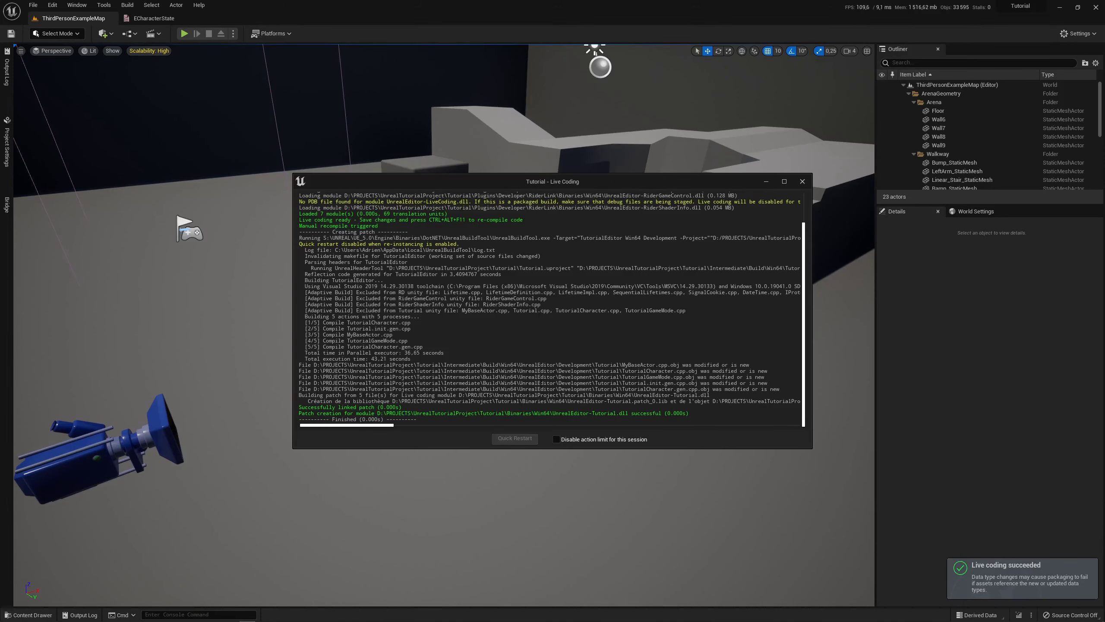
click(801, 181)
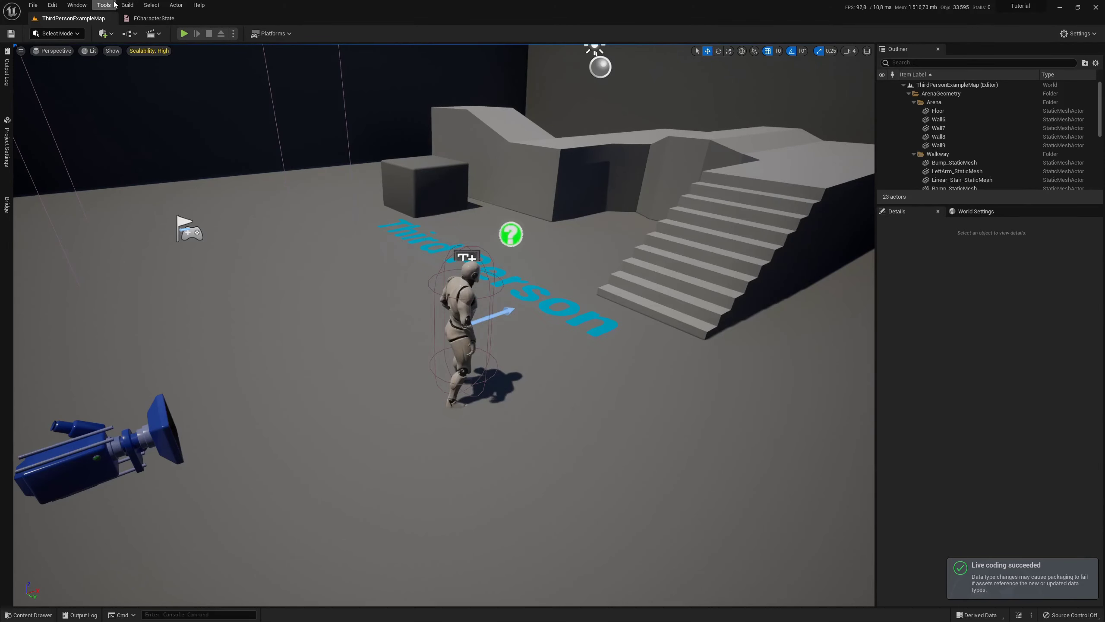
click(462, 294)
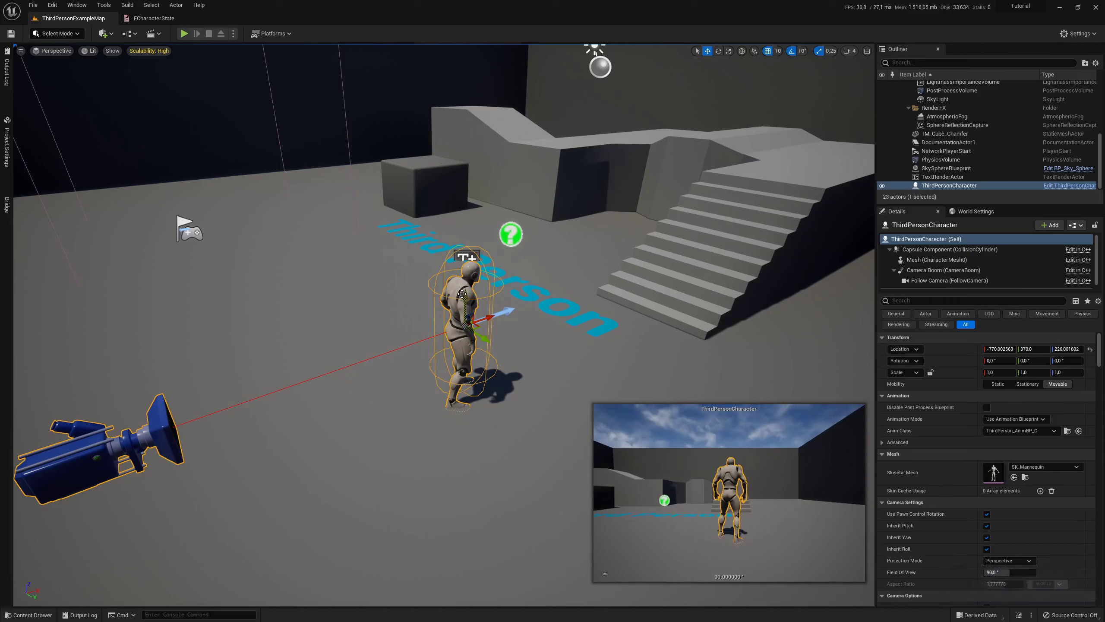
Open the ThirdPersonCharacter Blueprint and check the State default and Character State class default.
double_click(462, 294)
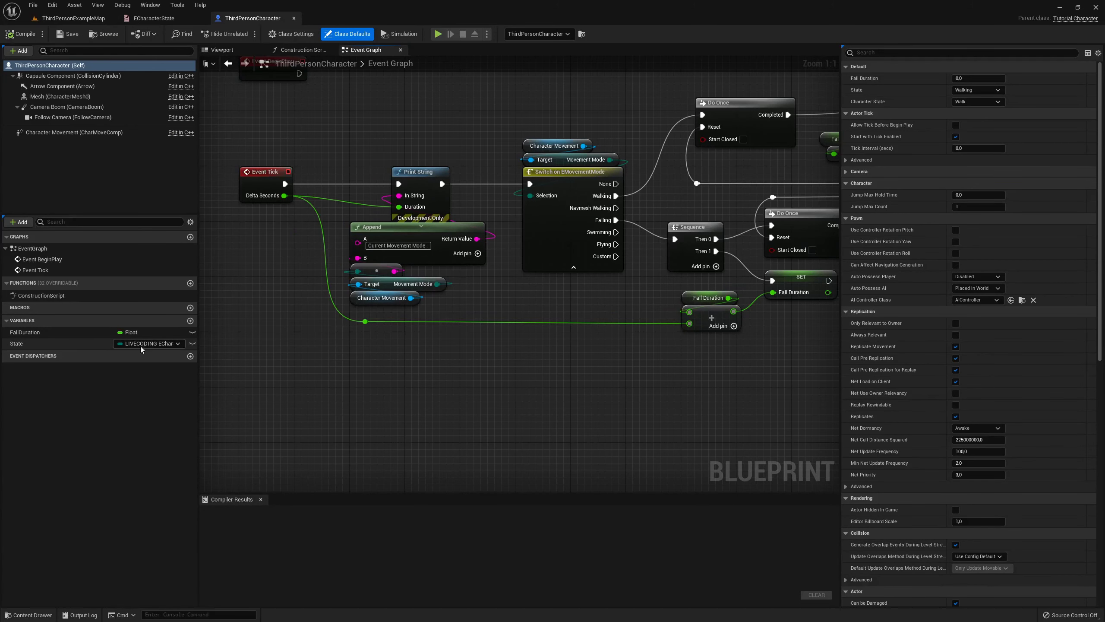
click(72, 344)
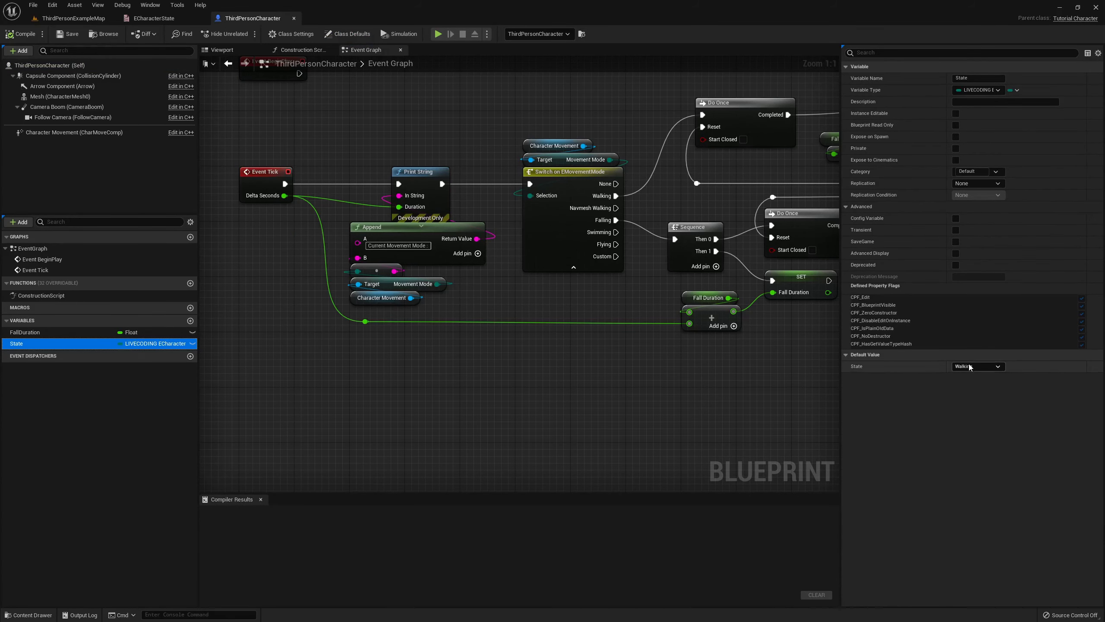
click(974, 366)
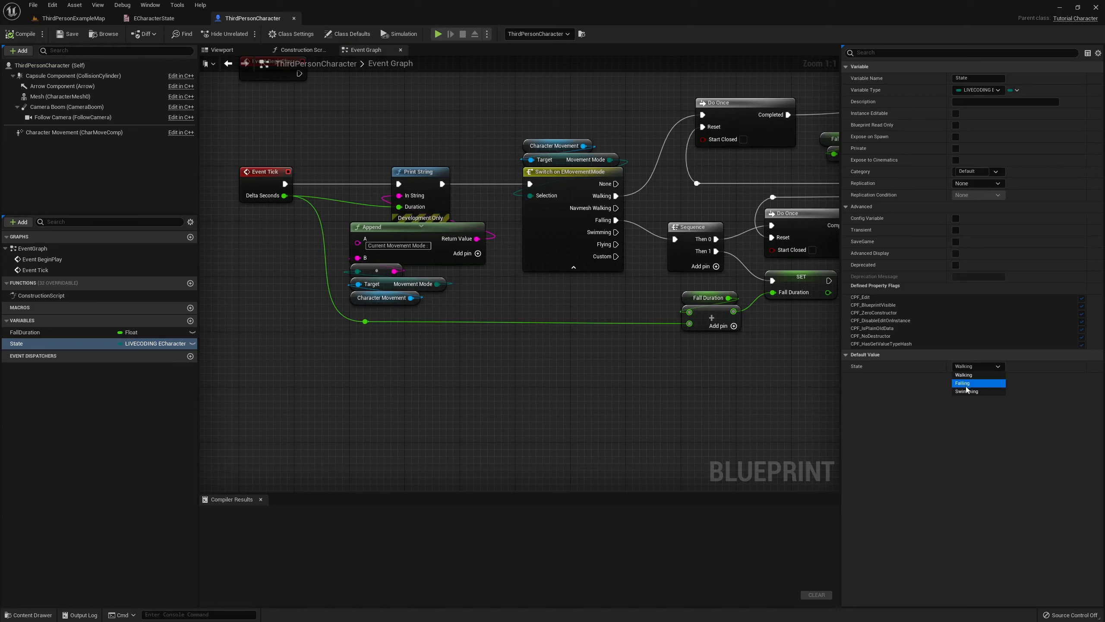
click(972, 375)
click(355, 34)
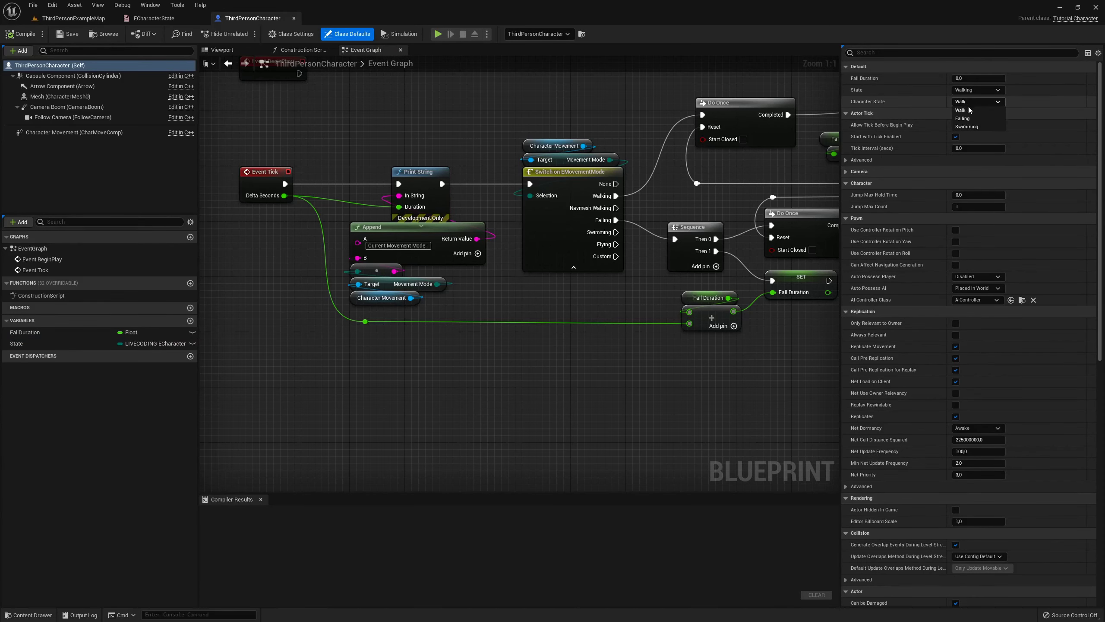
click(965, 105)
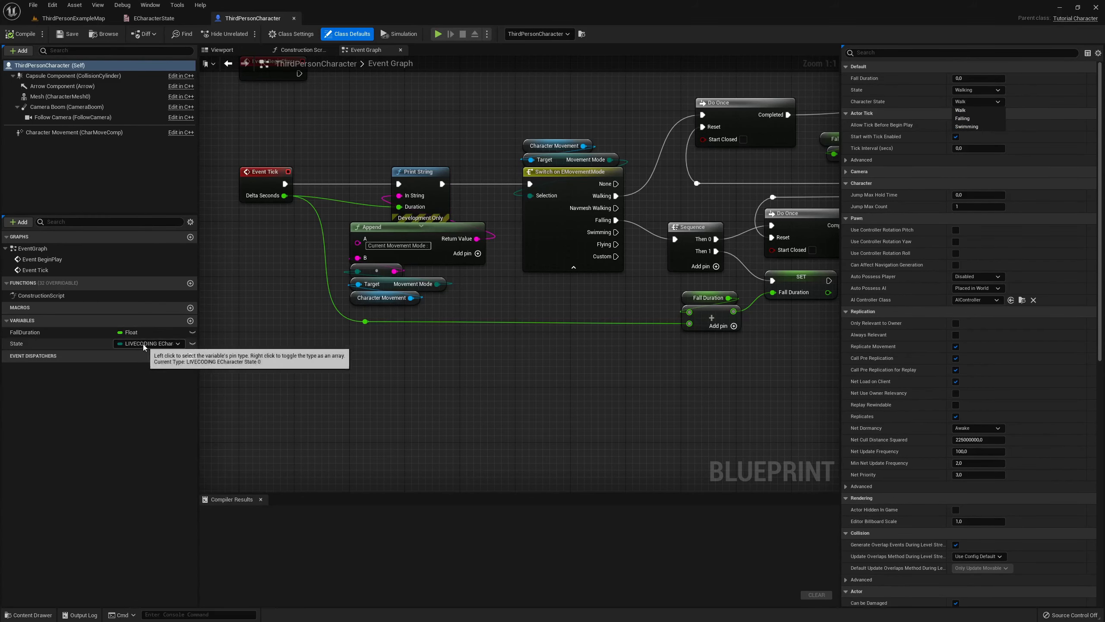
Compile the Blueprint and confirm Character State lists Walk, Falling and Swimming with tooltips.
click(19, 35)
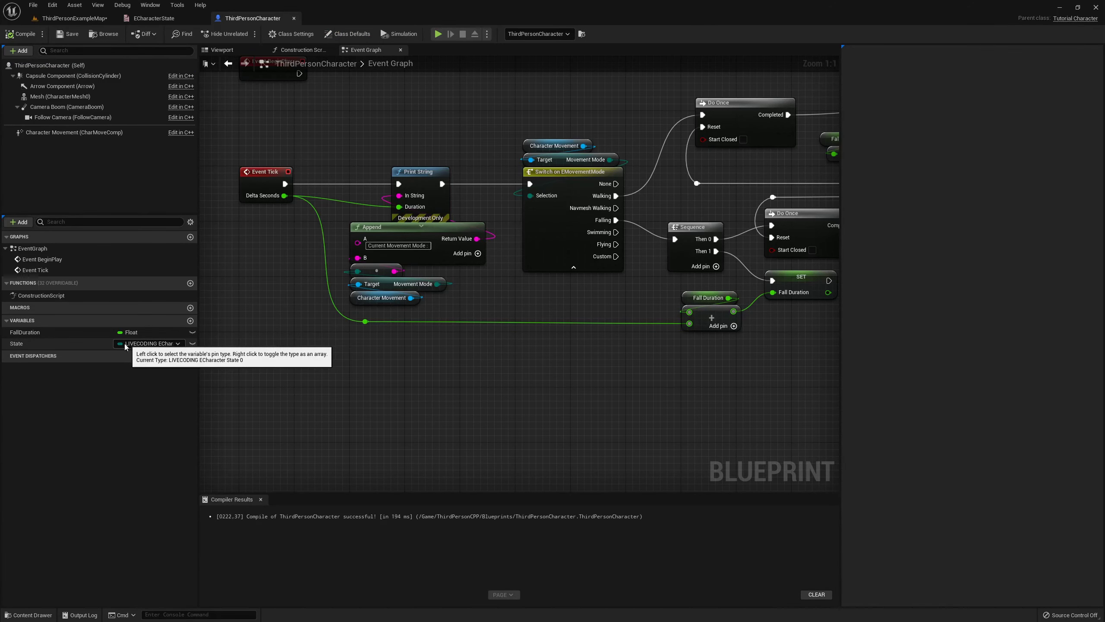
right_drag(408, 126, 394, 130)
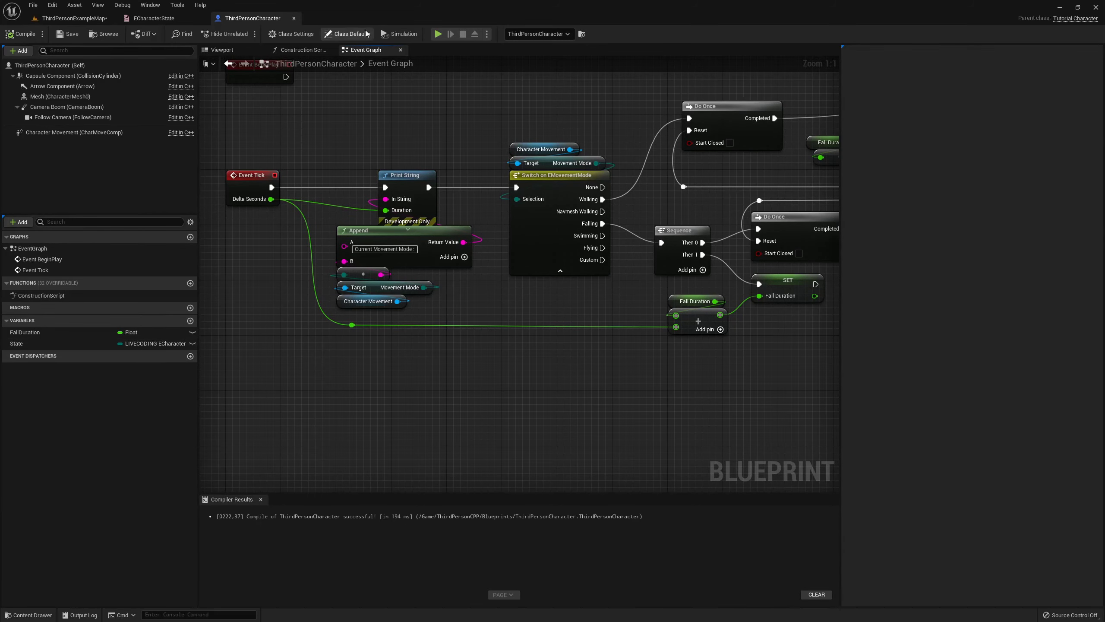
click(347, 33)
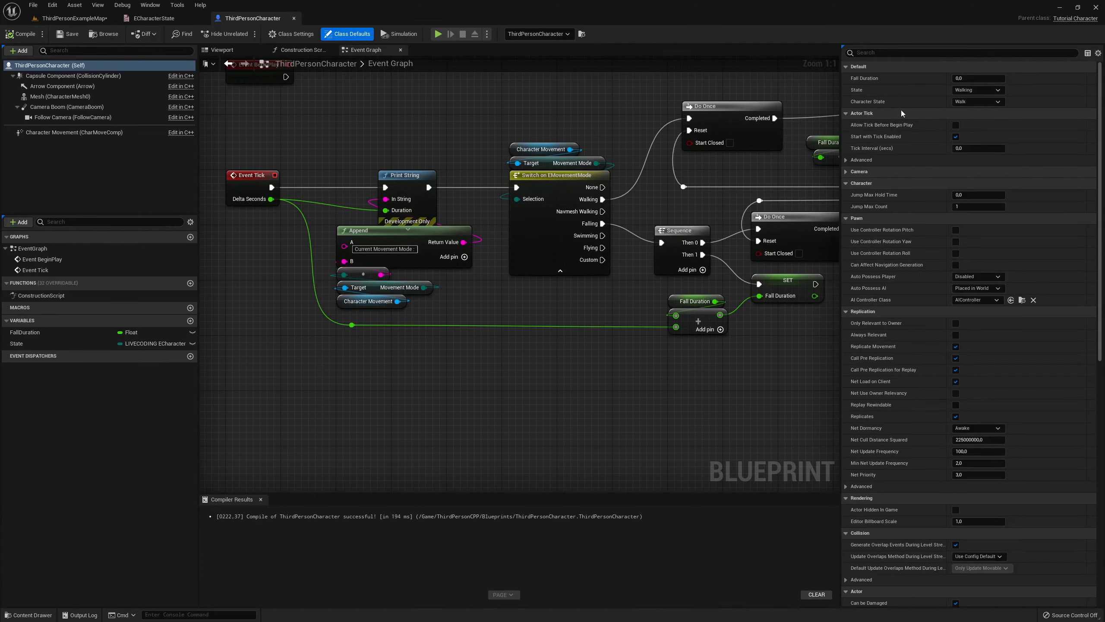
click(979, 102)
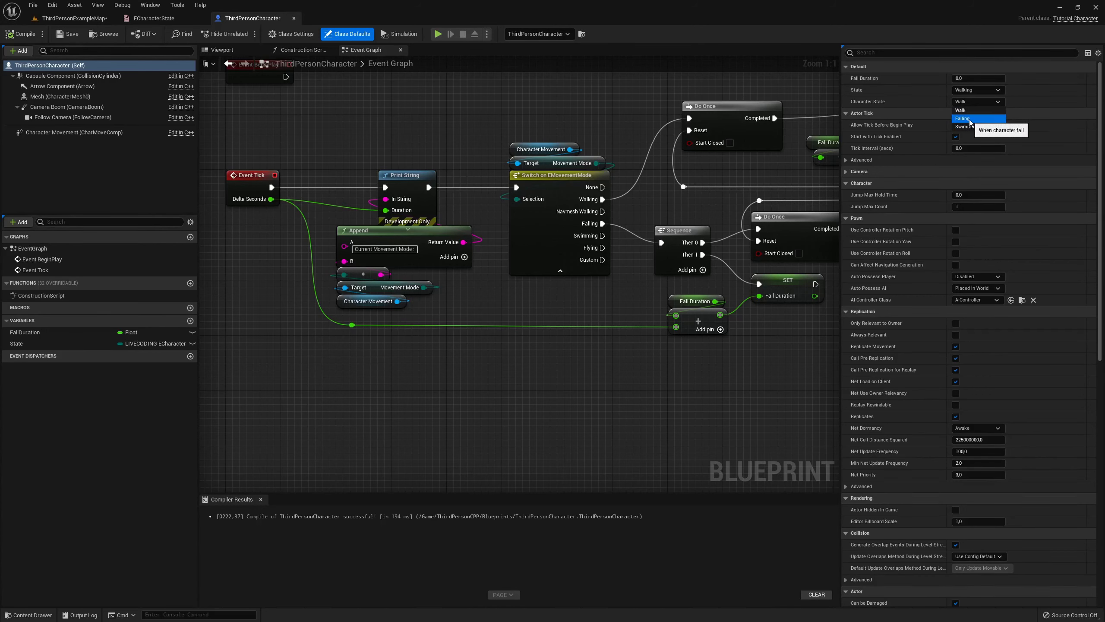
click(962, 111)
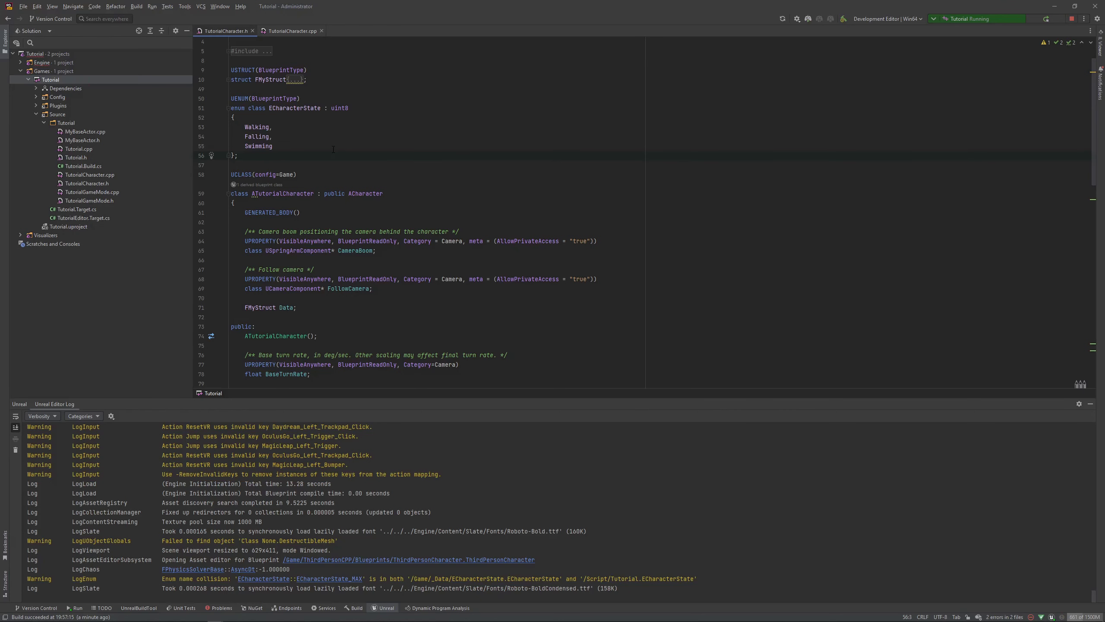
click(334, 149)
click(308, 131)
click(297, 146)
click(291, 136)
click(305, 134)
click(299, 145)
click(298, 131)
click(295, 147)
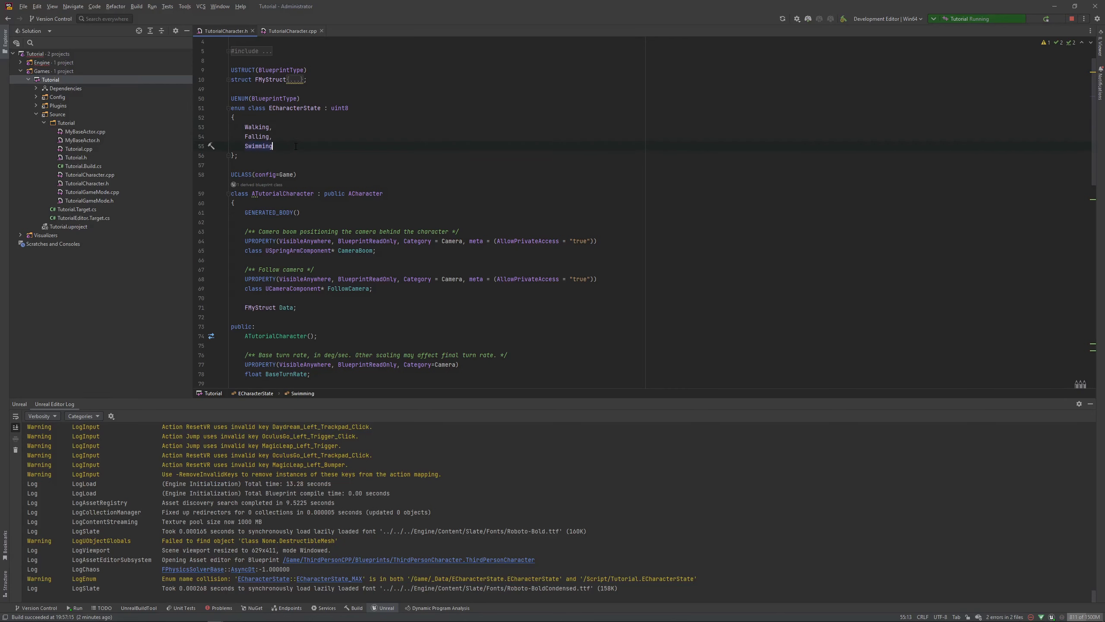